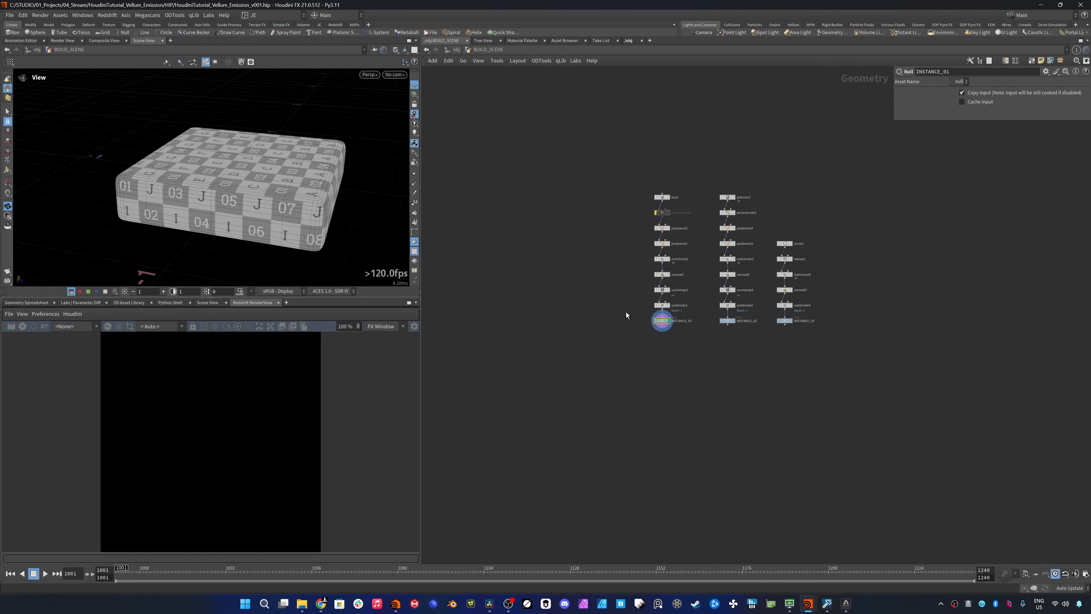
- Display the outputs of the three instance chains in turn and inspect the normal and match size nodes of the box chain
{"action": "left_click", "coordinate": [730, 320]}
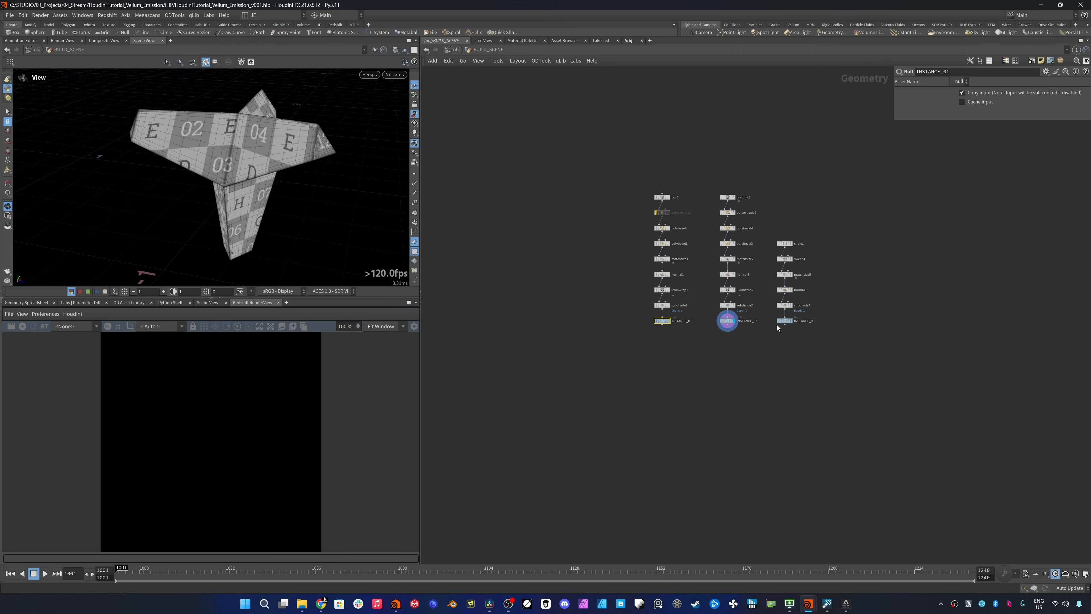
{"action": "left_click", "coordinate": [790, 320]}
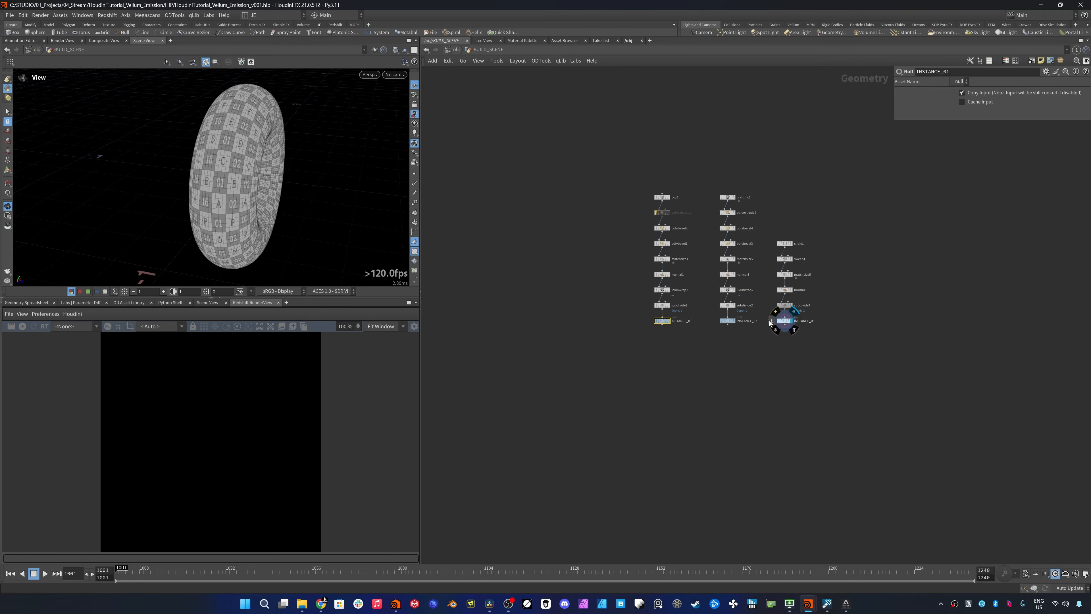
{"action": "left_click", "coordinate": [668, 321]}
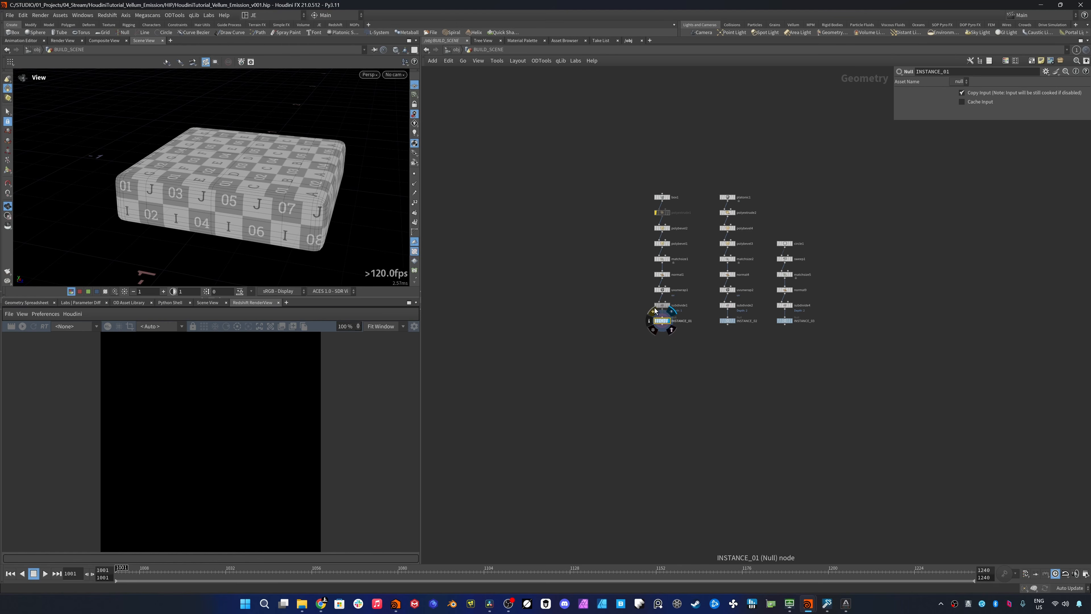
{"action": "left_click", "coordinate": [662, 275]}
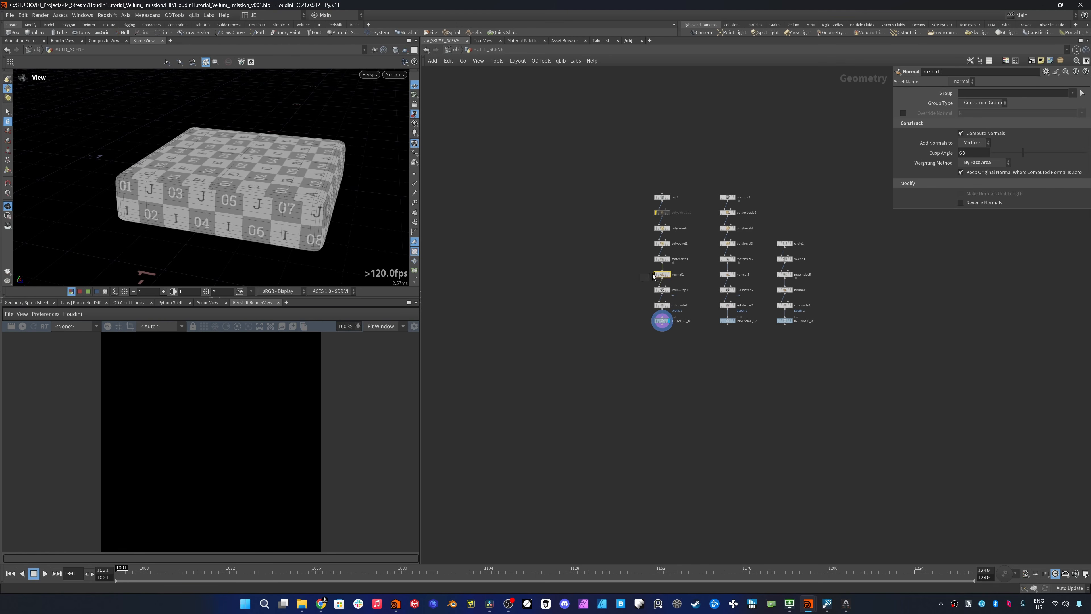
{"action": "left_click_drag", "start_coordinate": [648, 293], "coordinate": [690, 308]}
{"action": "left_click", "coordinate": [662, 321]}
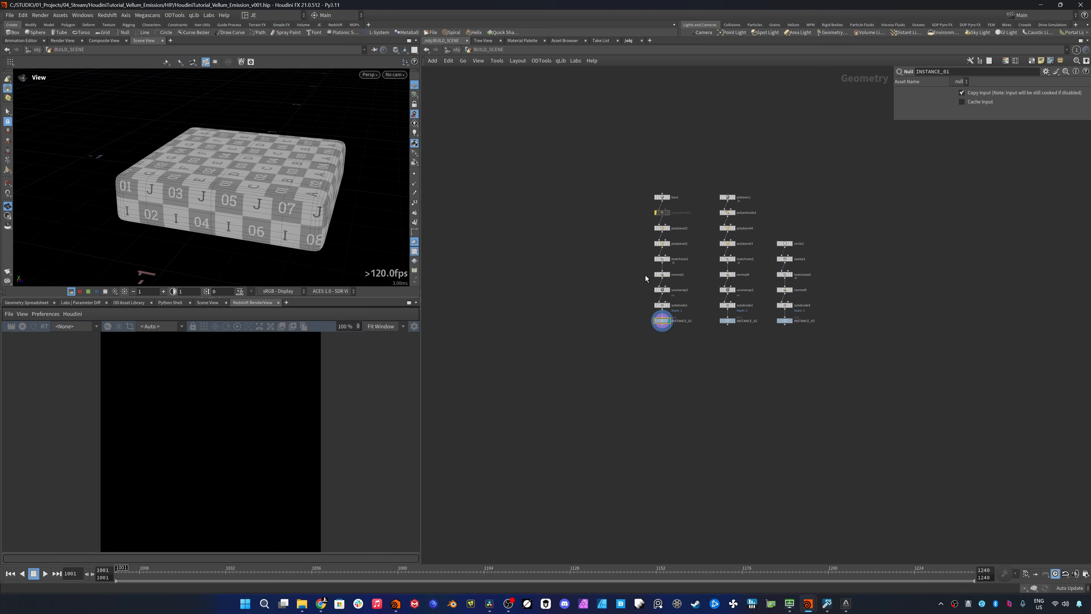
{"action": "left_click", "coordinate": [662, 259]}
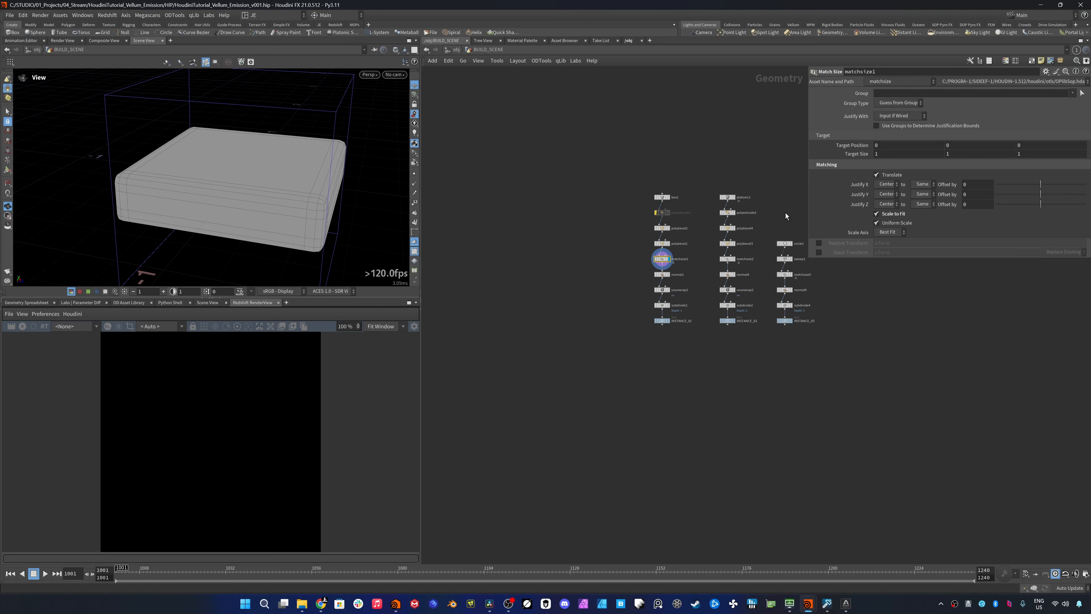
{"action": "left_click", "coordinate": [727, 320]}
{"action": "left_click", "coordinate": [662, 320]}
{"action": "left_click", "coordinate": [727, 320]}
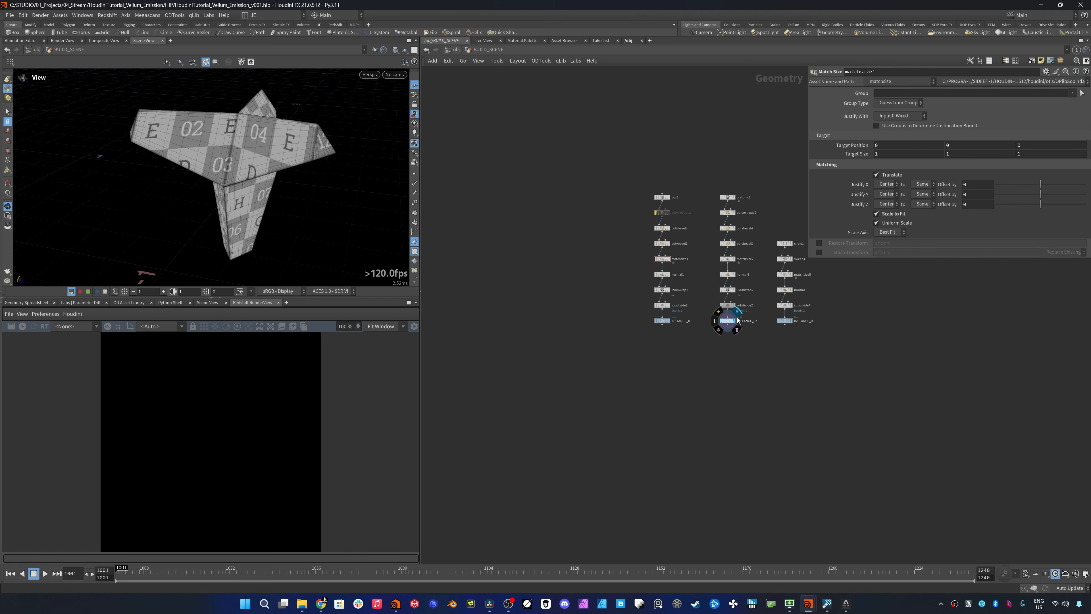
{"action": "left_click", "coordinate": [785, 320]}
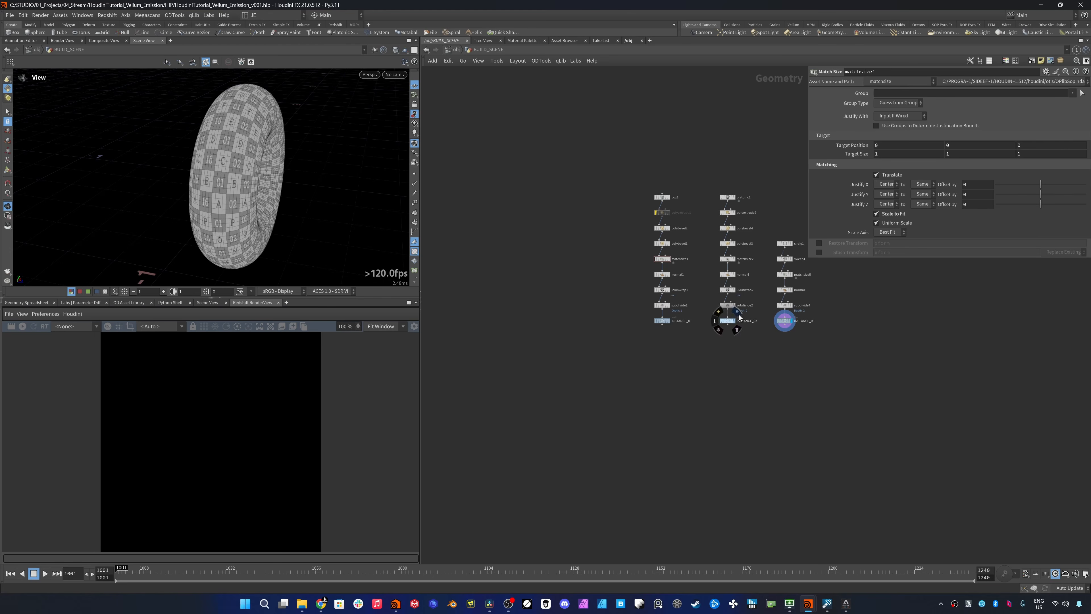
{"action": "left_click", "coordinate": [662, 321]}
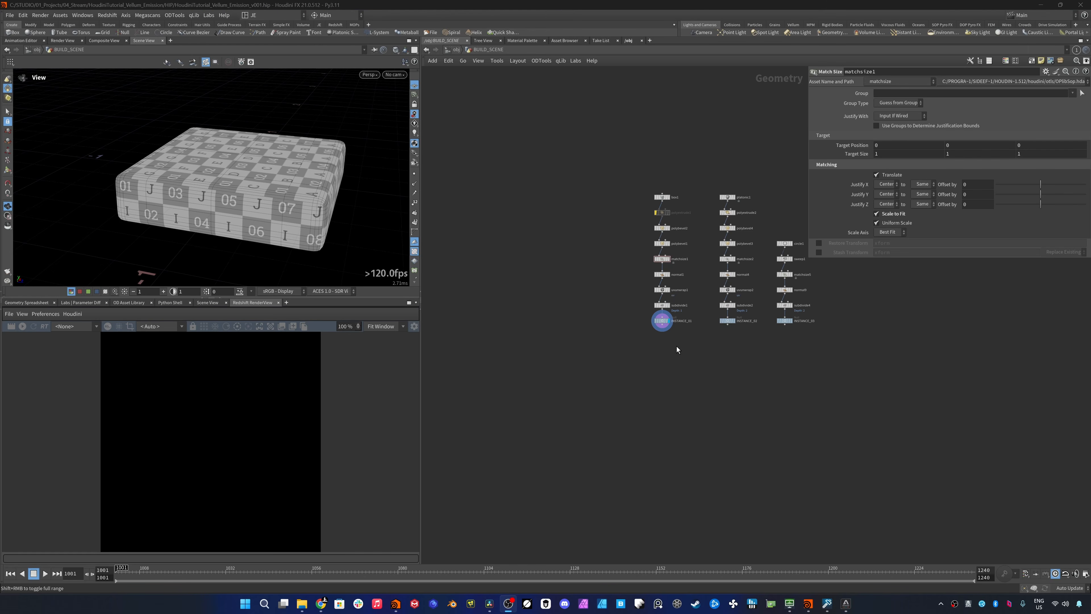
- Add a Merge node below the instance nulls, wire INSTANCE_01, INSTANCE_02 and INSTANCE_03 into it, and display the merged result
{"action": "key", "text": "Tab"}
{"action": "type", "text": "merge"}
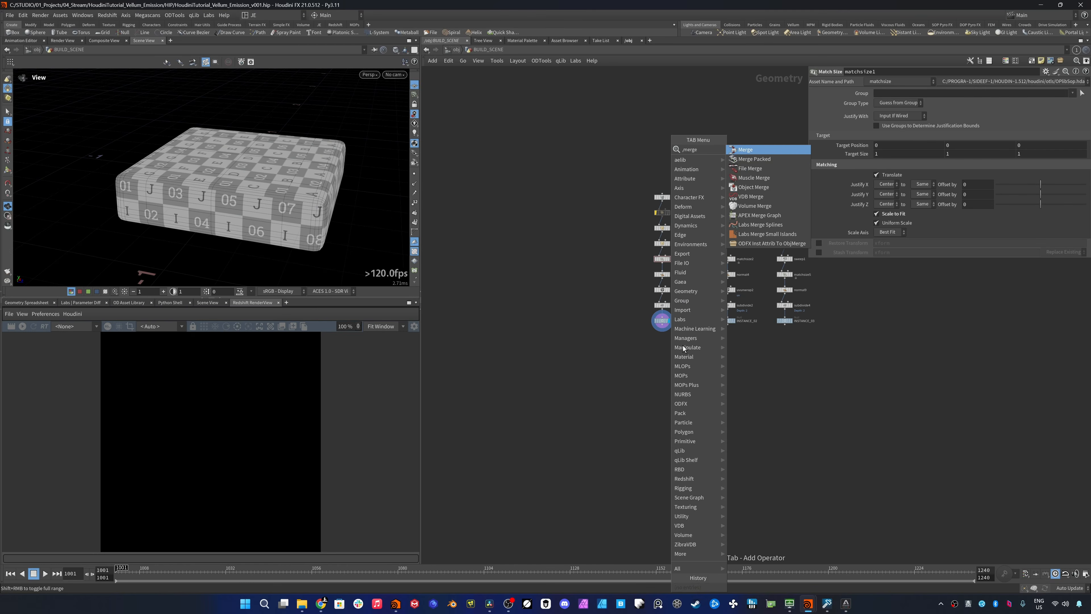
{"action": "key", "text": "Return"}
{"action": "left_click", "coordinate": [725, 362]}
{"action": "scroll", "coordinate": [711, 359], "scroll_direction": "up", "scroll_amount": 2}
{"action": "left_click_drag", "start_coordinate": [626, 332], "coordinate": [827, 301]}
{"action": "left_click_drag", "start_coordinate": [640, 310], "coordinate": [741, 354]}
{"action": "left_click", "coordinate": [740, 363]}
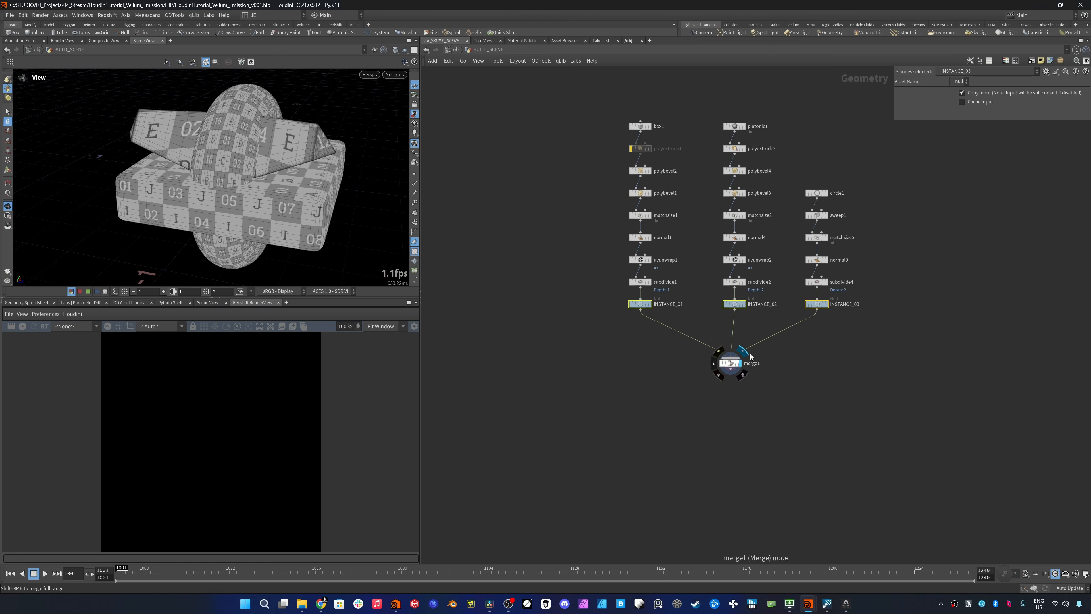
- Add a Connectivity node after the merge and set its connectivity type to Primitive
{"action": "key", "text": "Tab"}
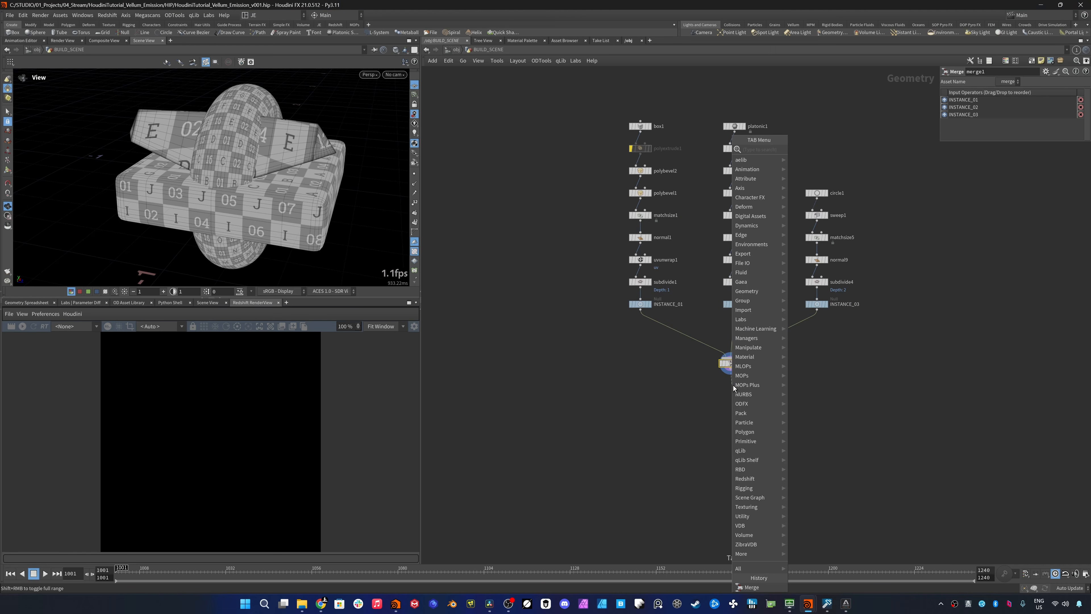
{"action": "type", "text": "connec"}
{"action": "key", "text": "Return"}
{"action": "left_click", "coordinate": [733, 386]}
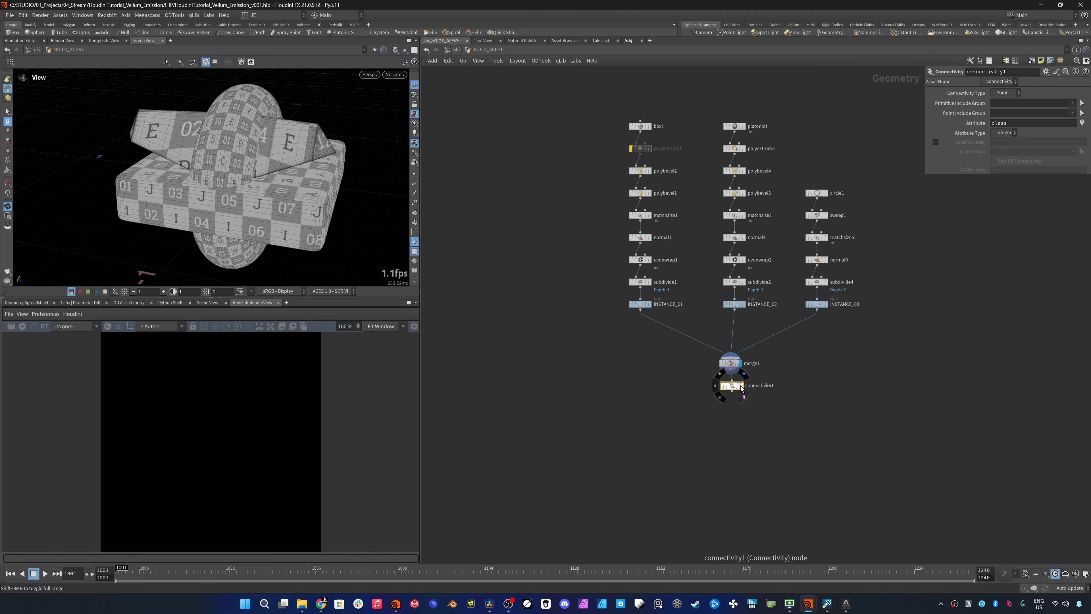
{"action": "left_click", "coordinate": [1003, 93]}
{"action": "left_click", "coordinate": [1005, 110]}
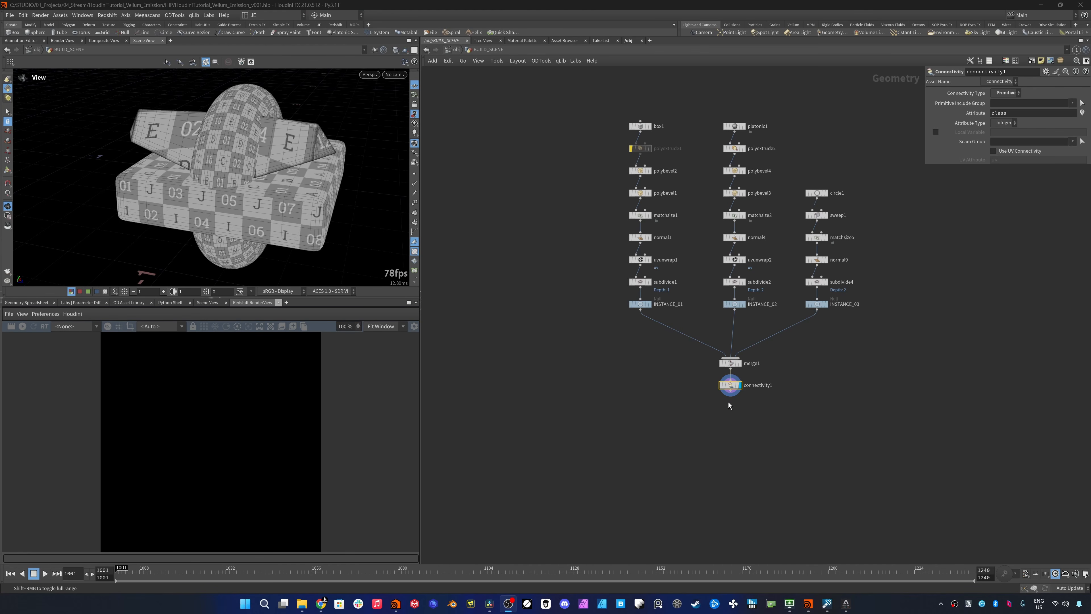
- Add a Primitive Wrangle wired after the connectivity node and display it
{"action": "left_click", "coordinate": [730, 393]}
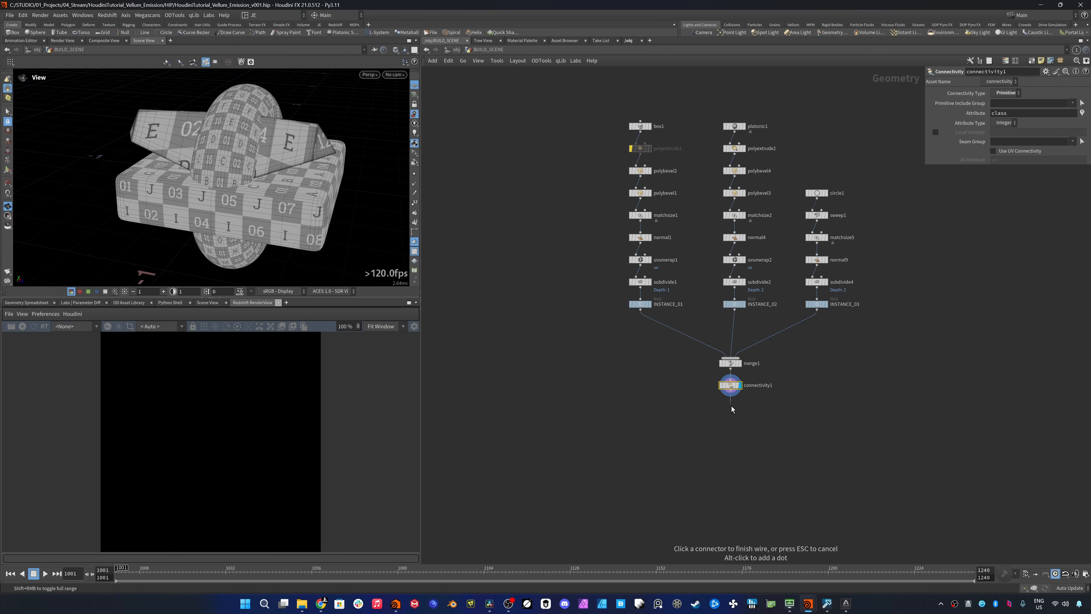
{"action": "key", "text": "Tab"}
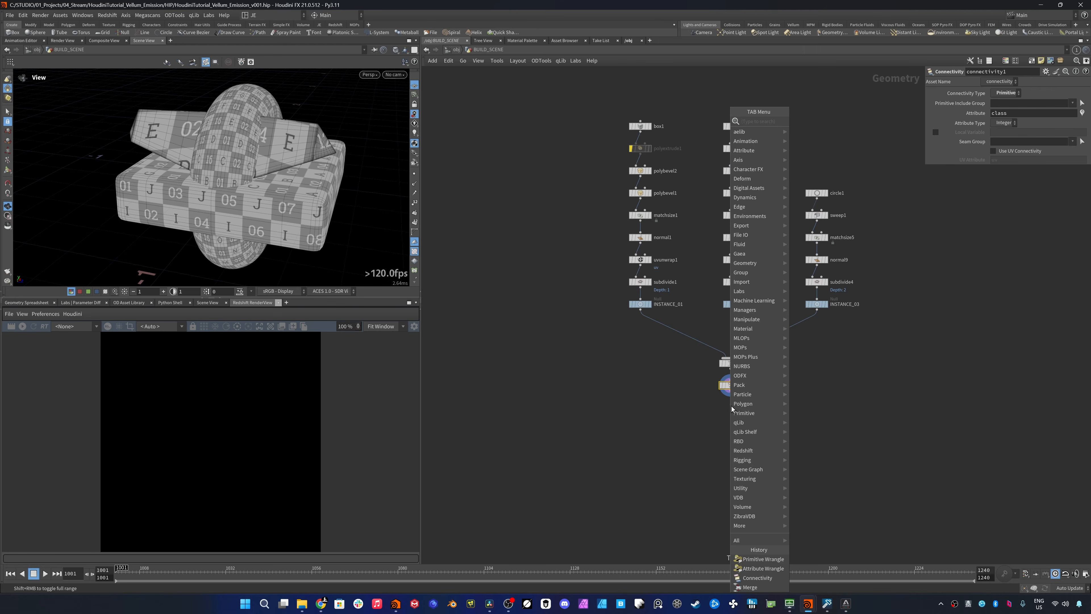
{"action": "type", "text": "primw"}
{"action": "key", "text": "Return"}
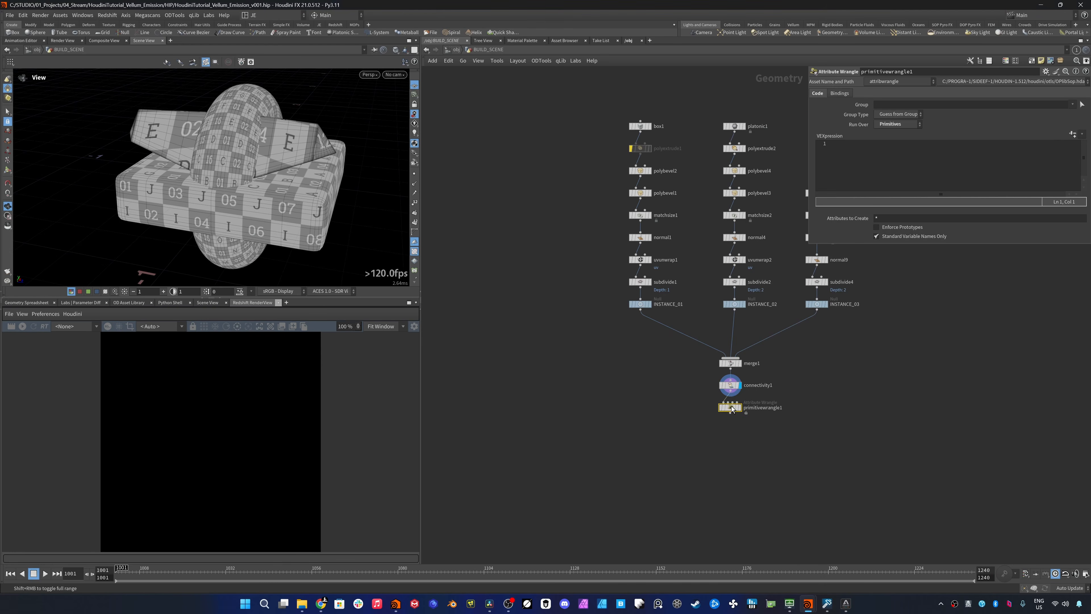
{"action": "left_click", "coordinate": [732, 409]}
- Enter the wrangle's VEX expression s@name = "piece" + itoa(i@class);
{"action": "left_click", "coordinate": [853, 162]}
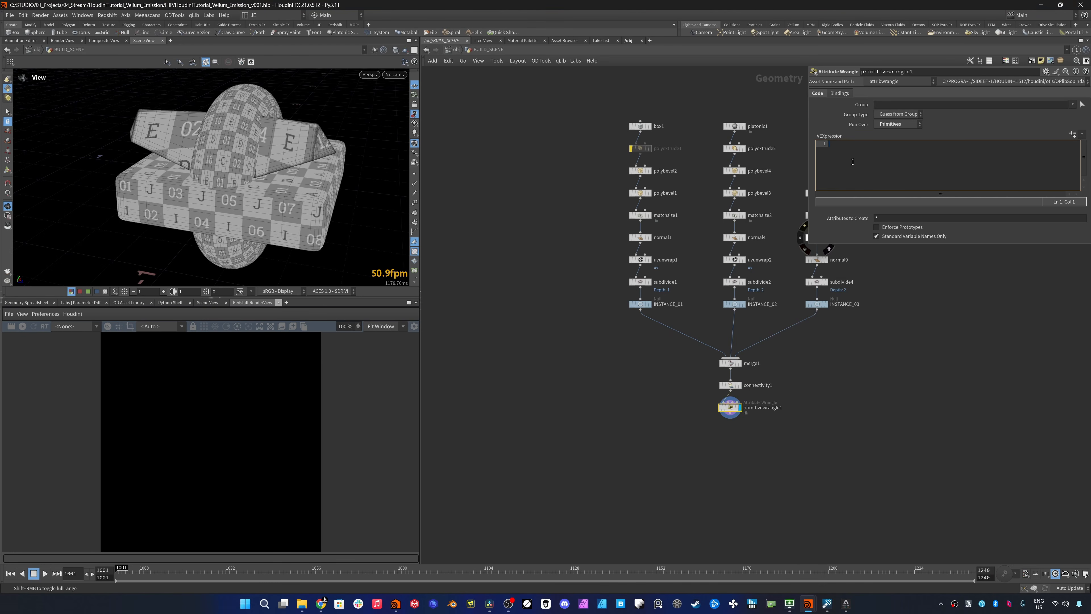
{"action": "type", "text": "s@name"}
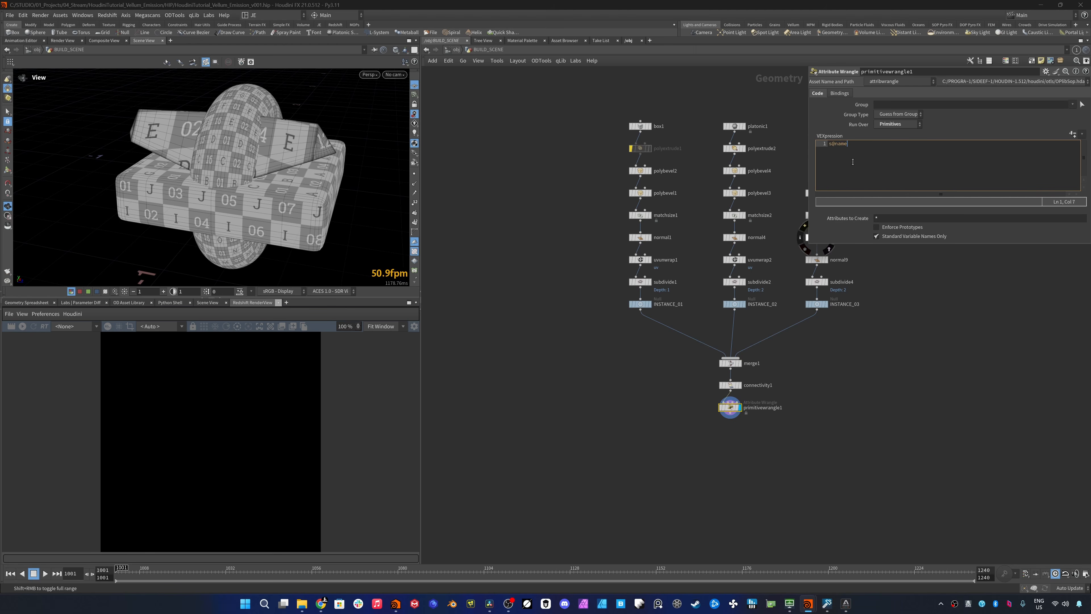
{"action": "type", "text": " = \"piec\""}
{"action": "key", "text": "Left"}
{"action": "type", "text": "piec"}
{"action": "type", "text": "e\" + itoa(i@class"}
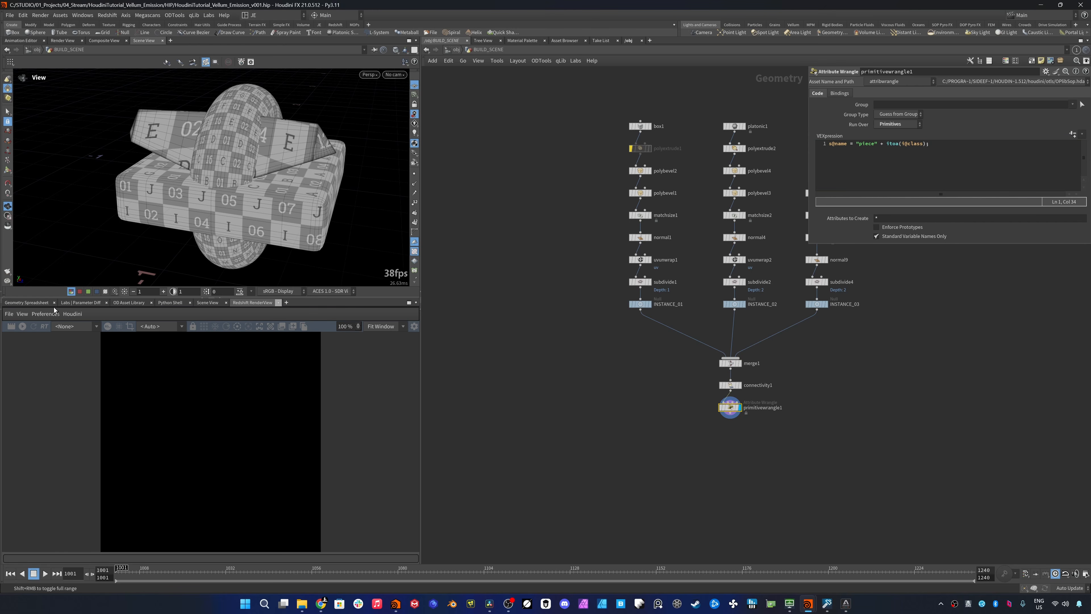
- Show the wrangle's attributes in the geometry spreadsheet and rename the wrangle node to init_name
{"action": "left_click", "coordinate": [35, 303]}
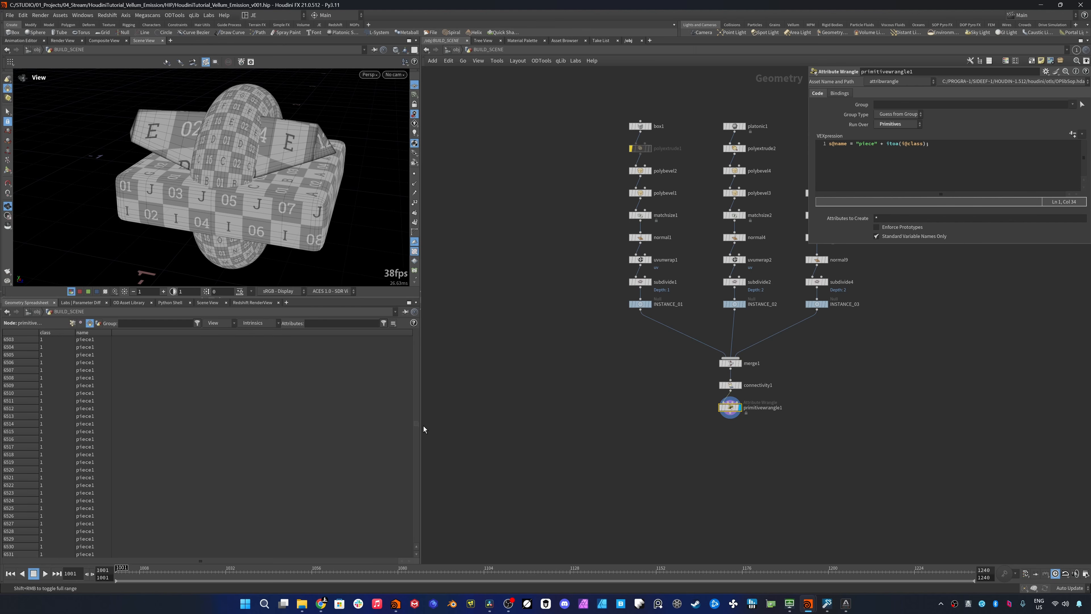
{"action": "double_click", "coordinate": [769, 408]}
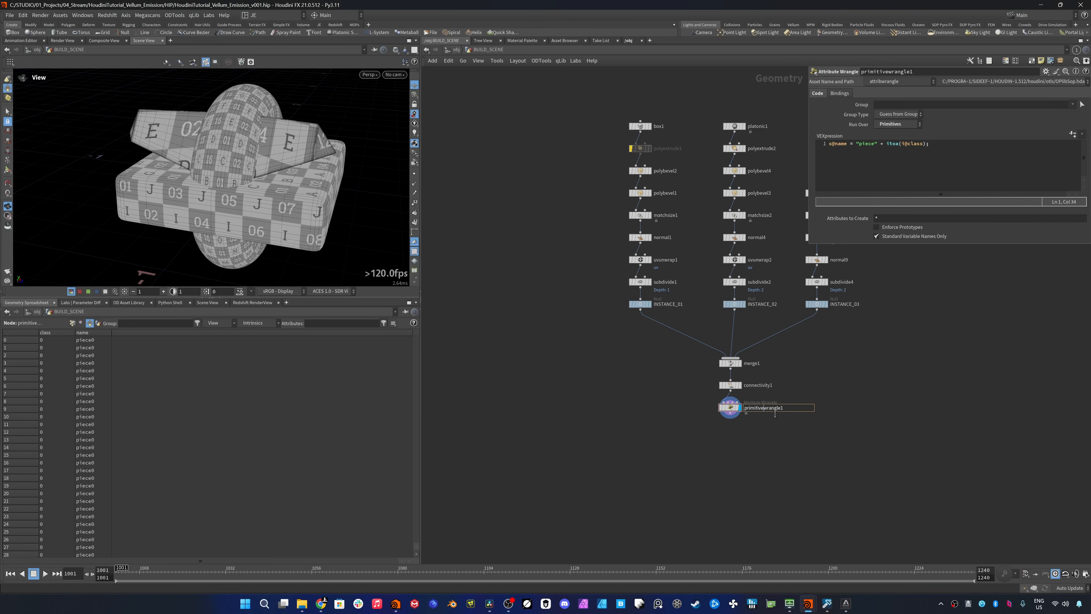
{"action": "key", "text": "ctrl+a"}
{"action": "type", "text": "init_name"}
{"action": "key", "text": "Return"}
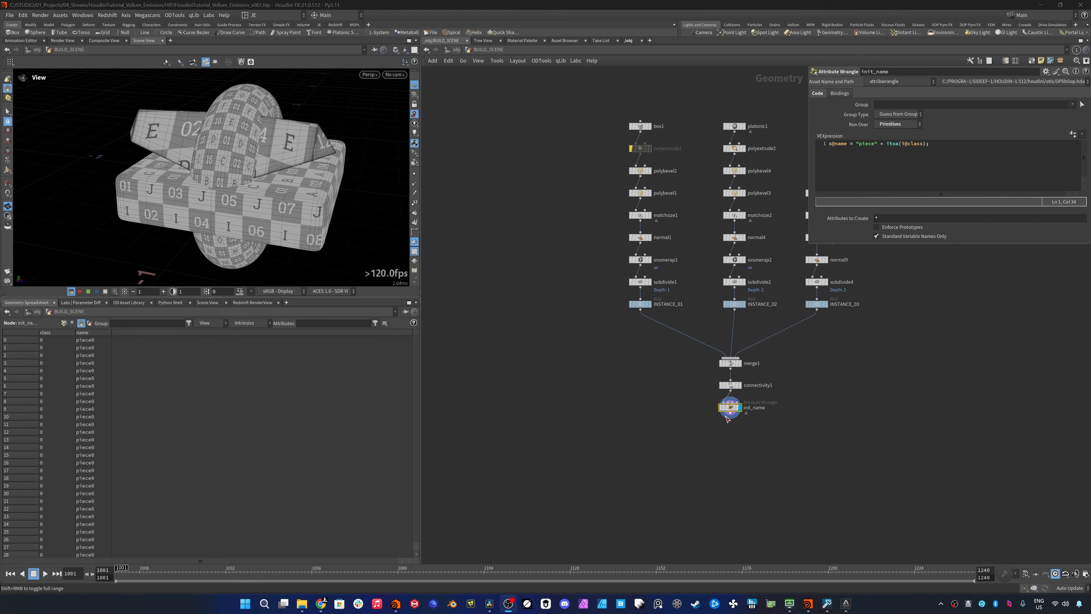
- Add a For-Each Named Primitive loop wired after init_name and place its begin and end blocks below it
{"action": "left_click", "coordinate": [730, 417]}
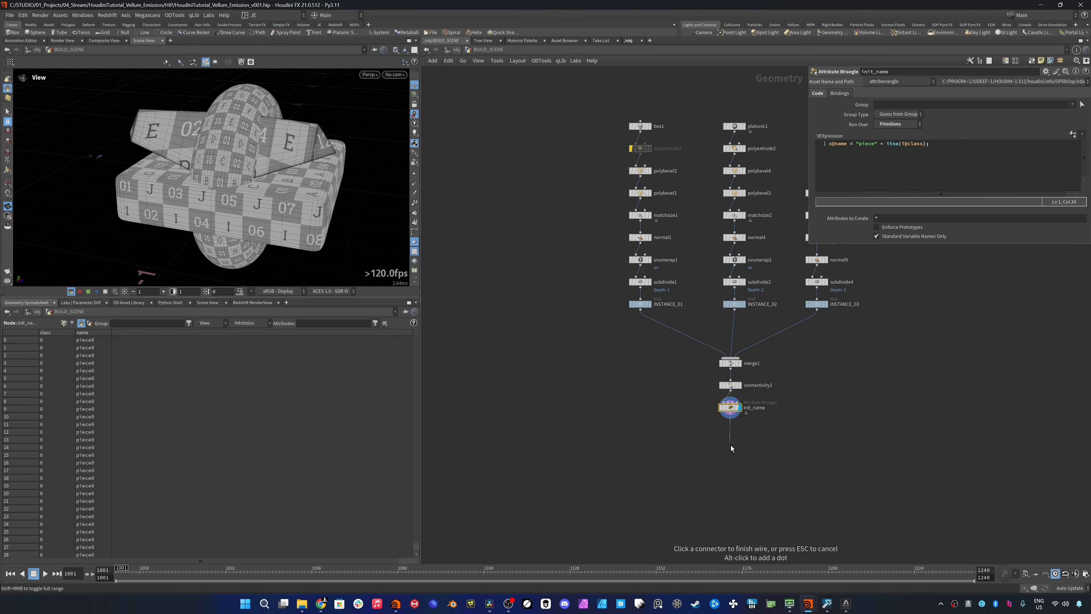
{"action": "key", "text": "Tab"}
{"action": "type", "text": "foreac"}
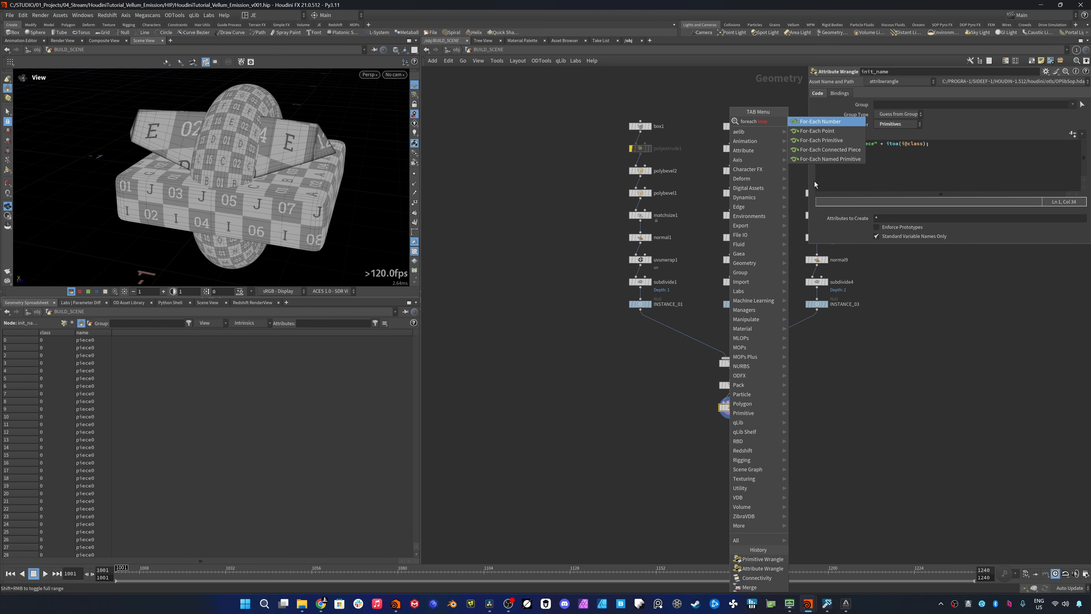
{"action": "left_click", "coordinate": [818, 158]}
{"action": "middle_click_drag", "start_coordinate": [744, 500], "coordinate": [727, 418]}
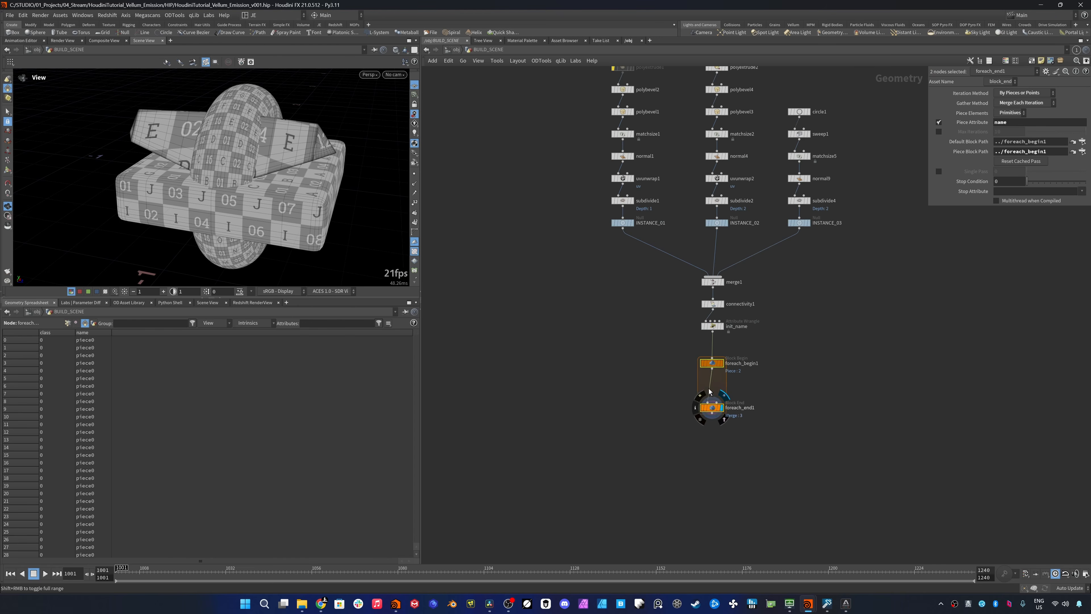
- Insert a Remesh node inside the for-each loop, between the begin and end blocks
{"action": "key", "text": "Tab"}
{"action": "type", "text": "remse"}
{"action": "key", "text": "BackSpace"}
{"action": "key", "text": "BackSpace"}
{"action": "type", "text": "esh"}
{"action": "key", "text": "Return"}
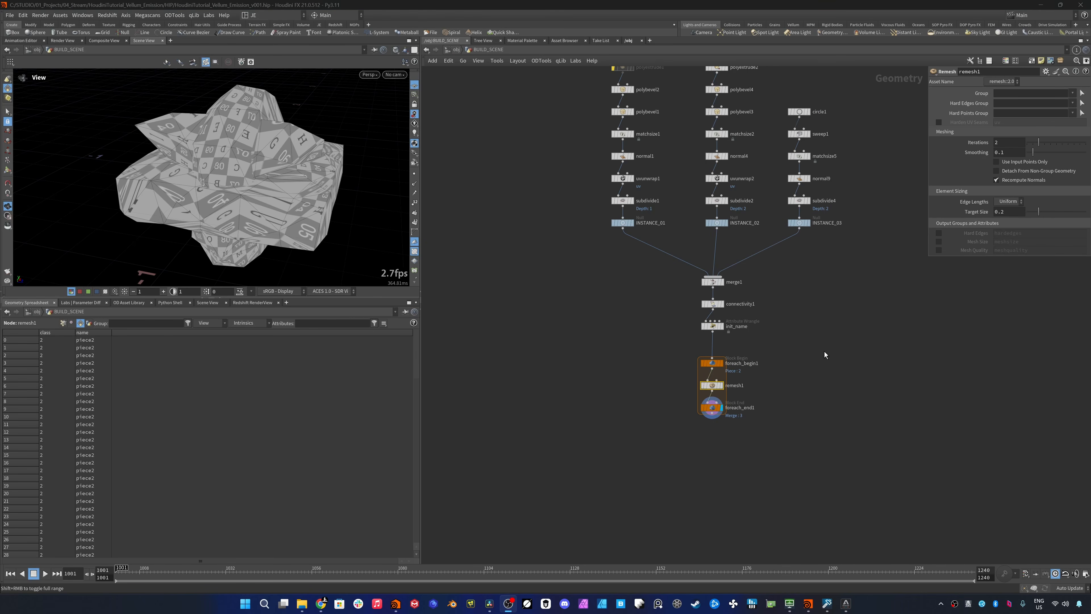
- Set the remesh target size to 0.08 and its iterations to 4
{"action": "double_click", "coordinate": [999, 212]}
{"action": "type", "text": "0.08"}
{"action": "key", "text": "Return"}
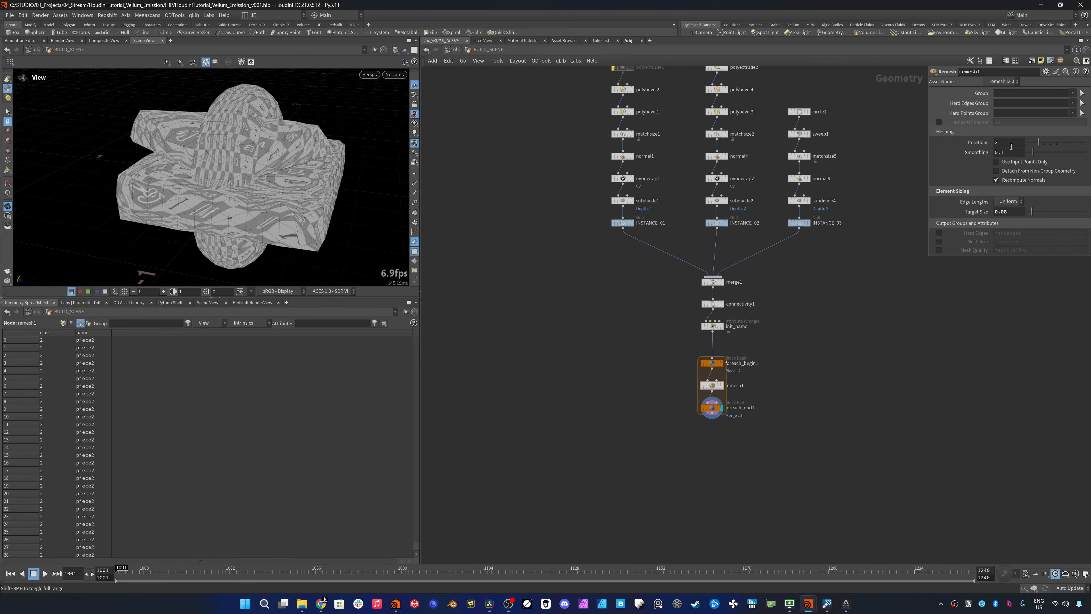
{"action": "double_click", "coordinate": [1010, 143]}
{"action": "type", "text": "4"}
{"action": "key", "text": "Return"}
- Make room above the loop's end block and insert a Tet Conform node after the remesh
{"action": "mouse_move", "coordinate": [708, 412]}
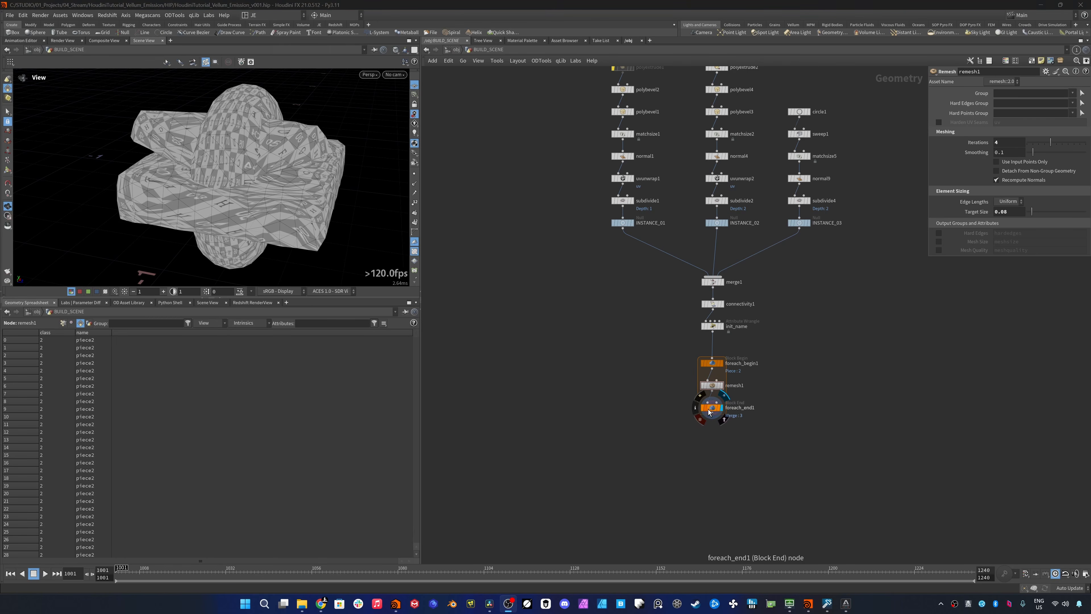
{"action": "left_click_drag", "start_coordinate": [708, 413], "coordinate": [708, 428]}
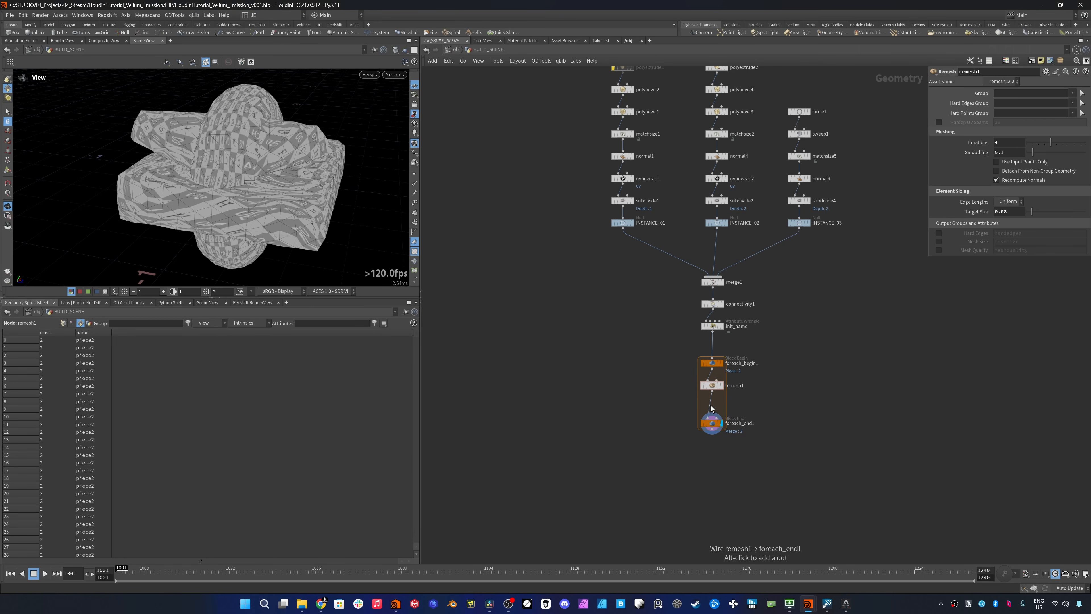
{"action": "key", "text": "Tab"}
{"action": "type", "text": "tet"}
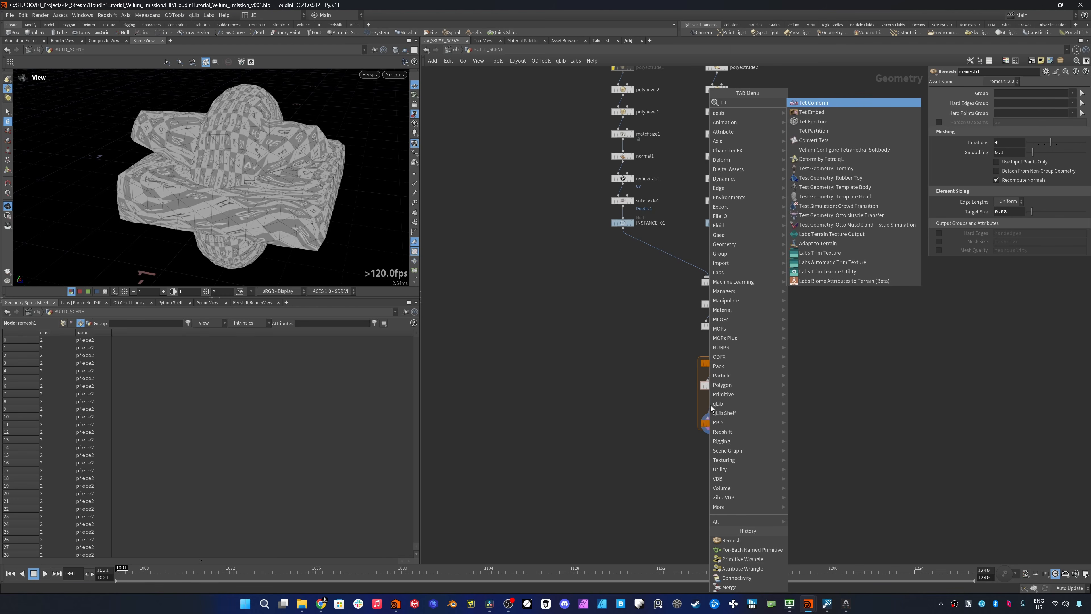
{"action": "key", "text": "Return"}
{"action": "left_click", "coordinate": [710, 408]}
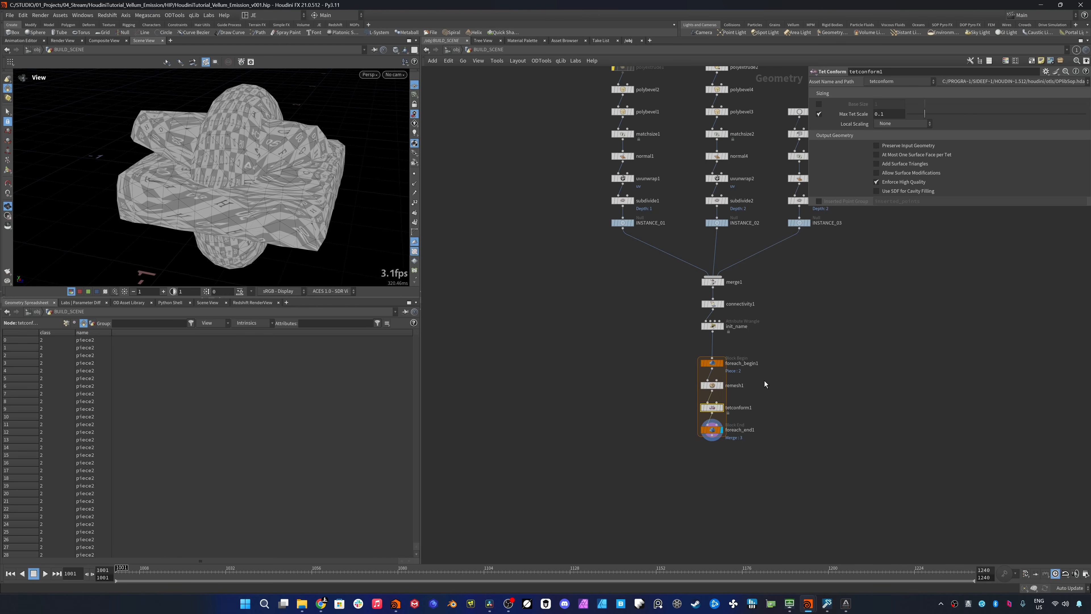
- Link the Tet Conform's Max Tet Scale to the remesh Target Size with a relative reference
{"action": "left_click", "coordinate": [712, 385]}
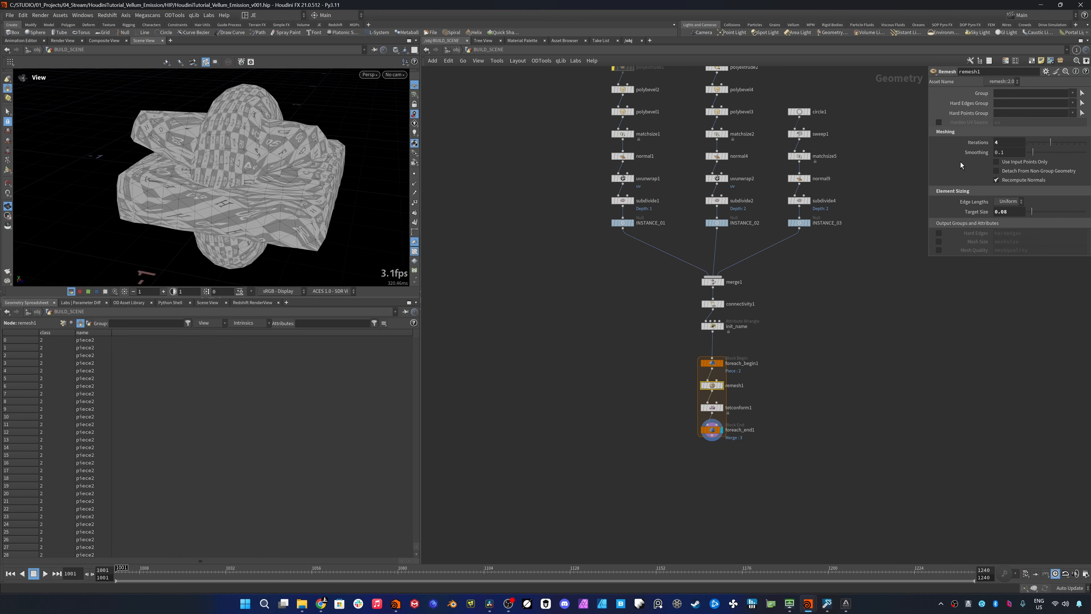
{"action": "right_click", "coordinate": [984, 213]}
{"action": "left_click", "coordinate": [894, 284]}
{"action": "left_click", "coordinate": [730, 408]}
{"action": "right_click", "coordinate": [849, 114]}
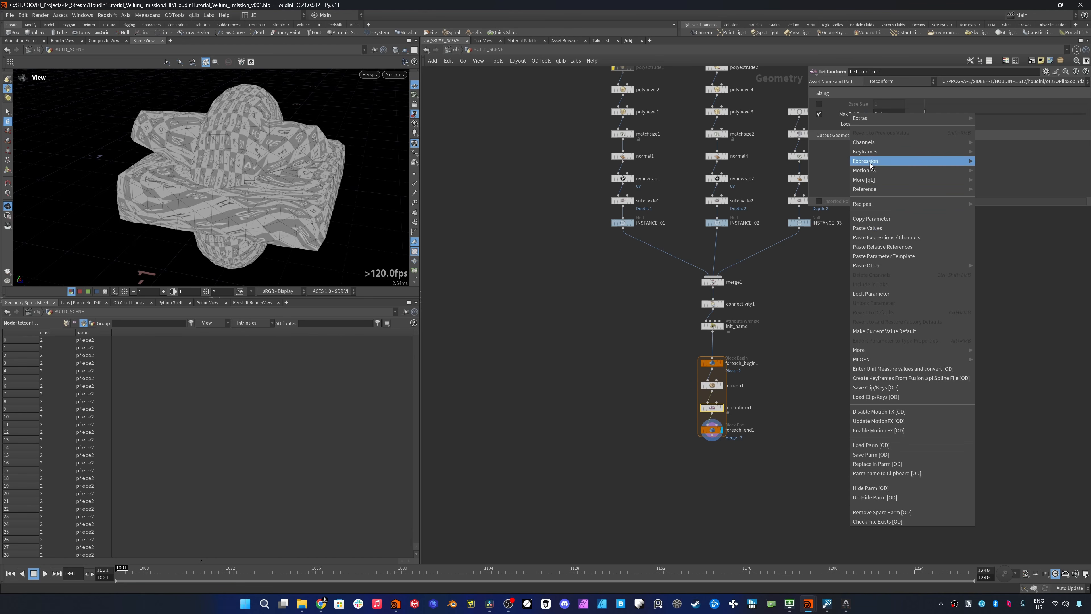
{"action": "left_click", "coordinate": [891, 249]}
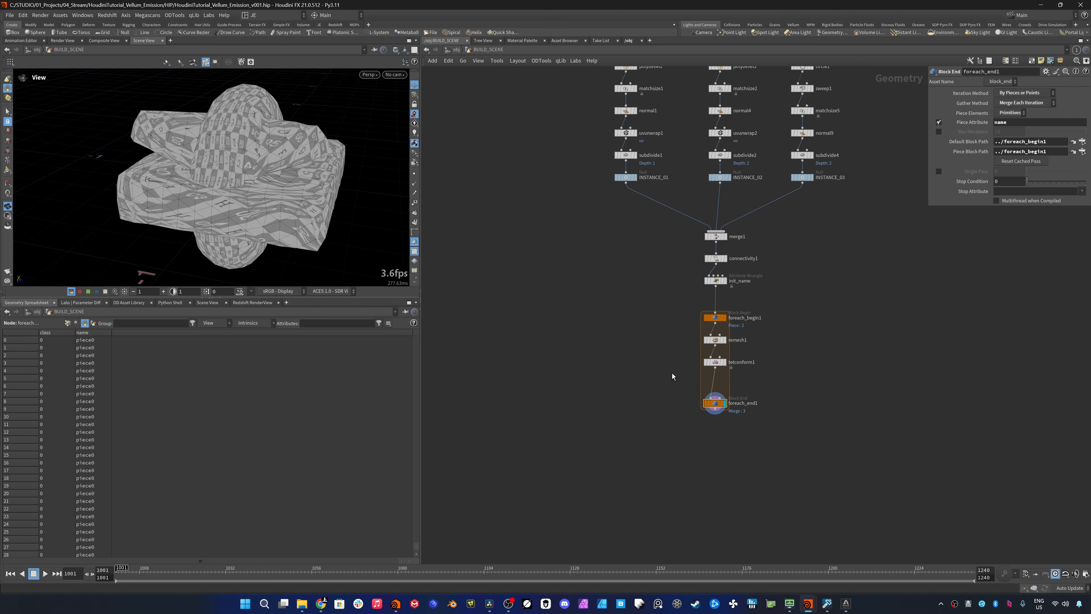
- Insert an Attribute Delete after the Tet Conform in the loop and have it remove only the uv vertex attribute
{"action": "key", "text": "Tab"}
{"action": "type", "text": "attribdel"}
{"action": "key", "text": "Return"}
{"action": "left_click", "coordinate": [709, 379]}
{"action": "left_click", "coordinate": [1081, 131]}
{"action": "left_click", "coordinate": [1072, 143]}
{"action": "left_click", "coordinate": [819, 141]}
{"action": "left_click", "coordinate": [819, 131]}
{"action": "left_click", "coordinate": [819, 111]}
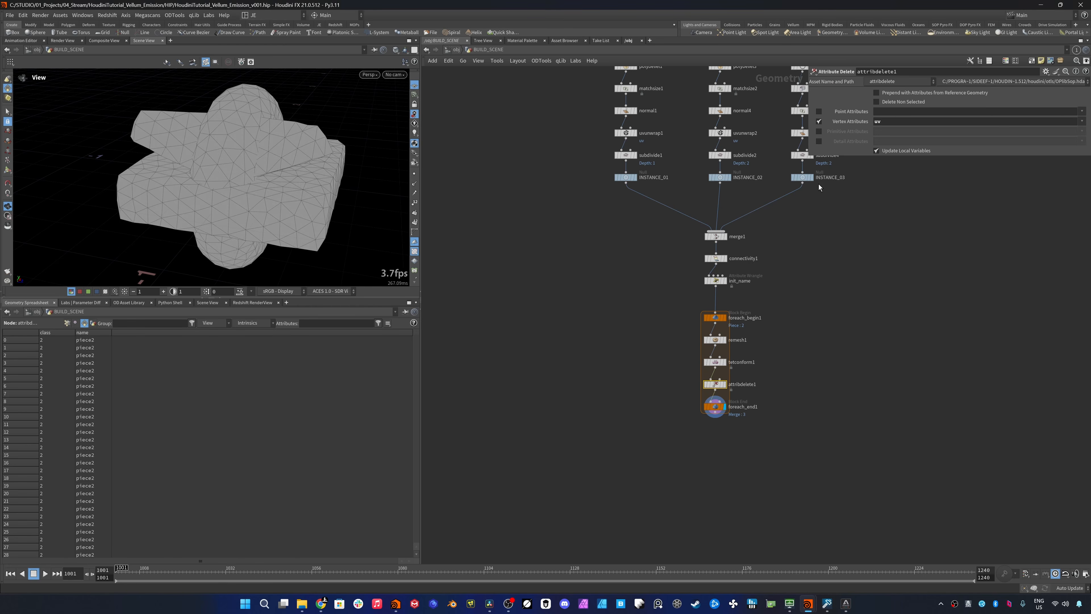
- Insert a Normal node after the Attribute Delete, set its weighting method to By Face Area and display it
{"action": "middle_click_drag", "start_coordinate": [769, 327], "coordinate": [770, 283]}
{"action": "left_click_drag", "start_coordinate": [716, 362], "coordinate": [717, 382]}
{"action": "key", "text": "Tab"}
{"action": "key", "text": "Return"}
{"action": "left_click", "coordinate": [737, 370]}
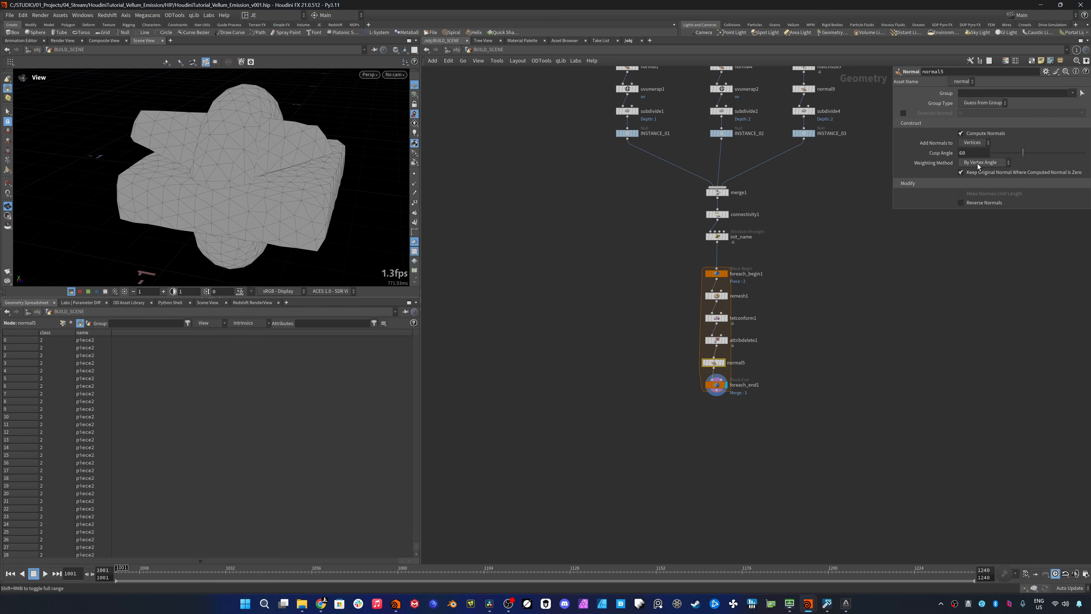
{"action": "left_click", "coordinate": [978, 166]}
{"action": "left_click", "coordinate": [981, 181]}
{"action": "left_click", "coordinate": [726, 362]}
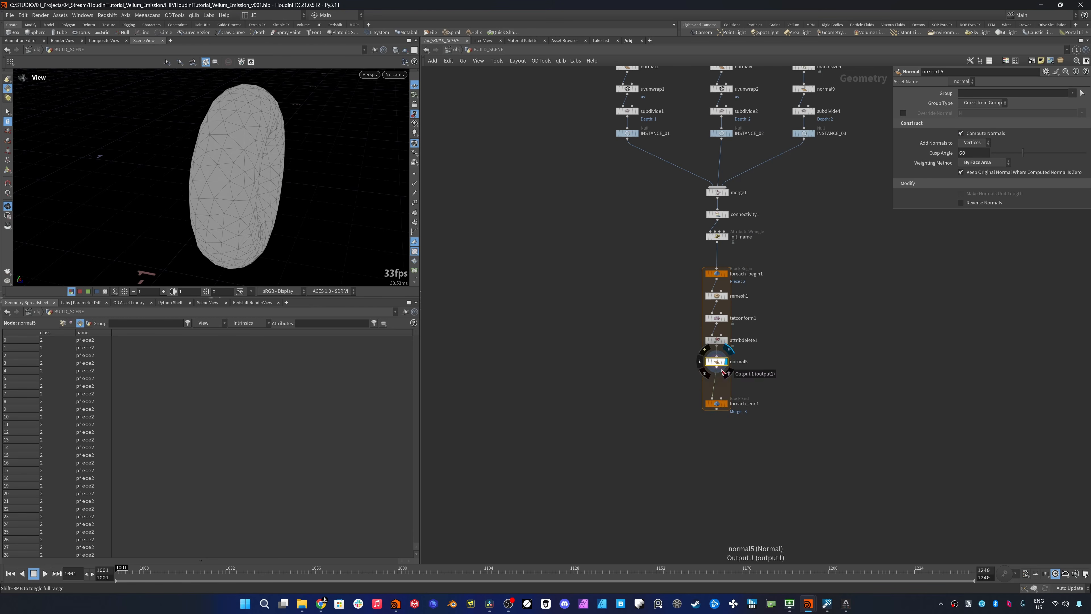
- Insert a Pack node after the Normal inside the loop and have it transfer the name attribute
{"action": "key", "text": "Tab"}
{"action": "type", "text": "pack"}
{"action": "key", "text": "Return"}
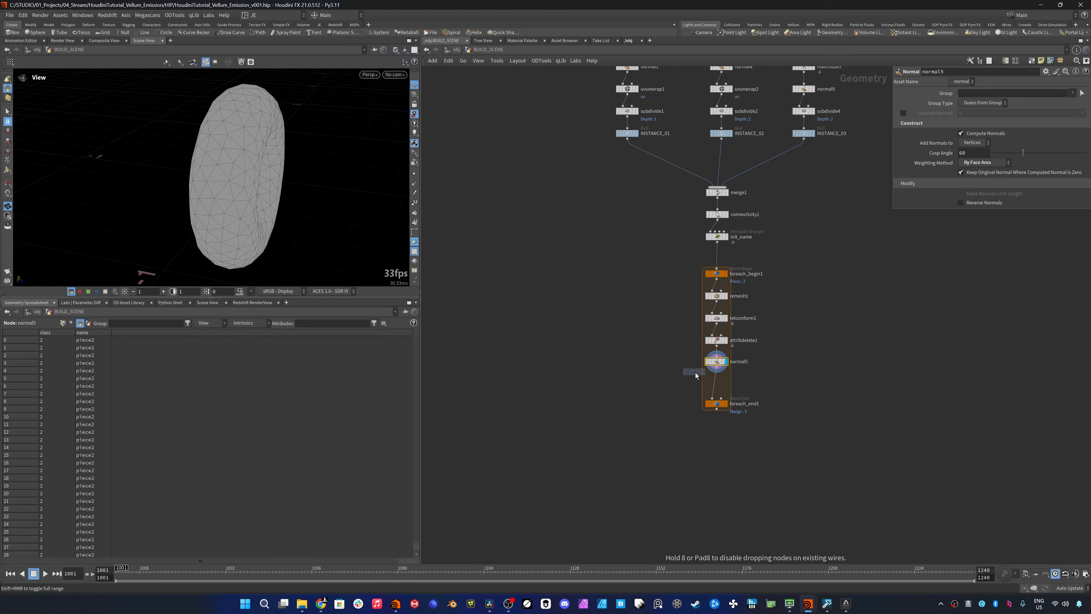
{"action": "left_click", "coordinate": [696, 373]}
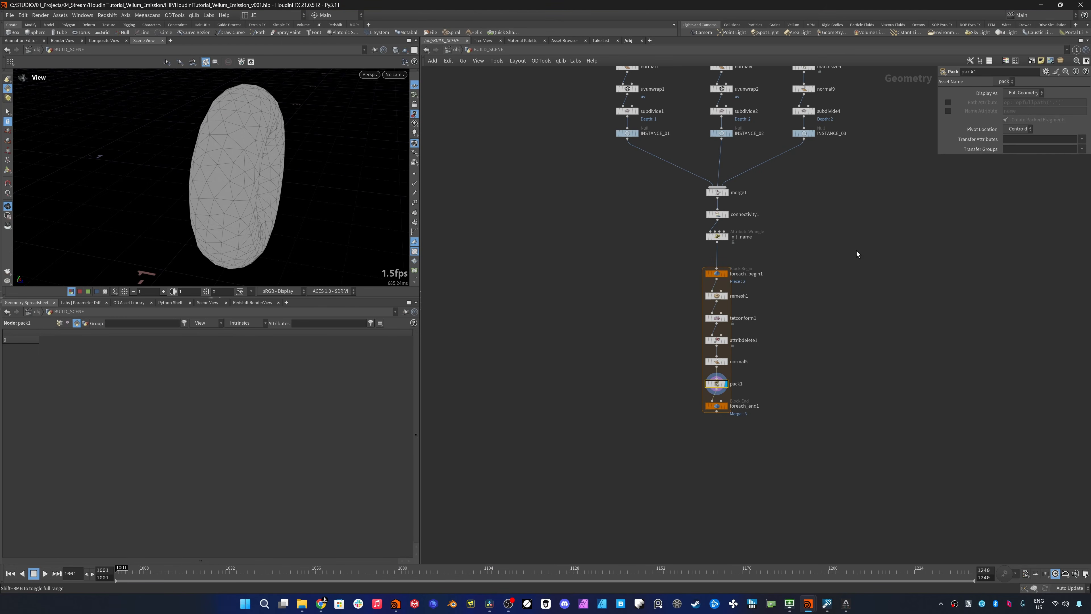
{"action": "left_click", "coordinate": [1082, 139]}
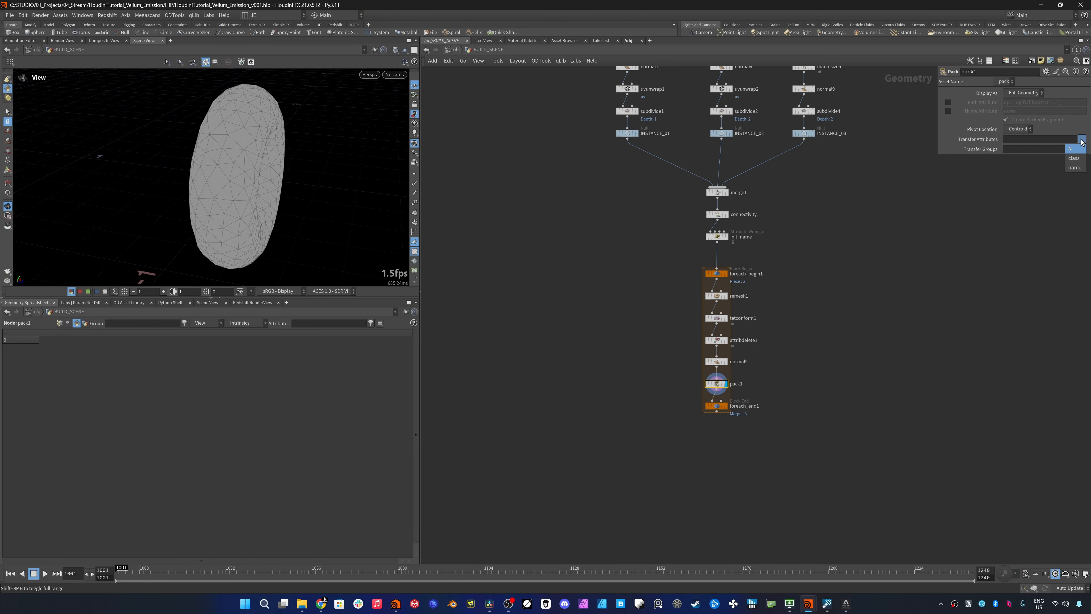
{"action": "left_click", "coordinate": [1077, 167]}
- Make room above the loop's end block, insert a Point Wrangle after the Pack and display it
{"action": "left_click_drag", "start_coordinate": [717, 405], "coordinate": [717, 420]}
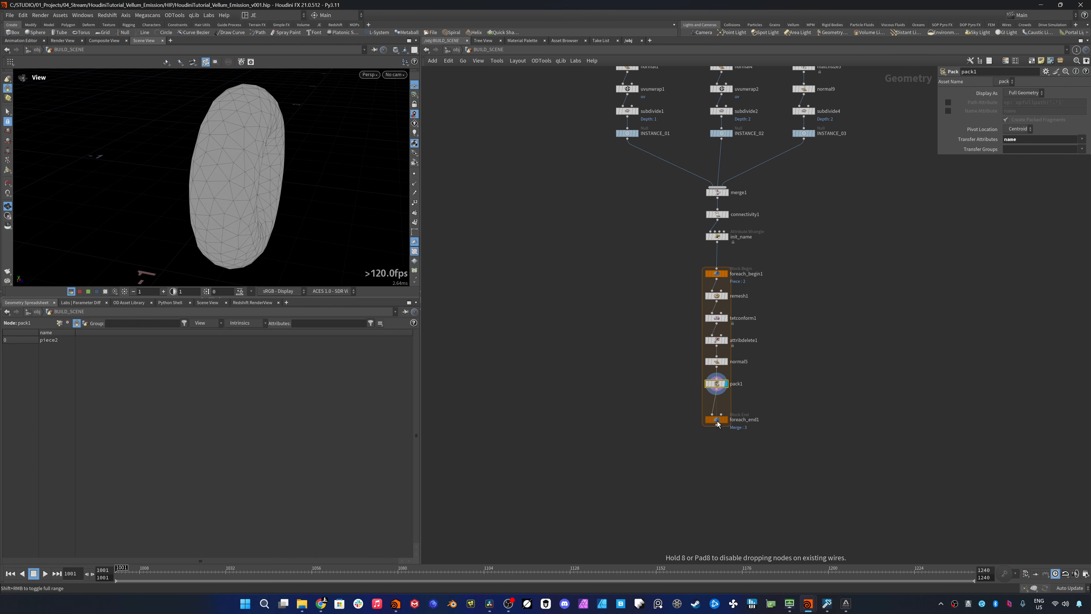
{"action": "left_click", "coordinate": [726, 421]}
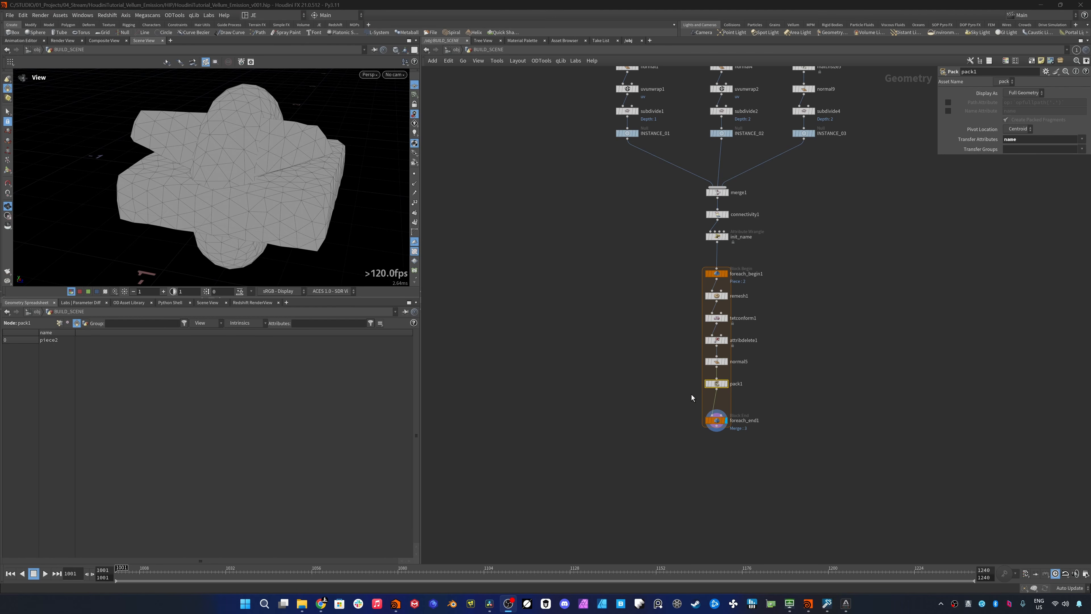
{"action": "key", "text": "ctrl+z"}
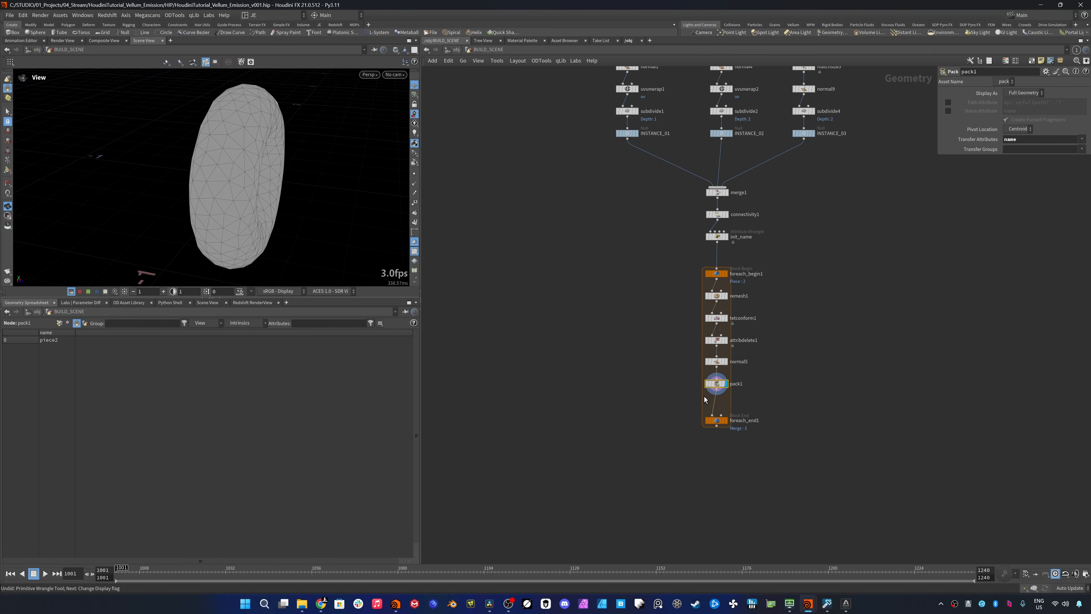
{"action": "key", "text": "Tab"}
{"action": "type", "text": "poin"}
{"action": "key", "text": "Return"}
{"action": "left_click", "coordinate": [716, 401]}
{"action": "left_click", "coordinate": [725, 406]}
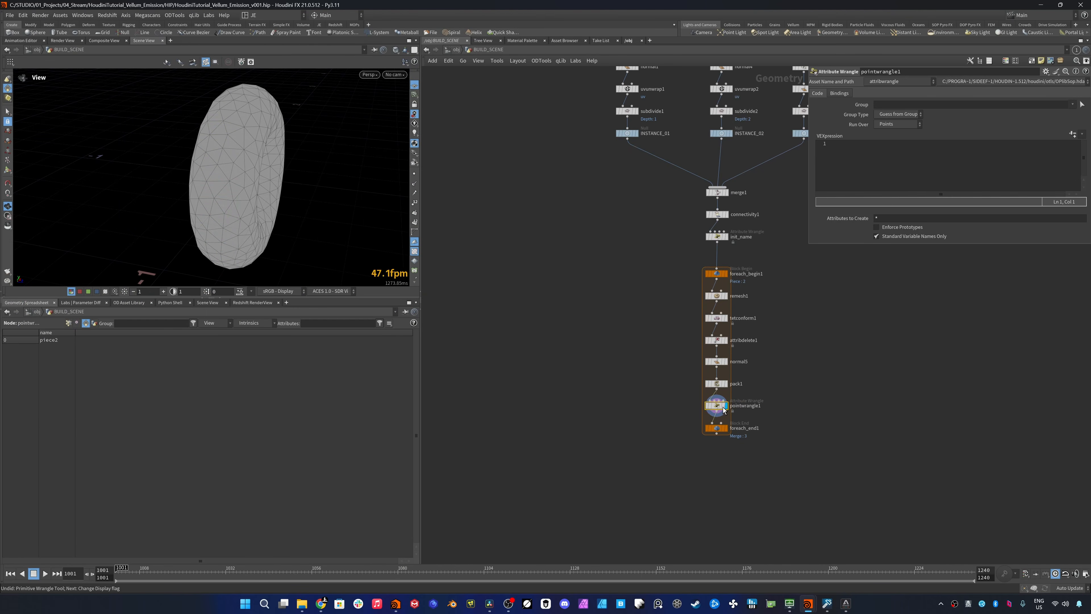
- Start the wrangle code with a vector min variable that reads getbbox_min(0)
{"action": "left_click", "coordinate": [855, 171]}
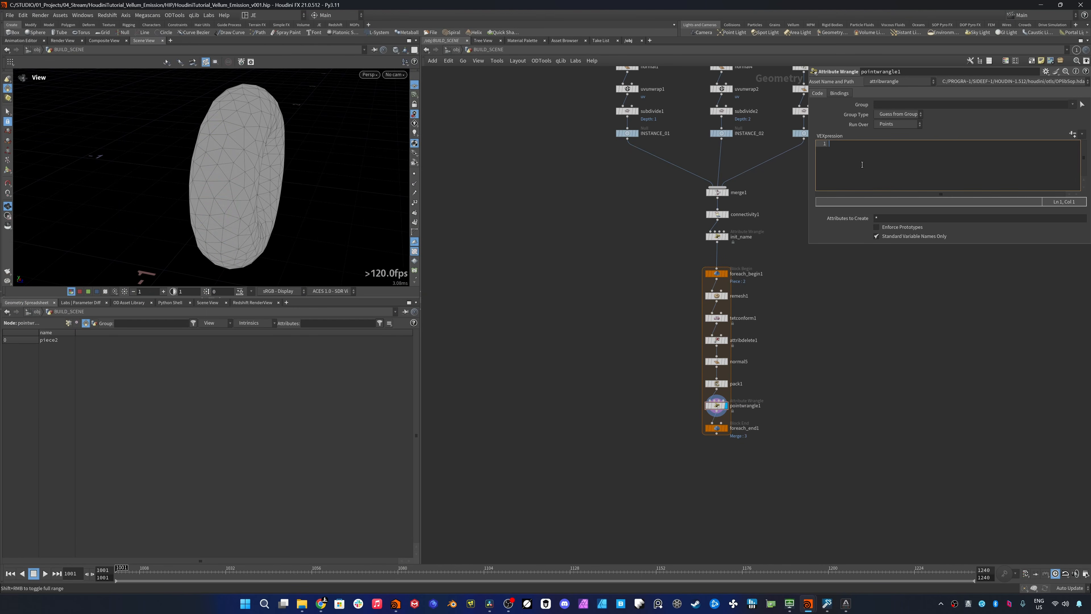
{"action": "type", "text": "vector "}
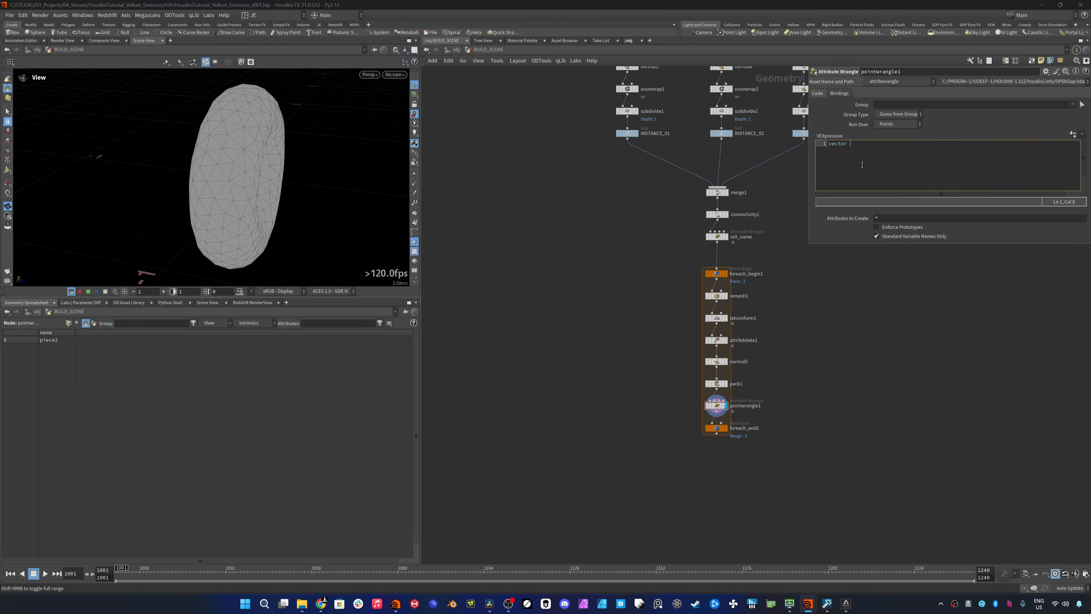
{"action": "type", "text": "min = g"}
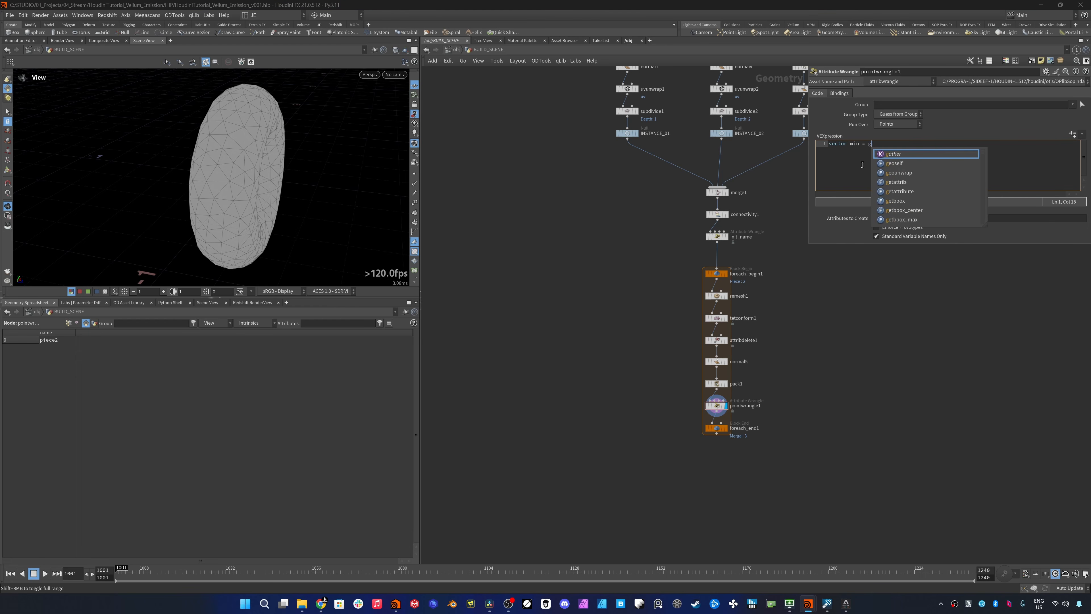
{"action": "type", "text": "etbbox"}
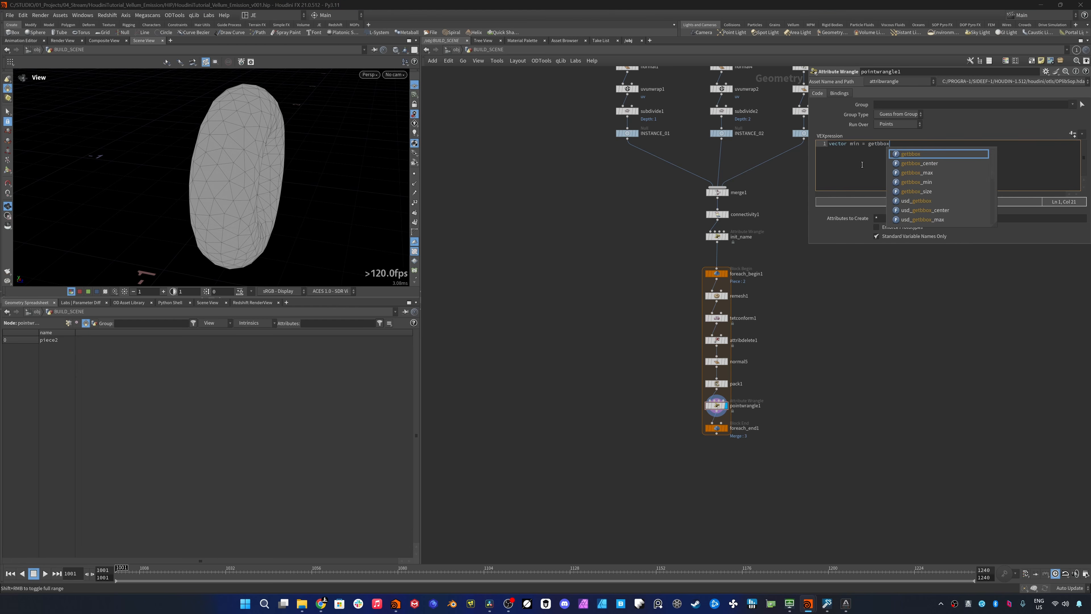
{"action": "type", "text": "_min"}
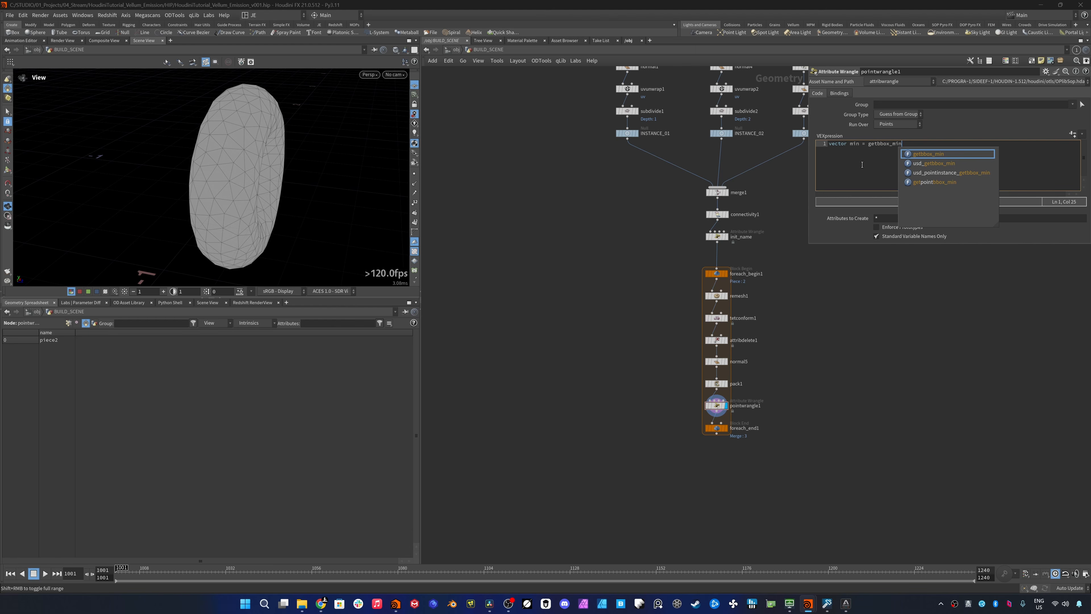
{"action": "type", "text": "(0"}
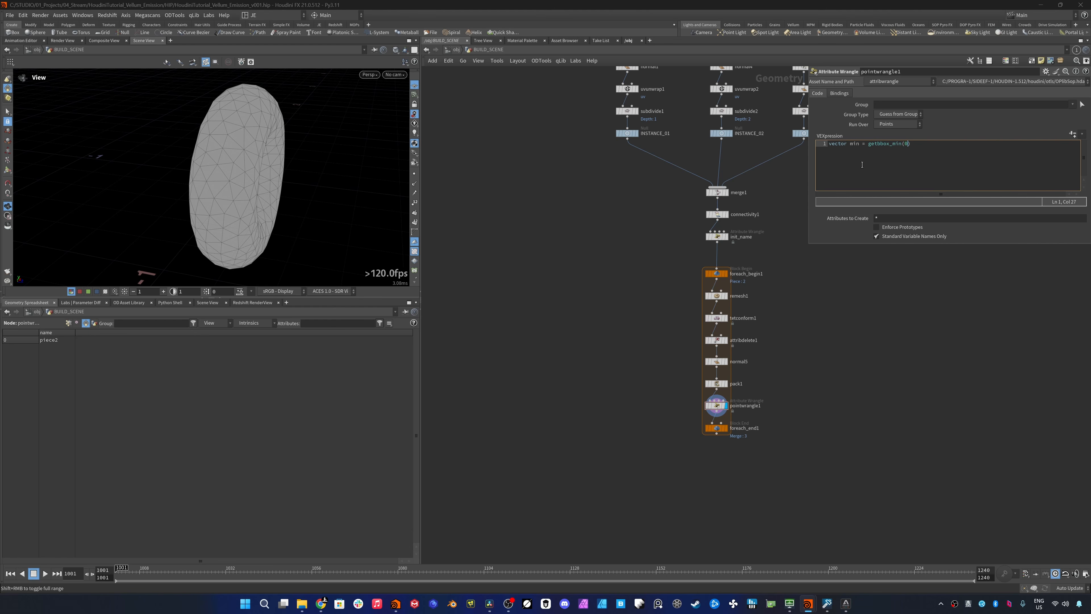
- Duplicate the min line in the wrangle and change the copy to vector max = getbbox_max(0);
{"action": "key", "text": "ctrl+a"}
{"action": "key", "text": "ctrl+c"}
{"action": "key", "text": "Right"}
{"action": "key", "text": "Return"}
{"action": "key", "text": "ctrl+v"}
{"action": "key", "text": "Left"}
{"action": "key", "text": "shift+Left"}
{"action": "key", "text": "shift+Left"}
{"action": "key", "text": "shift+Left"}
{"action": "type", "text": "max"}
{"action": "key", "text": "Delete"}
{"action": "key", "text": "BackSpace"}
{"action": "key", "text": "BackSpace"}
{"action": "type", "text": "max"}
{"action": "left_click", "coordinate": [866, 163]}
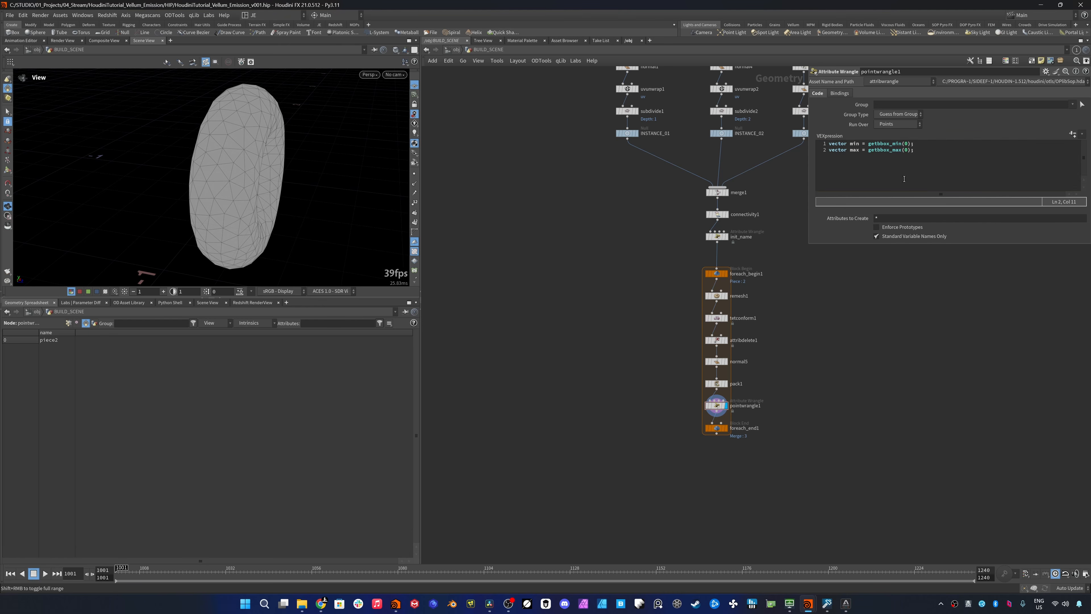
- Add the line float diameter = length(max - min); below the bounding box variables
{"action": "key", "text": "Return"}
{"action": "key", "text": "Return"}
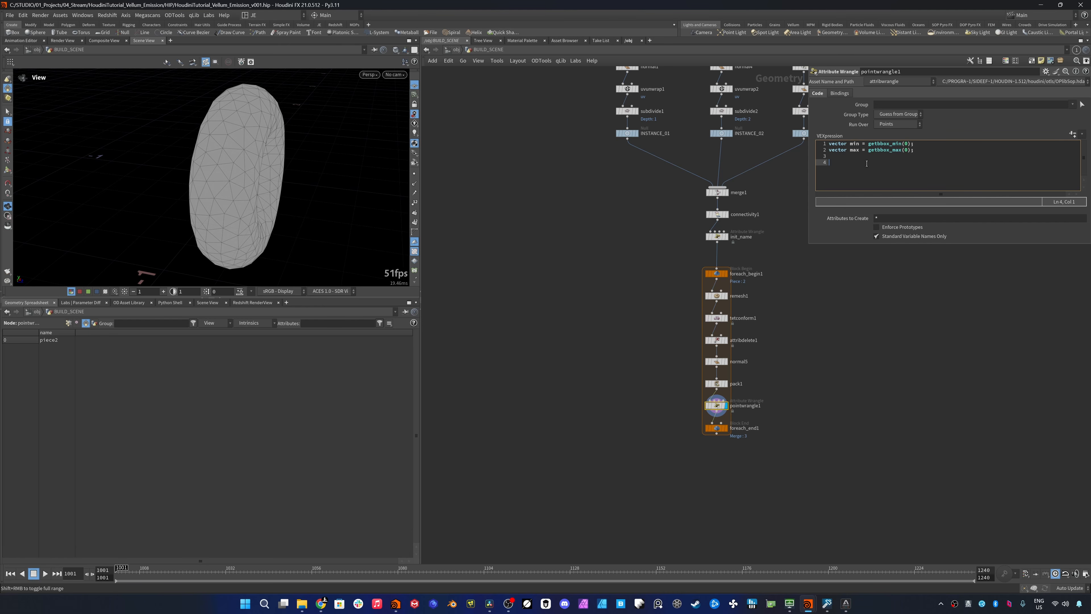
{"action": "type", "text": "float "}
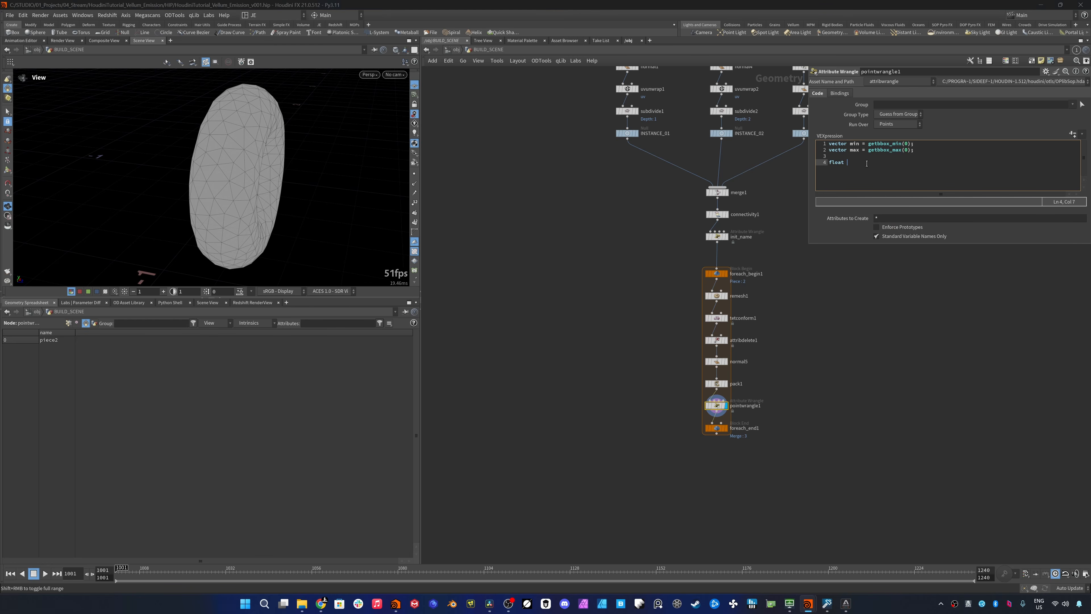
{"action": "type", "text": "diameter "}
{"action": "type", "text": "= length("}
{"action": "type", "text": "ax "}
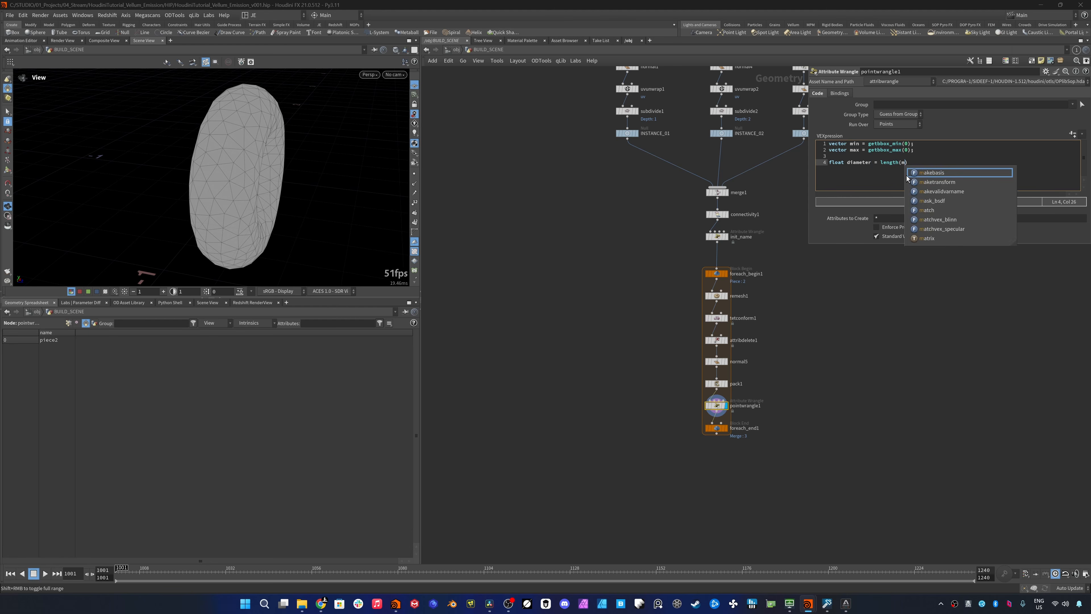
{"action": "type", "text": "- min)"}
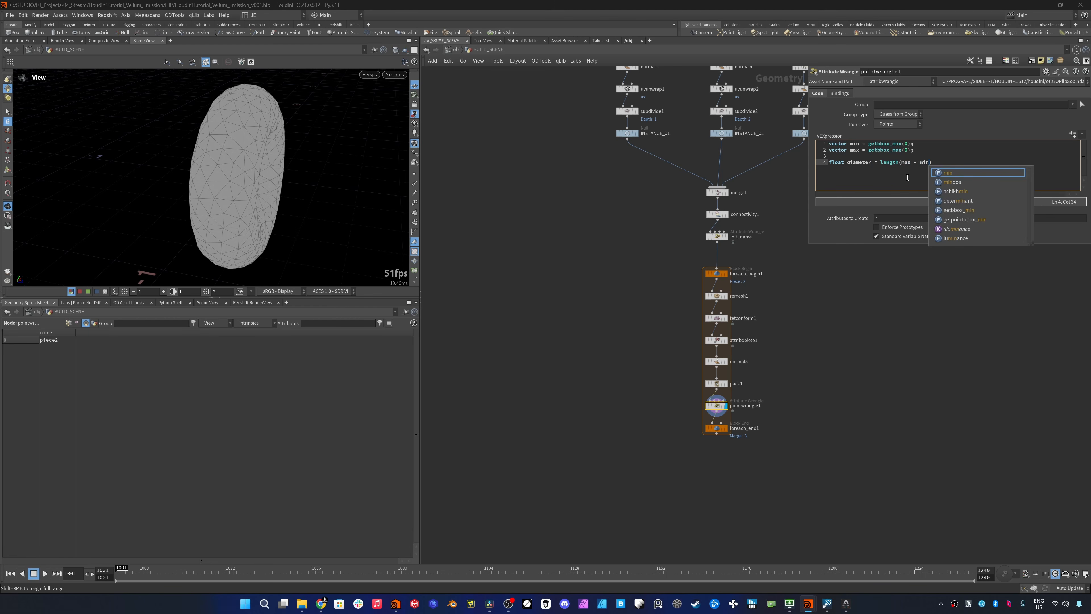
{"action": "type", "text": ";"}
- Store the result as a point attribute with the line f@diameter = diameter;
{"action": "key", "text": "Return"}
{"action": "key", "text": "Return"}
{"action": "type", "text": "f@"}
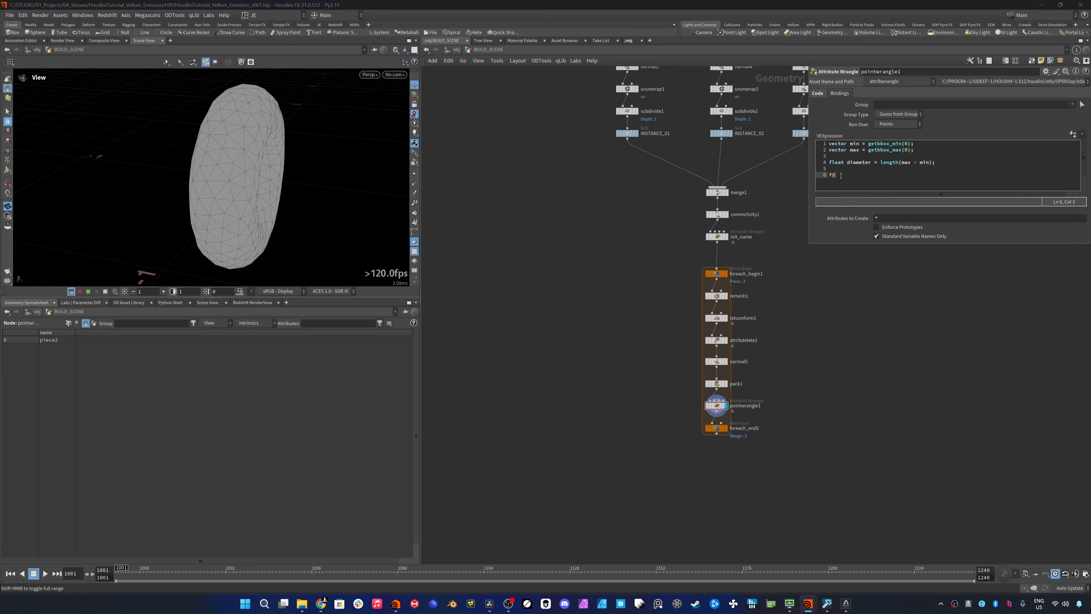
{"action": "type", "text": "diameter = diameter;"}
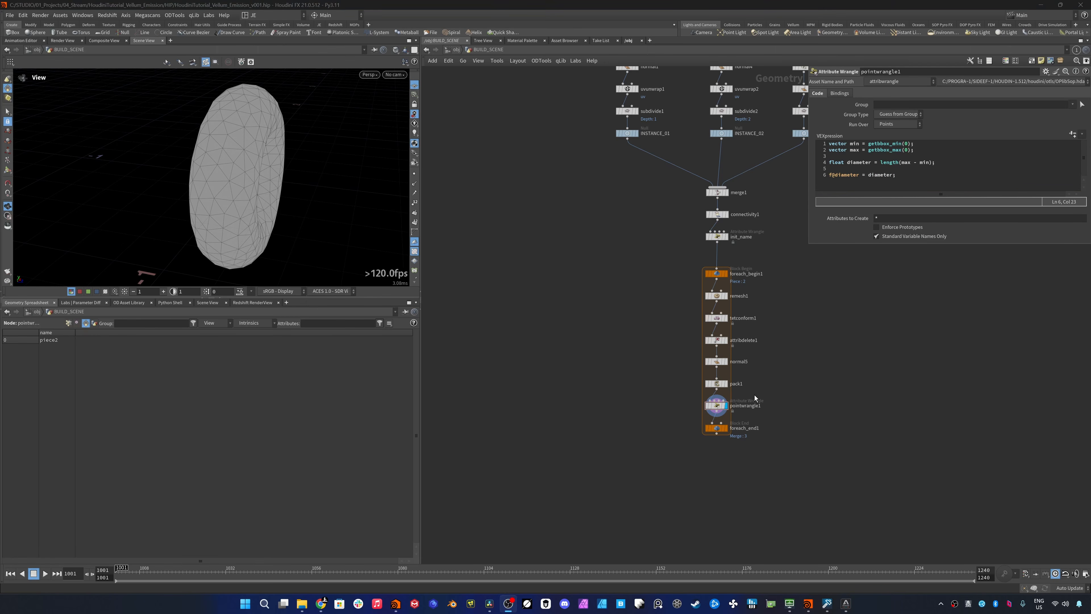
- Rename the point wrangle to init_diameter
{"action": "double_click", "coordinate": [746, 406]}
{"action": "type", "text": "init_diamet"}
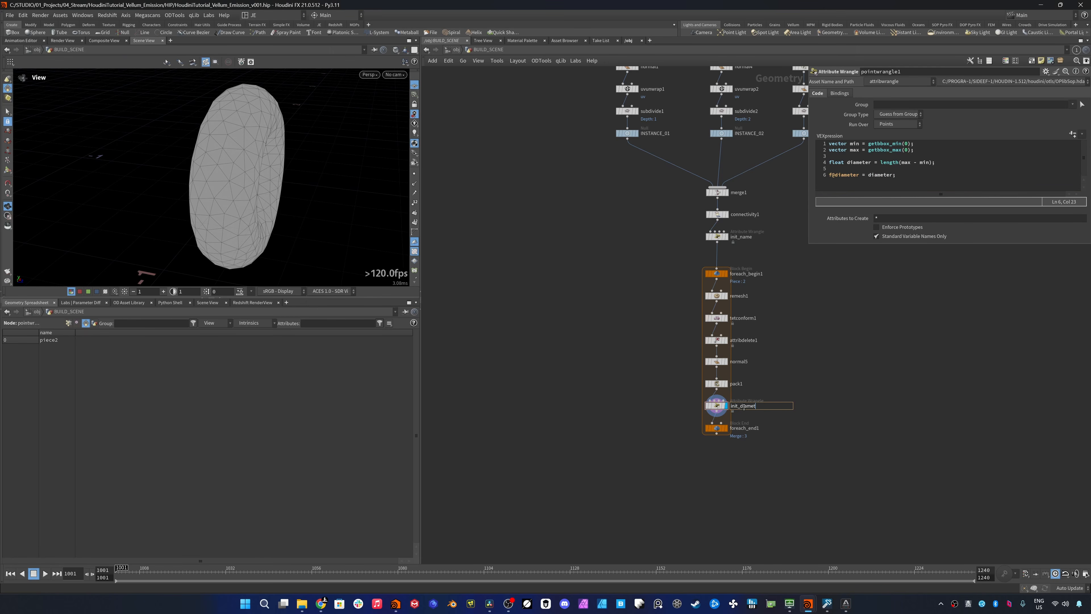
{"action": "type", "text": "er"}
{"action": "key", "text": "Return"}
- Display the for-each loop's end block and append a Null node to its output
{"action": "left_click", "coordinate": [726, 428]}
{"action": "right_click", "coordinate": [716, 434]}
{"action": "type", "text": "null"}
{"action": "key", "text": "Return"}
{"action": "key", "text": "Return"}
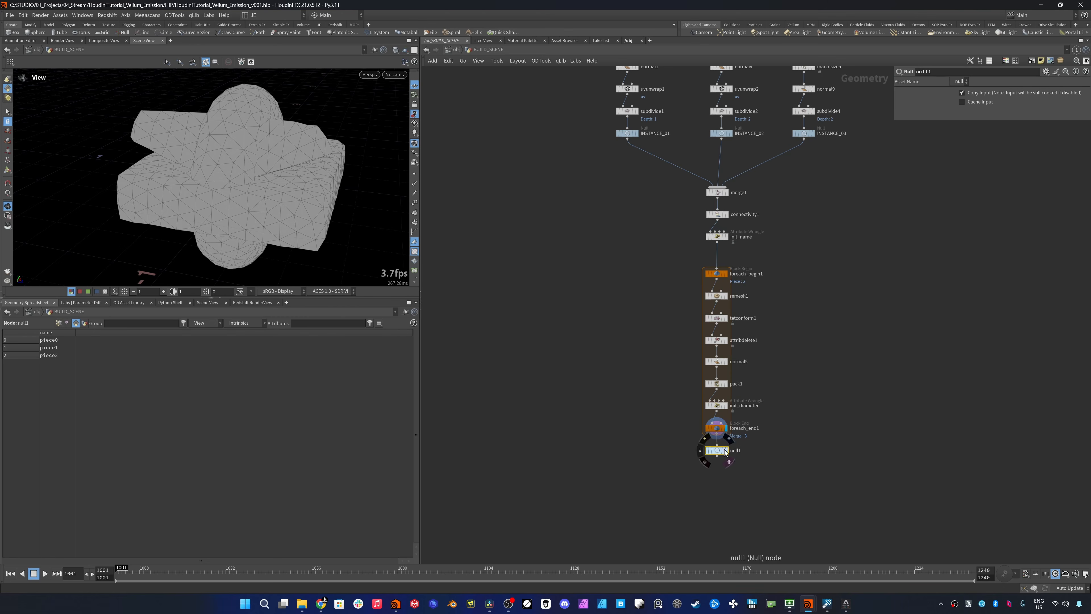
- Rename the null below the loop to OUT_INSTANCE_SRC
{"action": "double_click", "coordinate": [735, 451]}
{"action": "type", "text": "OUT_INSRTA"}
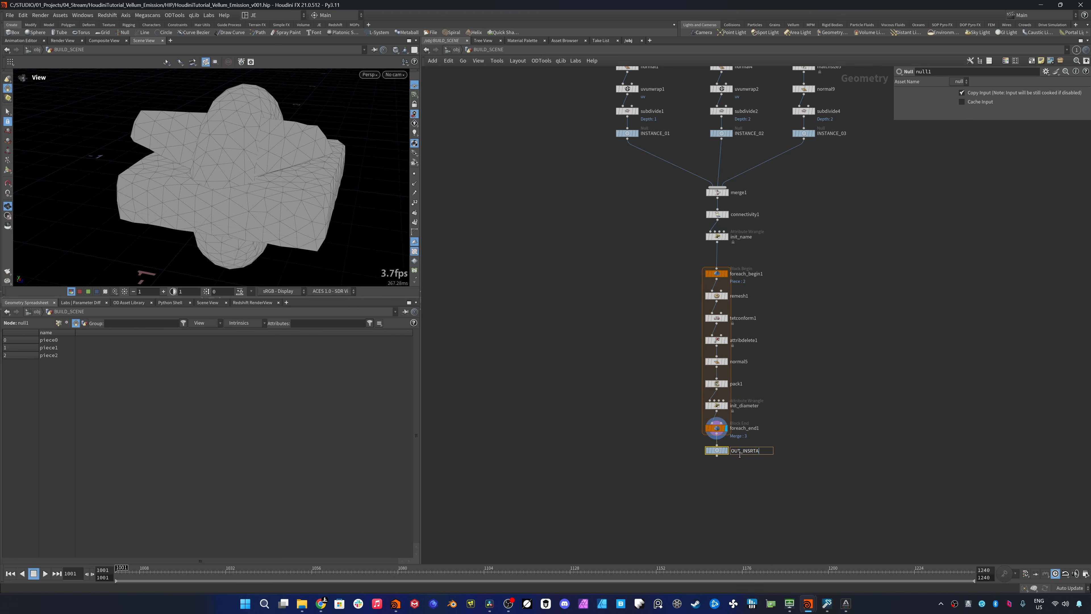
{"action": "key", "text": "BackSpace"}
{"action": "key", "text": "BackSpace"}
{"action": "key", "text": "BackSpace"}
{"action": "type", "text": "TANCE_SRC"}
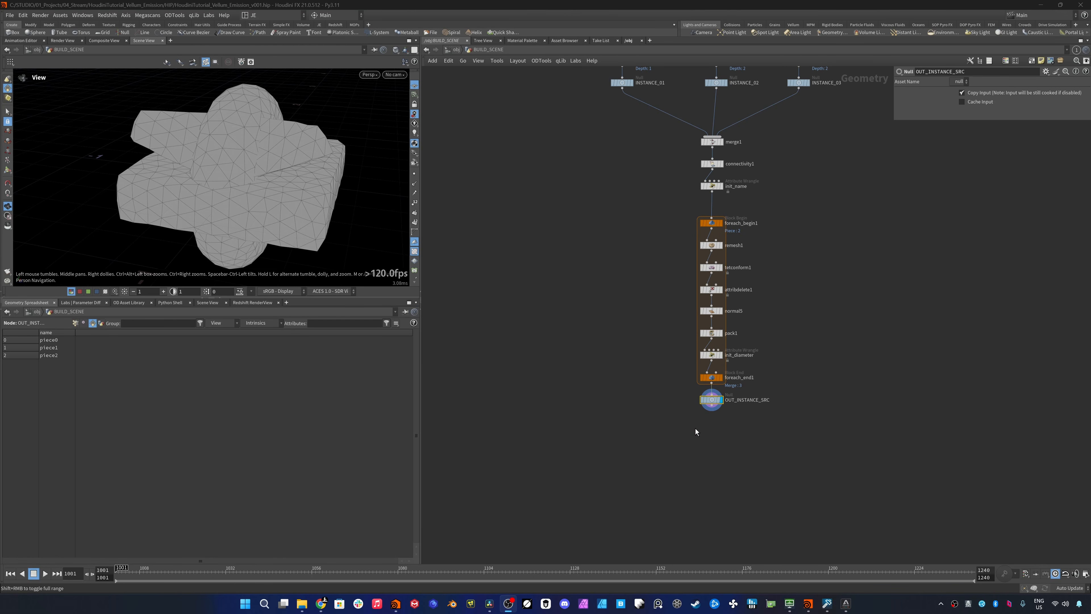
- Add a DOP Network below the OUT_INSTANCE_SRC null and go inside it
{"action": "left_click", "coordinate": [695, 456]}
{"action": "key", "text": "Tab"}
{"action": "type", "text": "dop"}
{"action": "key", "text": "Return"}
{"action": "left_click", "coordinate": [713, 435]}
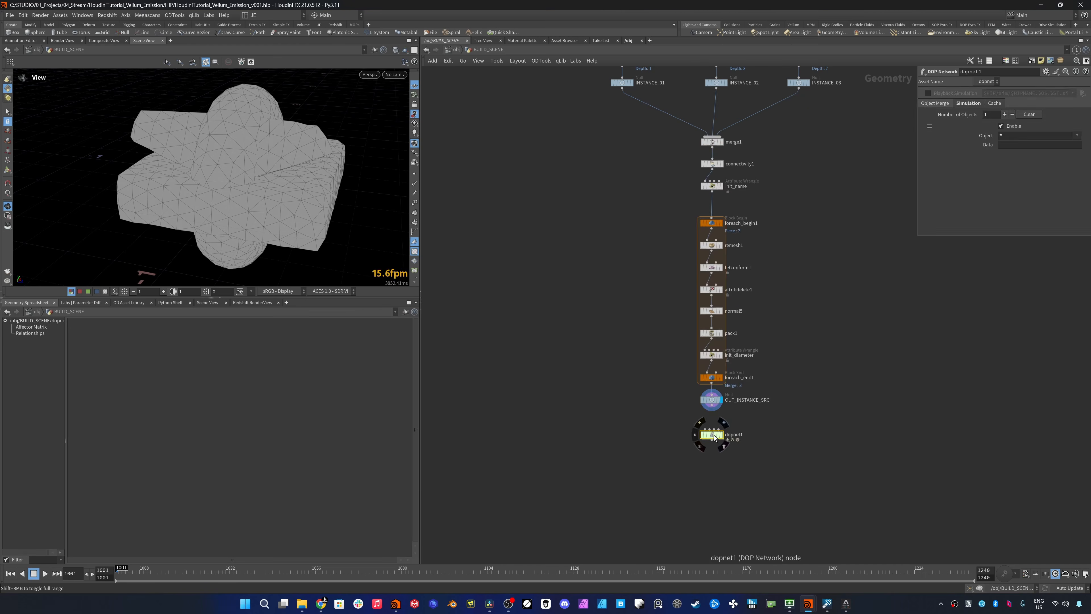
{"action": "double_click", "coordinate": [712, 434]}
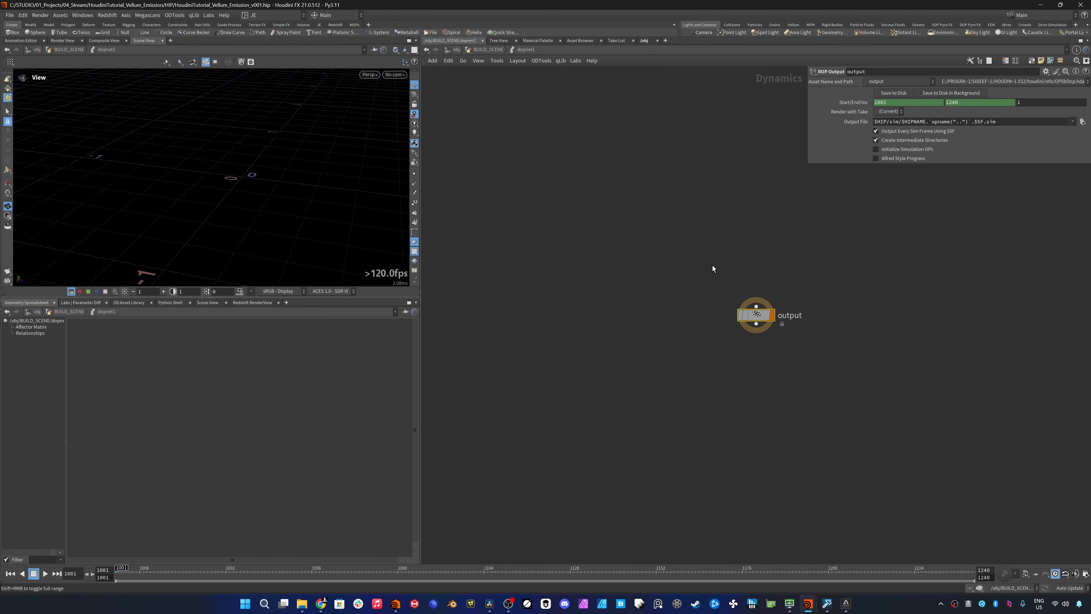
- Add a Vellum Object node above the output node in the DOP network
{"action": "key", "text": "Tab"}
{"action": "type", "text": "vell"}
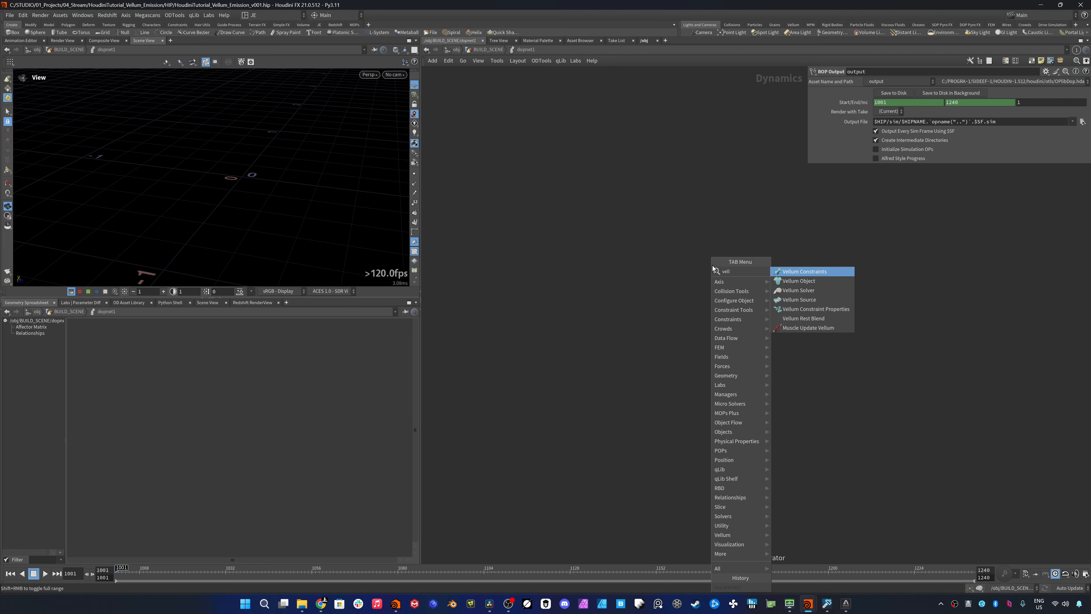
{"action": "key", "text": "Down"}
{"action": "key", "text": "Return"}
{"action": "left_click", "coordinate": [710, 223]}
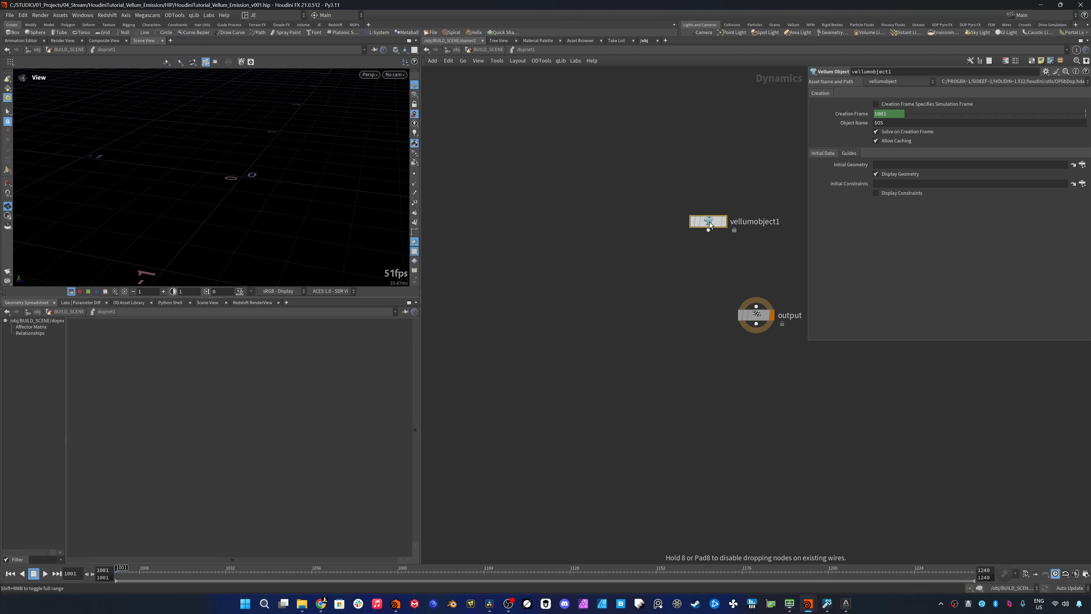
- Add a Vellum Source node beside the Vellum Object
{"action": "middle_click_drag", "start_coordinate": [737, 241], "coordinate": [679, 242]}
{"action": "key", "text": "Tab"}
{"action": "type", "text": "vellum so"}
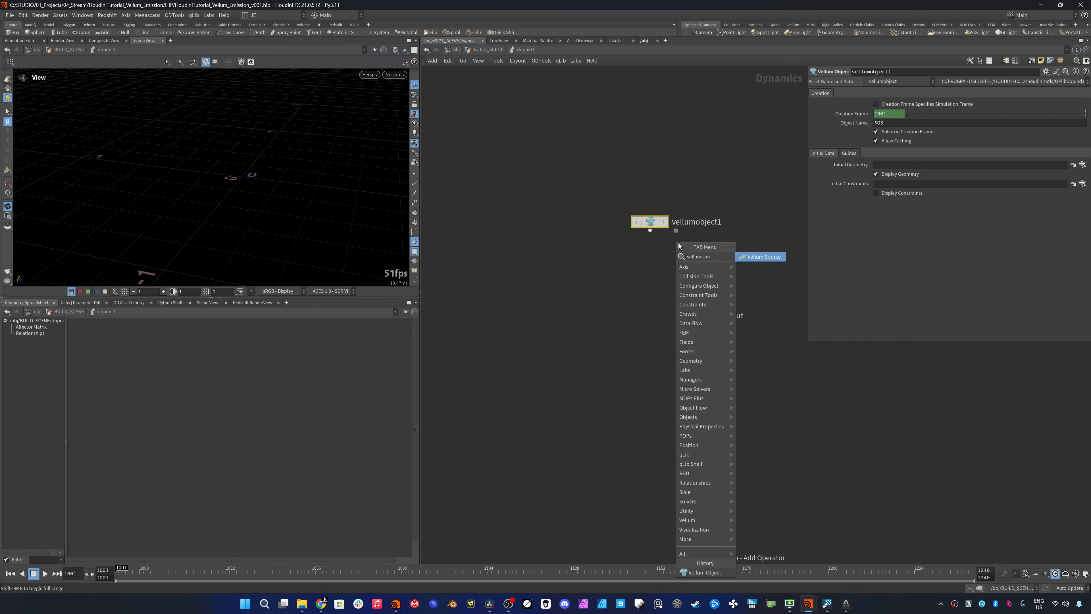
{"action": "key", "text": "Return"}
{"action": "left_click", "coordinate": [767, 229]}
- Add a Vellum Solver node on the wire above the output node
{"action": "key", "text": "Tab"}
{"action": "type", "text": "vellum so"}
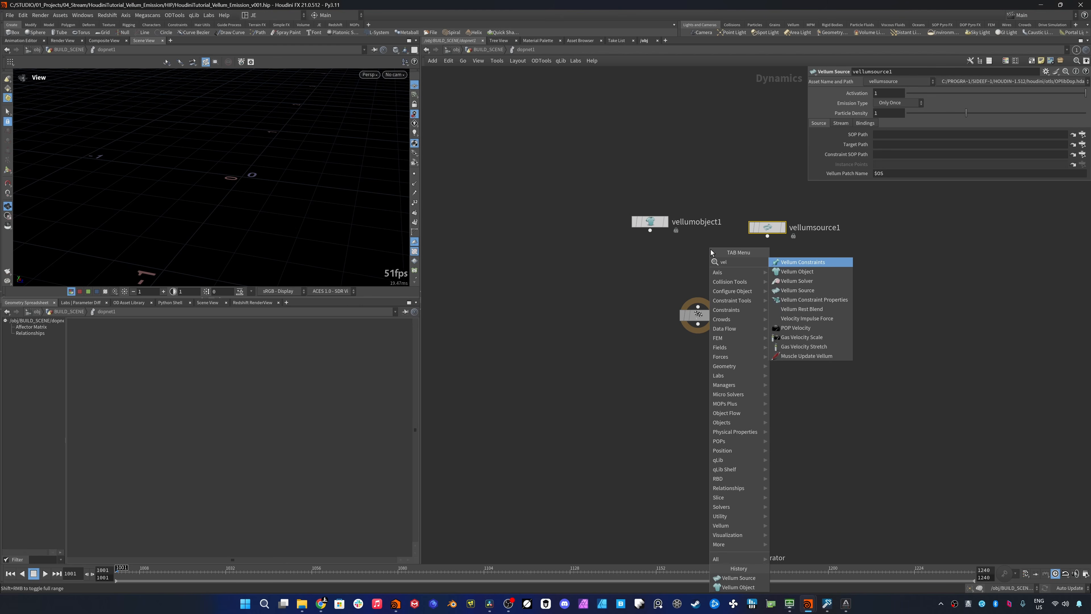
{"action": "key", "text": "Return"}
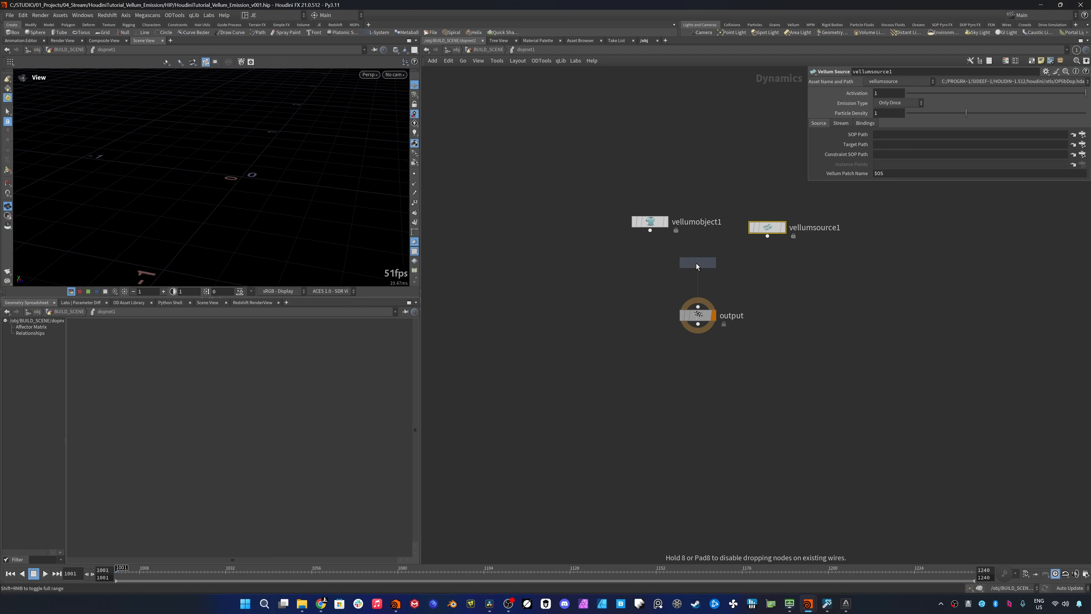
{"action": "left_click", "coordinate": [697, 263]}
- Wire the Vellum Object into the Vellum Solver's first input and the Vellum Source into its third input
{"action": "left_click", "coordinate": [650, 231]}
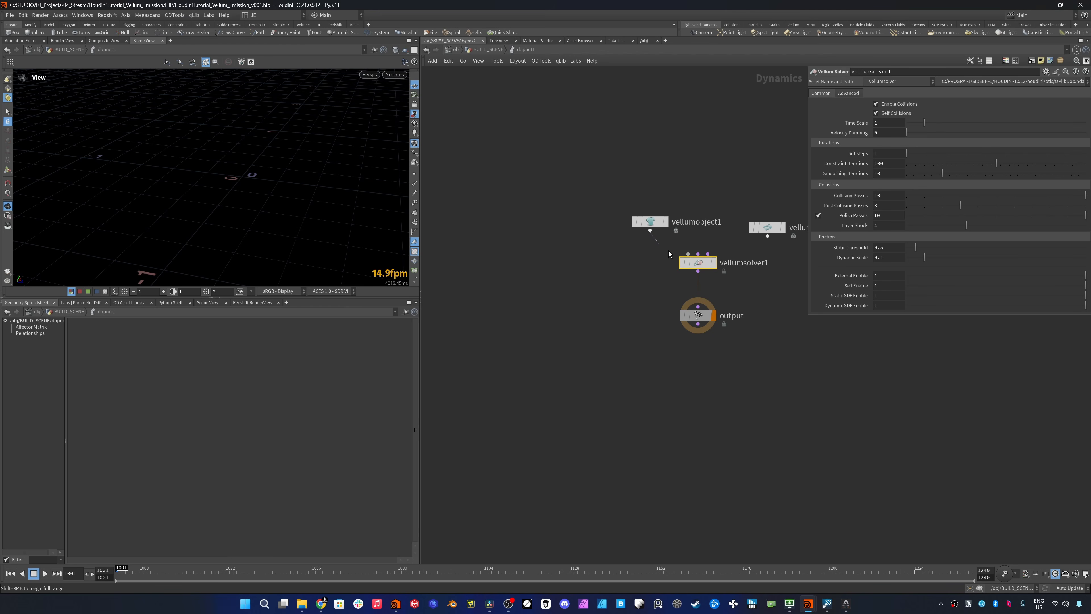
{"action": "left_click", "coordinate": [688, 254]}
{"action": "middle_click_drag", "start_coordinate": [711, 253], "coordinate": [684, 272]}
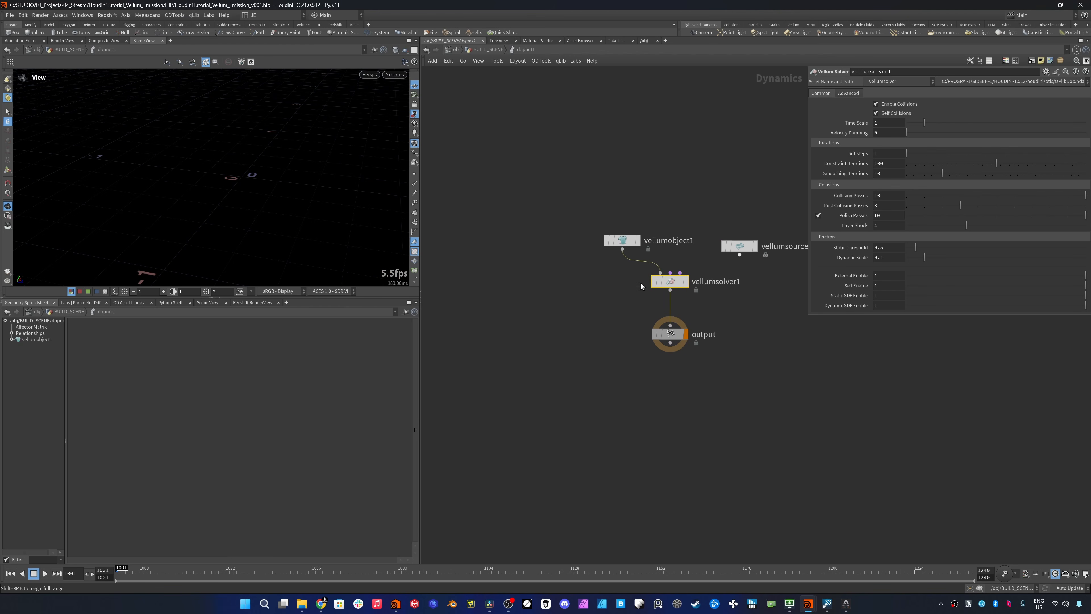
{"action": "left_click", "coordinate": [680, 273]}
{"action": "left_click", "coordinate": [739, 254]}
{"action": "left_click_drag", "start_coordinate": [741, 247], "coordinate": [748, 243]}
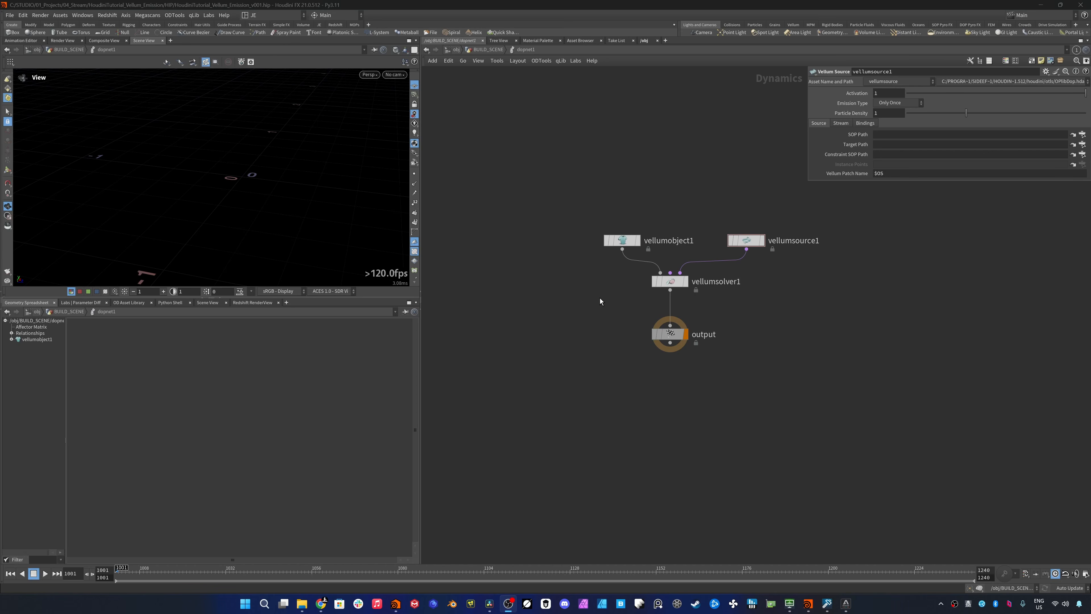
- Add a Ground Plane with a Static Solver merged with the Vellum Solver's output, and a POP Force merged into the solver's second input
{"action": "key", "text": "Tab"}
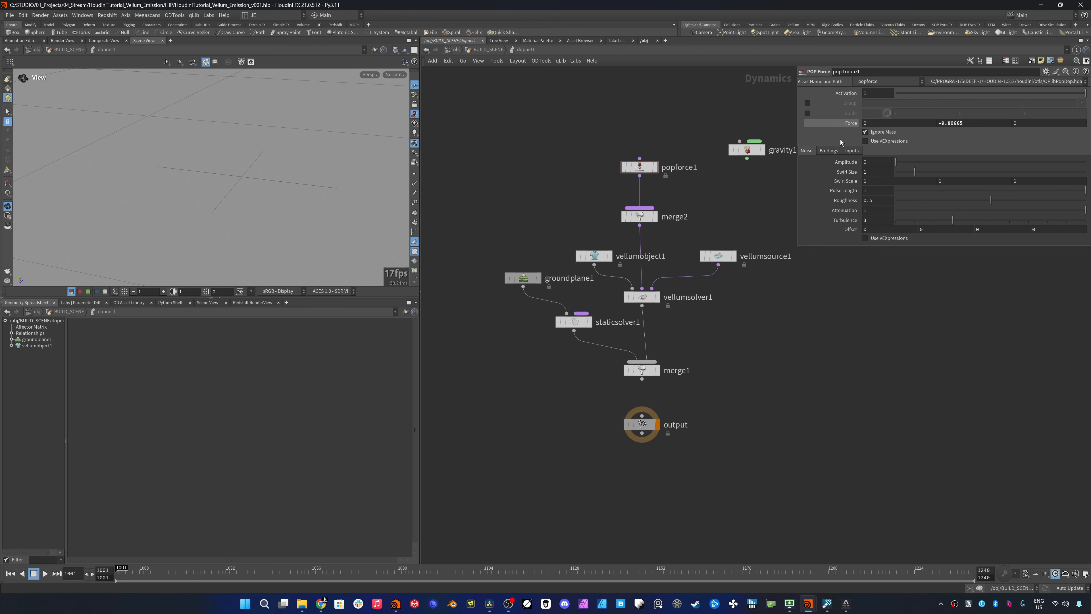
- Try entering -9.80665 as the POP Force's force, and delete the Gravity Force node
{"action": "left_click", "coordinate": [976, 124]}
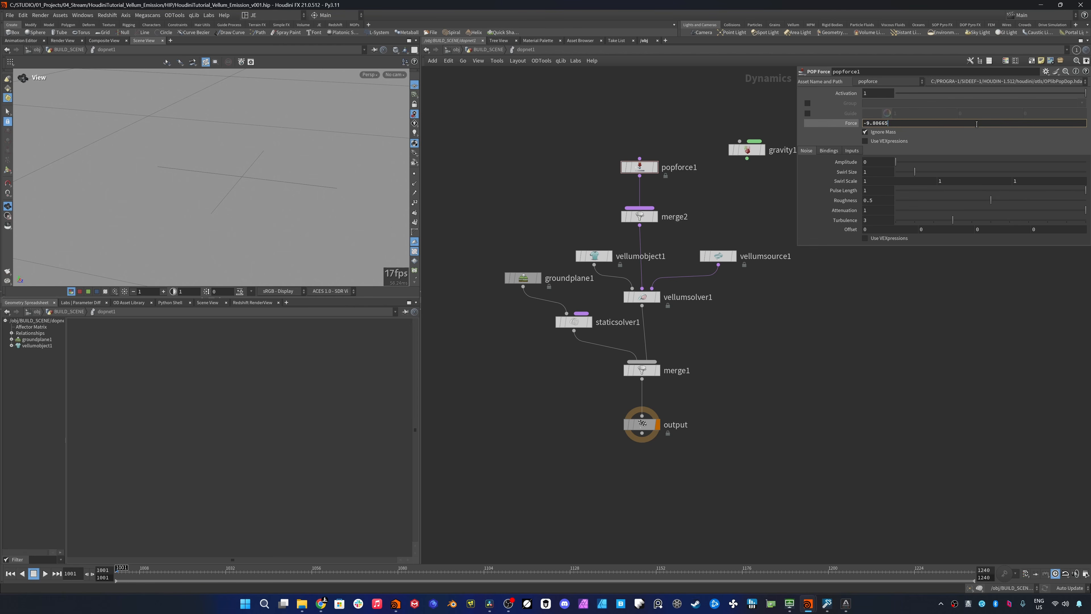
{"action": "key", "text": "ctrl+a"}
{"action": "key", "text": "Escape"}
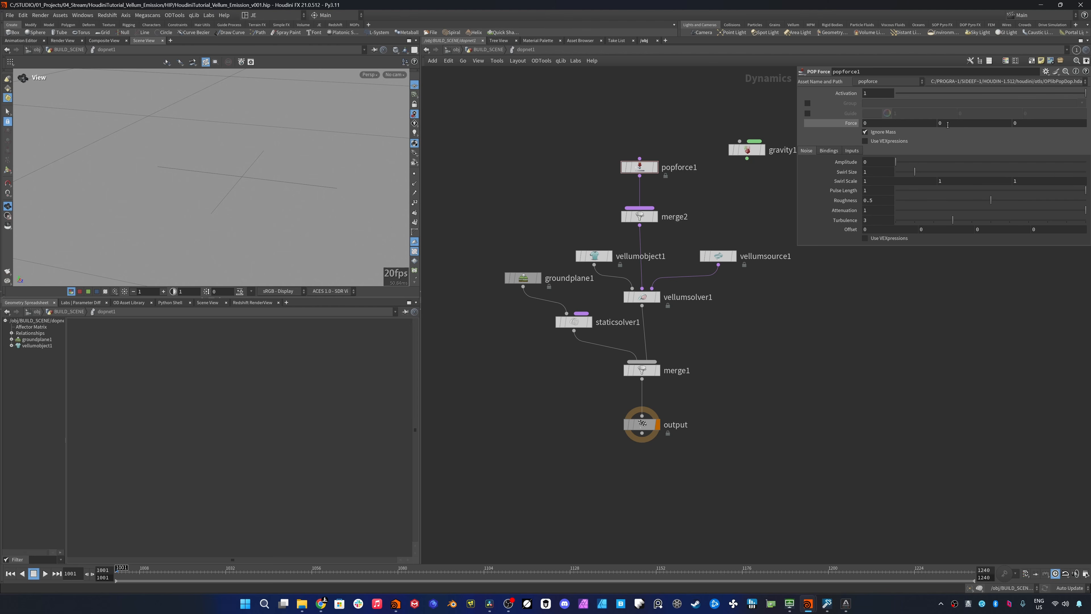
{"action": "left_click", "coordinate": [746, 150]}
{"action": "key", "text": "Delete"}
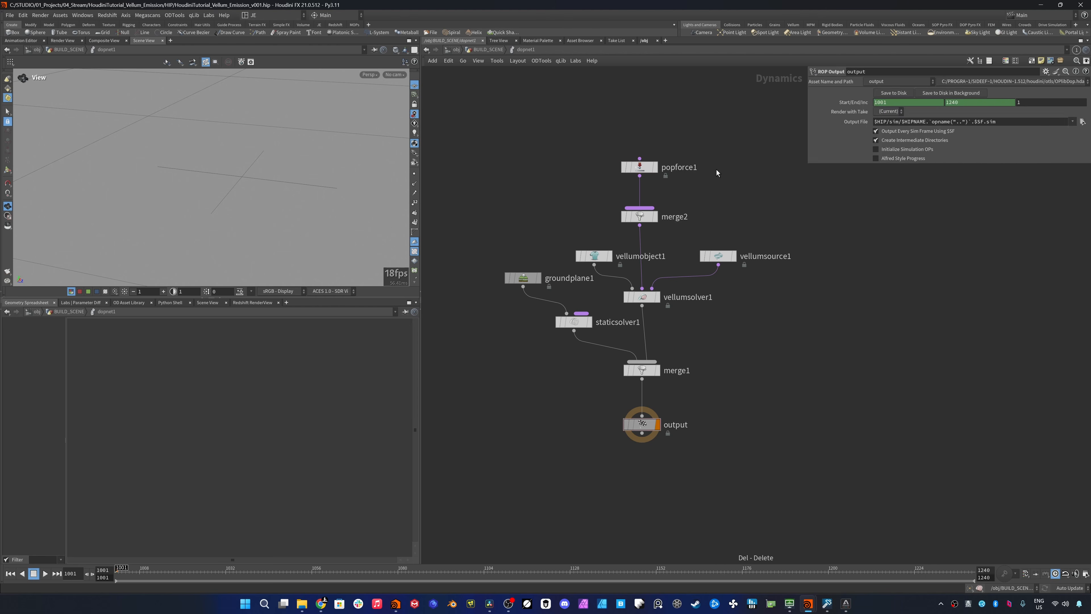
- Set the Vellum Source's Activation to the expression ($F - ($FSTART - 1)) % 2 == 0 || $F == $FSTART
{"action": "left_click", "coordinate": [722, 256]}
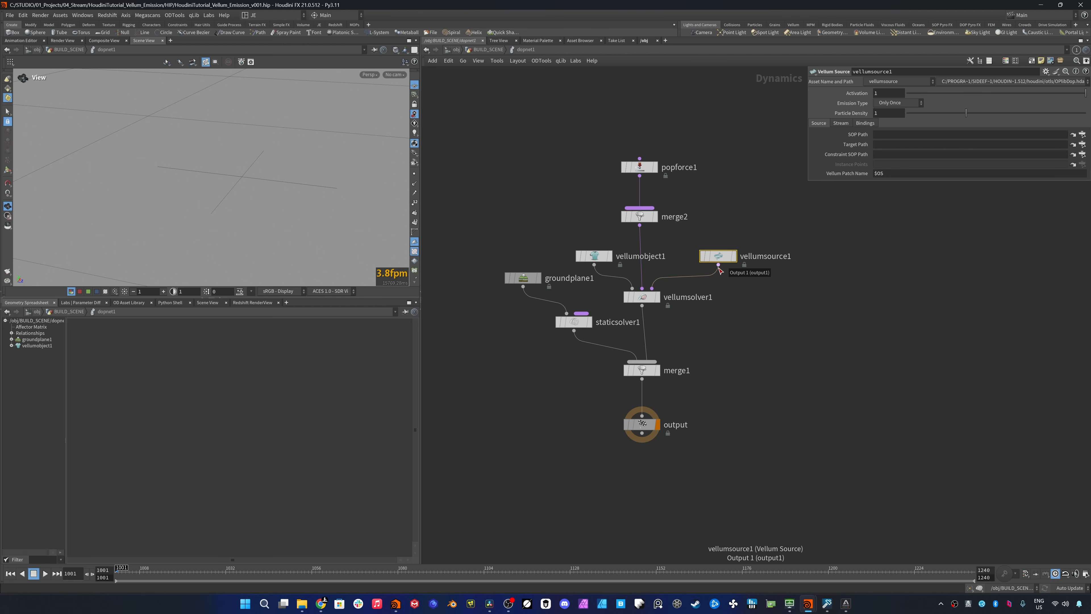
{"action": "left_click", "coordinate": [890, 93]}
{"action": "type", "text": "($F - ($FSTART - 1))"}
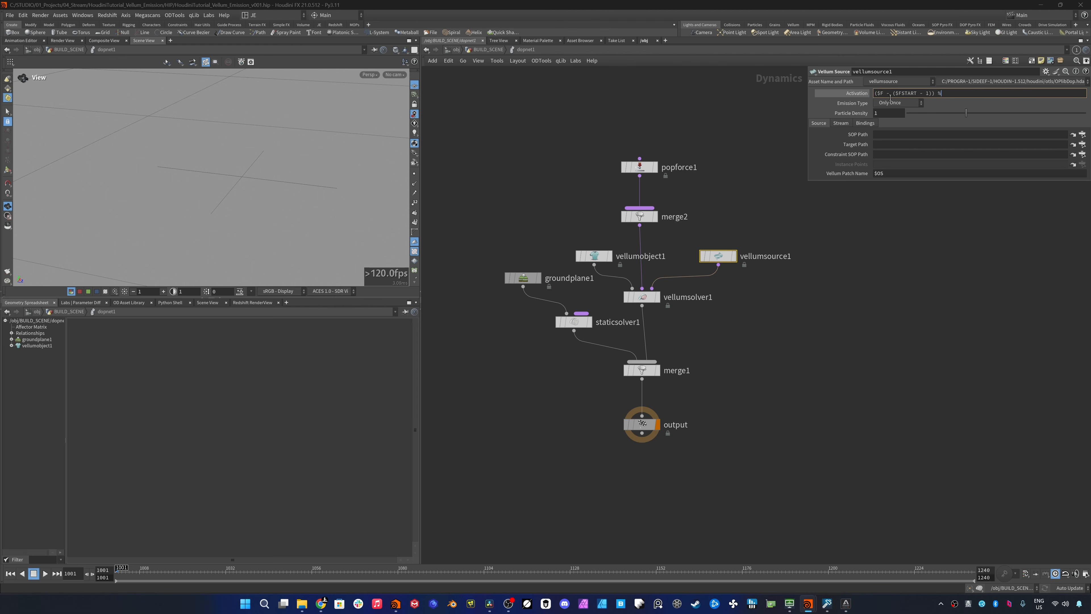
{"action": "type", "text": " % 2 == 0 || $F == $FSTART"}
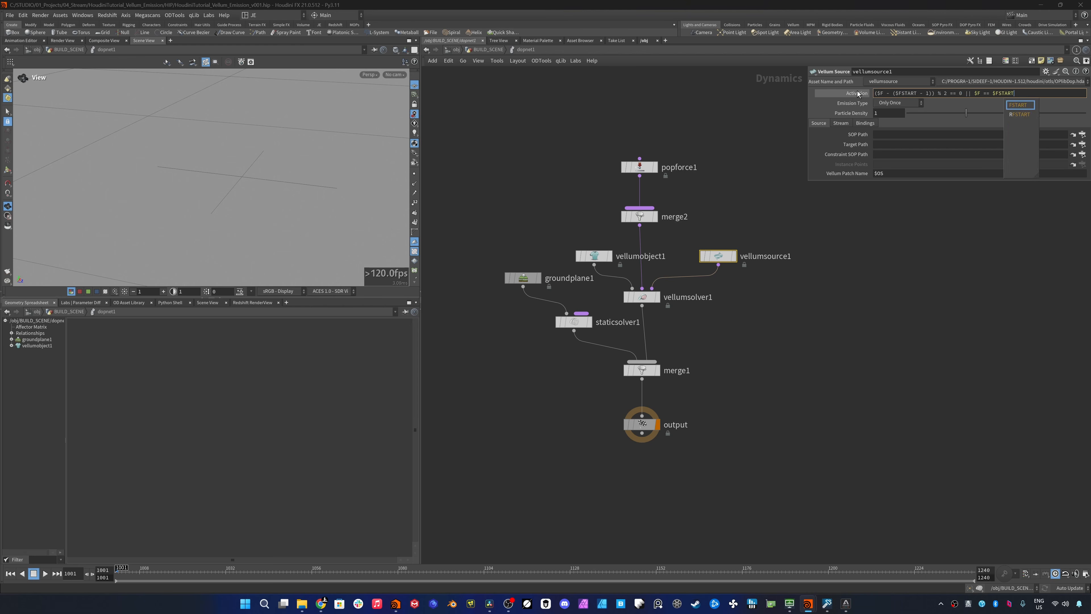
{"action": "key", "text": "Return"}
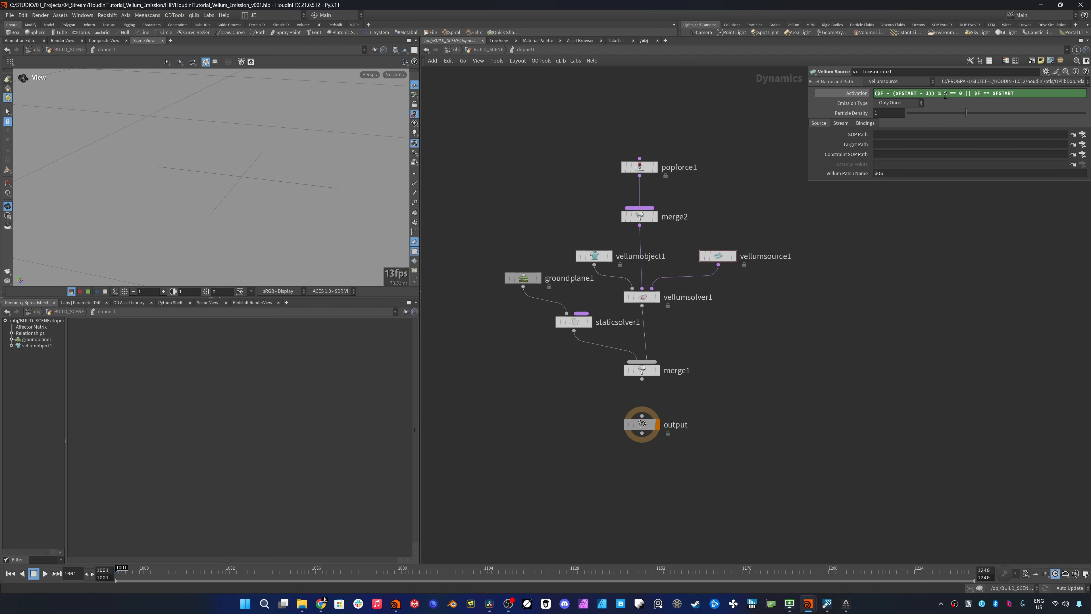
{"action": "left_click_drag", "start_coordinate": [936, 93], "coordinate": [872, 94]}
{"action": "type", "text": "$F"}
{"action": "key", "text": "Return"}
{"action": "key", "text": "ctrl+z"}
{"action": "left_click", "coordinate": [862, 95]}
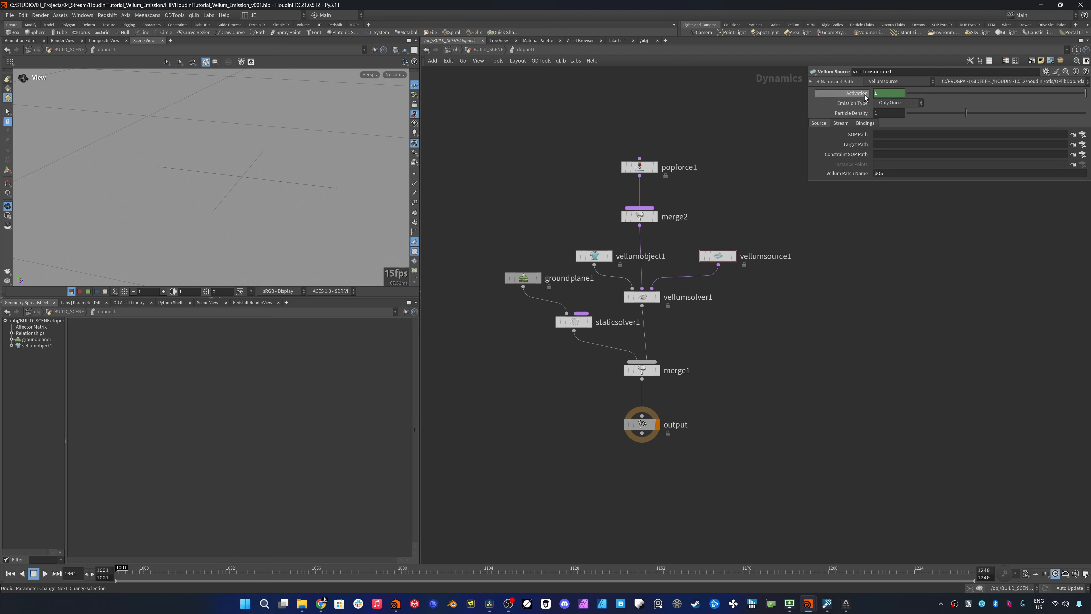
{"action": "left_click", "coordinate": [866, 96]}
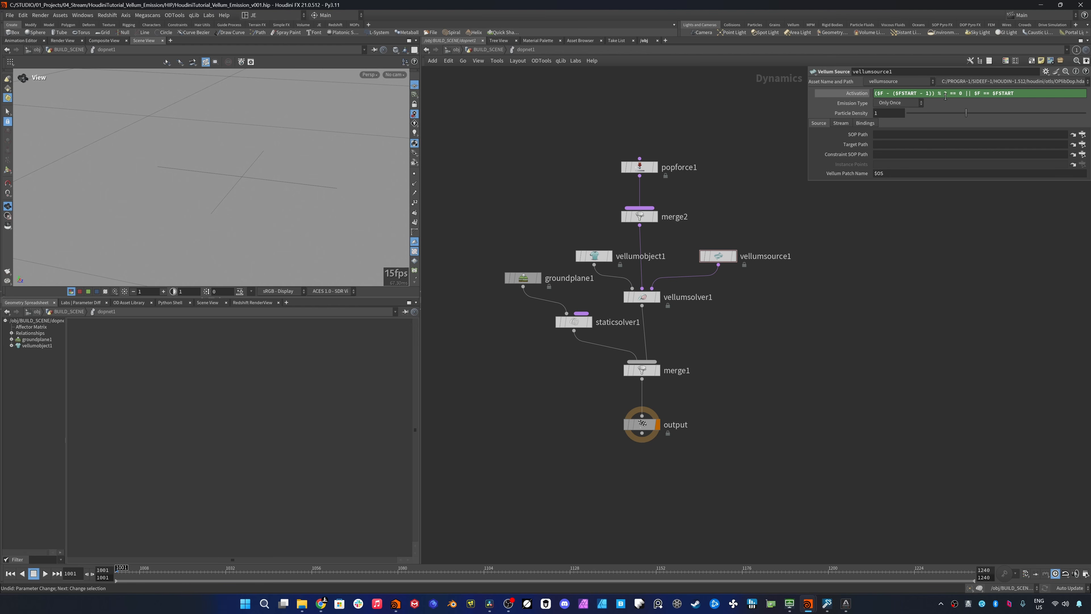
- Try 4 as the modulo value in the Vellum Source's Activation expression, and set it back to 2
{"action": "double_click", "coordinate": [946, 95]}
{"action": "type", "text": "4"}
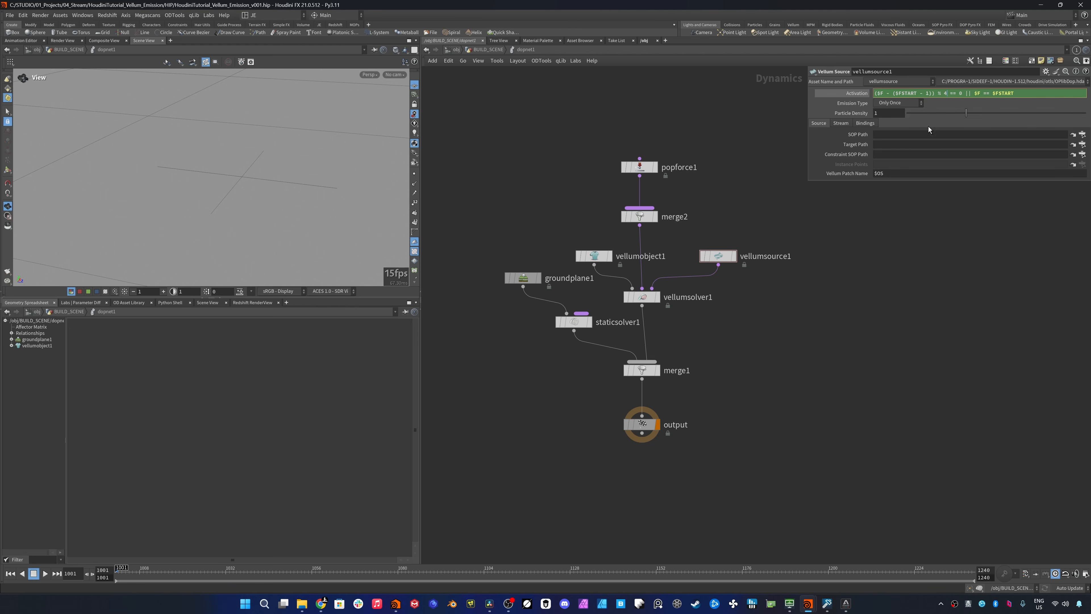
{"action": "key", "text": "Return"}
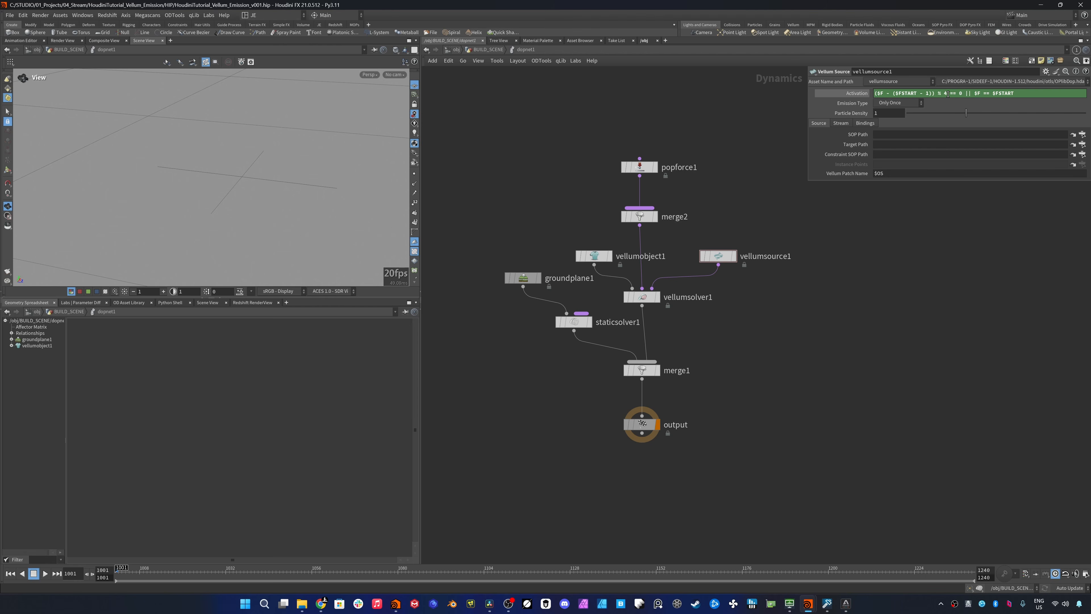
{"action": "double_click", "coordinate": [946, 94]}
{"action": "type", "text": "2"}
{"action": "key", "text": "Return"}
{"action": "left_click_drag", "start_coordinate": [948, 94], "coordinate": [874, 95]}
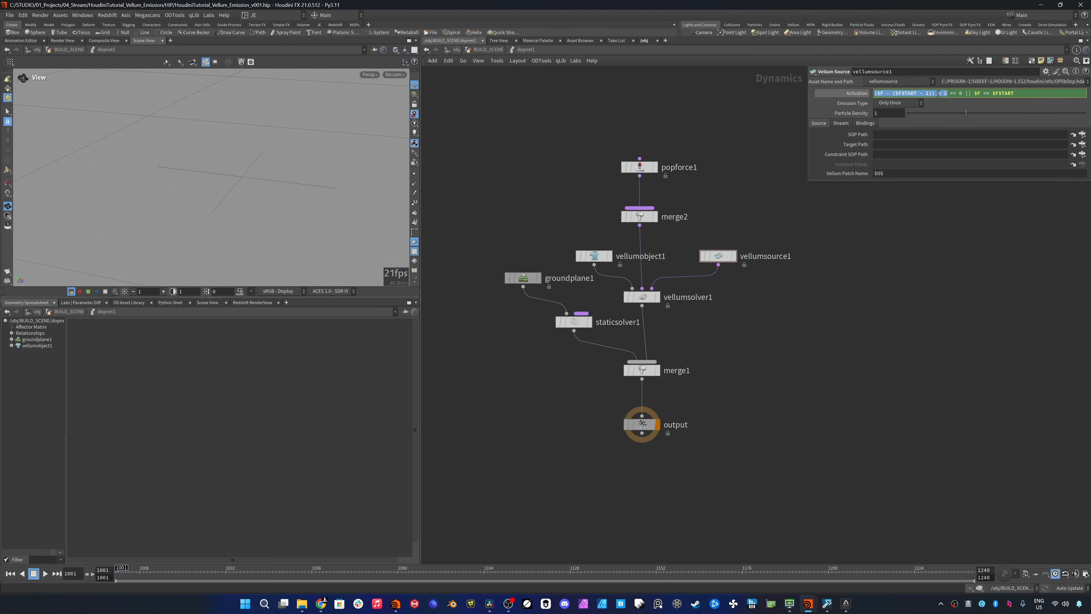
{"action": "left_click", "coordinate": [963, 94]}
{"action": "double_click", "coordinate": [969, 95]}
{"action": "left_click", "coordinate": [860, 94]}
{"action": "left_click", "coordinate": [857, 93]}
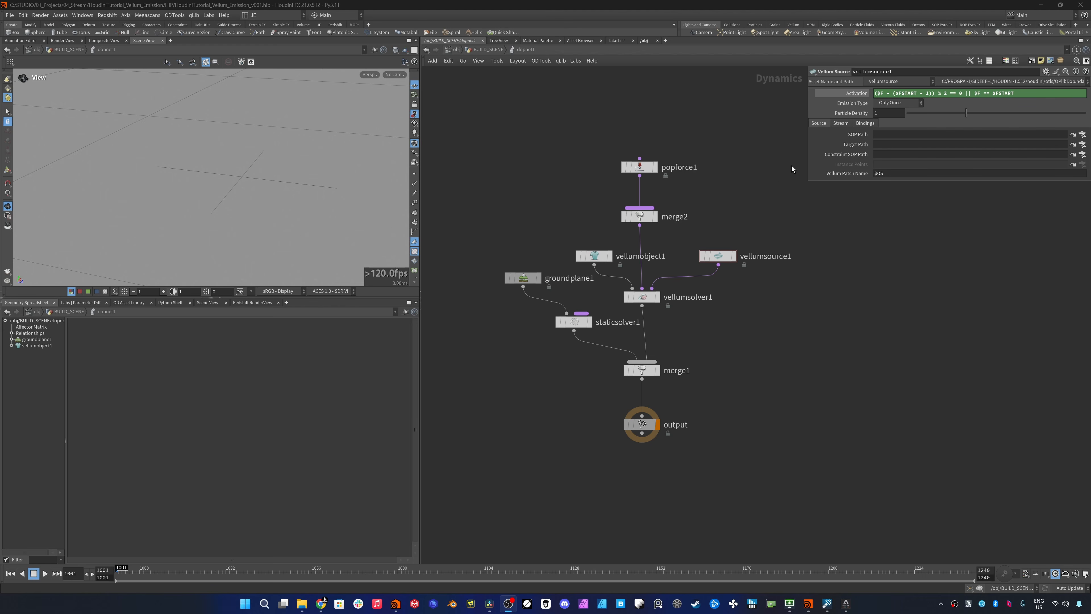
- Save the scene and insert a Merge node between merge2 and the Vellum Solver
{"action": "key", "text": "ctrl+s"}
{"action": "key", "text": "Tab"}
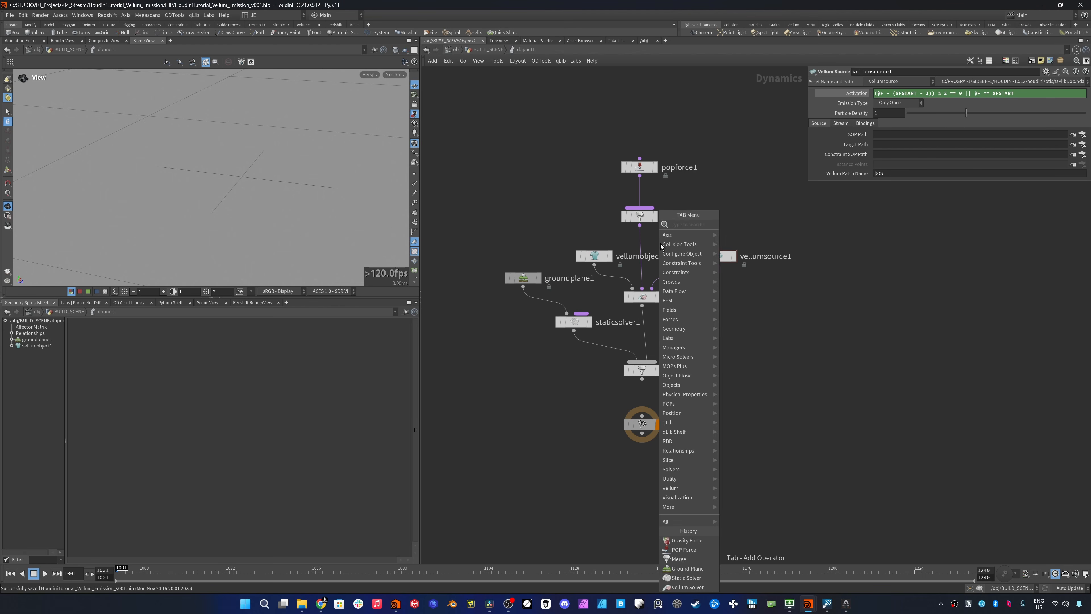
{"action": "type", "text": "merg"}
{"action": "left_click", "coordinate": [737, 224]}
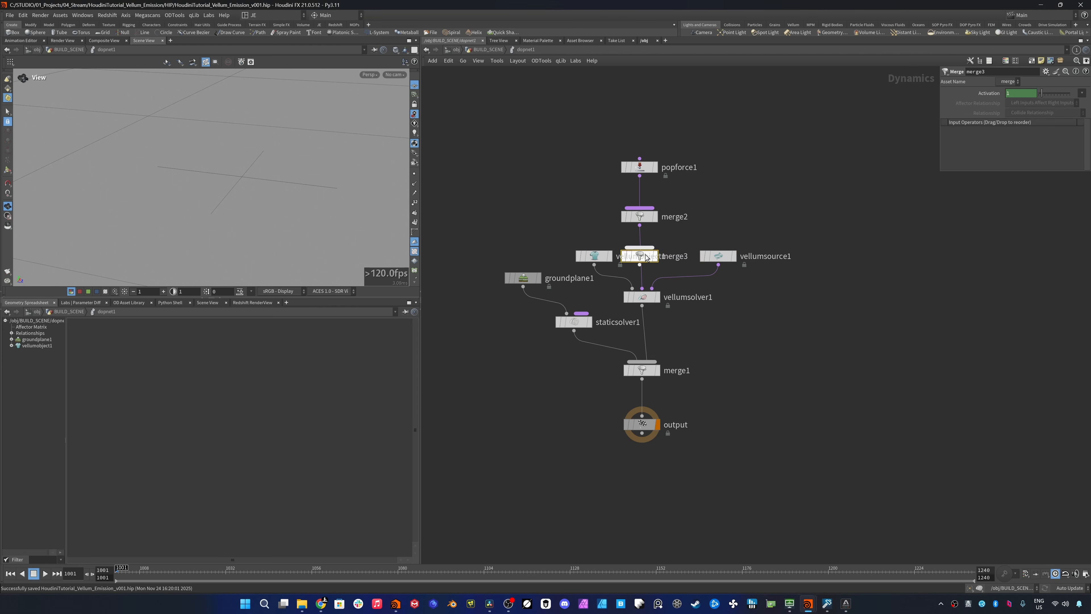
{"action": "left_click", "coordinate": [652, 253]}
- Rename the merge2 node below the POP Force as merge_forces
{"action": "double_click", "coordinate": [704, 218]}
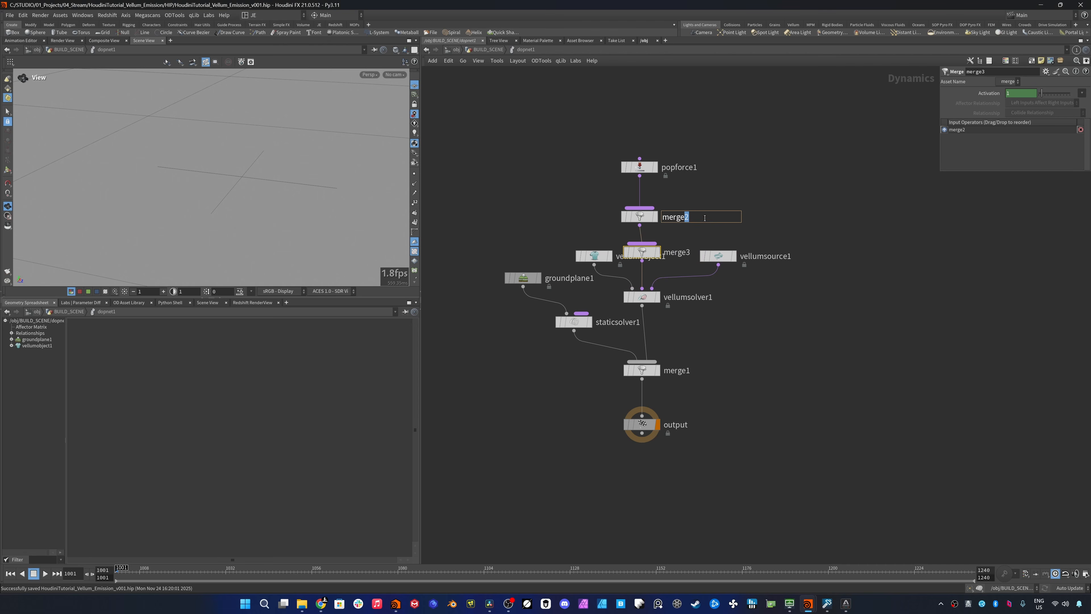
{"action": "type", "text": "_forces"}
{"action": "key", "text": "Return"}
- Add a SOP Solver wired into the new Merge node above the Vellum Solver
{"action": "key", "text": "Tab"}
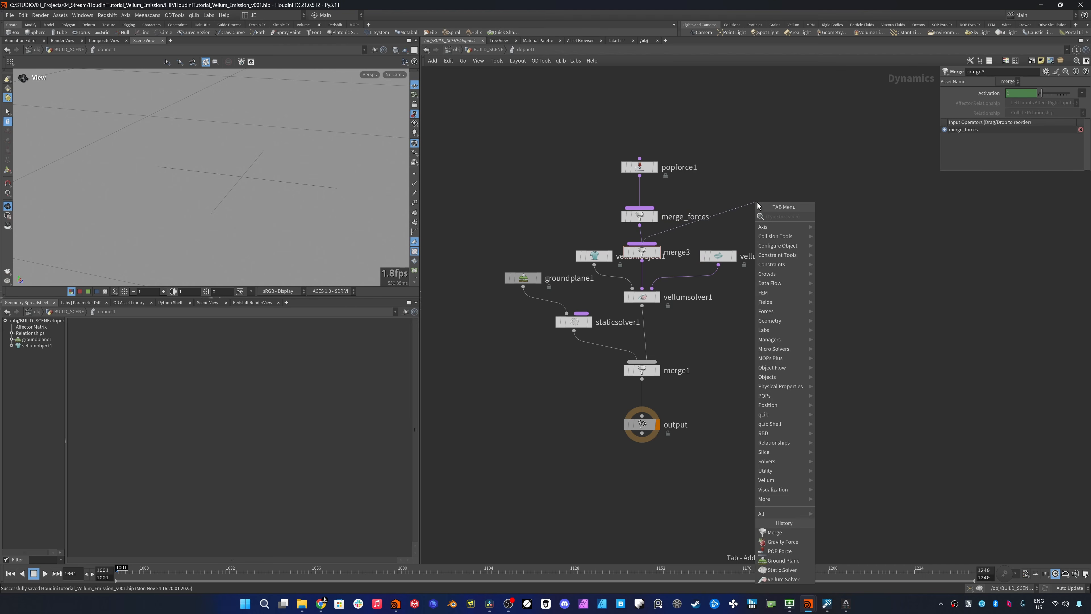
{"action": "type", "text": "sop sol"}
{"action": "key", "text": "Return"}
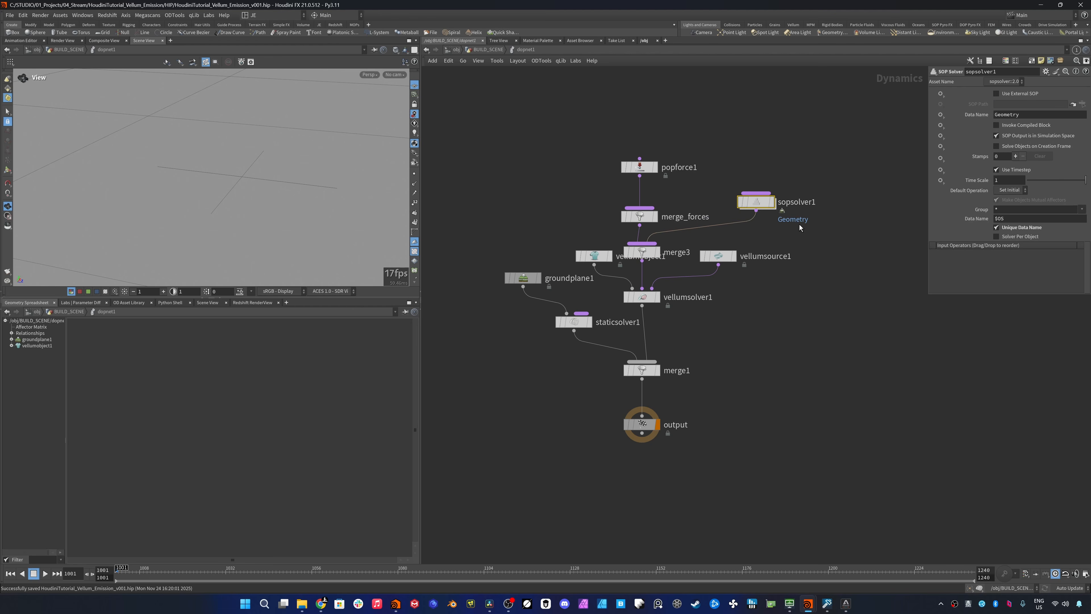
{"action": "key", "text": "ctrl+z"}
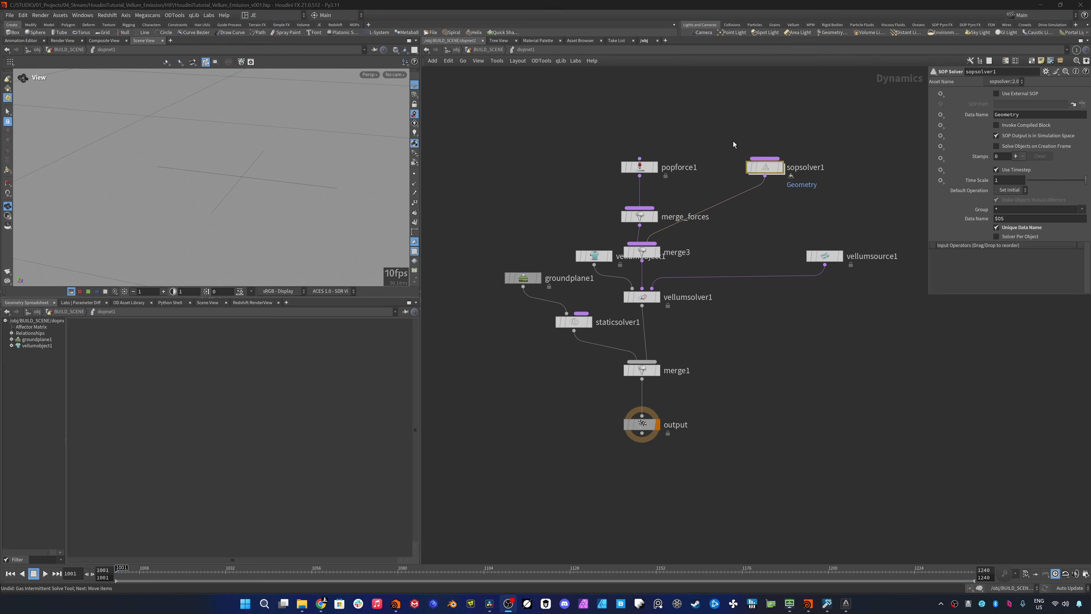
- Set the SOP Solver's Data Name to ConstraintGeometry and enable Solve Objects on Creation Frame
{"action": "left_click", "coordinate": [997, 115]}
{"action": "type", "text": "Constraint"}
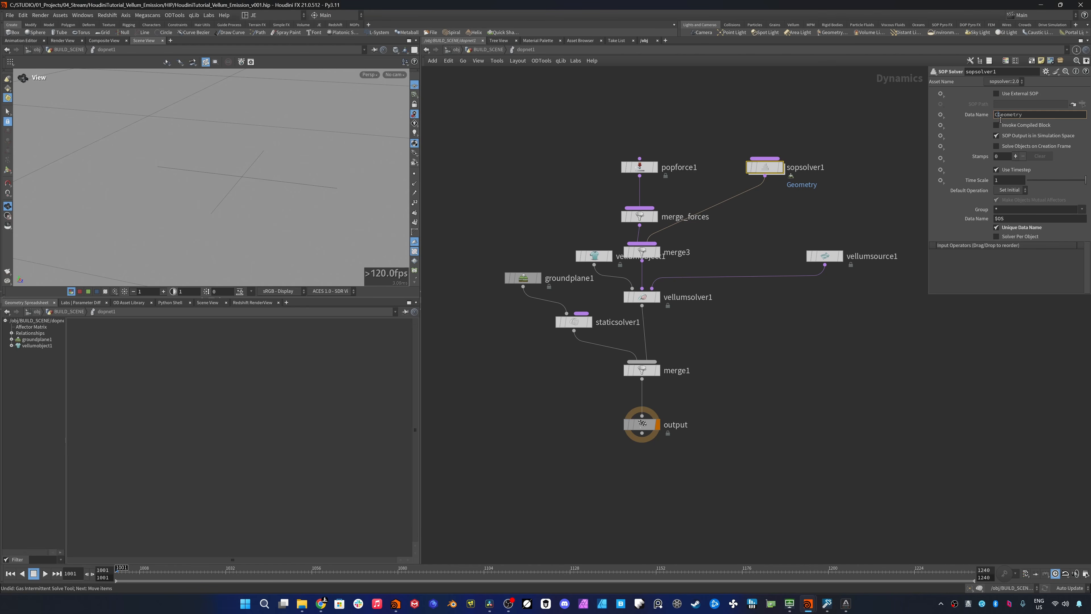
{"action": "key", "text": "Return"}
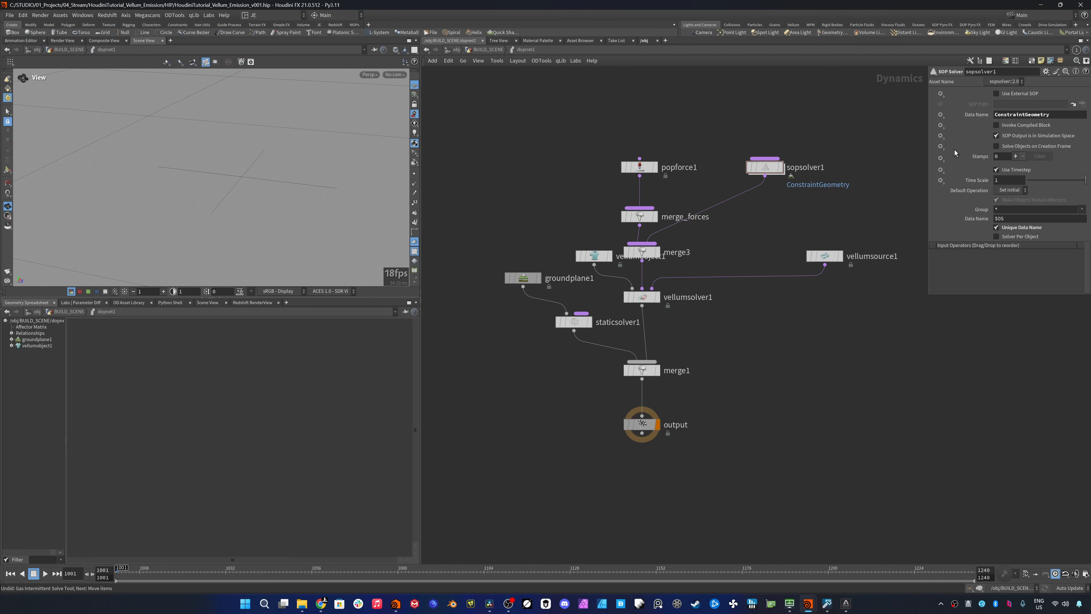
{"action": "left_click", "coordinate": [996, 146]}
- Insert a Gas Intermittent Solve node between the SOP Solver and the Merge node
{"action": "key", "text": "Tab"}
{"action": "type", "text": "g"}
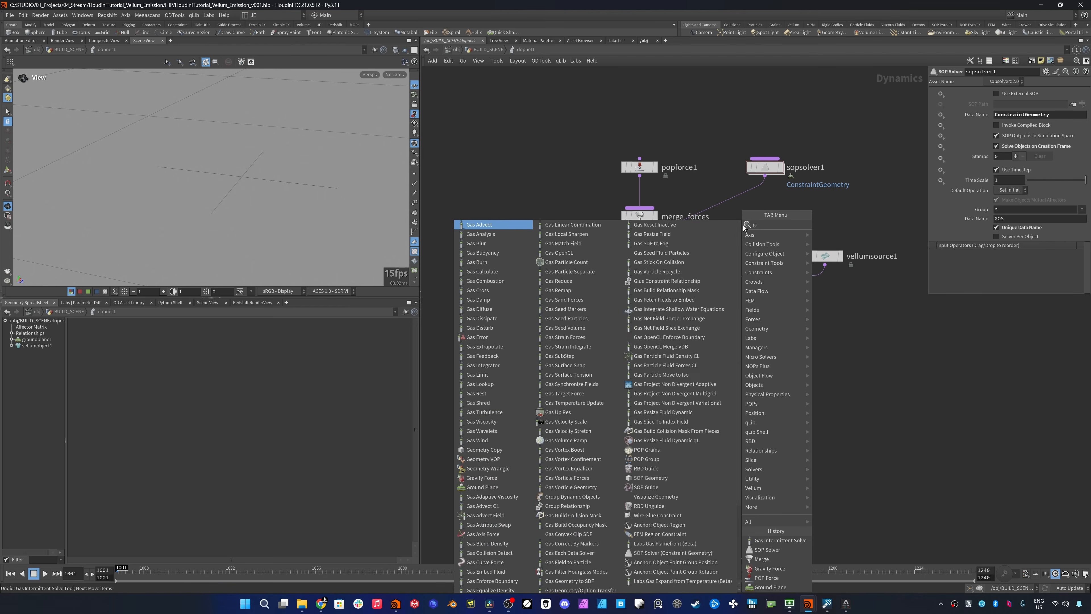
{"action": "type", "text": "as inter"}
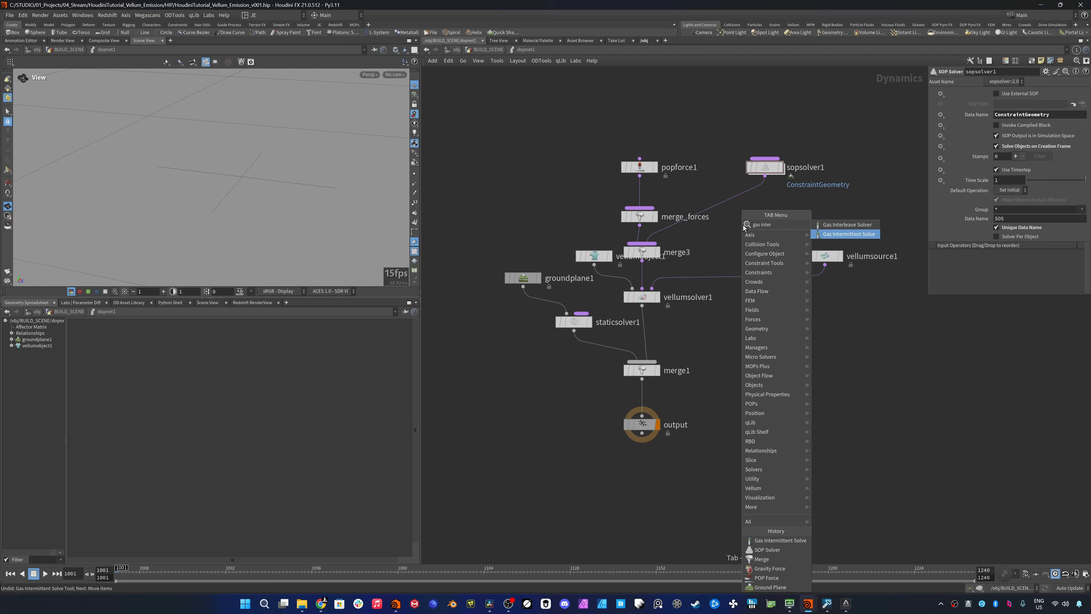
{"action": "key", "text": "Return"}
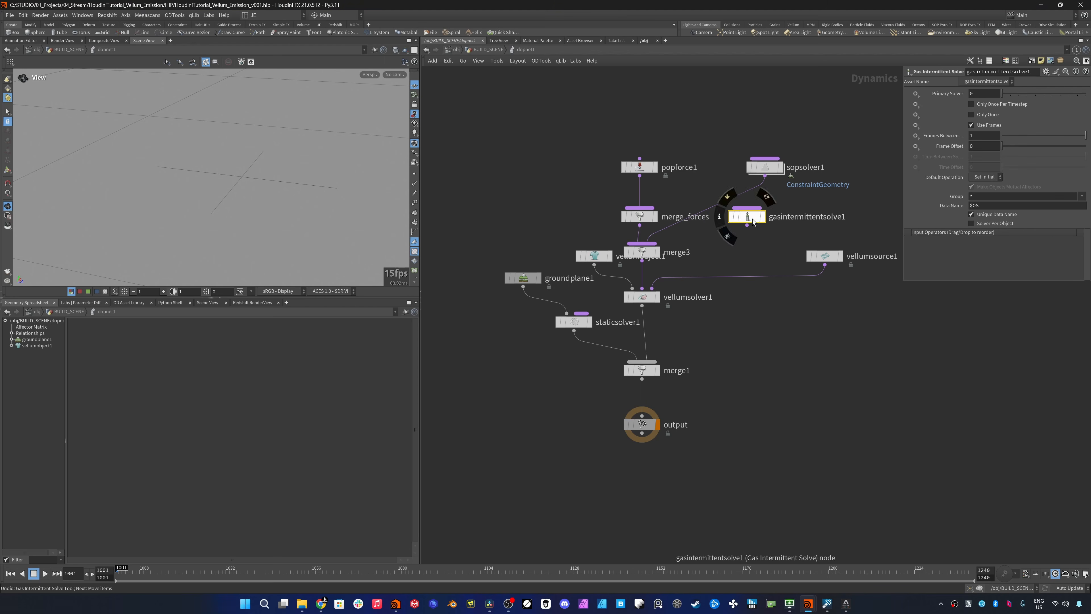
{"action": "left_click", "coordinate": [773, 206]}
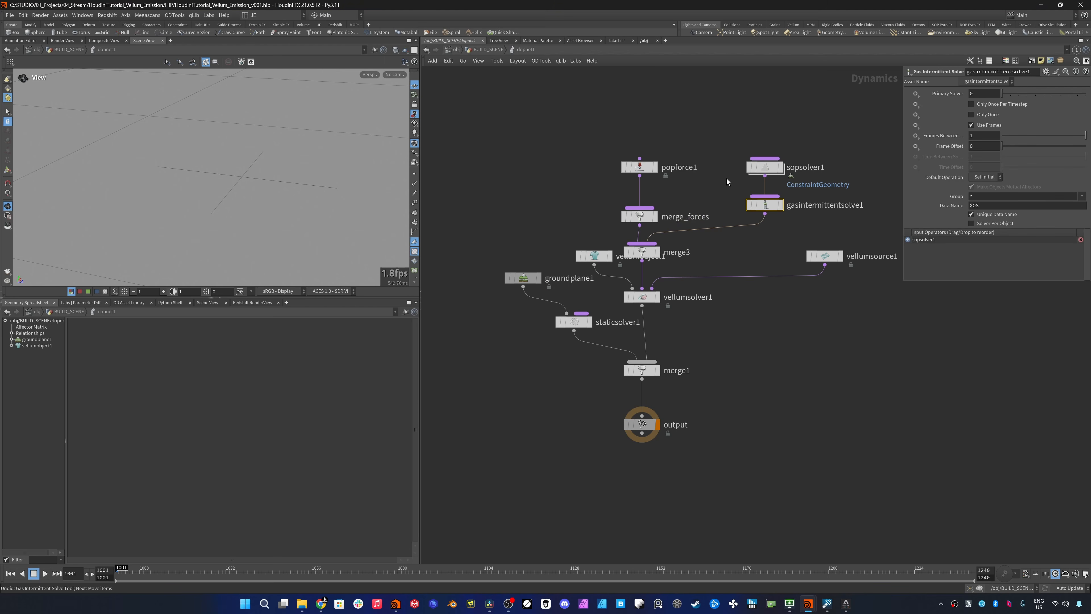
- Save the scene and go inside the SOP Solver
{"action": "key", "text": "ctrl+s"}
{"action": "double_click", "coordinate": [767, 167]}
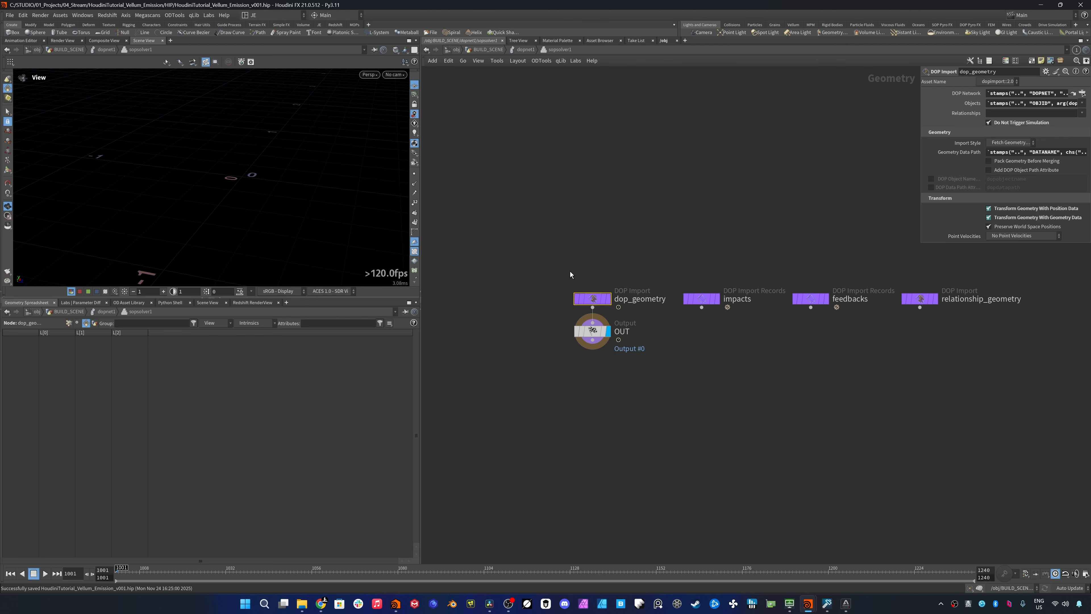
- Duplicate the dop_geometry import node and set the copy's Geometry Data Path to Geometry
{"action": "left_click", "coordinate": [961, 152]}
{"action": "left_click", "coordinate": [961, 153]}
{"action": "key", "text": "ctrl+c"}
{"action": "key", "text": "ctrl+v"}
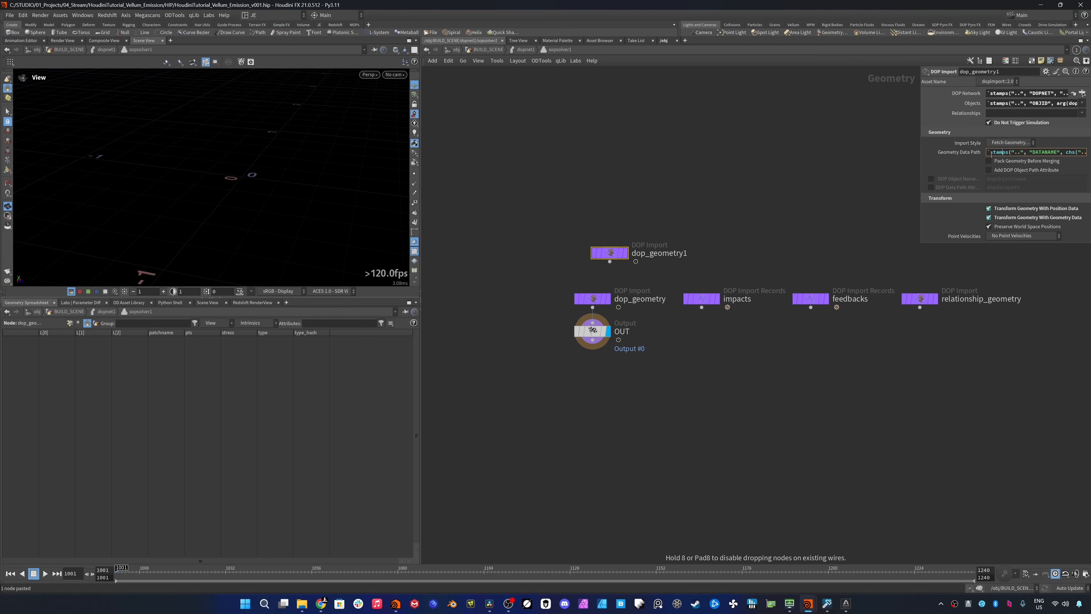
{"action": "key", "text": "ctrl+a"}
{"action": "type", "text": "Ge"}
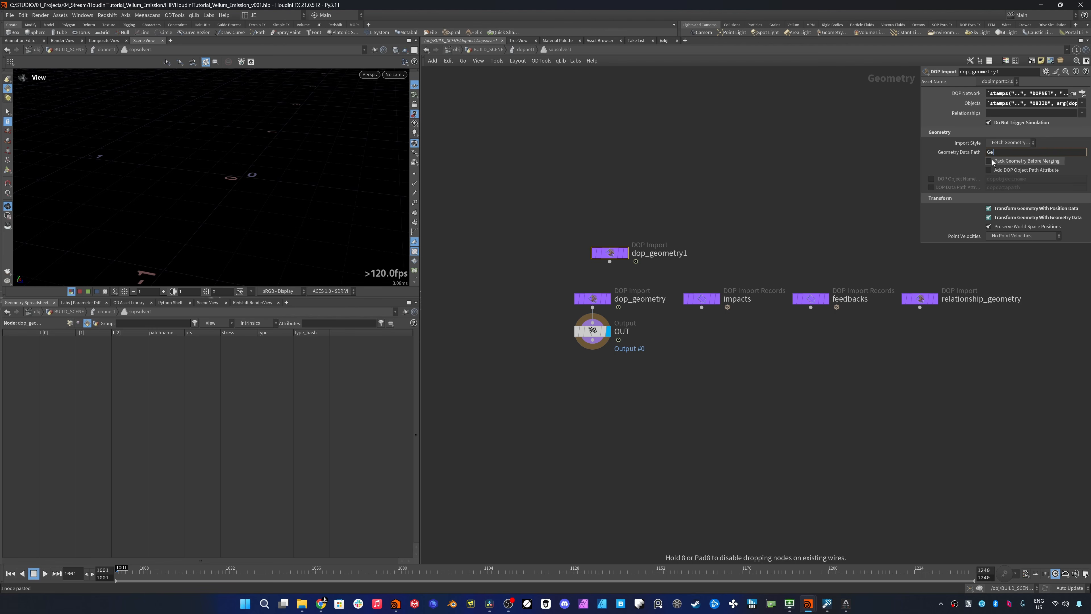
{"action": "type", "text": "ometry"}
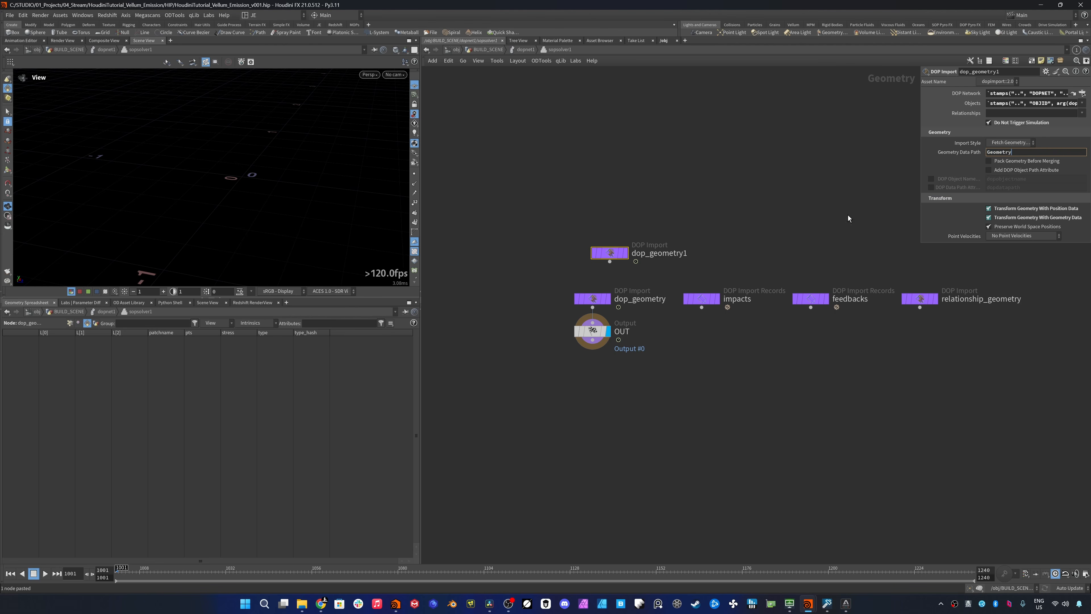
- Move the duplicated DOP import aside and delete the impacts, feedbacks and relationship_geometry import nodes
{"action": "key", "text": "Return"}
{"action": "left_click_drag", "start_coordinate": [612, 254], "coordinate": [691, 386]}
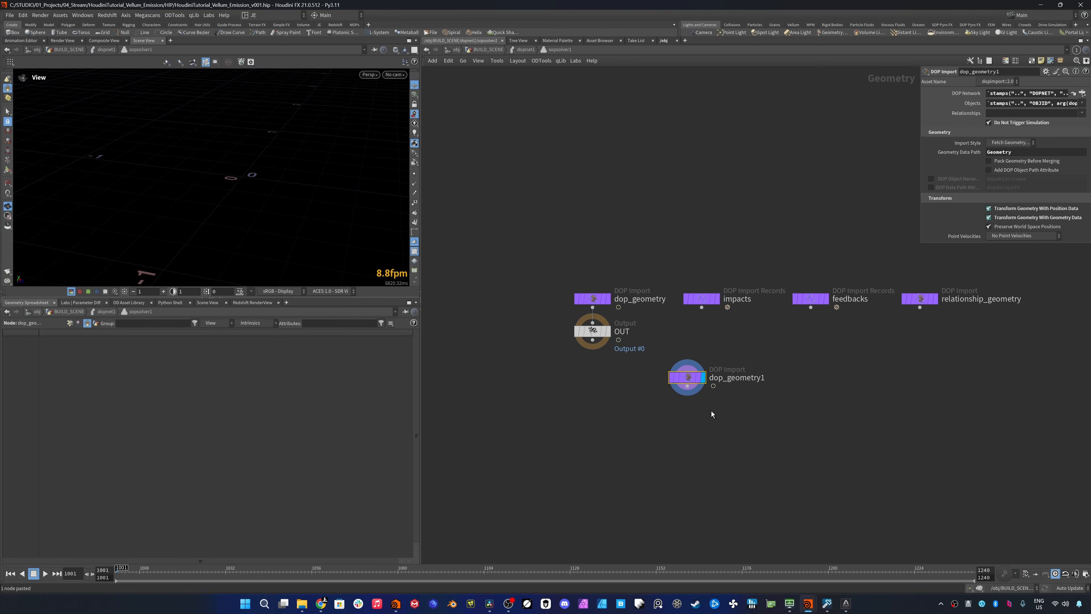
{"action": "left_click", "coordinate": [595, 299]}
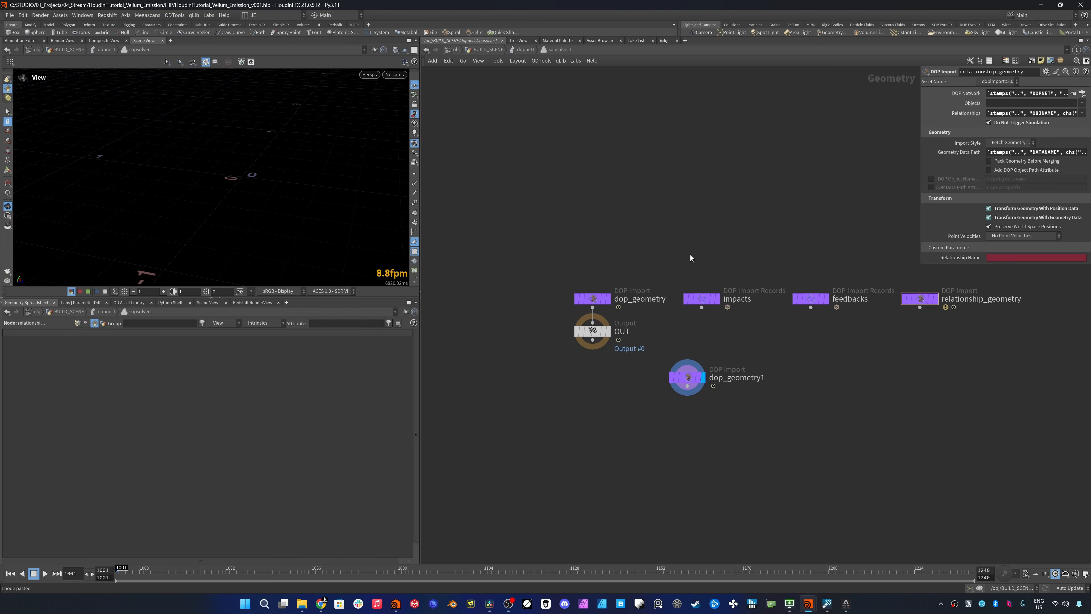
{"action": "left_click_drag", "start_coordinate": [690, 254], "coordinate": [954, 346]}
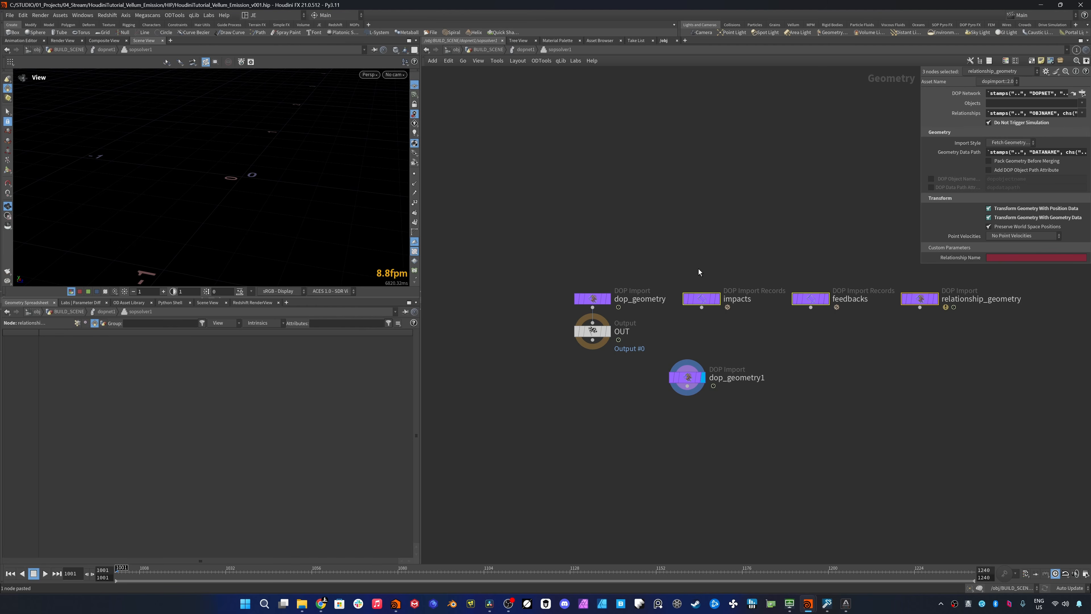
{"action": "key", "text": "Delete"}
- Rename the original import node dop_constraint_geometry and the copy with the Geometry path dop_geometry
{"action": "left_click_drag", "start_coordinate": [691, 381], "coordinate": [758, 299]}
{"action": "left_click", "coordinate": [632, 299]}
{"action": "type", "text": "constraint_"}
{"action": "left_click", "coordinate": [818, 299]}
{"action": "key", "text": "BackSpace"}
{"action": "key", "text": "Return"}
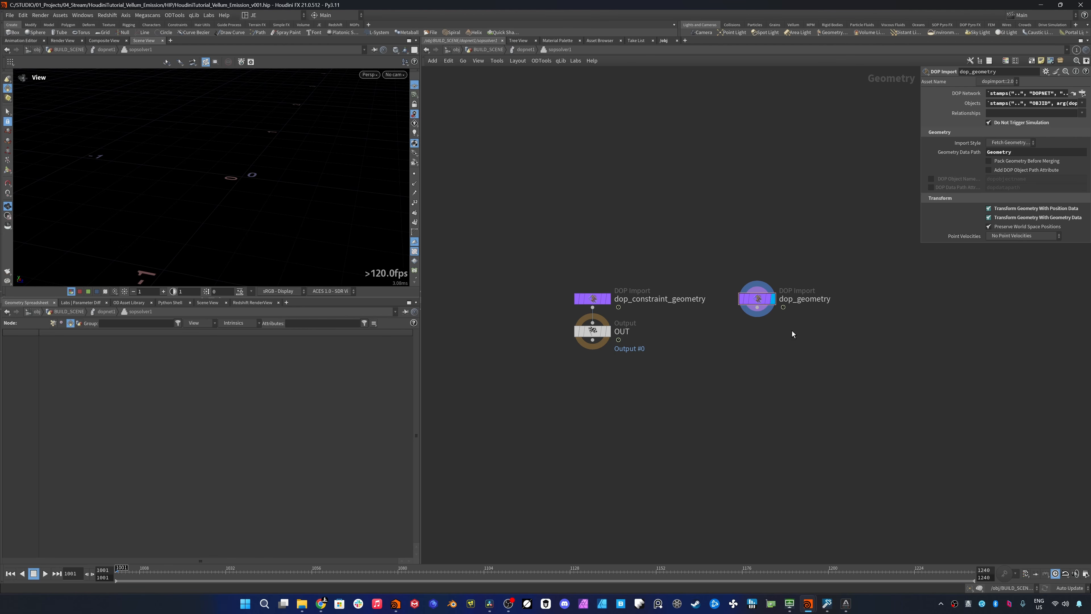
- Make room between the import nodes and add a polygon mesh Sphere node with 50 rows and 50 columns
{"action": "left_click_drag", "start_coordinate": [670, 271], "coordinate": [553, 373]}
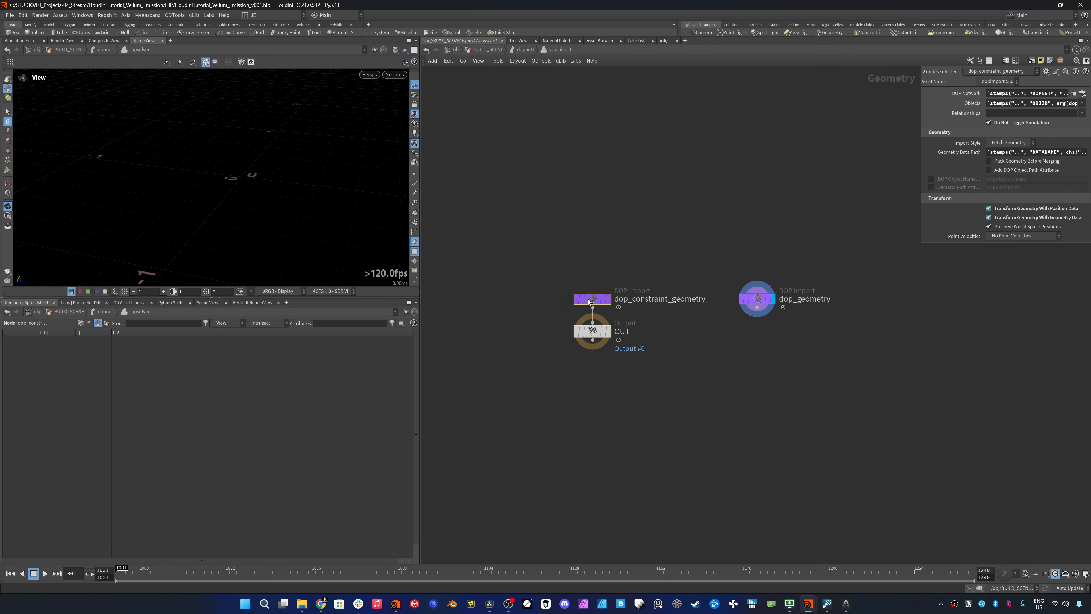
{"action": "left_click_drag", "start_coordinate": [588, 302], "coordinate": [444, 302]}
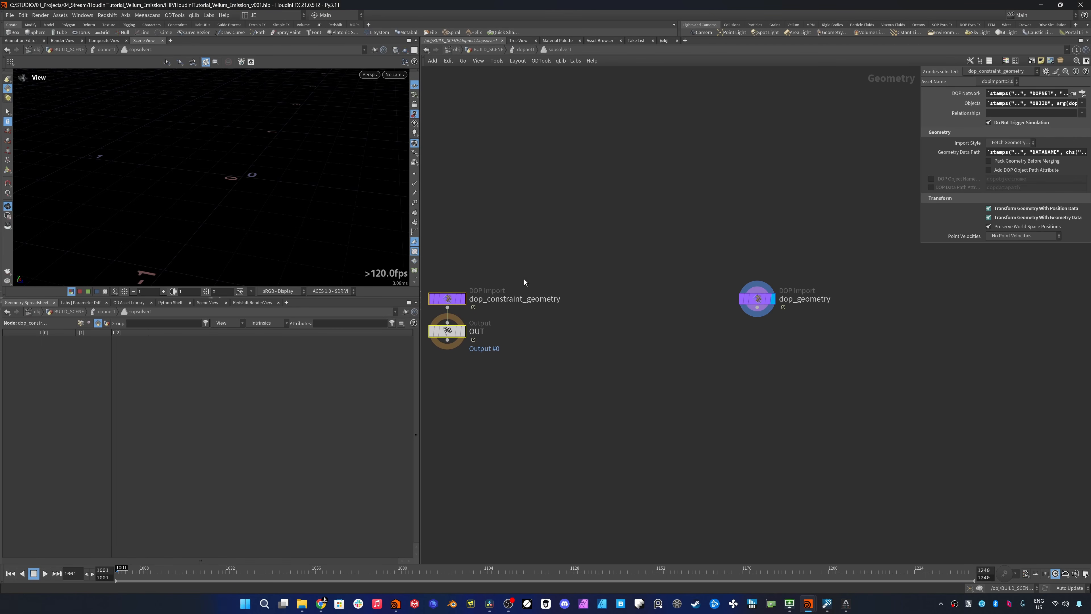
{"action": "left_click", "coordinate": [642, 252]}
{"action": "key", "text": "Tab"}
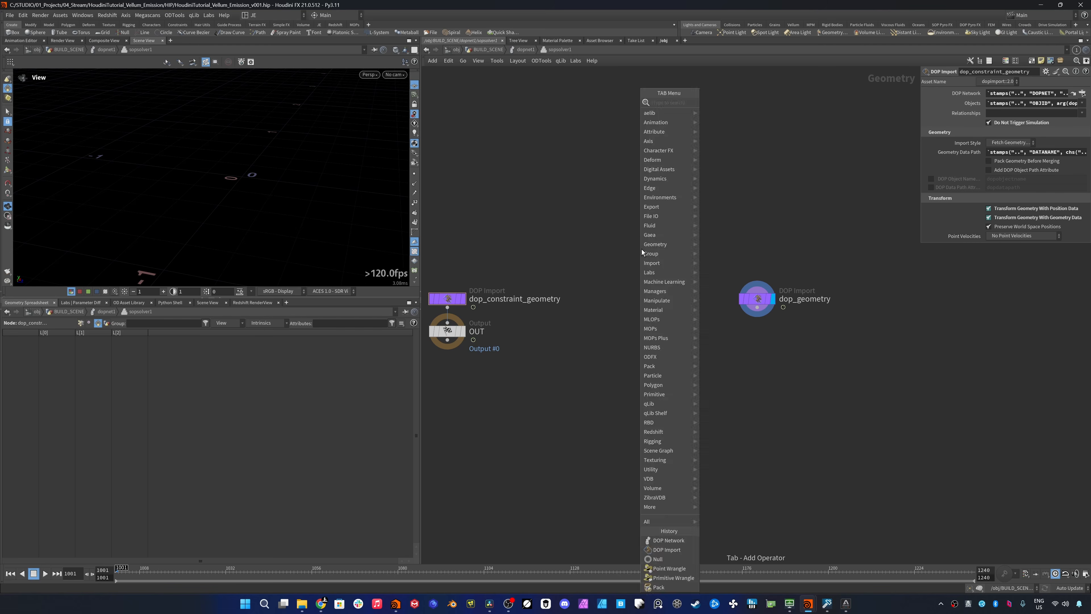
{"action": "key", "text": "Escape"}
{"action": "left_click", "coordinate": [650, 258]}
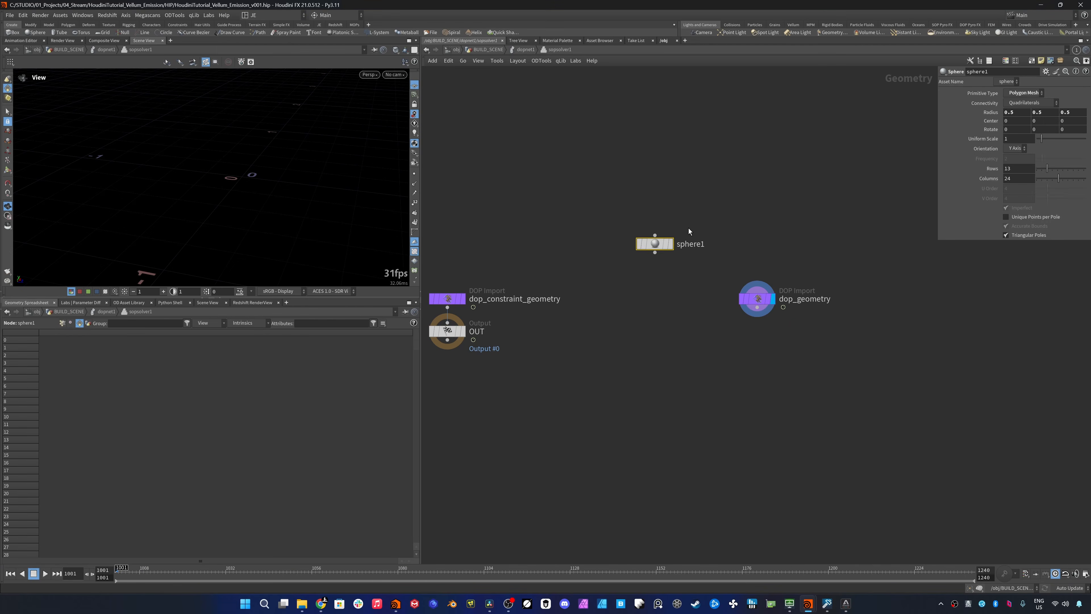
{"action": "left_click_drag", "start_coordinate": [1078, 179], "coordinate": [1087, 179]}
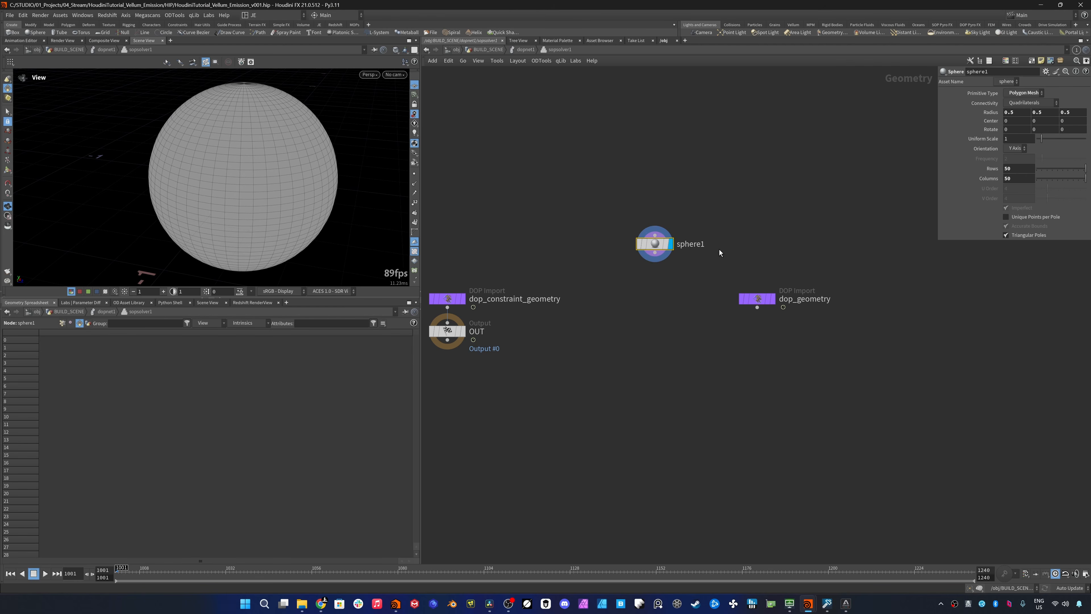
- Append a Transform node to the sphere with a Uniform Scale of 0.05 and display its result
{"action": "left_click", "coordinate": [654, 253]}
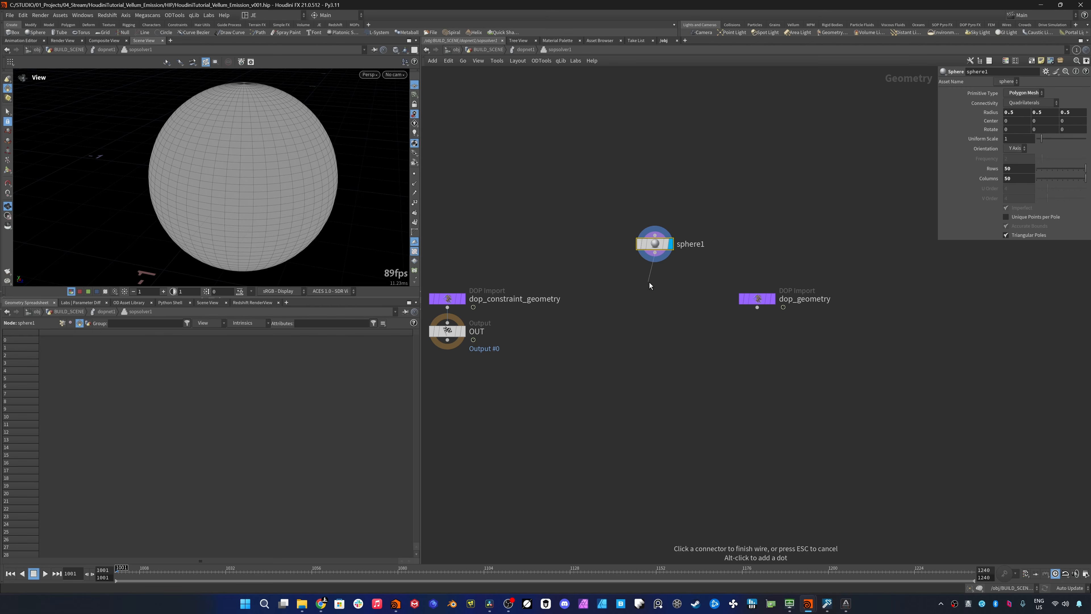
{"action": "key", "text": "Tab"}
{"action": "type", "text": "tr"}
{"action": "key", "text": "Return"}
{"action": "left_click", "coordinate": [649, 280]}
{"action": "left_click", "coordinate": [664, 281]}
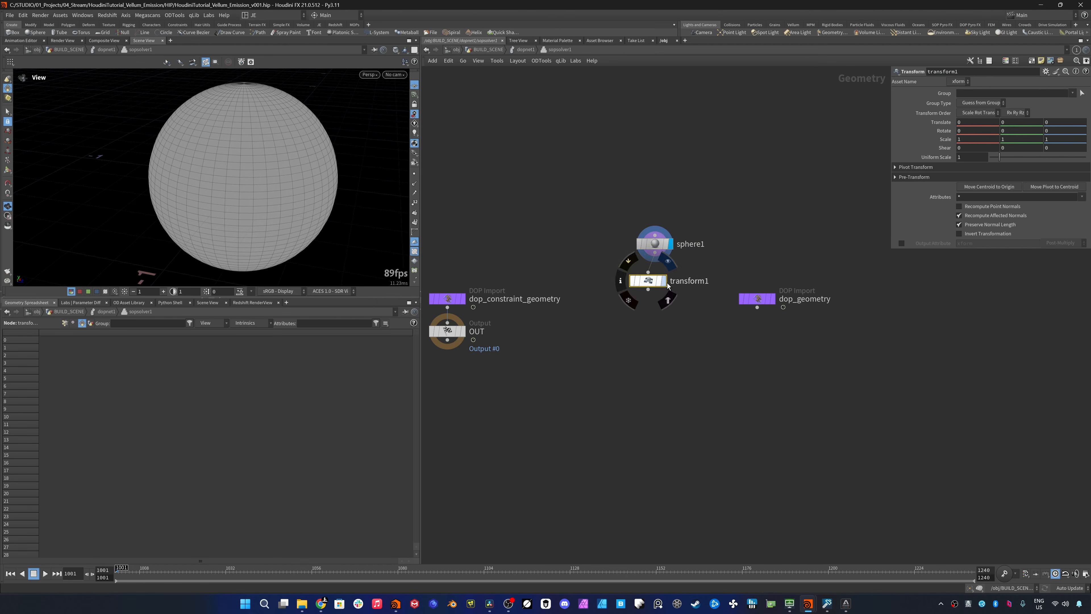
{"action": "left_click", "coordinate": [972, 157]}
{"action": "type", "text": "0."}
{"action": "type", "text": "05"}
{"action": "key", "text": "Return"}
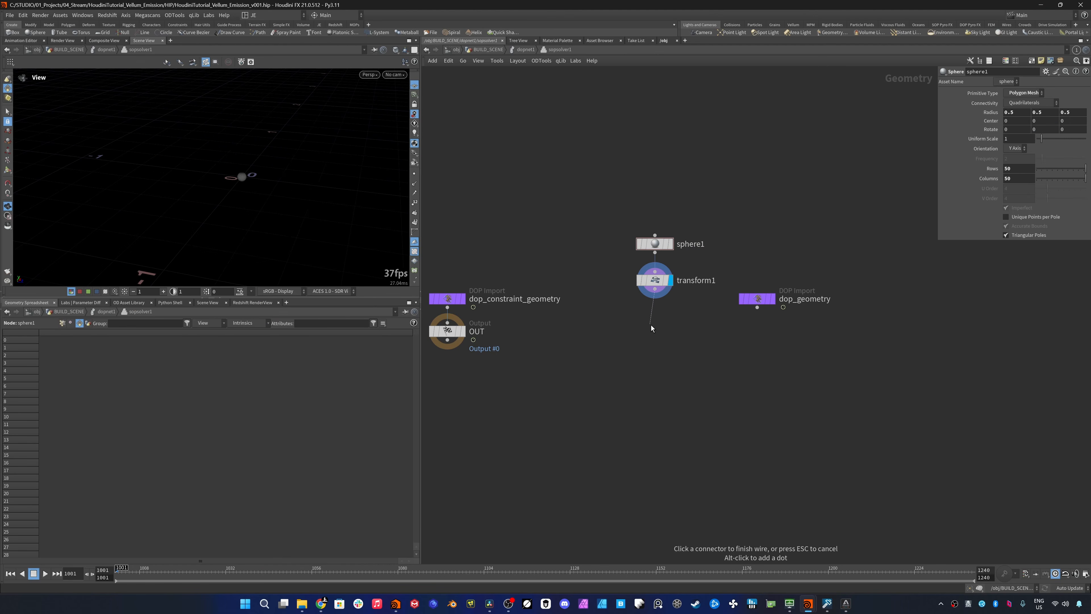
- Append a Match Size node to the Transform and set Justify Y to Min
{"action": "key", "text": "Tab"}
{"action": "type", "text": "matc"}
{"action": "key", "text": "Down"}
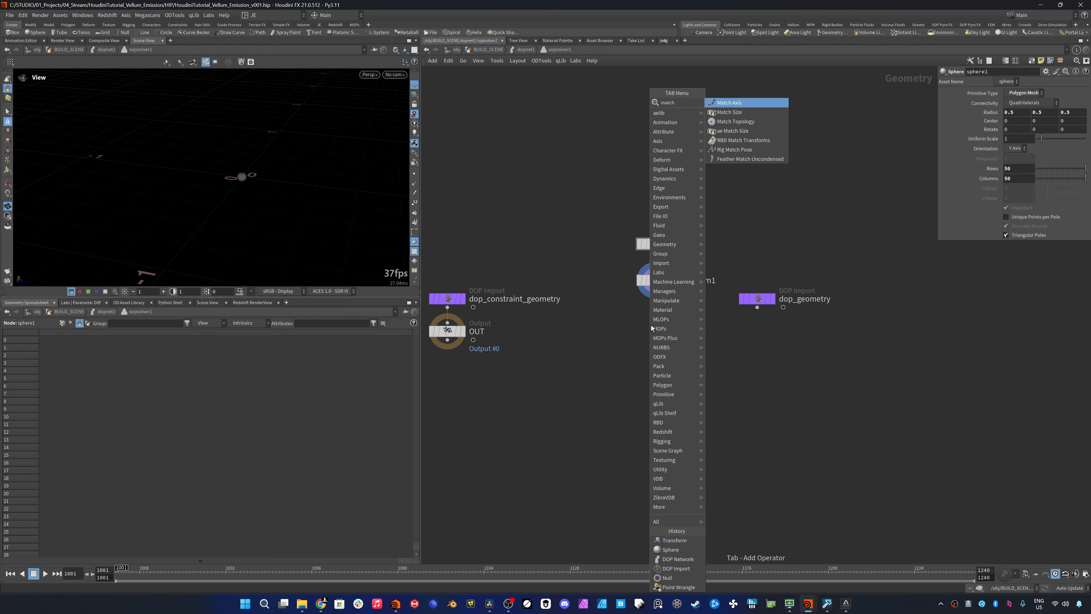
{"action": "key", "text": "Return"}
{"action": "left_click", "coordinate": [677, 323]}
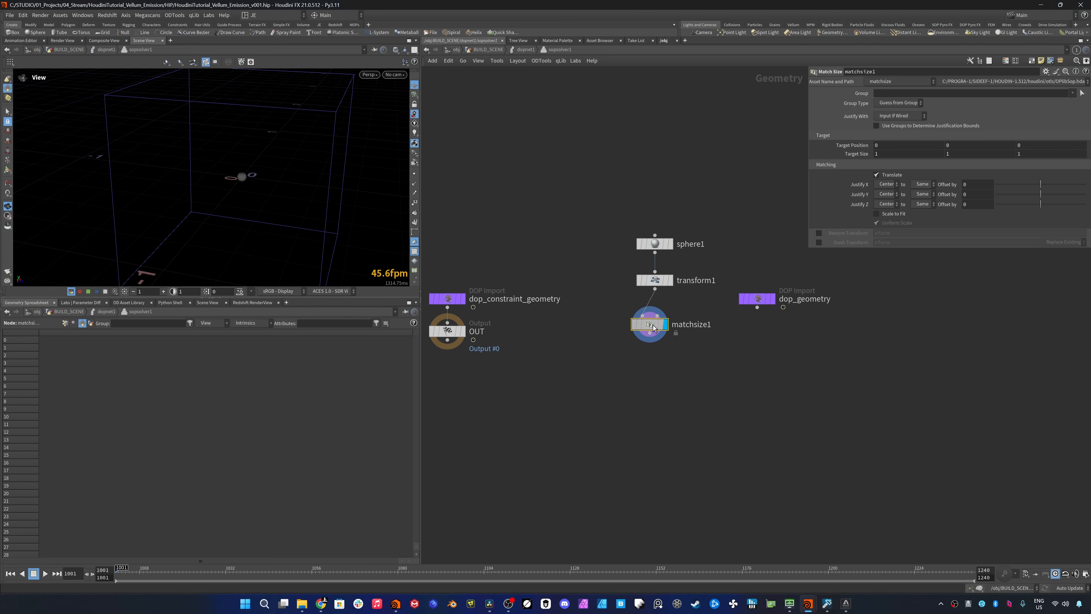
{"action": "left_click", "coordinate": [886, 194]}
{"action": "left_click", "coordinate": [887, 213]}
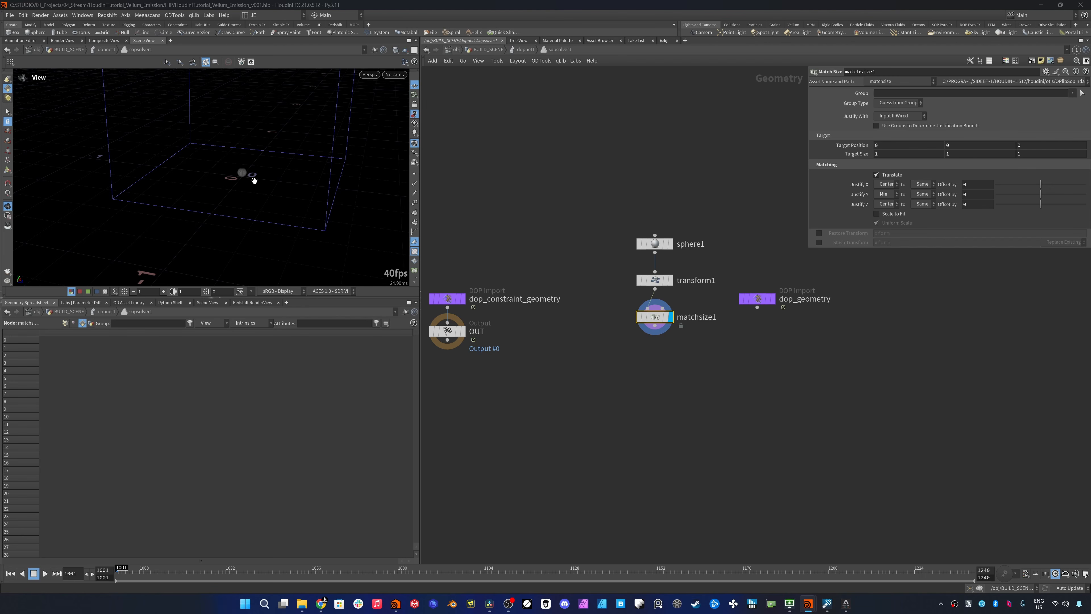
- Append a Switch node to the Match Size and wire dop_geometry in as its second input
{"action": "left_click", "coordinate": [656, 326]}
{"action": "key", "text": "Tab"}
{"action": "key", "text": "Escape"}
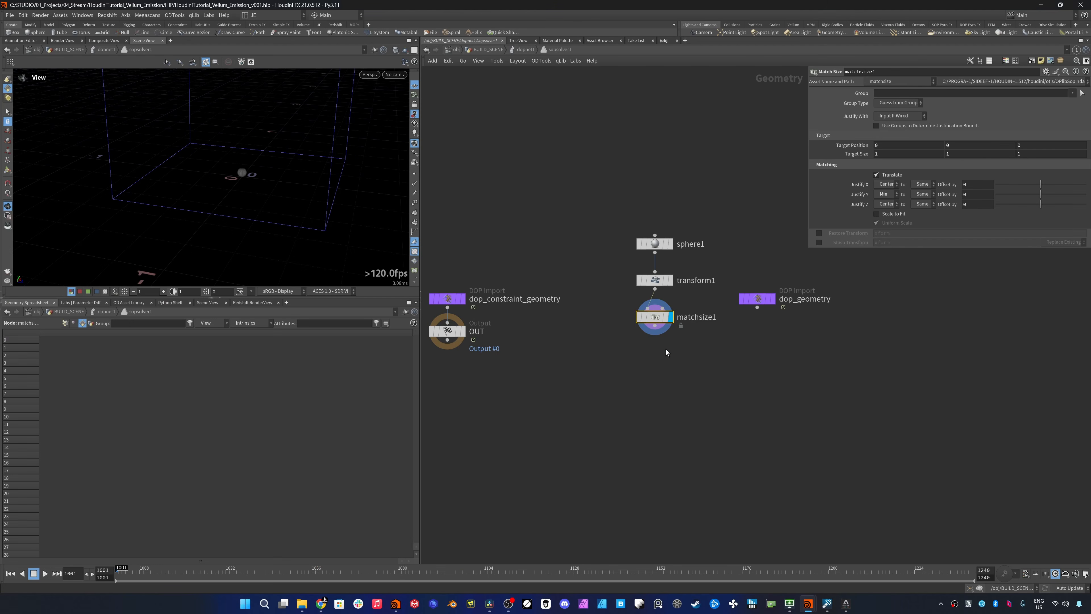
{"action": "key", "text": "alt+s"}
{"action": "left_click_drag", "start_coordinate": [669, 354], "coordinate": [689, 365]}
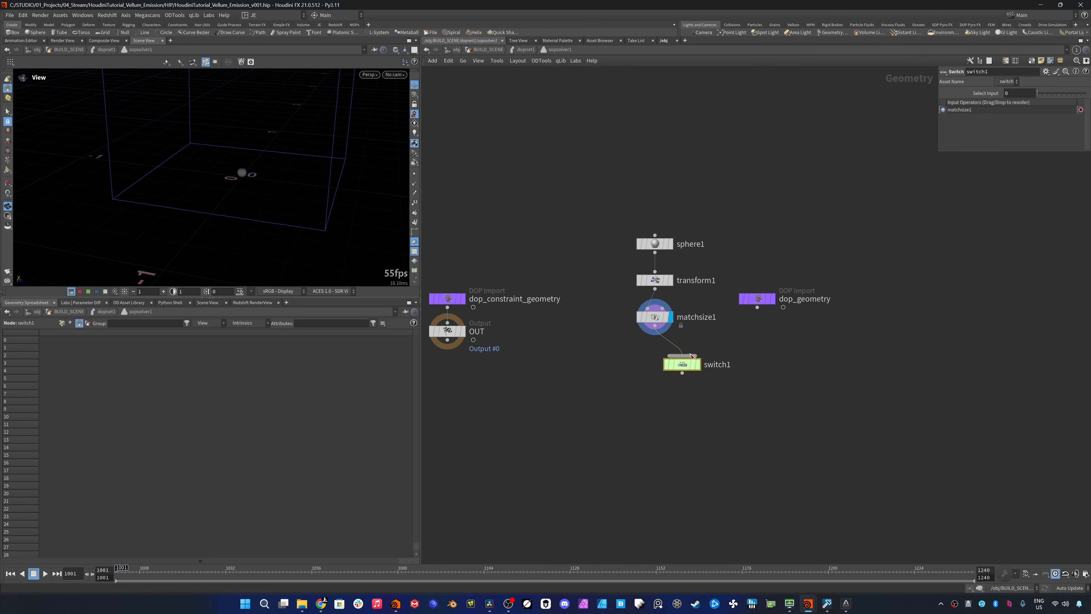
{"action": "left_click", "coordinate": [690, 355]}
{"action": "left_click", "coordinate": [757, 307]}
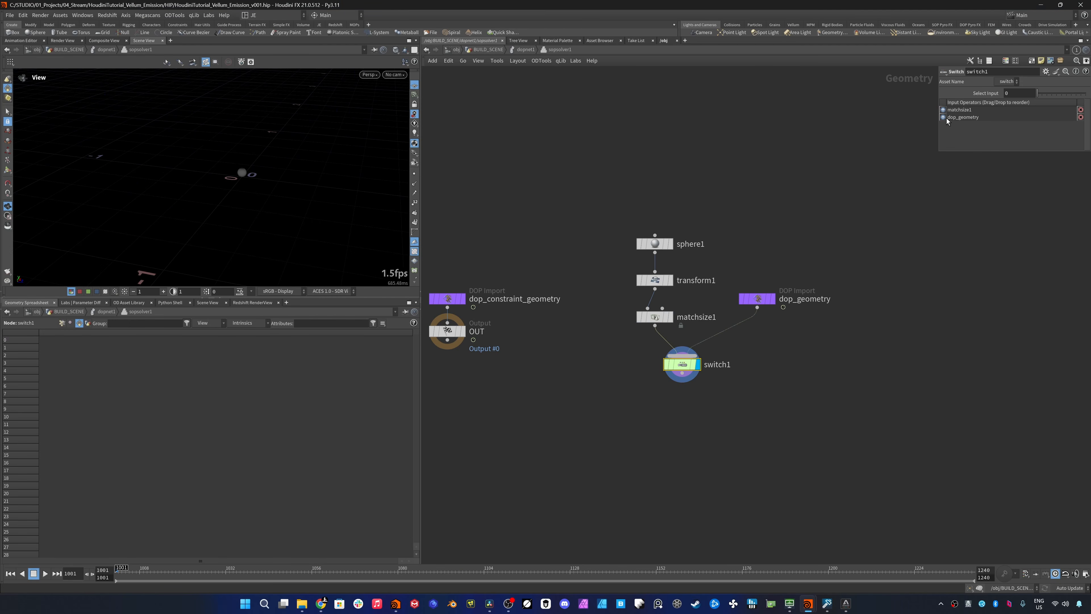
- Set the Switch node's Select Input to the expression $F != $FSTART
{"action": "left_click", "coordinate": [1010, 94]}
{"action": "type", "text": "$"}
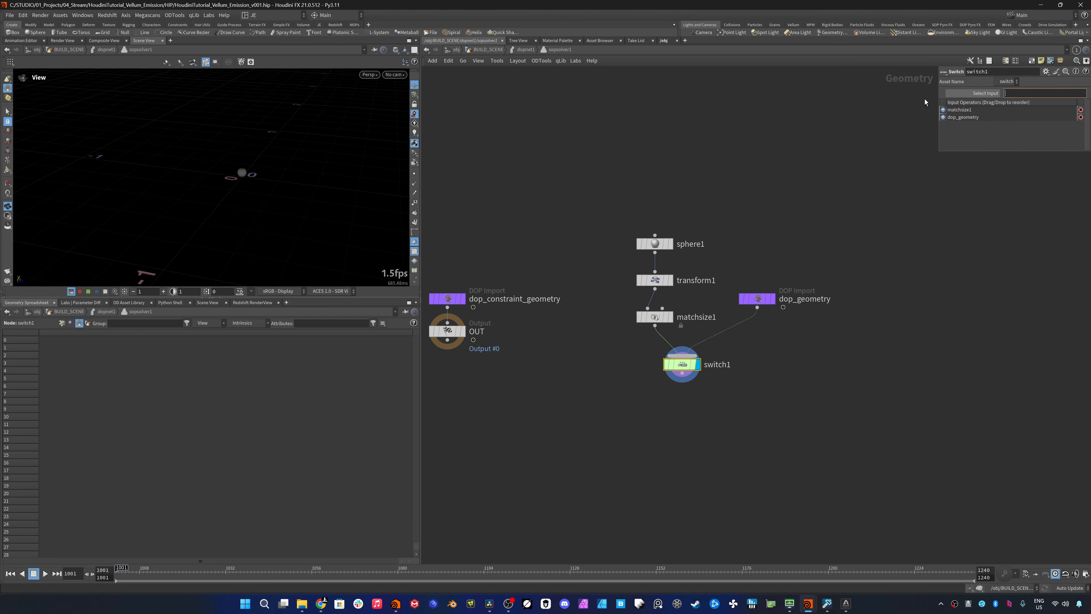
{"action": "type", "text": "F"}
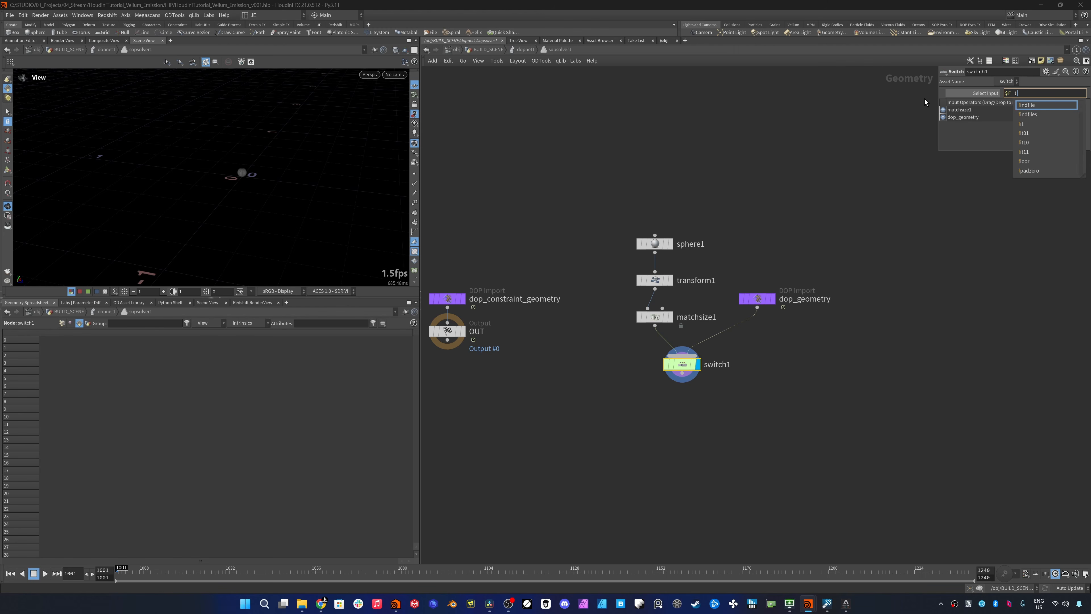
{"action": "type", "text": " != $FSTART"}
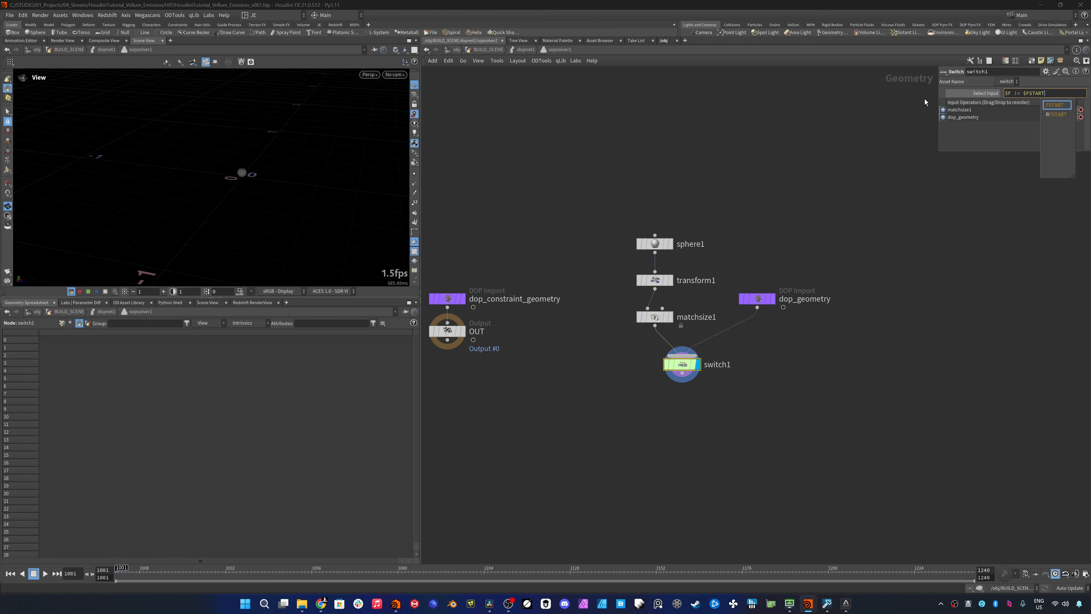
{"action": "key", "text": "Return"}
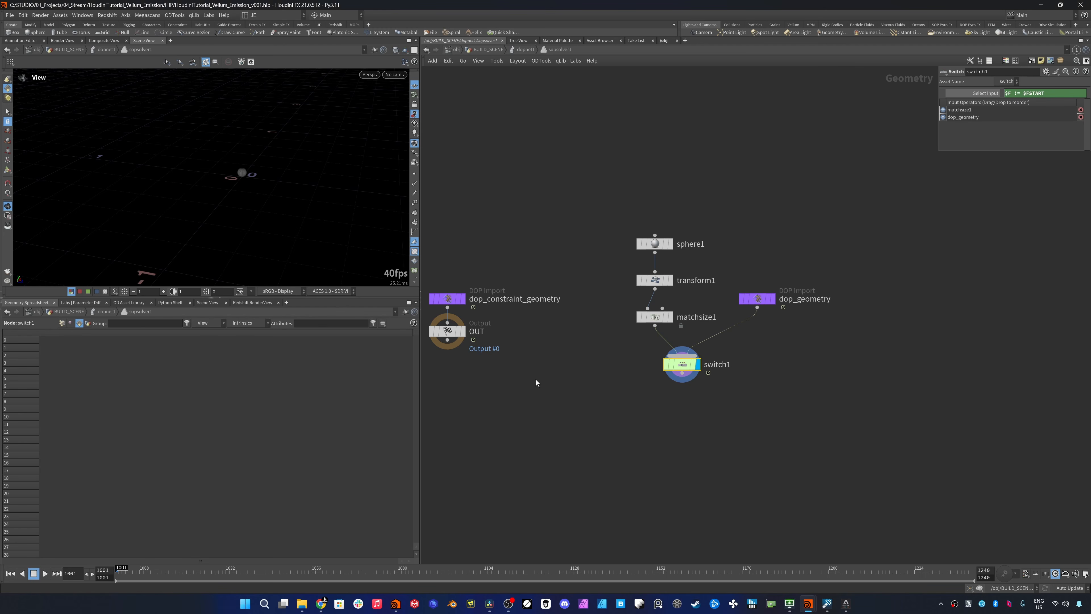
- Append a Null named IN_SURFACE to the Switch, followed by a Mask by Feature node
{"action": "left_click_drag", "start_coordinate": [122, 571], "coordinate": [140, 571]}
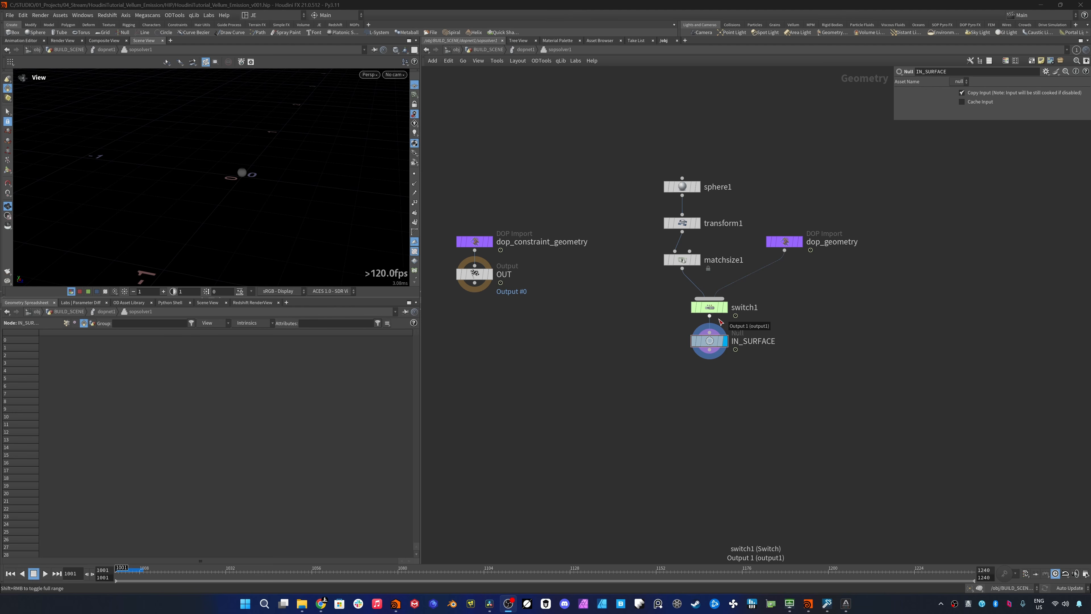
{"action": "right_click", "coordinate": [710, 351]}
{"action": "type", "text": "mask"}
{"action": "key", "text": "Return"}
{"action": "left_click", "coordinate": [714, 375]}
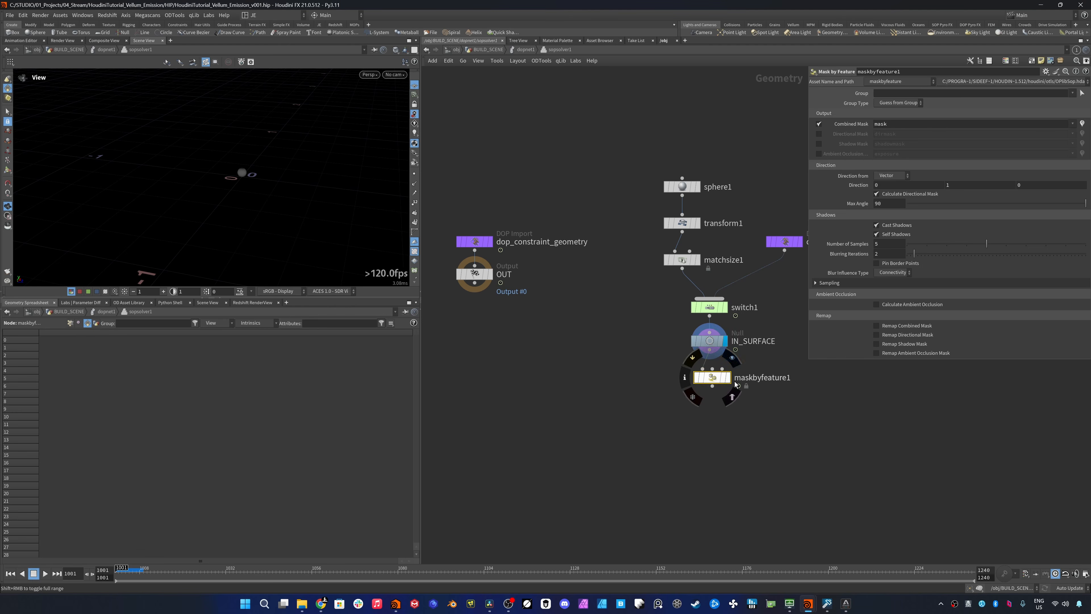
- Set the Mask by Feature node's shadow Number of Samples to 8 and its Blur Influence Type to Proximity
{"action": "left_click", "coordinate": [884, 244]}
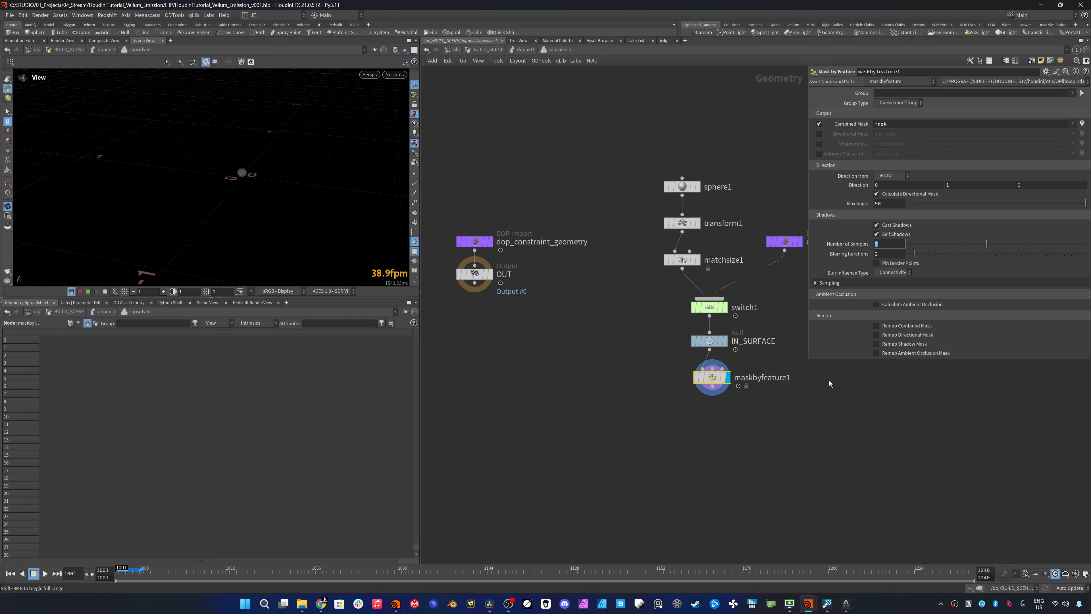
{"action": "type", "text": "8"}
{"action": "key", "text": "Return"}
{"action": "left_click", "coordinate": [890, 273]}
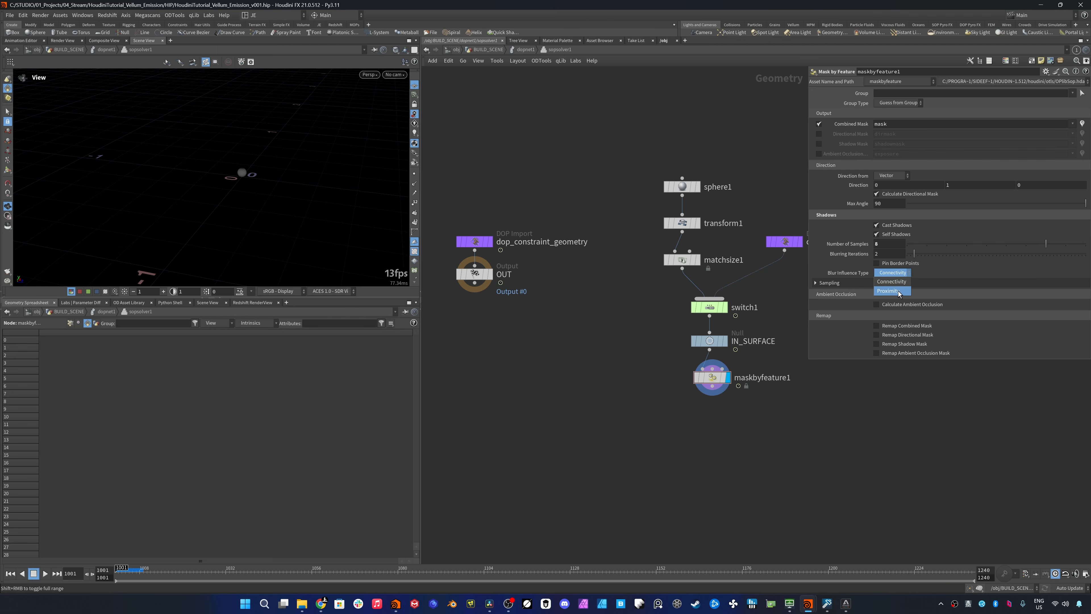
{"action": "left_click", "coordinate": [890, 287]}
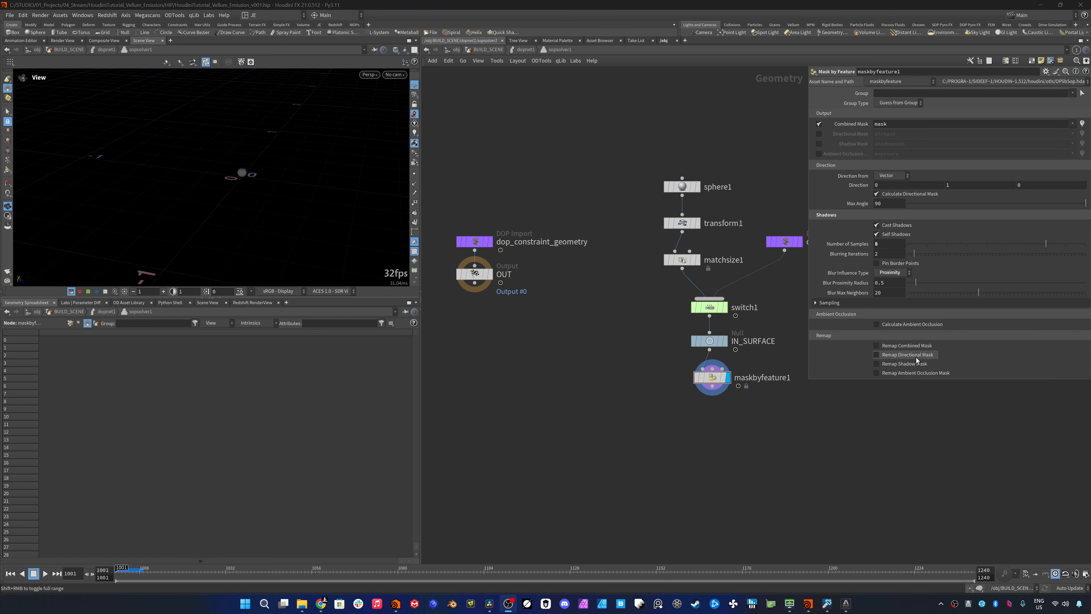
- Append a Scatter node to the mask with Force Total Count set to 2 and Relax Iterations disabled
{"action": "left_click", "coordinate": [713, 390]}
{"action": "key", "text": "Tab"}
{"action": "type", "text": "sc"}
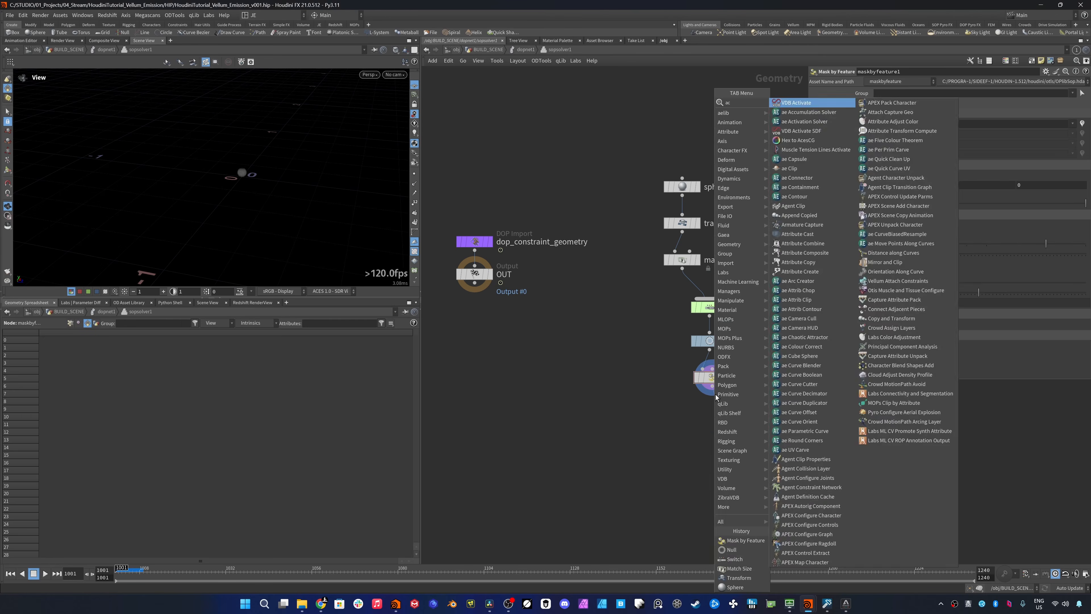
{"action": "key", "text": "Return"}
{"action": "key", "text": "Return"}
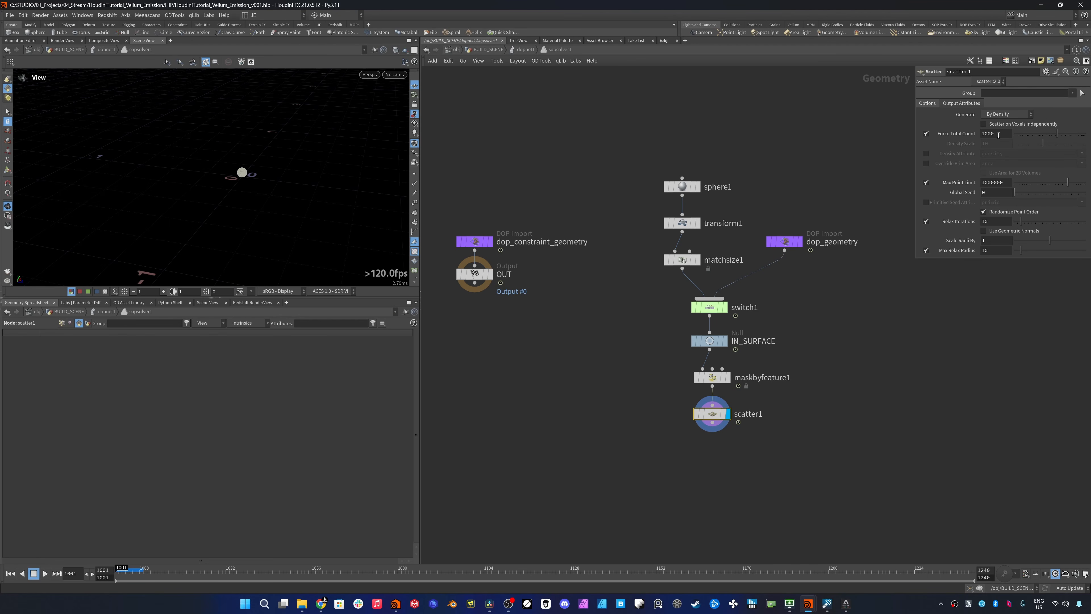
{"action": "double_click", "coordinate": [1000, 134]}
{"action": "type", "text": "2"}
{"action": "key", "text": "Return"}
{"action": "left_click", "coordinate": [926, 221]}
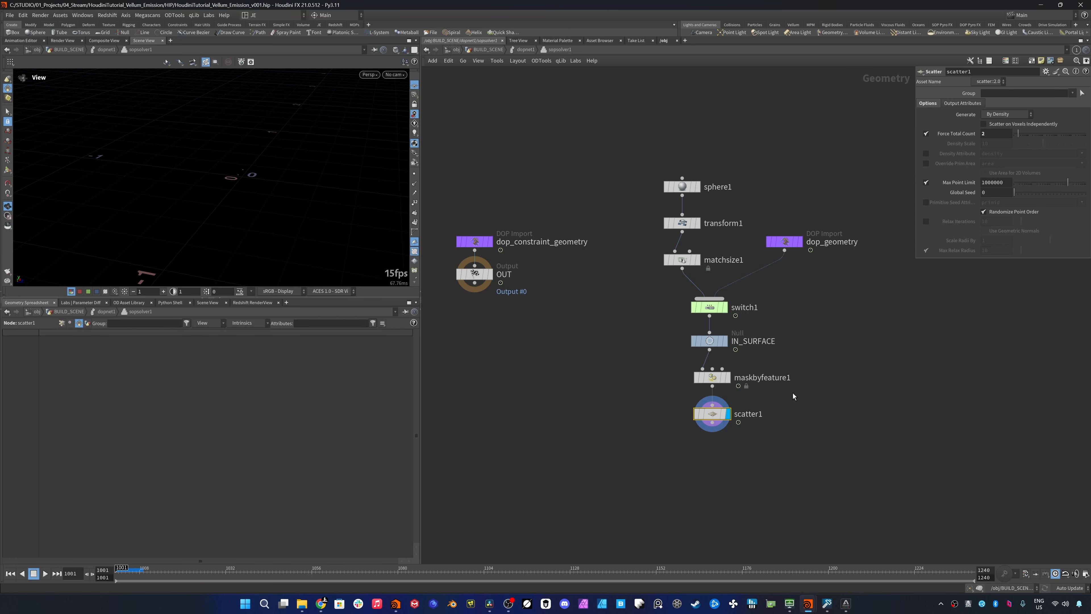
- Enable the Scatter node's Density Attribute and set it to mask, matching the Mask by Feature output name
{"action": "left_click", "coordinate": [926, 154]}
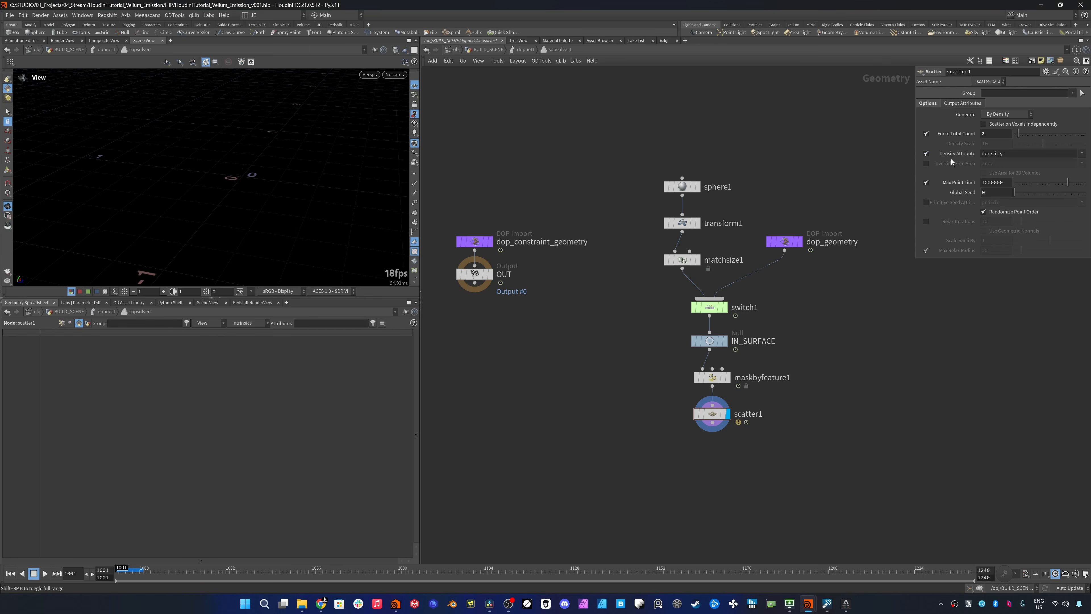
{"action": "left_click_drag", "start_coordinate": [1006, 157], "coordinate": [937, 154]}
{"action": "type", "text": "mask"}
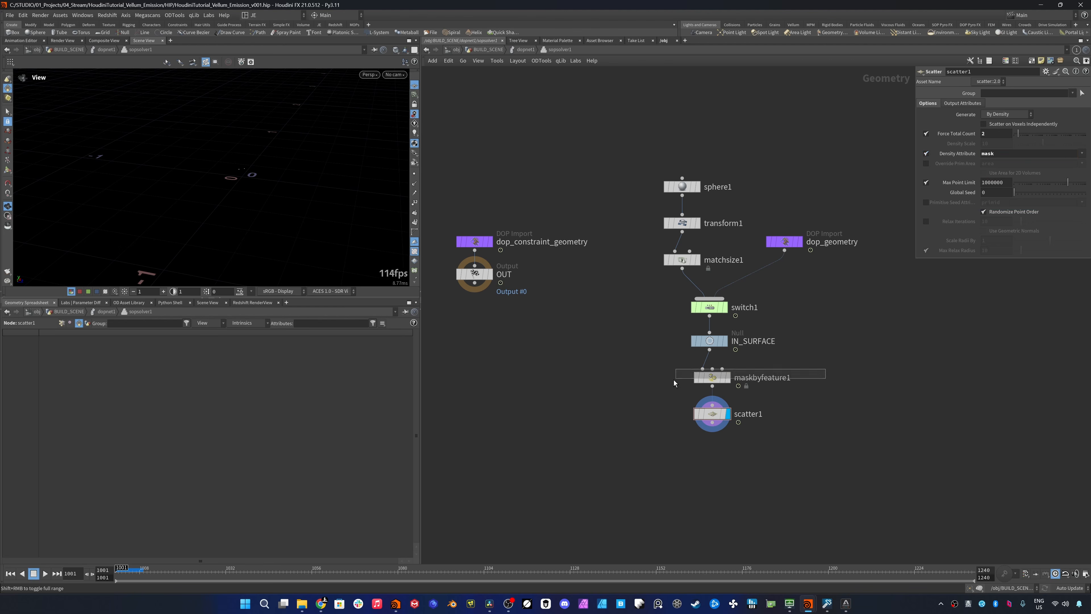
{"action": "left_click", "coordinate": [702, 378]}
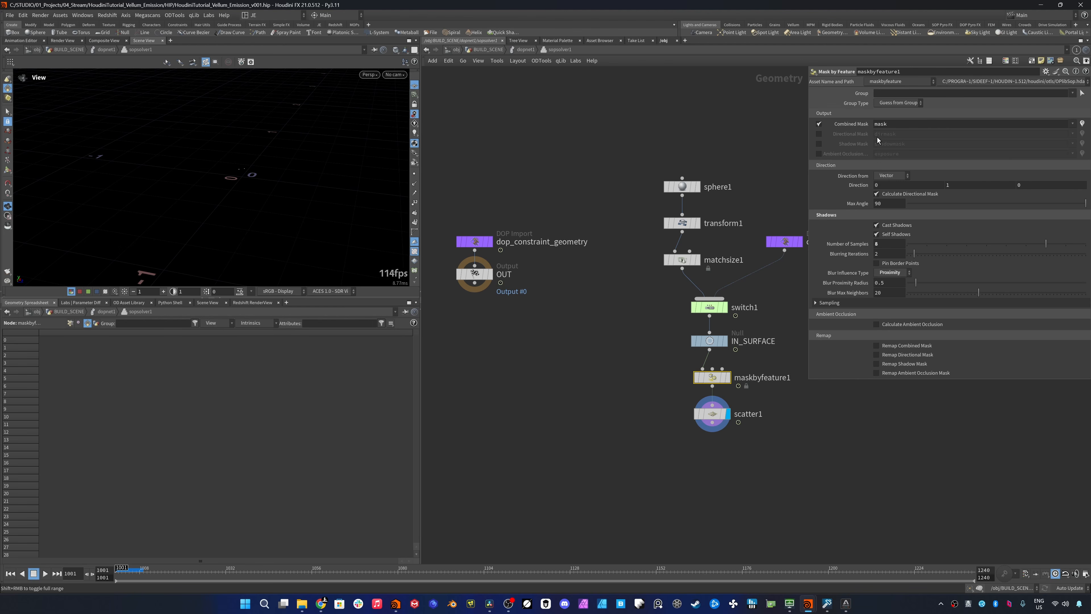
{"action": "left_click", "coordinate": [700, 413]}
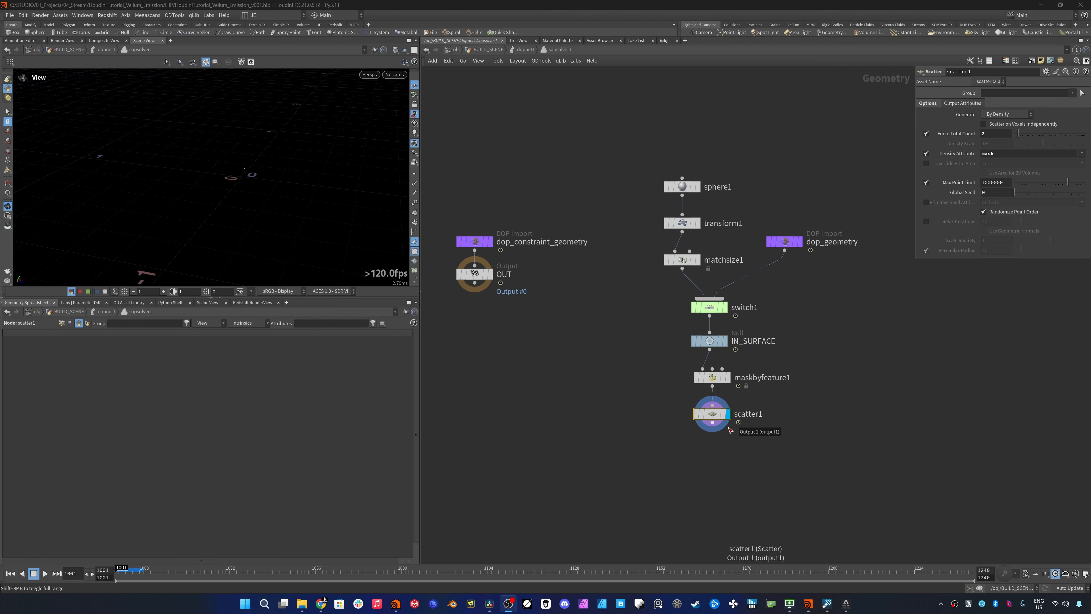
- Append an Enumerate node to the Scatter node
{"action": "key", "text": "Tab"}
{"action": "type", "text": "en"}
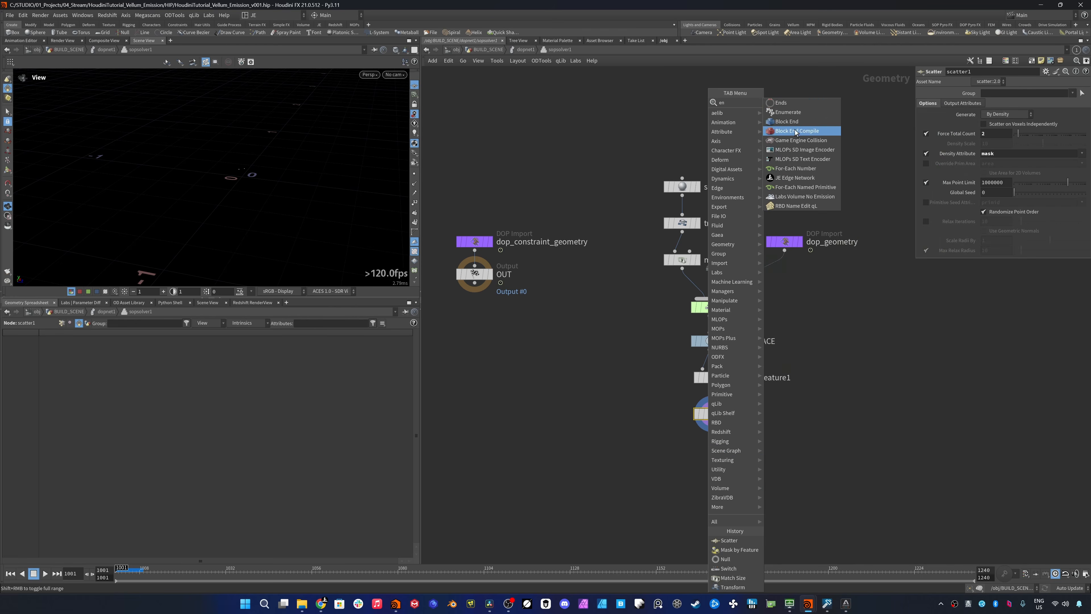
{"action": "left_click", "coordinate": [788, 113]}
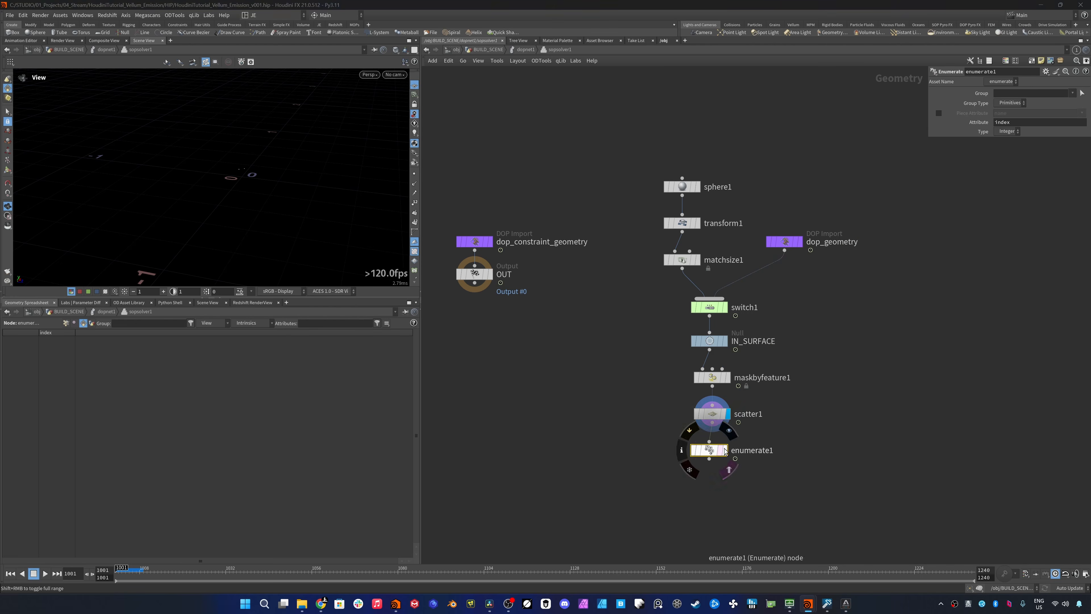
- Display the Enumerate node, set its Group Type to Points and name its Attribute src_id
{"action": "left_click", "coordinate": [729, 469]}
{"action": "left_click", "coordinate": [728, 449]}
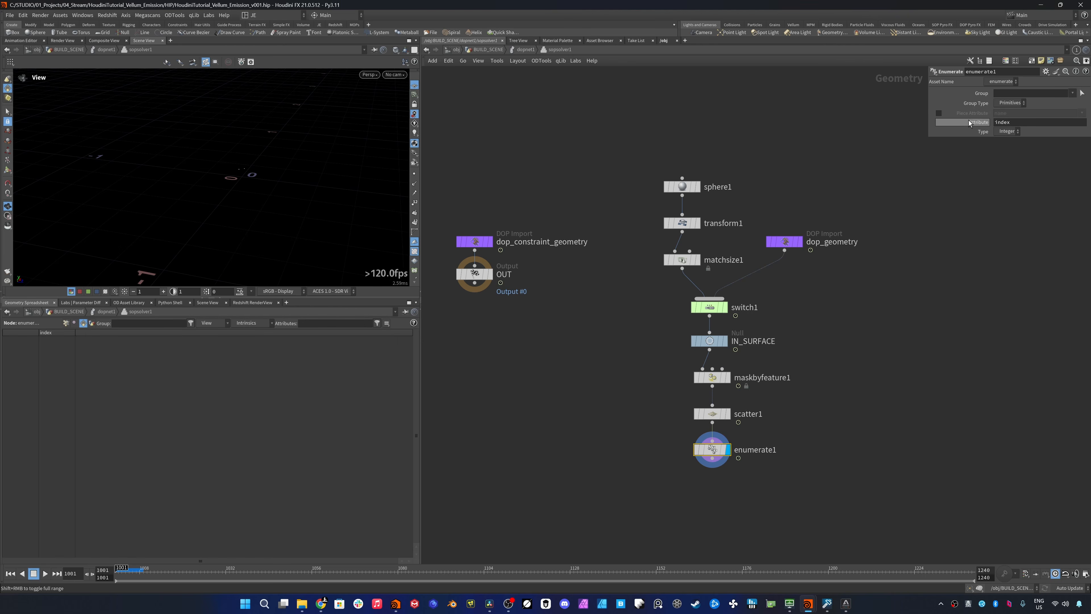
{"action": "left_click", "coordinate": [1008, 103]}
{"action": "left_click", "coordinate": [1005, 121]}
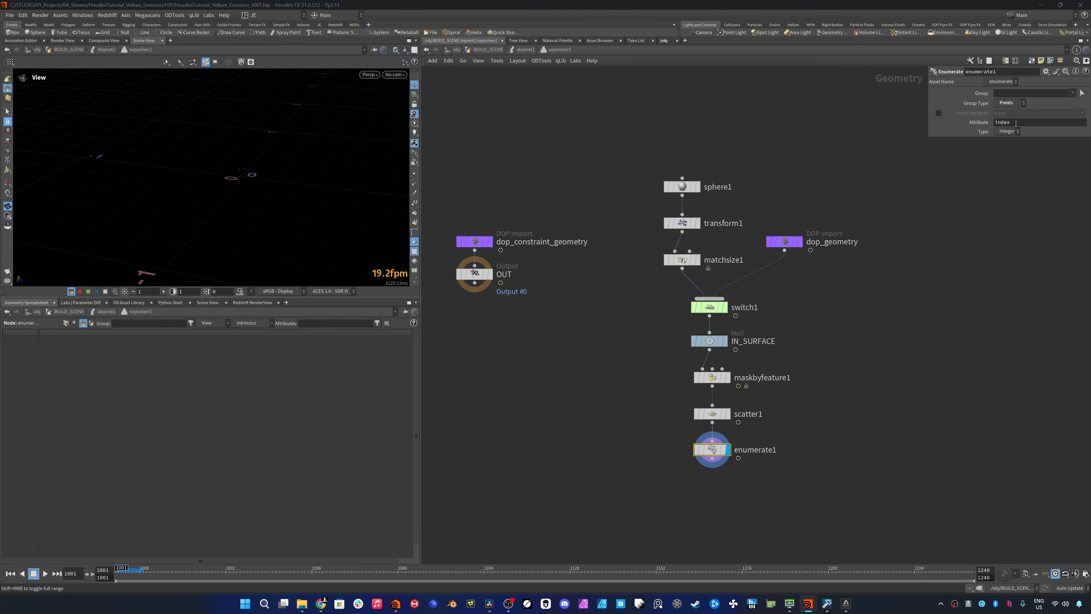
{"action": "left_click_drag", "start_coordinate": [1016, 124], "coordinate": [936, 124]}
{"action": "type", "text": "src"}
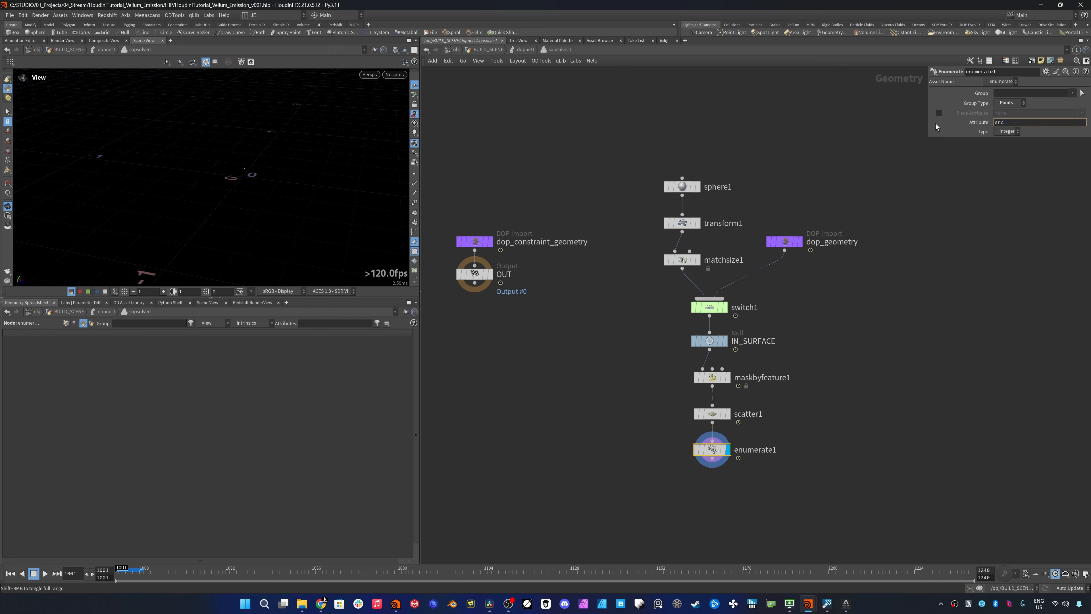
{"action": "type", "text": "_id"}
{"action": "key", "text": "Return"}
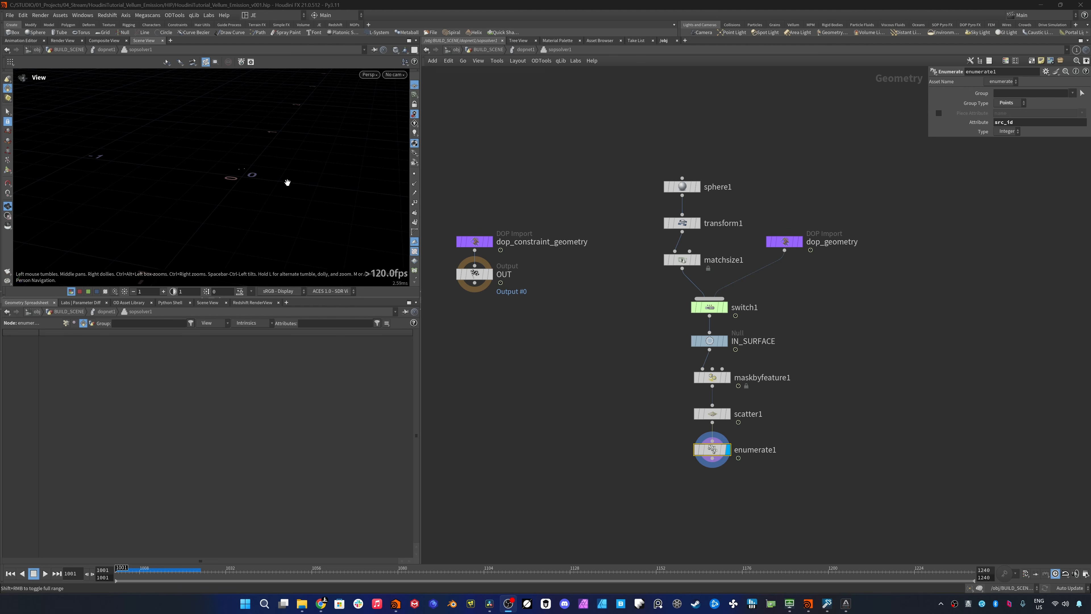
- Append an Attribute Wrangle to the Enumerate node, rename it attribwrangle_init_pid and display it
{"action": "key", "text": "Tab"}
{"action": "type", "text": "wran"}
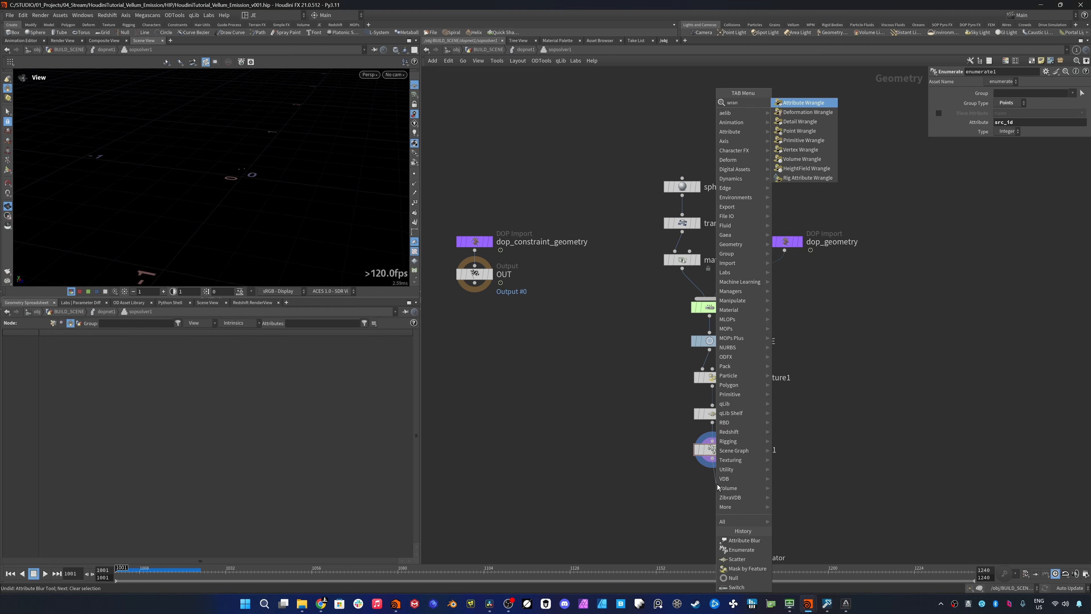
{"action": "key", "text": "Return"}
{"action": "left_click", "coordinate": [716, 485]}
{"action": "double_click", "coordinate": [769, 486]}
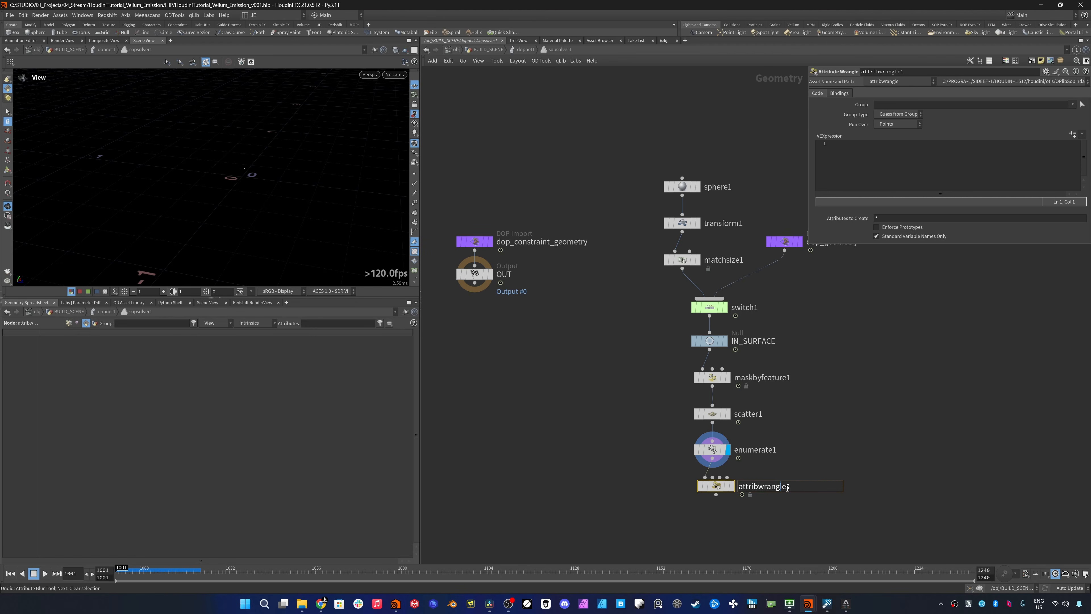
{"action": "type", "text": "_init_pid"}
{"action": "key", "text": "Return"}
- In the wrangle, declare float f = f@Frame - ($FSTART - 1); with the comment "Start on 1", and float N = float(2);
{"action": "left_click", "coordinate": [870, 172]}
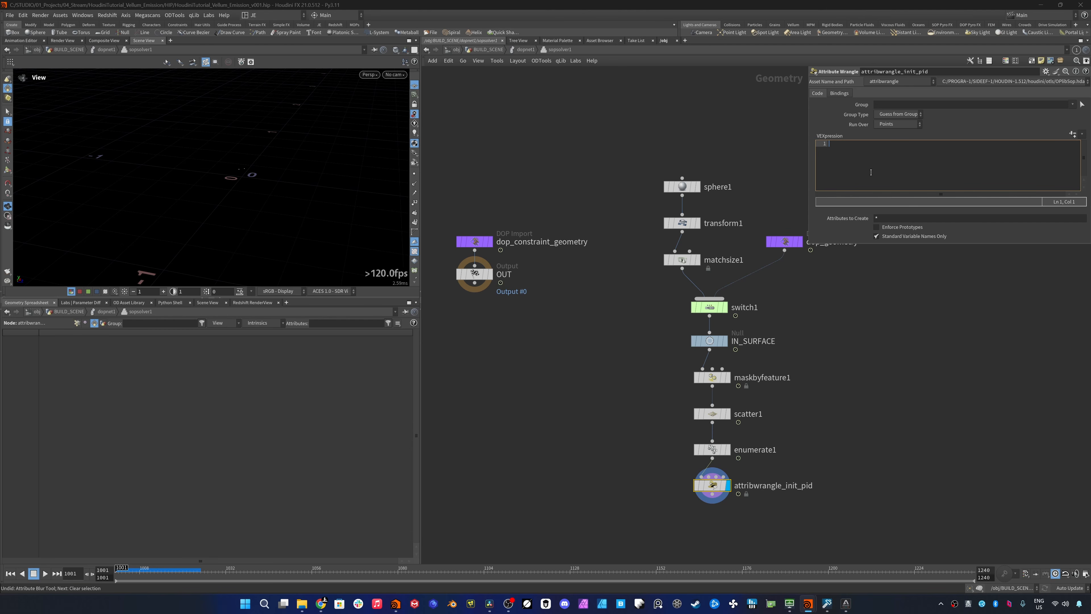
{"action": "type", "text": "float f = f@Frame  - ($FSTART - 1); // Start on 1"}
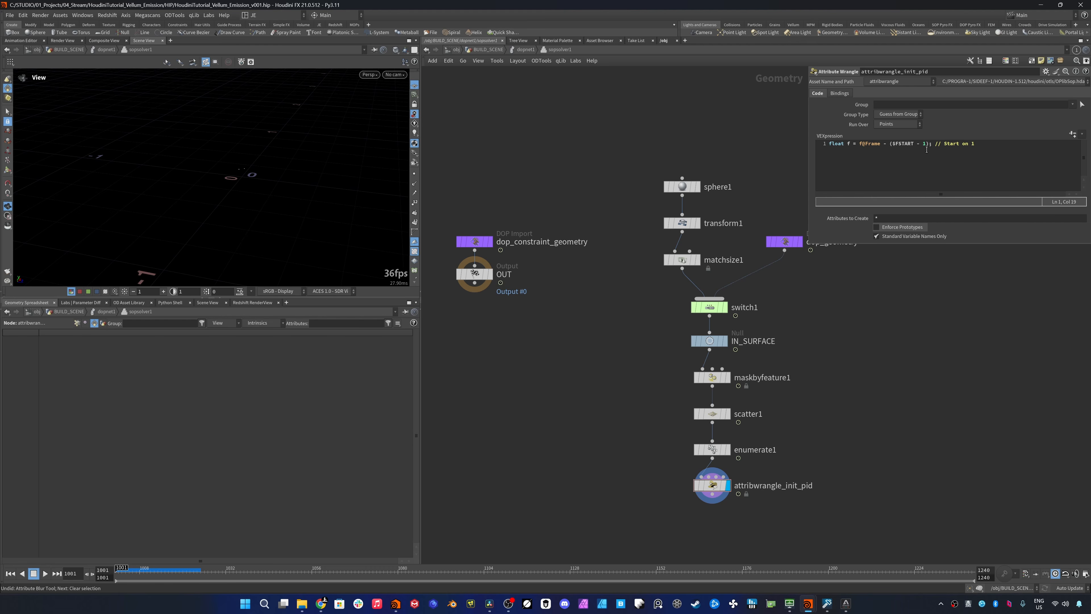
{"action": "left_click", "coordinate": [882, 165]}
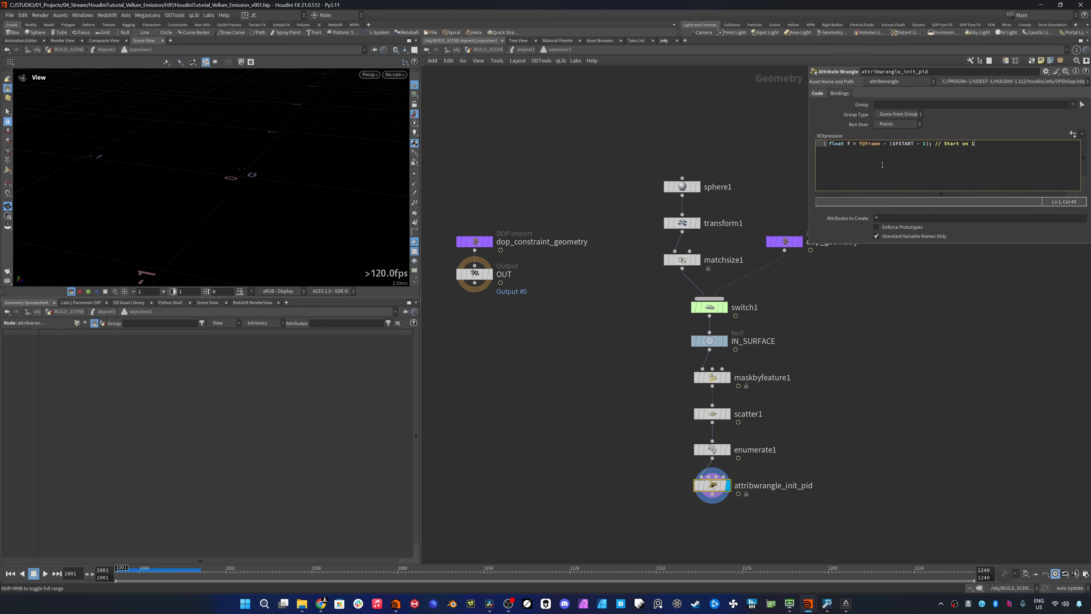
{"action": "key", "text": "Return"}
{"action": "type", "text": "float N = 2;"}
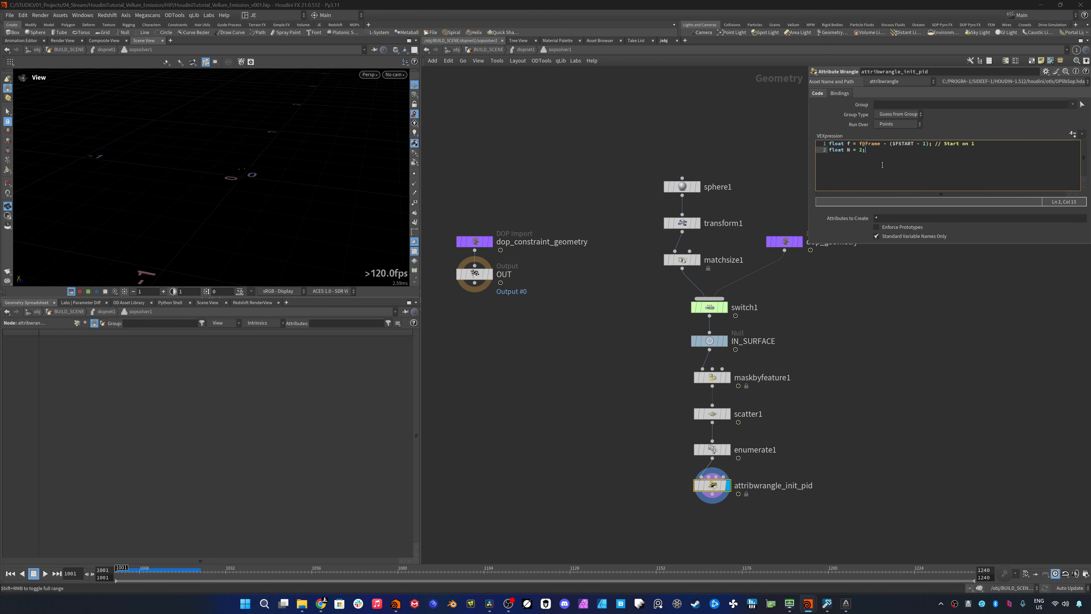
{"action": "key", "text": "Right"}
{"action": "type", "text": "float("}
- Add the VEX lines int i = npoints(0); and int cnt = floor(f/N); to the wrangle
{"action": "key", "text": "Return"}
{"action": "type", "text": "int i = npo"}
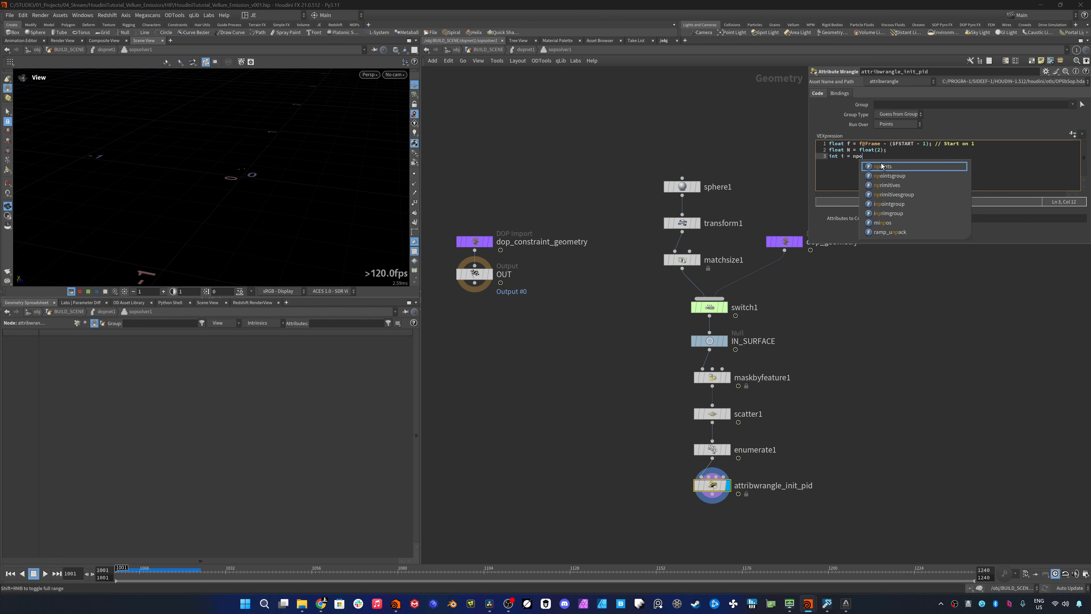
{"action": "type", "text": "ints(0"}
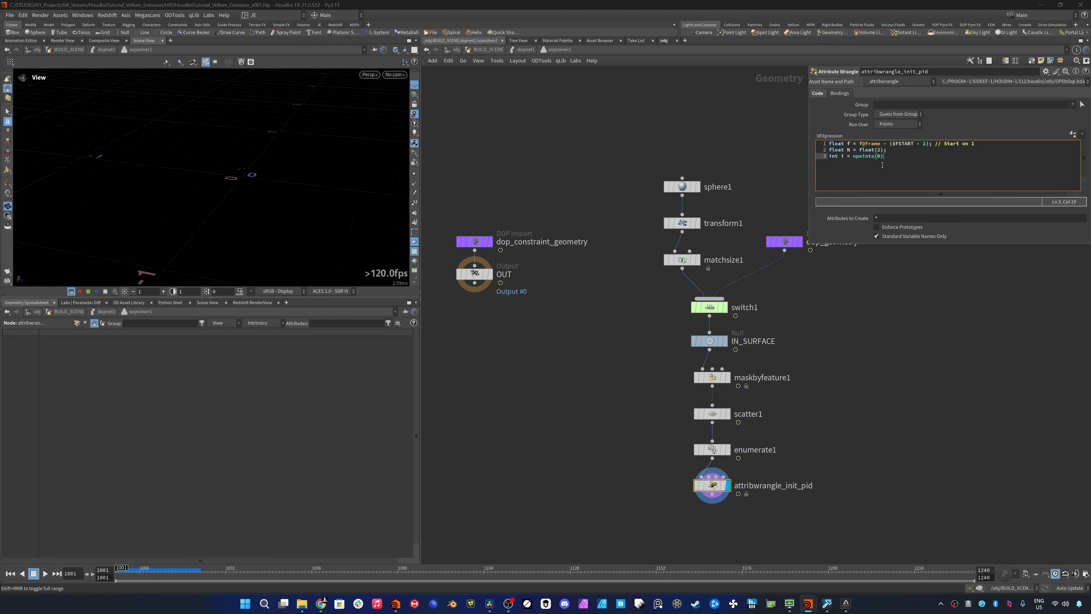
{"action": "type", "text": ");"}
{"action": "key", "text": "Return"}
{"action": "type", "text": "int cnt = floor(f/"}
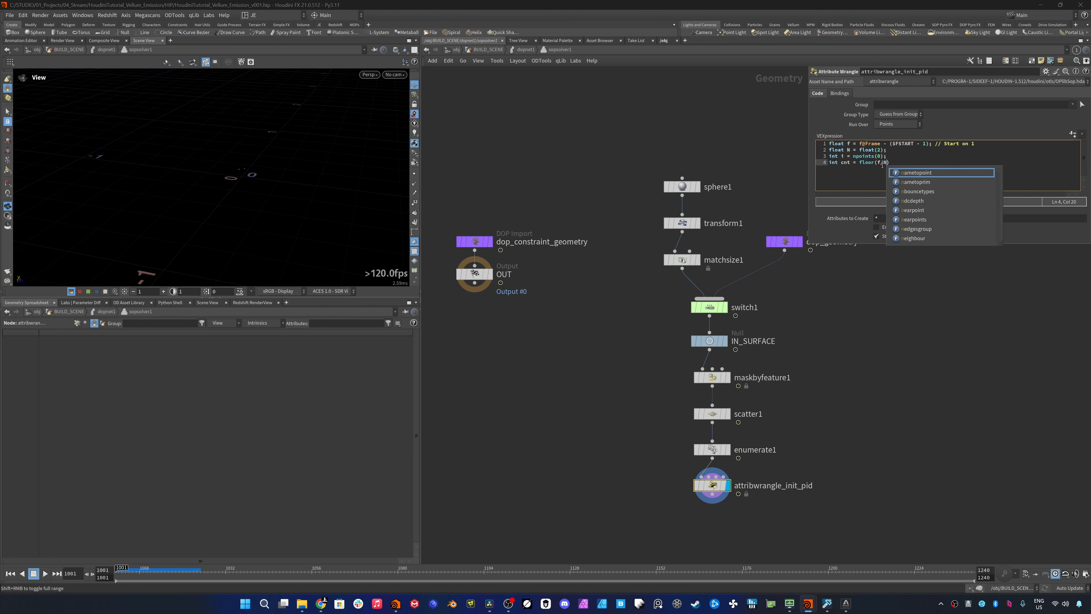
{"action": "type", "text": "N);"}
{"action": "key", "text": "Return"}
{"action": "key", "text": "Return"}
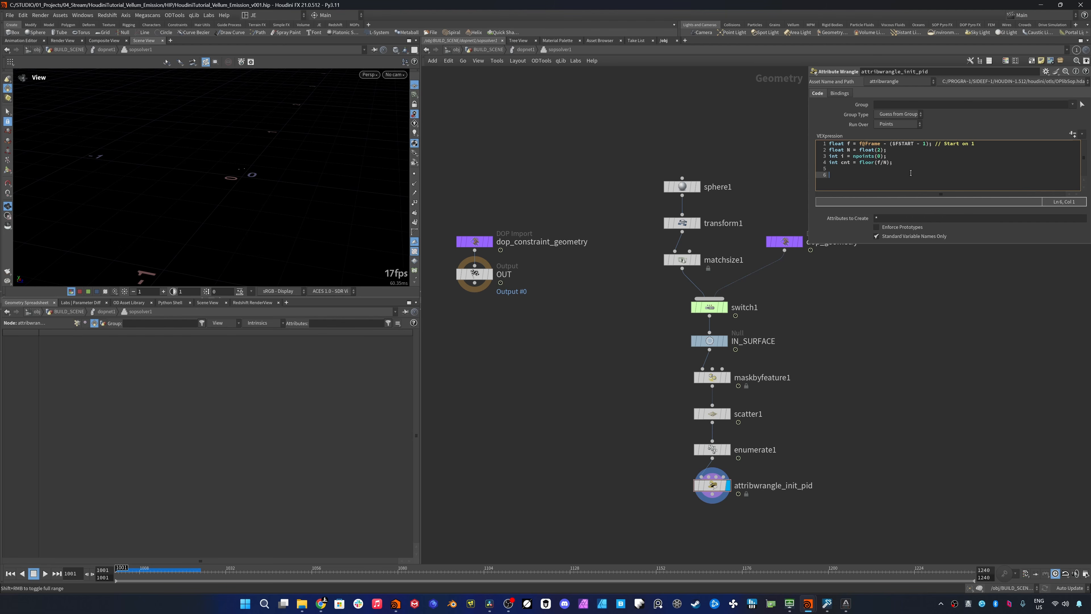
- Add the line i@pid = i@src_id + cnt * i; below the variable declarations, separated by a blank line
{"action": "type", "text": "i@pid = i@sr"}
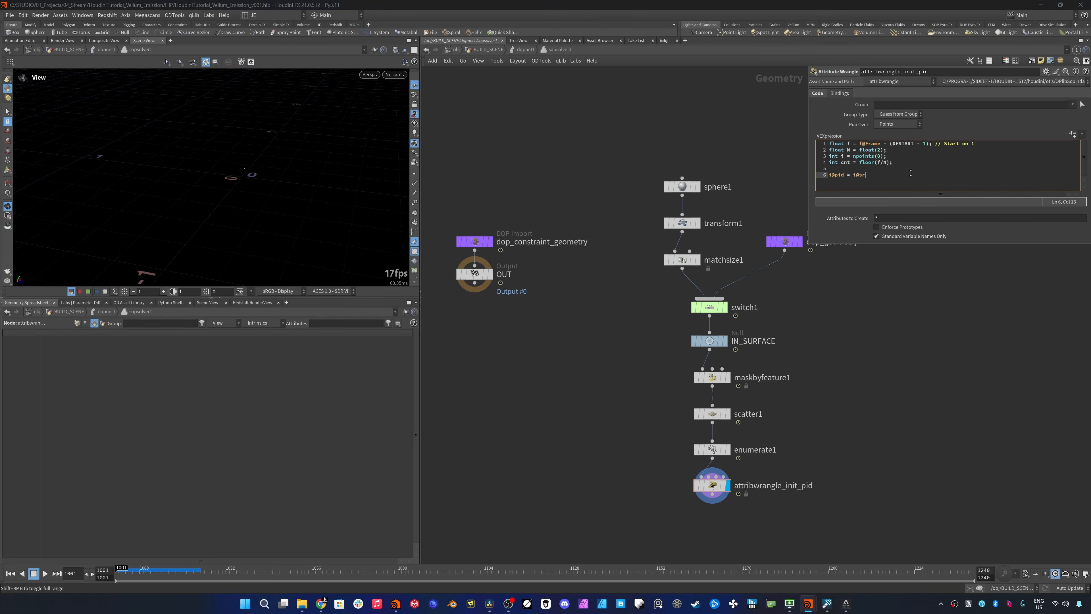
{"action": "type", "text": "c_id + cnt * i;"}
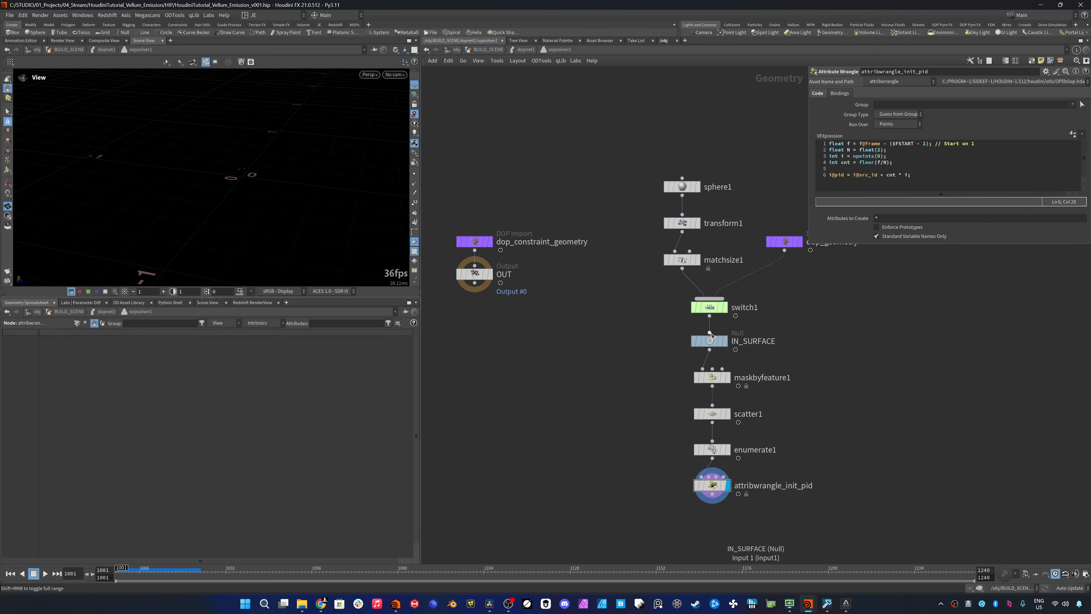
- Examine the wrangle's point attributes in the geometry spreadsheet across several frames to check how pid increments
{"action": "left_click_drag", "start_coordinate": [654, 471], "coordinate": [792, 493]}
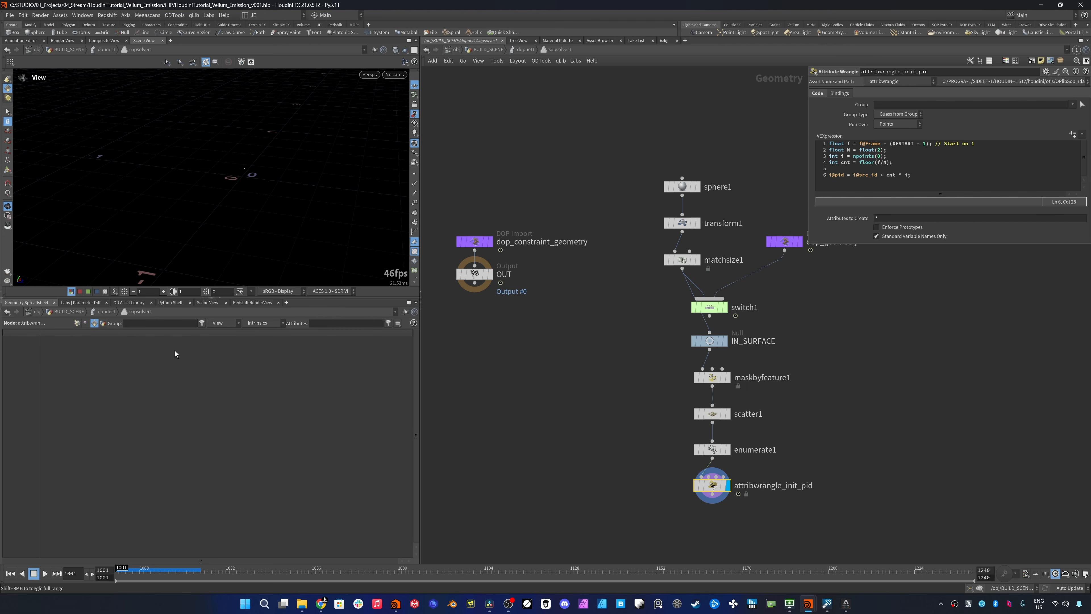
{"action": "left_click", "coordinate": [77, 324]}
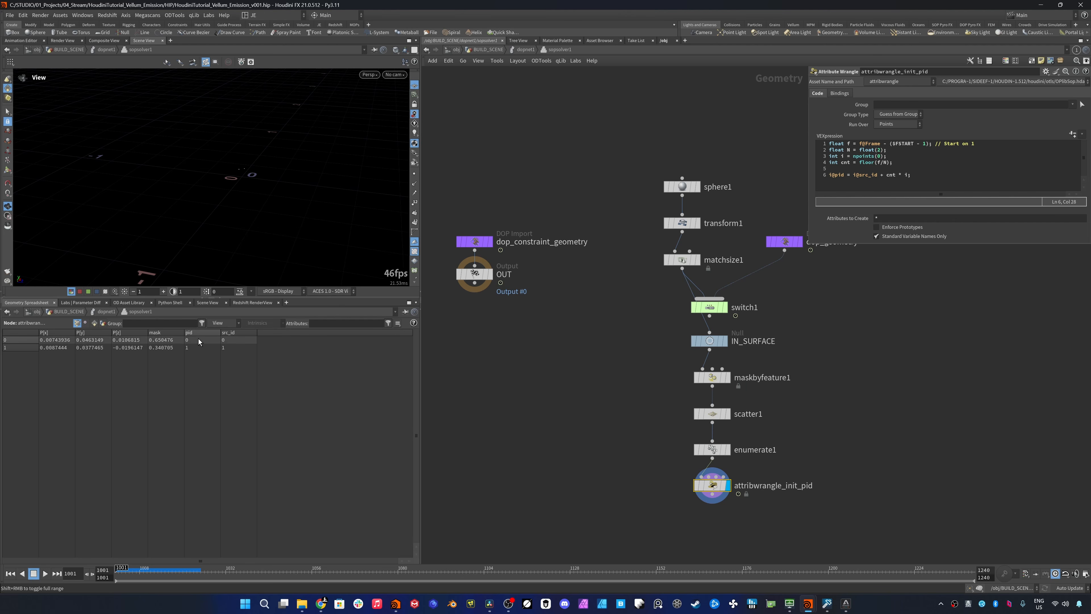
{"action": "key", "text": "Right"}
{"action": "key", "text": "Right"}
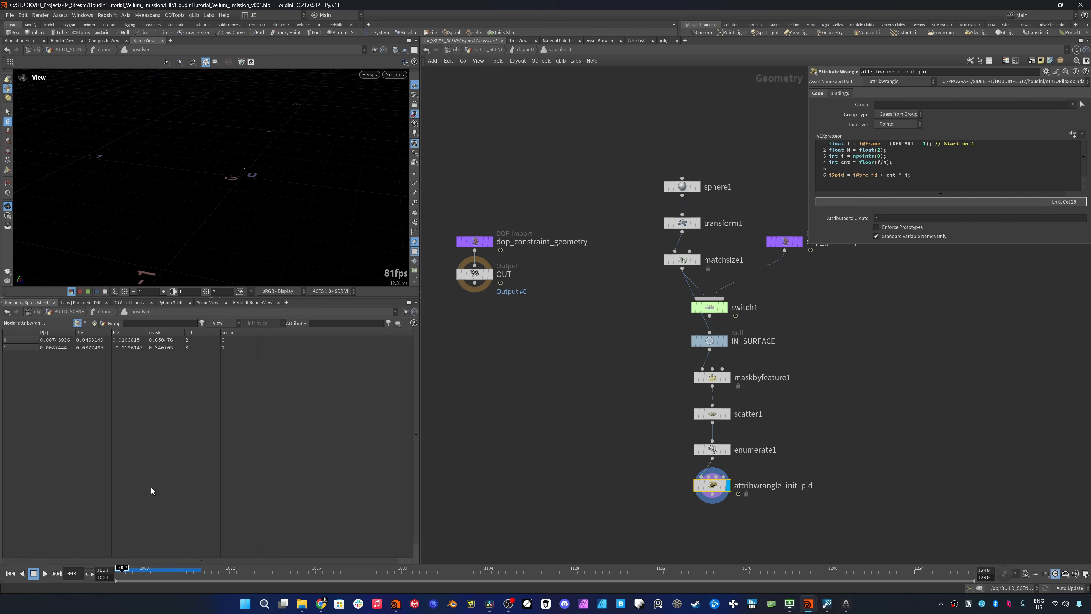
{"action": "left_click", "coordinate": [132, 569]}
{"action": "left_click_drag", "start_coordinate": [136, 568], "coordinate": [172, 567]}
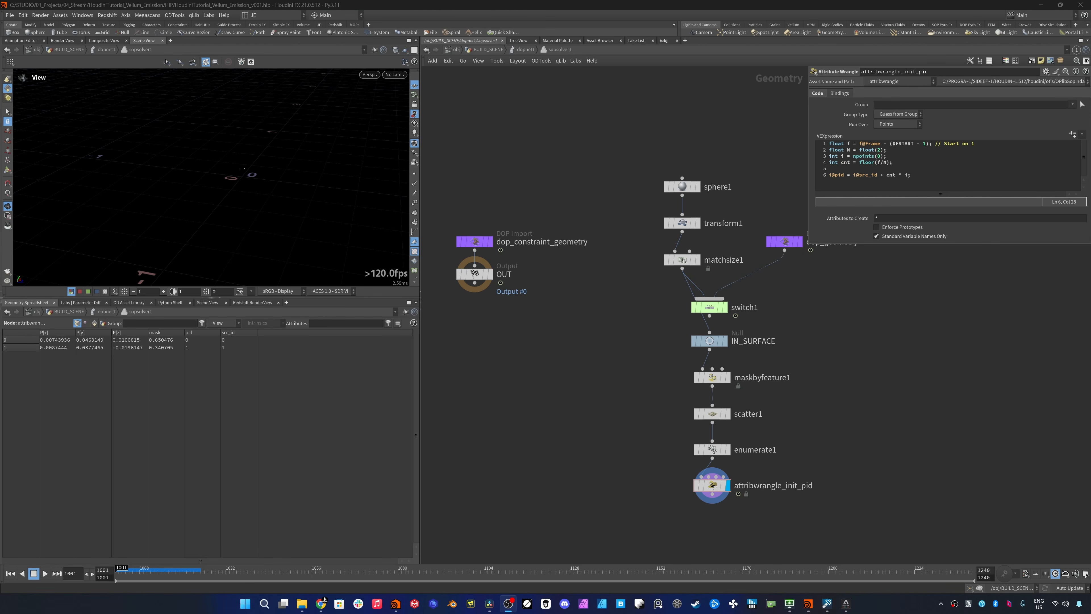
- Add an Object Merge node with Object 1 pointing to ../../../OUT_INSTANCE_SRC/
{"action": "left_click", "coordinate": [609, 352]}
{"action": "key", "text": "Tab"}
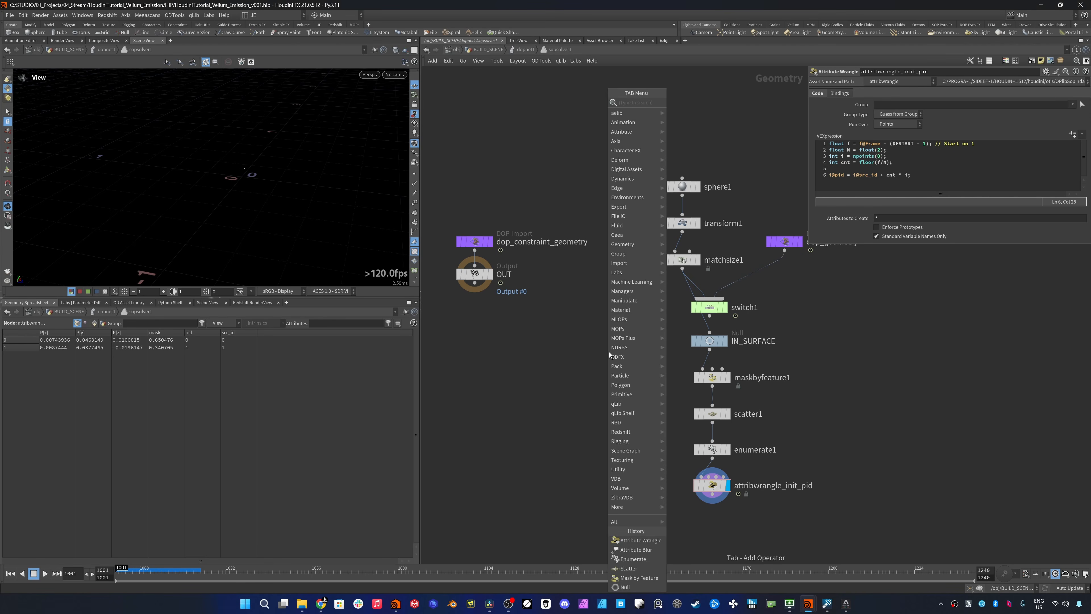
{"action": "type", "text": "object m"}
{"action": "key", "text": "Return"}
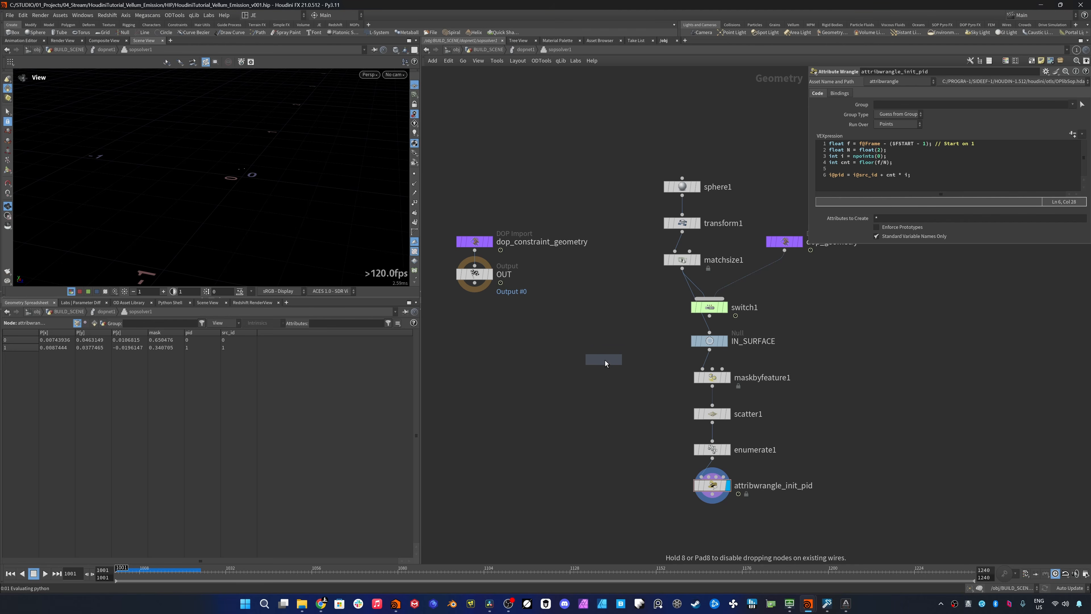
{"action": "left_click", "coordinate": [606, 359]}
{"action": "left_click", "coordinate": [1027, 114]}
{"action": "type", "text": "../../../OUT_INSTANCE_SRC/"}
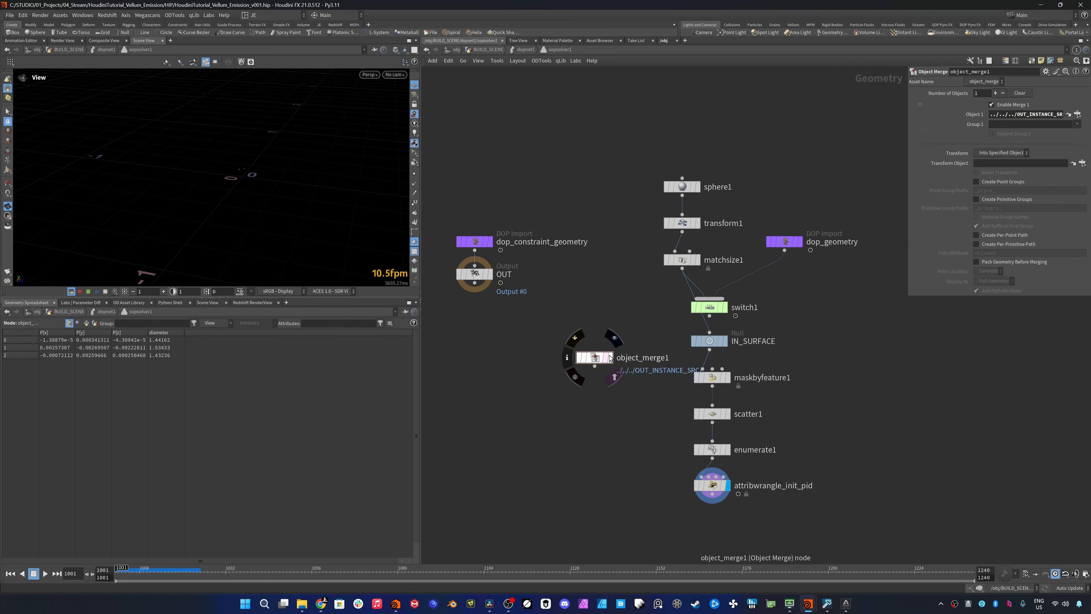
- Append a Null named IN_INSTANCE_SRC to the Object Merge, display it and position the pair beside the scatter chain
{"action": "left_click", "coordinate": [611, 357]}
{"action": "left_click_drag", "start_coordinate": [596, 358], "coordinate": [551, 361]}
{"action": "right_click", "coordinate": [548, 369]}
{"action": "type", "text": "null"}
{"action": "left_click", "coordinate": [550, 399]}
{"action": "left_click", "coordinate": [592, 399]}
{"action": "type", "text": "IN_INSTANCE_SRC"}
{"action": "key", "text": "Return"}
{"action": "left_click", "coordinate": [565, 399]}
{"action": "middle_click_drag", "start_coordinate": [601, 422], "coordinate": [634, 352]}
{"action": "left_click_drag", "start_coordinate": [582, 331], "coordinate": [540, 361]}
- Connect IN_INSTANCE_SRC to the second input of attribwrangle_init_pid and display the wrangle
{"action": "left_click", "coordinate": [744, 417]}
{"action": "key", "text": "ctrl+z"}
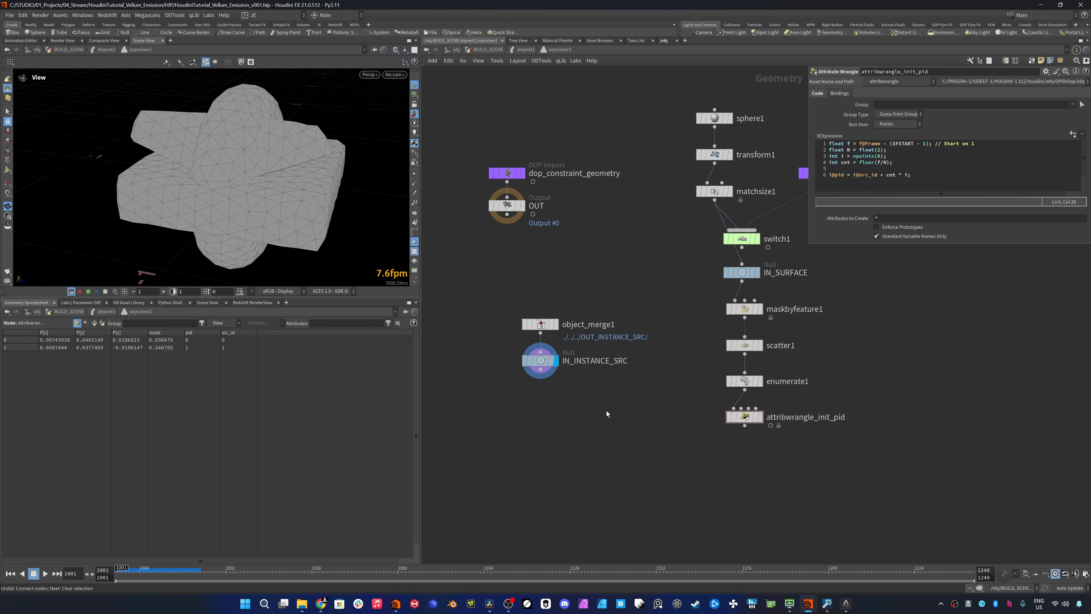
{"action": "left_click_drag", "start_coordinate": [541, 375], "coordinate": [741, 408]}
{"action": "left_click", "coordinate": [759, 417]}
- Add the line int num = npoints(1); after the pid assignment in the wrangle
{"action": "left_click", "coordinate": [942, 179]}
{"action": "key", "text": "Return"}
{"action": "key", "text": "Return"}
{"action": "type", "text": "int num = np"}
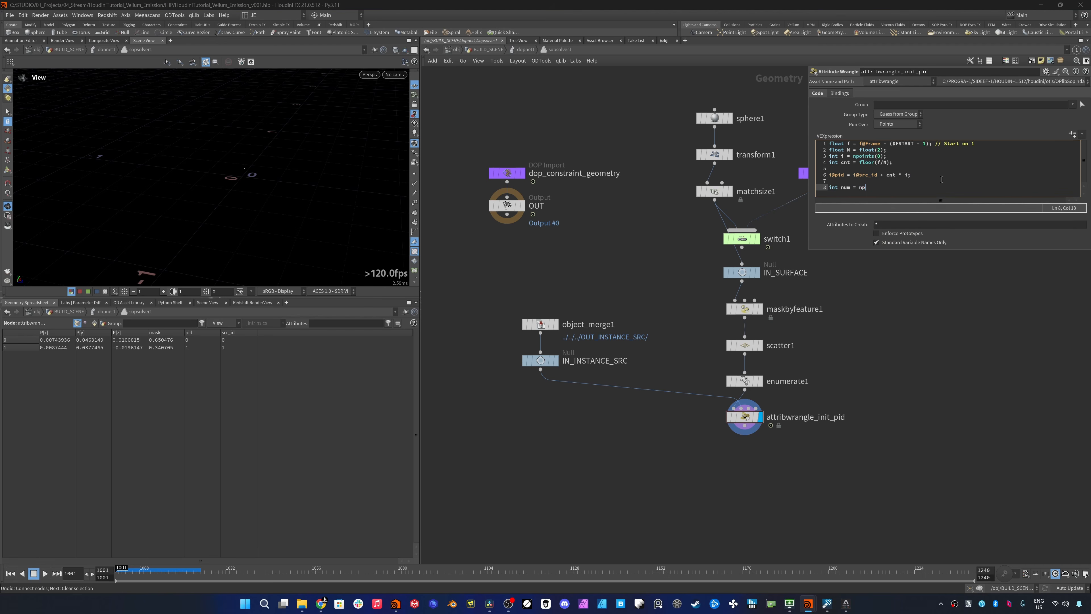
{"action": "type", "text": "oints(1);"}
{"action": "key", "text": "Return"}
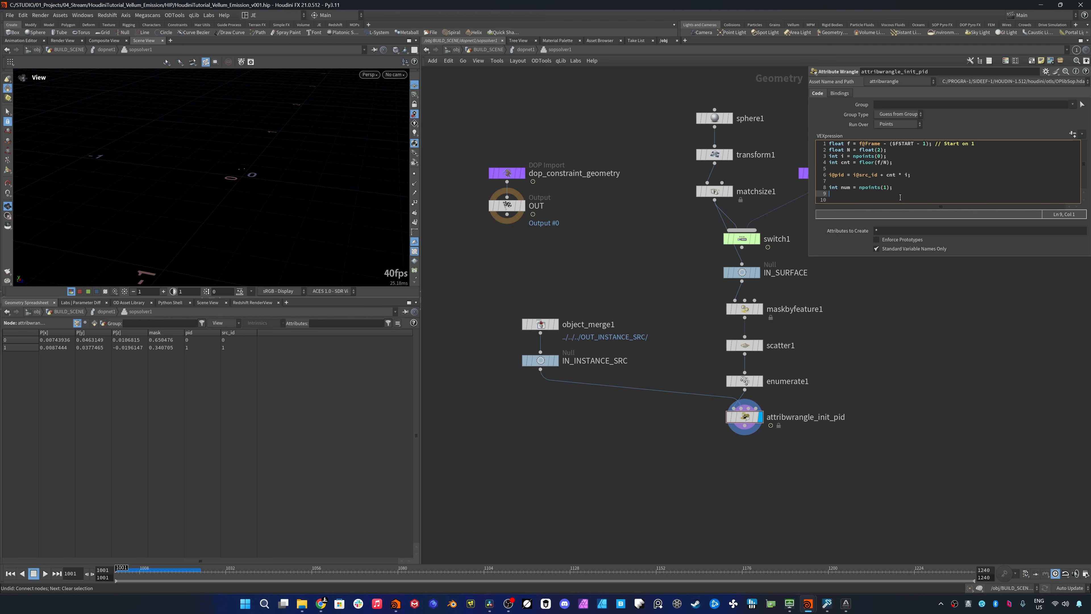
- Add the line float rand = rand(i@pid + f) * num; to the wrangle code
{"action": "type", "text": "float r"}
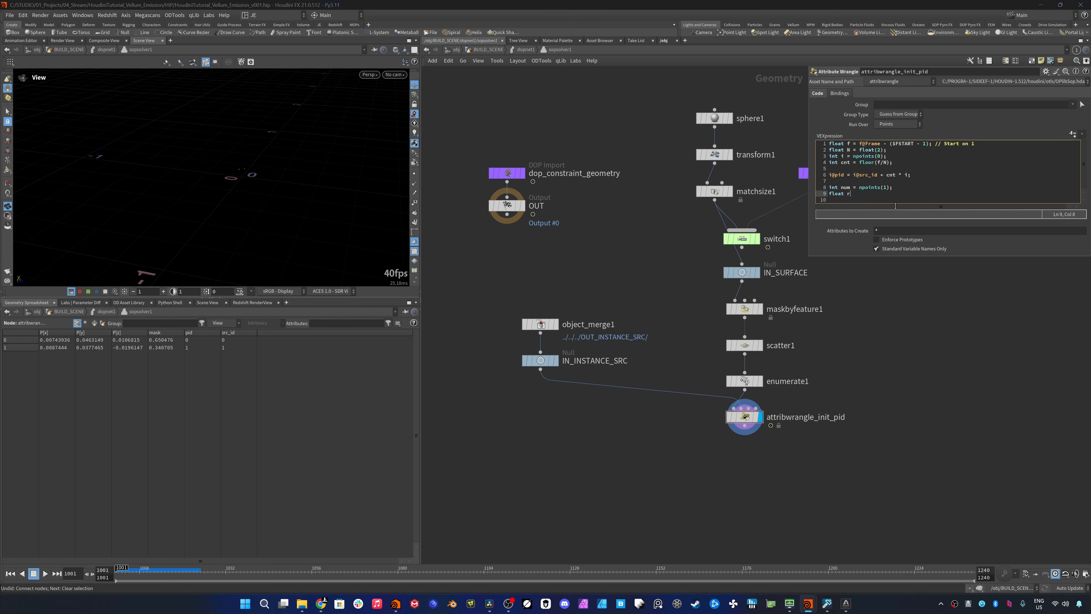
{"action": "type", "text": "and = rand(i@pid + f) * num"}
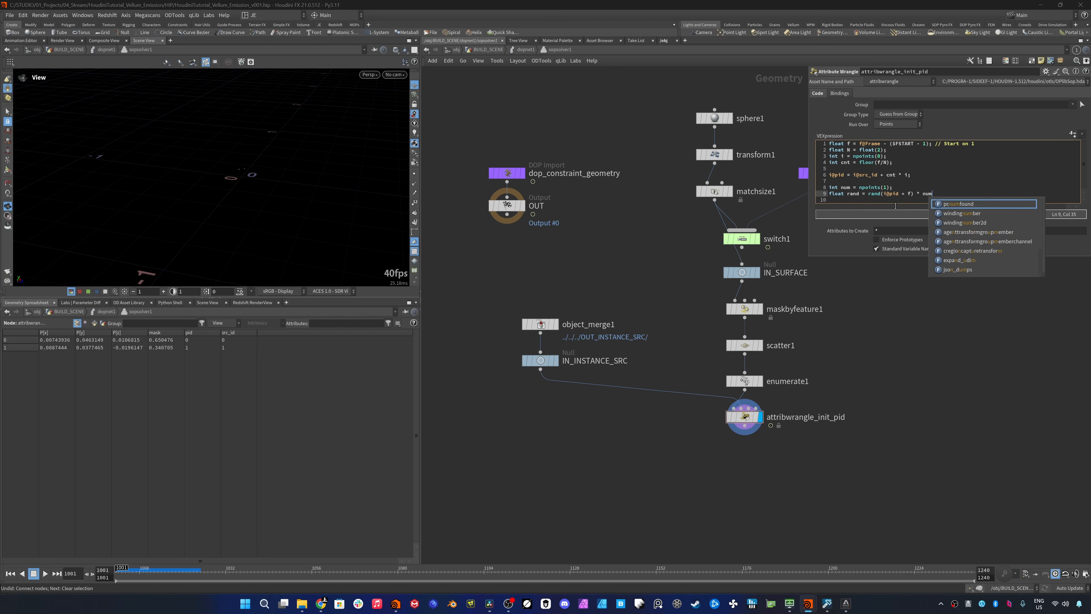
{"action": "type", "text": ";"}
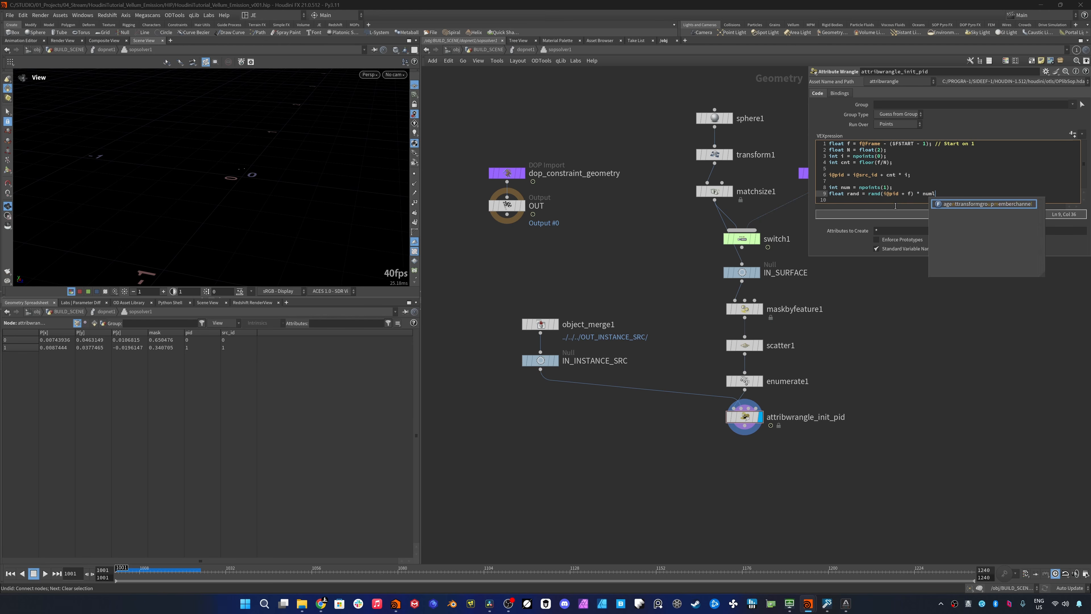
- Round the random value down by adding the line rand = floor(rand);
{"action": "key", "text": "Return"}
{"action": "type", "text": "rand = "}
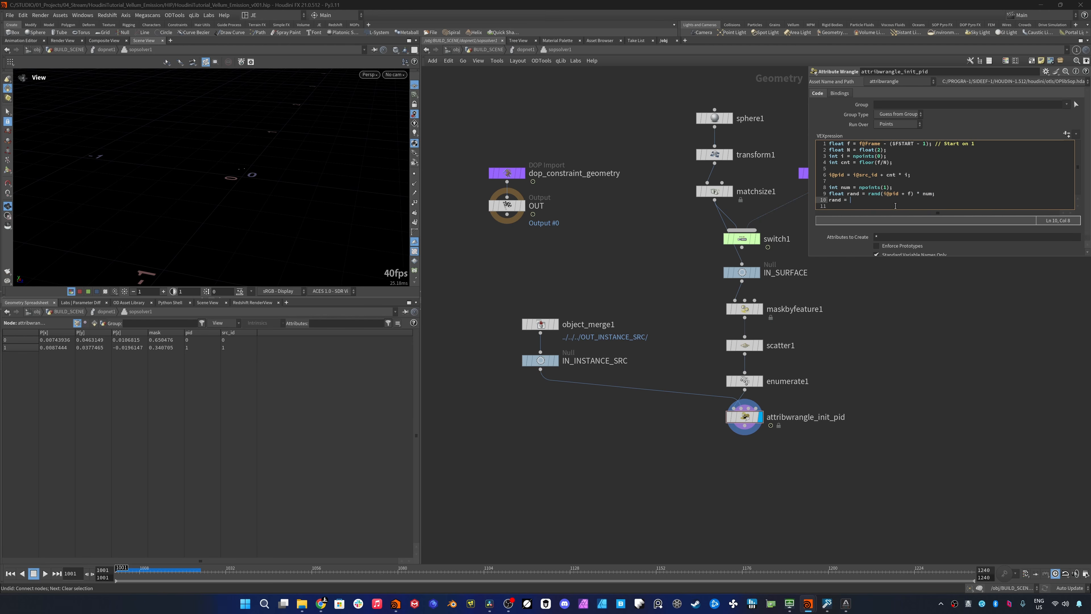
{"action": "type", "text": "r"}
{"action": "key", "text": "BackSpace"}
{"action": "type", "text": "floor(rand);"}
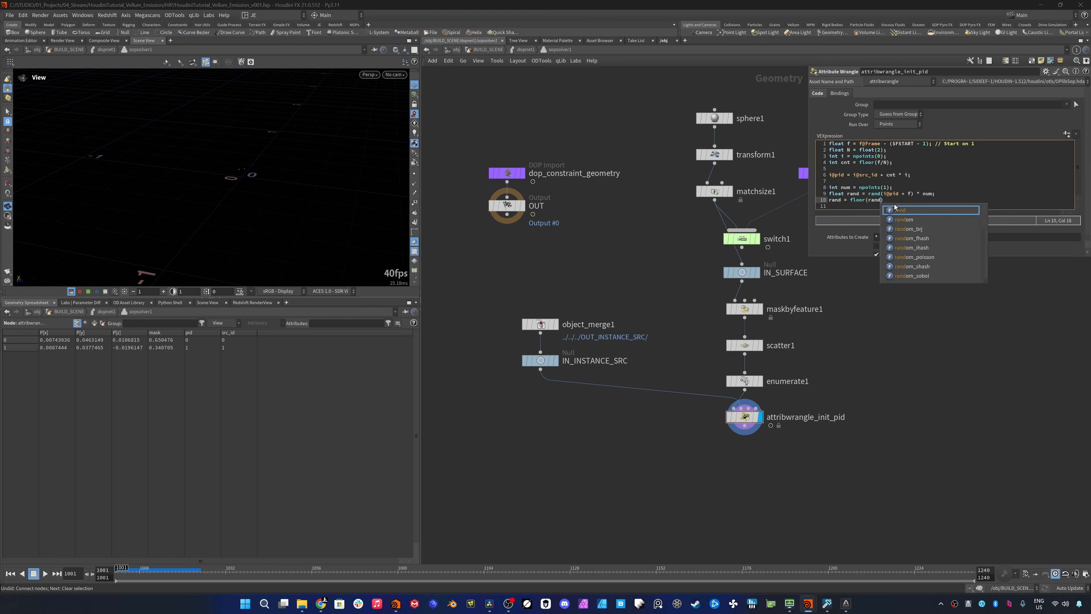
{"action": "key", "text": "Return"}
{"action": "key", "text": "Return"}
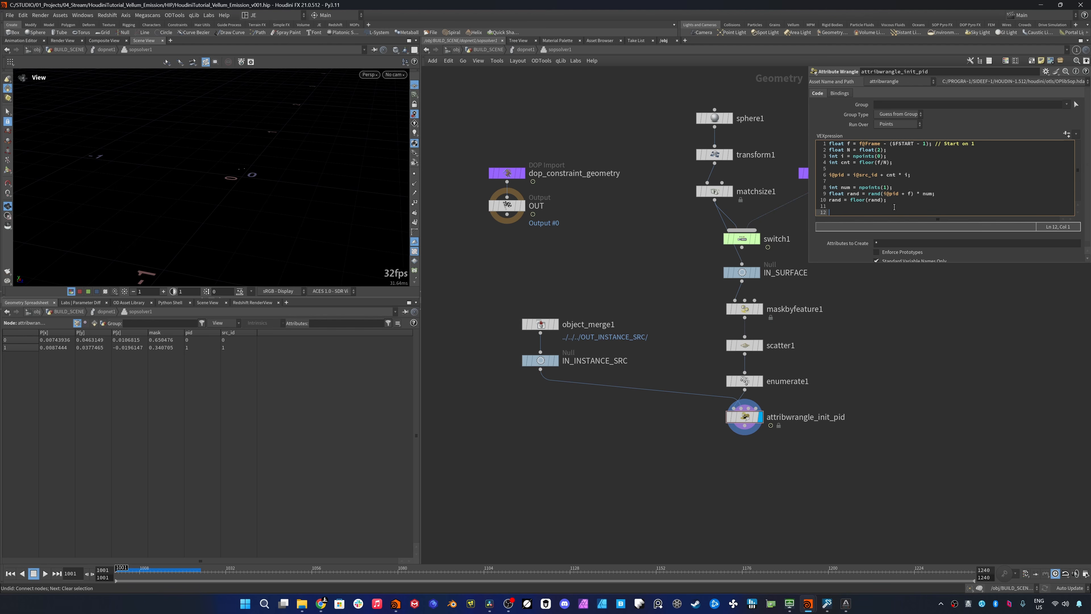
- Add the line s@name = "piece" + itoa(int(rand)); to assign each point a random piece name
{"action": "type", "text": "s@a"}
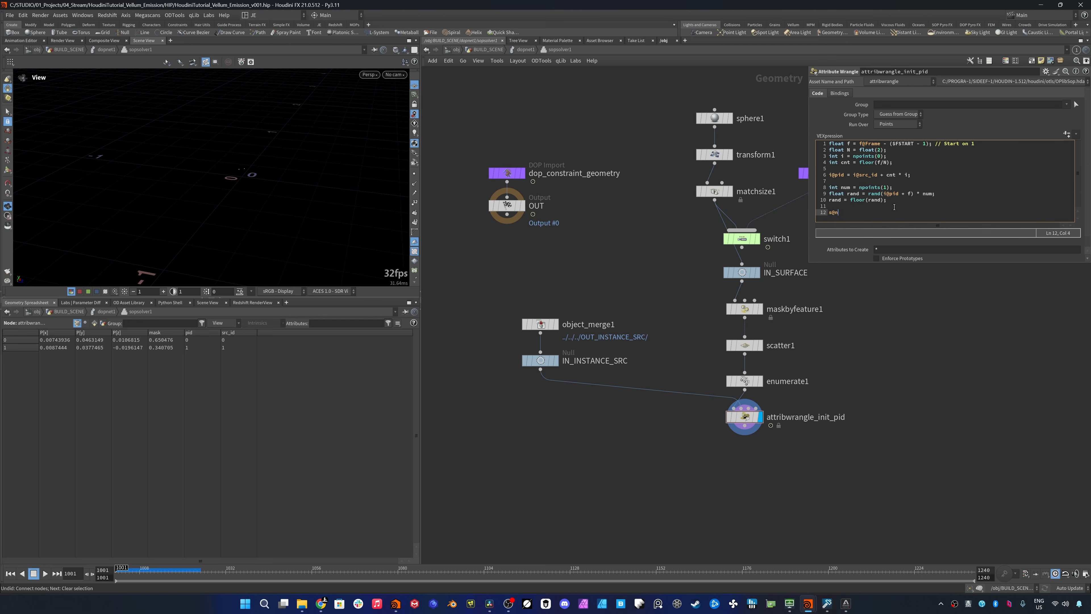
{"action": "type", "text": "ame = \"piece\" + itoa(int("}
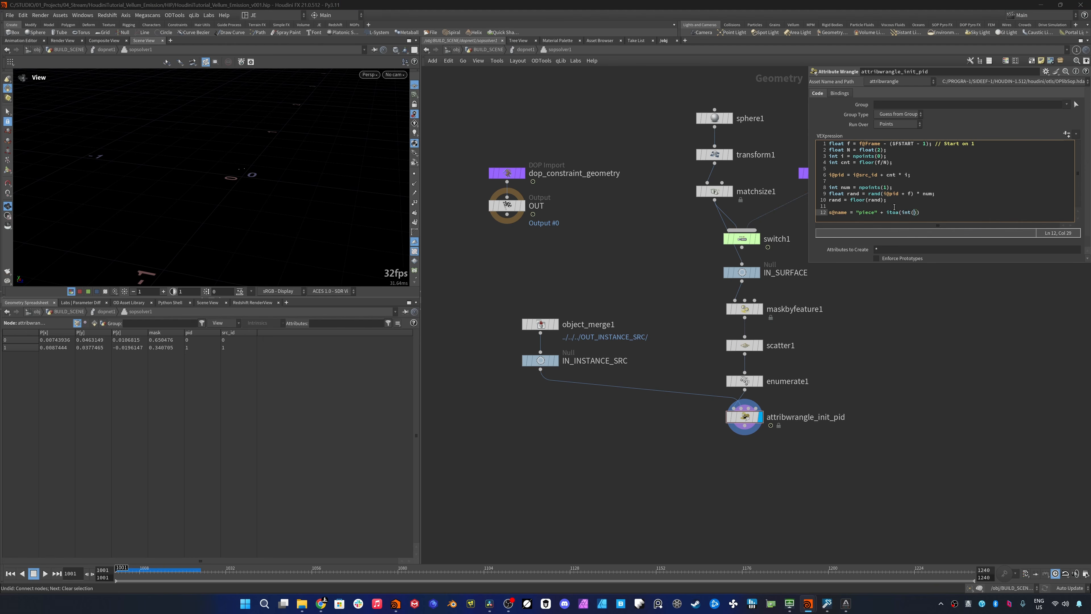
{"action": "type", "text": "rand));"}
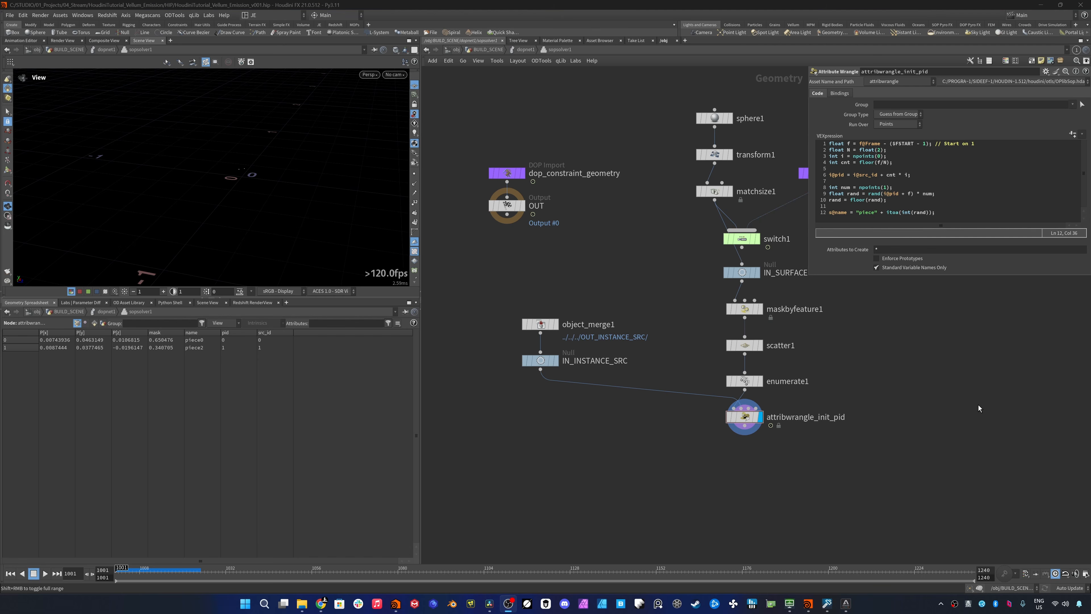
- Add an Attribute Randomize node directly below the attribwrangle_init_pid wrangle and make it the displayed node
{"action": "key", "text": "Tab"}
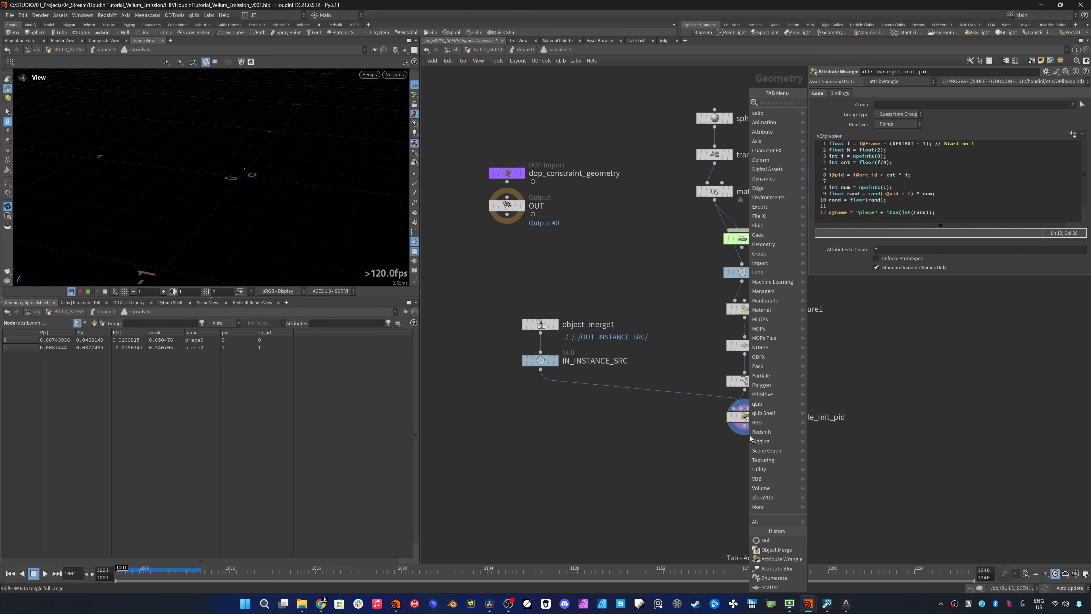
{"action": "type", "text": "attribute r"}
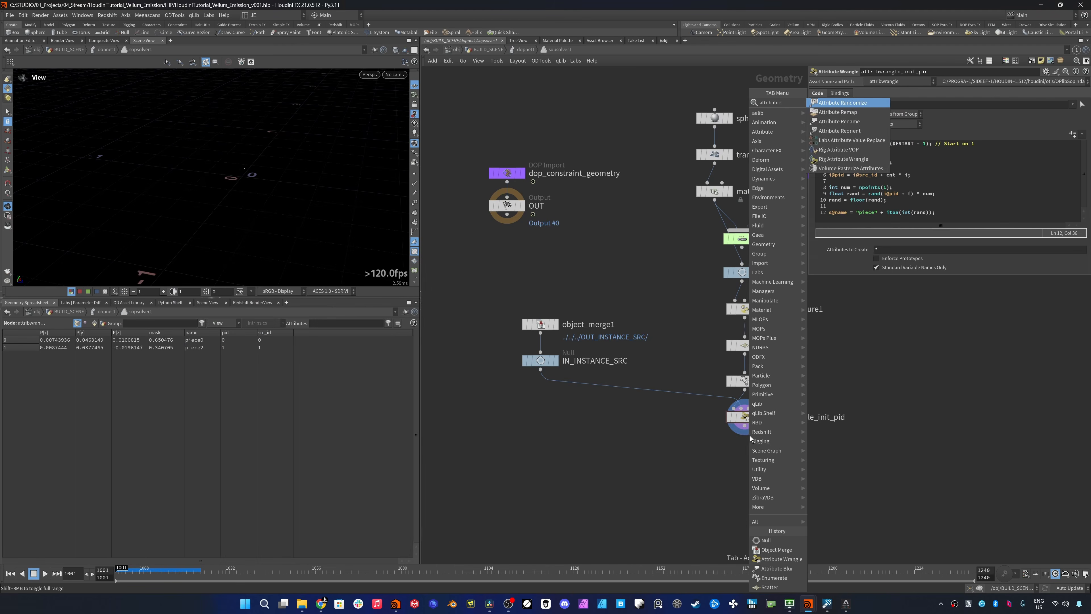
{"action": "key", "text": "Return"}
{"action": "left_click", "coordinate": [746, 456]}
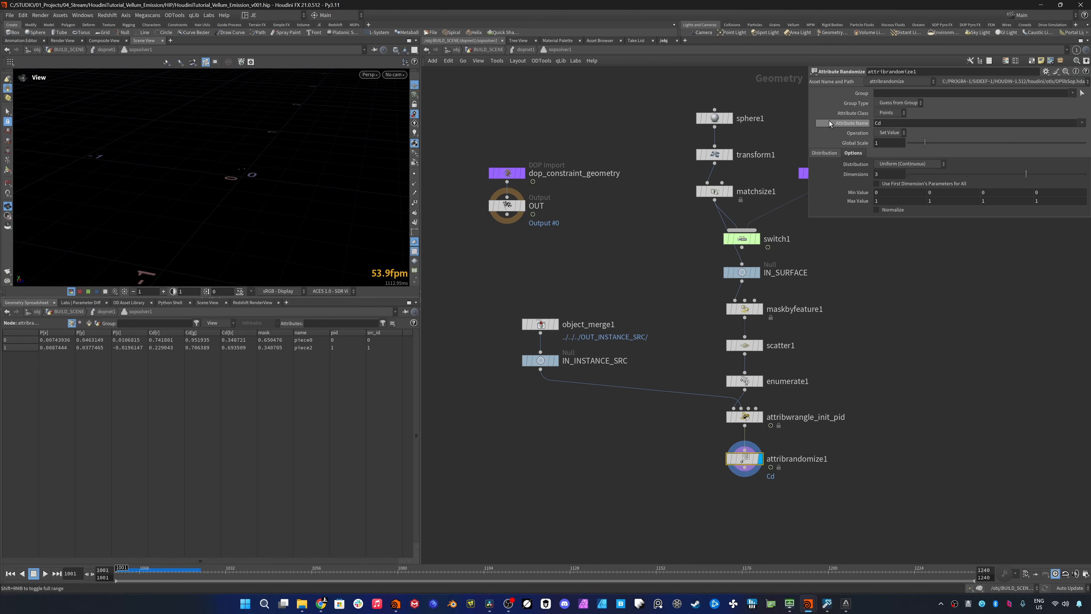
- Set the Attribute Randomize node's attribute name to orient and its dimensions to 4
{"action": "left_click_drag", "start_coordinate": [893, 123], "coordinate": [797, 107]}
{"action": "type", "text": "orient"}
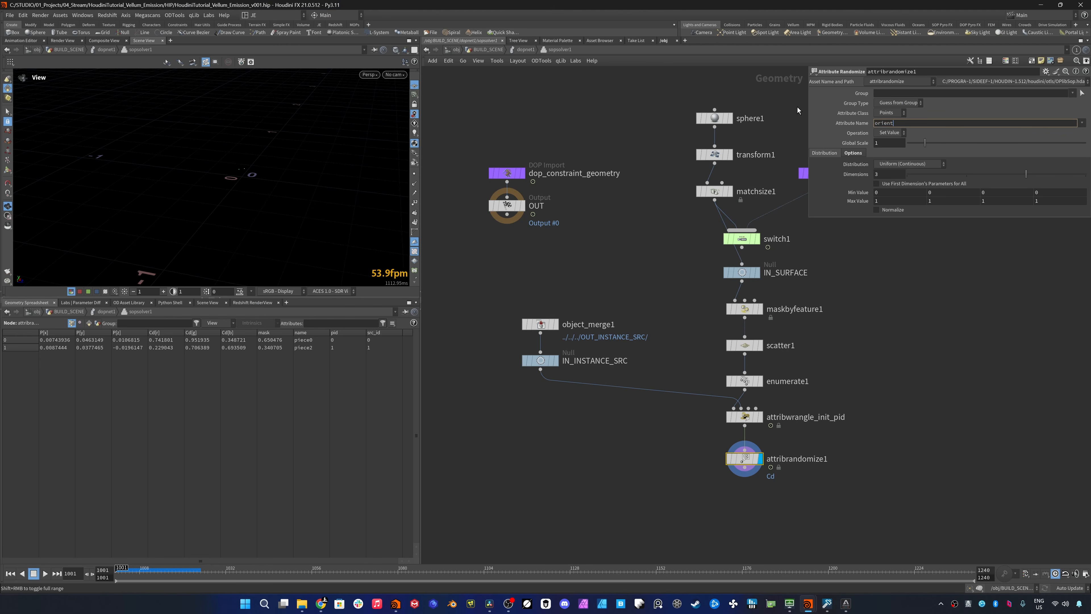
{"action": "key", "text": "Tab"}
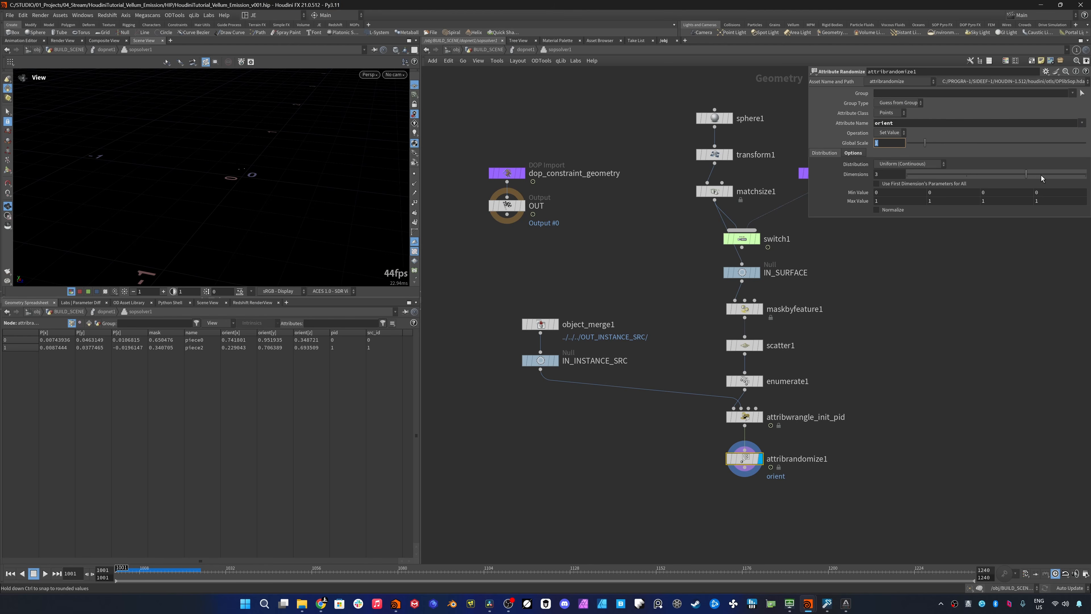
{"action": "left_click_drag", "start_coordinate": [1042, 174], "coordinate": [1086, 175]}
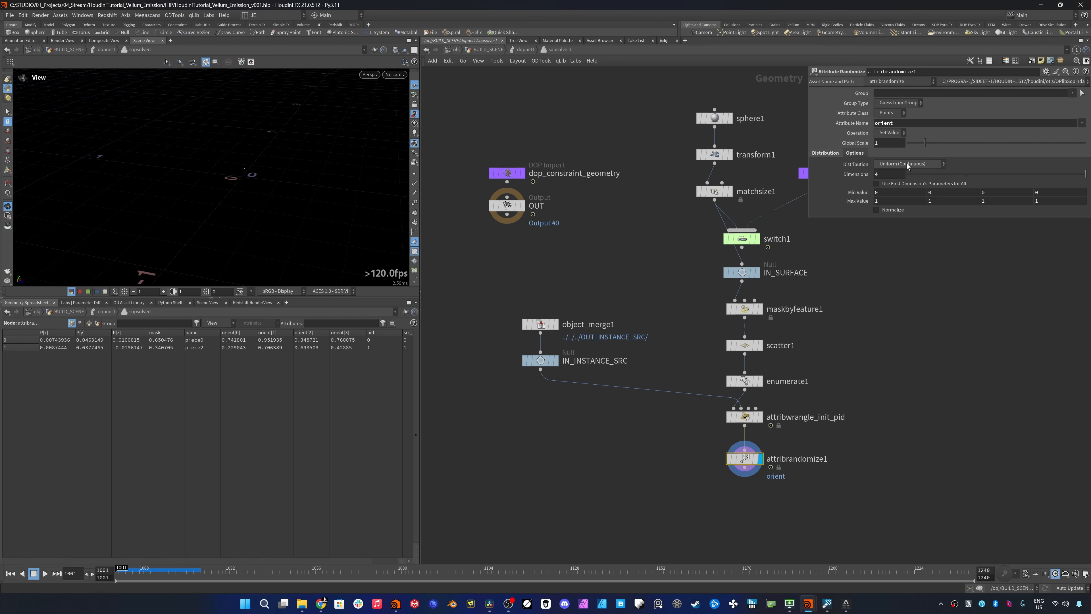
- Set the orient distribution to Inside Sphere and seed it with global seed 6793 and pid as the seed attribute
{"action": "left_click", "coordinate": [907, 163]}
{"action": "left_click", "coordinate": [913, 219]}
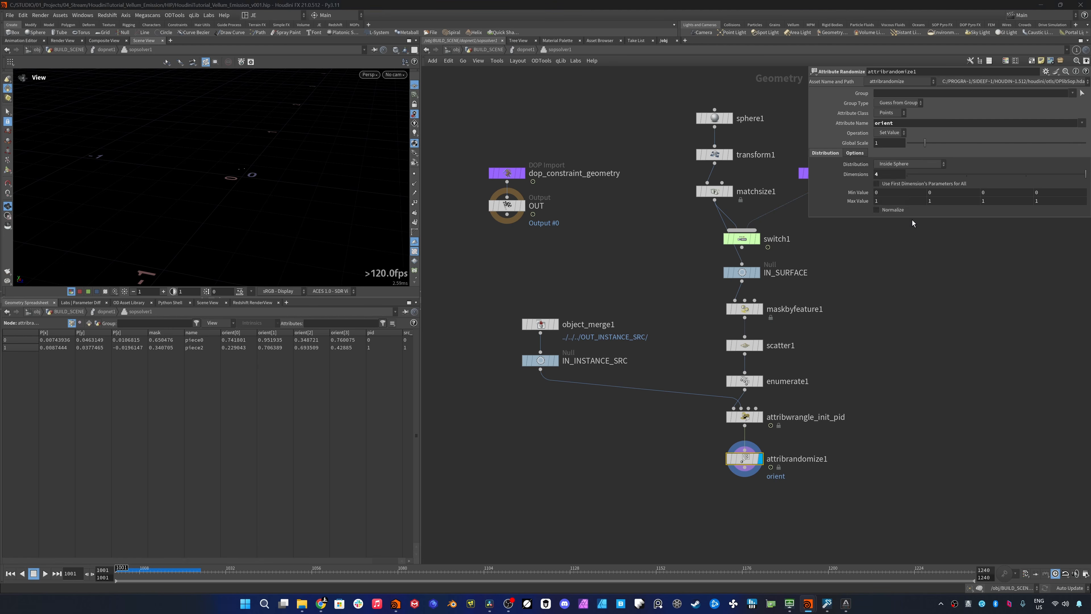
{"action": "left_click", "coordinate": [859, 154]}
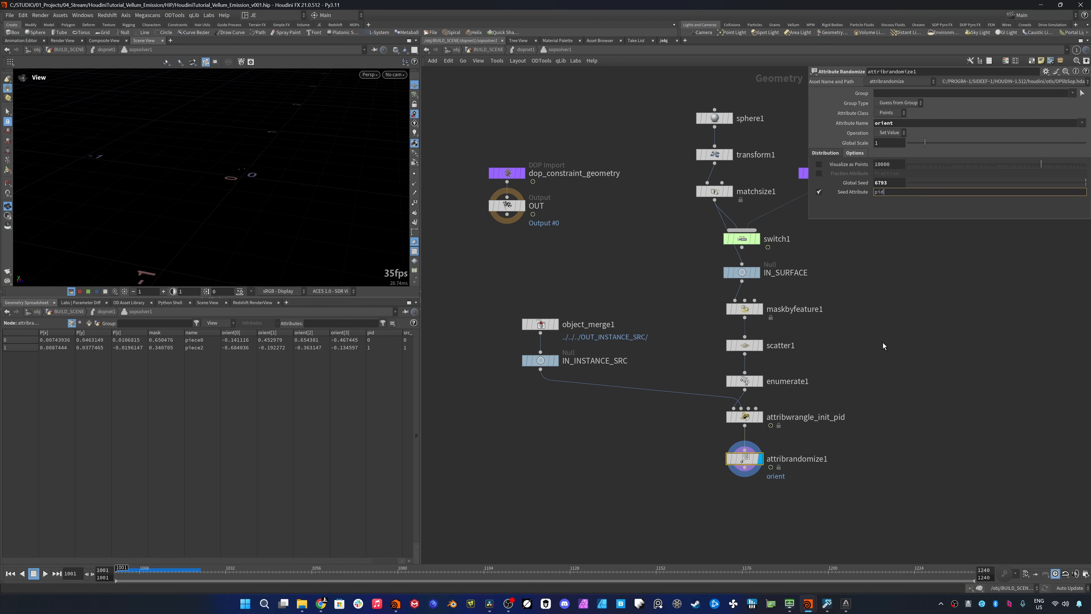
{"action": "key", "text": "Return"}
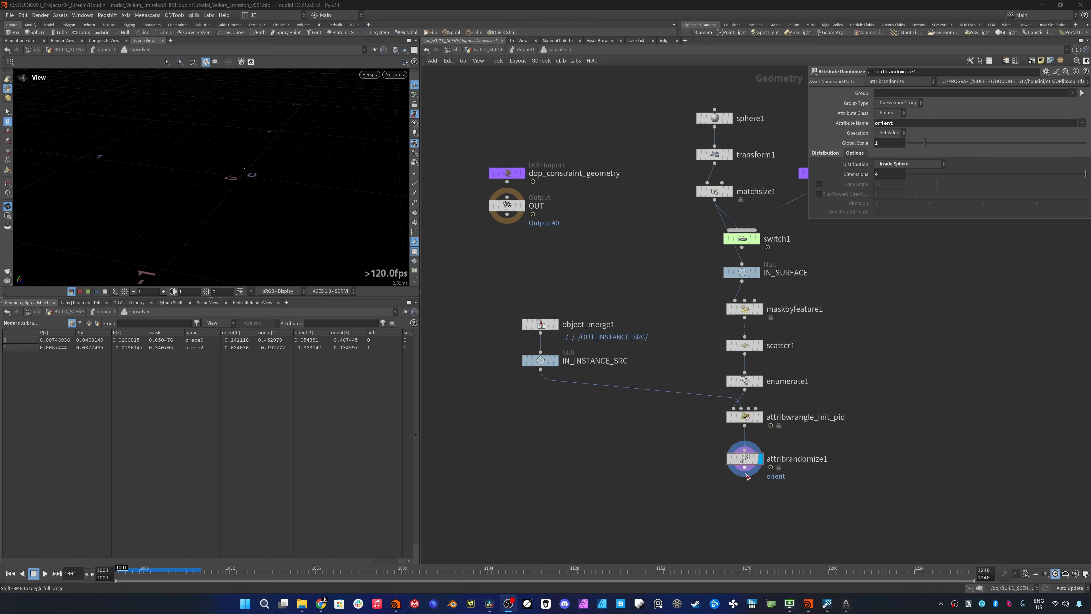
- Add an Attribute Wrangle below attribrandomize1, make it the displayed node and rename it attribwrangle_init_pscale
{"action": "key", "text": "Tab"}
{"action": "type", "text": "attribute wra"}
{"action": "key", "text": "Return"}
{"action": "left_click", "coordinate": [741, 490]}
{"action": "left_click", "coordinate": [761, 494]}
{"action": "left_click", "coordinate": [795, 495]}
{"action": "key", "text": "End"}
{"action": "key", "text": "BackSpace"}
{"action": "type", "text": "_init_pscale"}
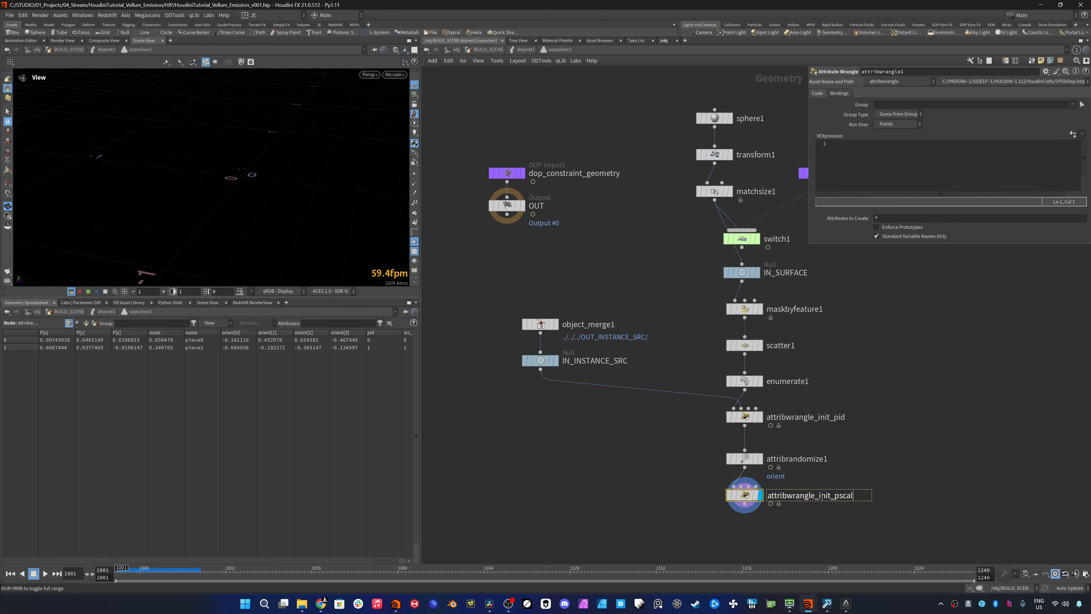
- Write f@pscale = chf("pscale"); in the pscale wrangle, create its Pscale parameter and set it to 0.1
{"action": "left_click", "coordinate": [871, 160]}
{"action": "type", "text": "f@pscale = chf(\"pscale\");"}
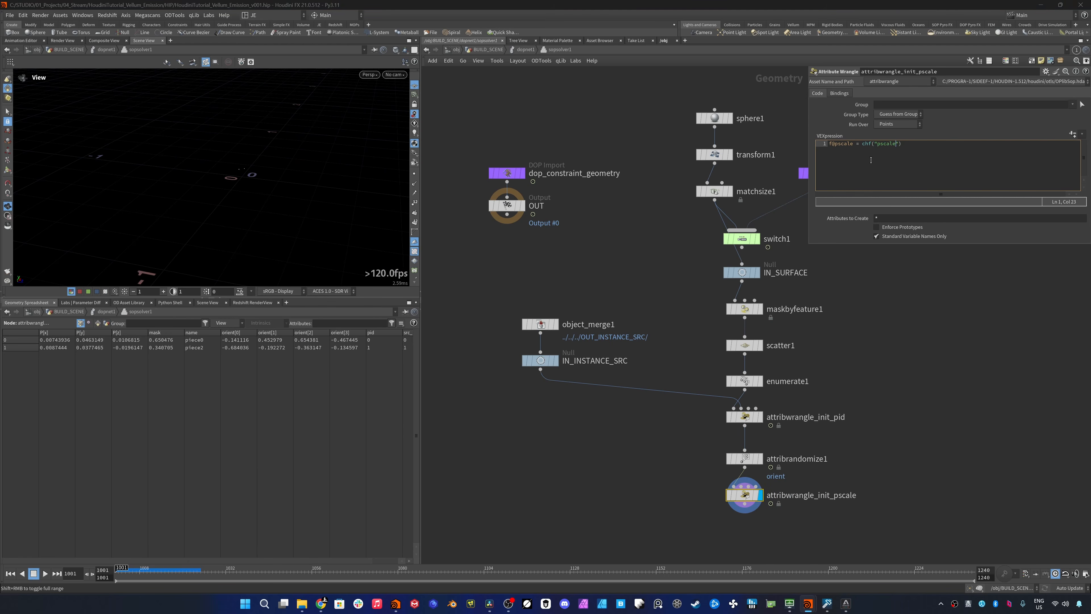
{"action": "left_click", "coordinate": [1073, 133]}
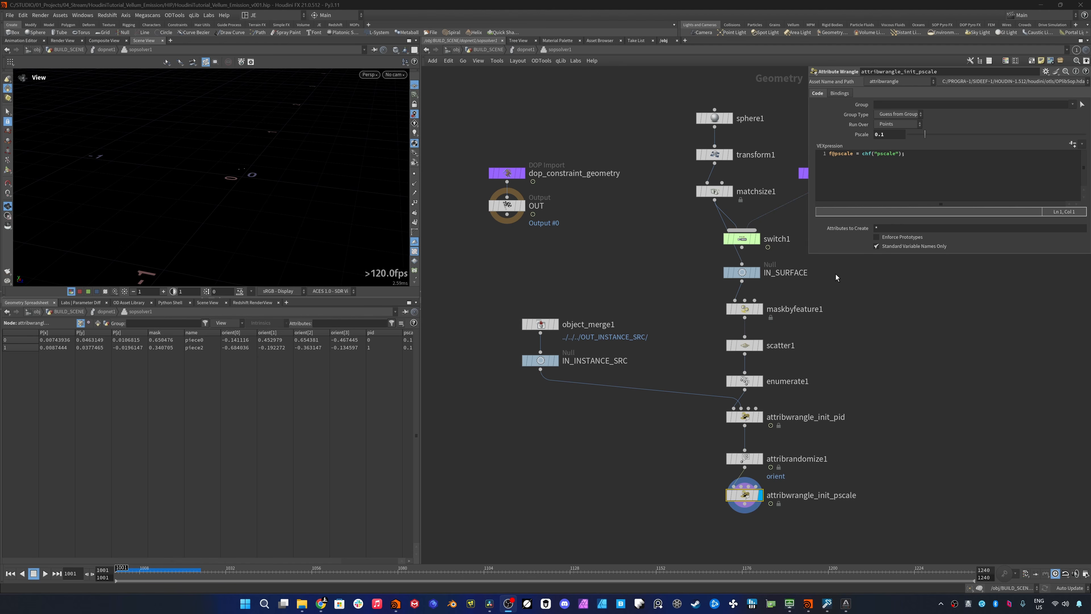
- Add a Point Relax node below attribwrangle_init_pscale, display it and enable Relax in 3D Space
{"action": "key", "text": "Tab"}
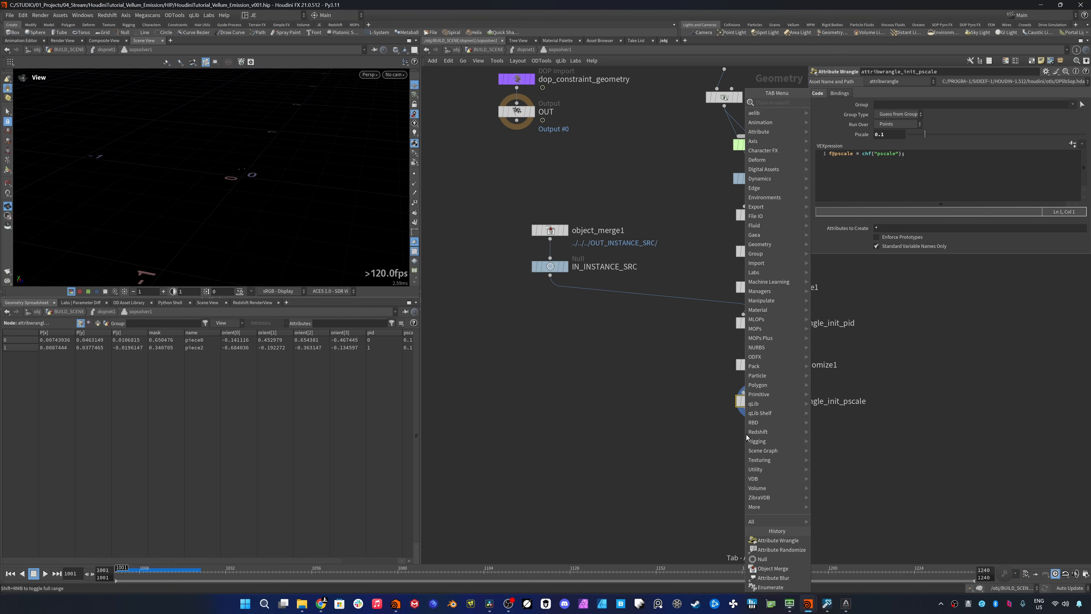
{"action": "type", "text": "point rela"}
{"action": "key", "text": "Return"}
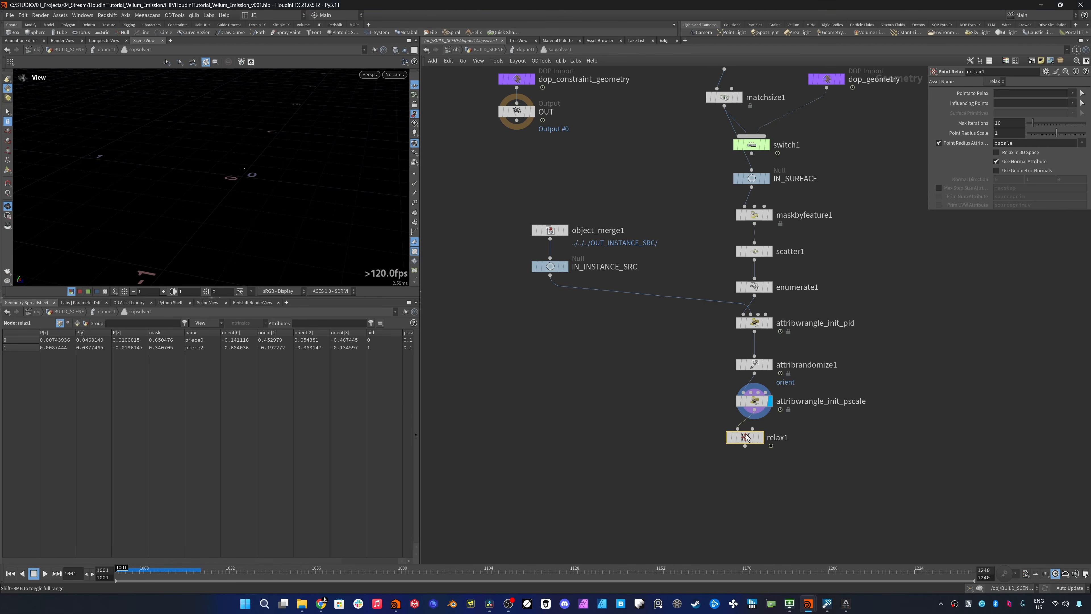
{"action": "left_click", "coordinate": [769, 438]}
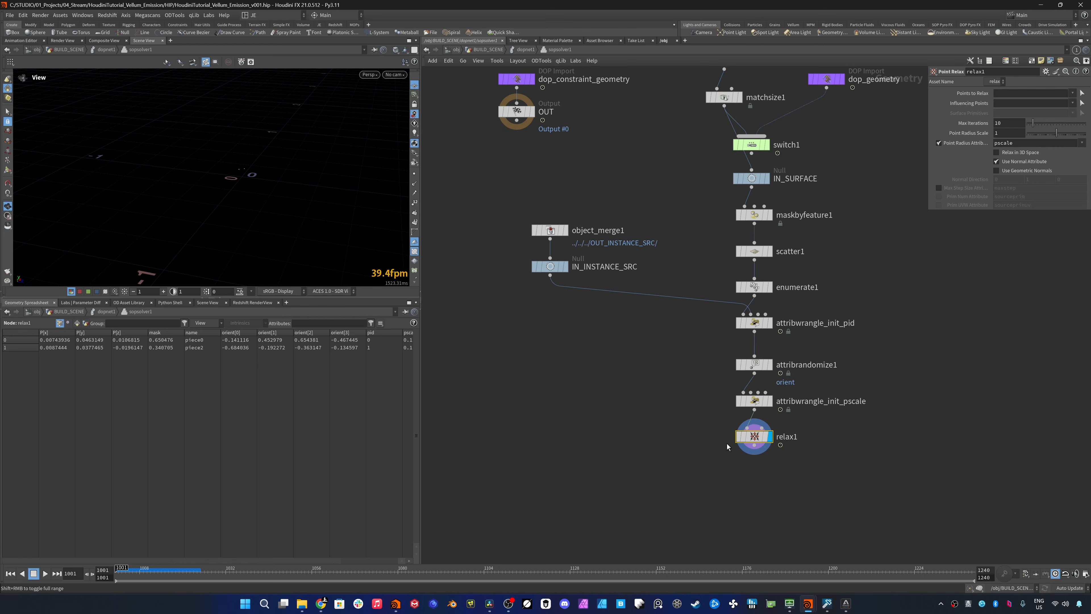
{"action": "left_click", "coordinate": [1022, 152]}
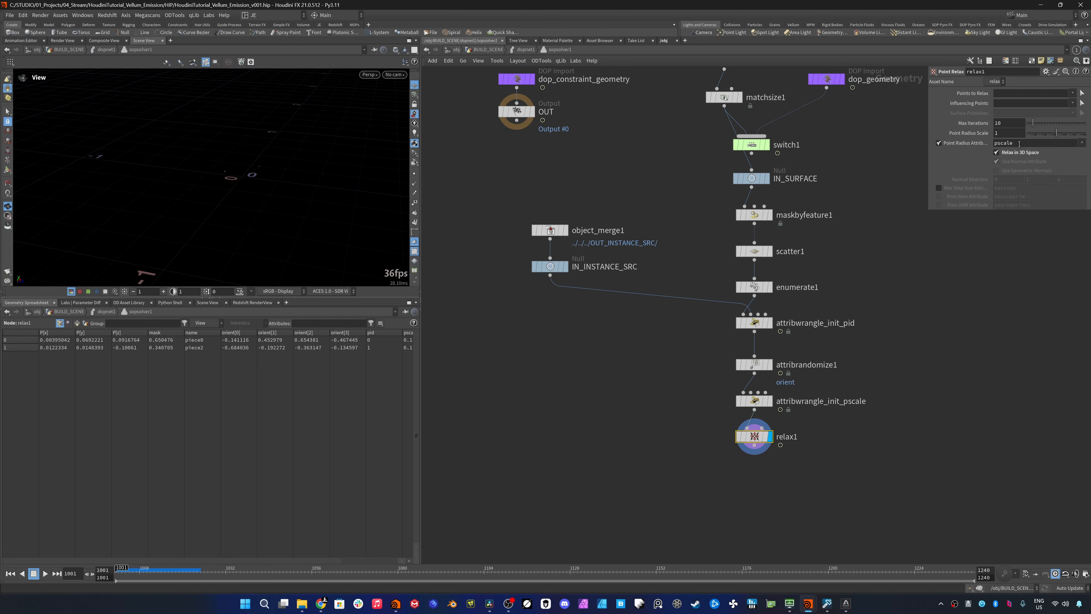
- Copy IN_INSTANCE_SRC onto the relaxed points with a displayed Copy to Points node, using name as the piece attribute
{"action": "key", "text": "Tab"}
{"action": "type", "text": "copytop"}
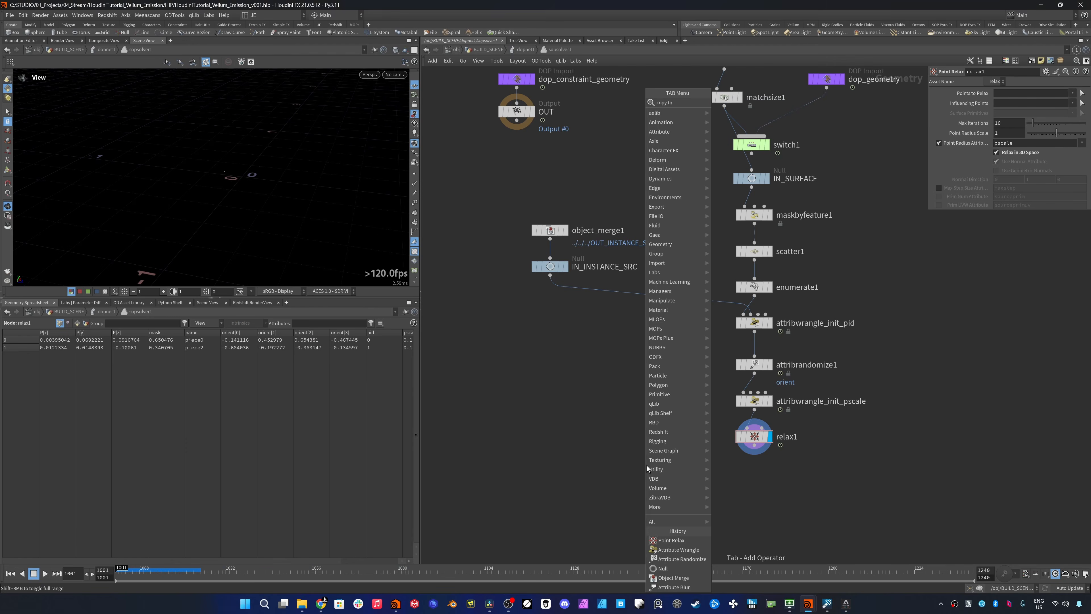
{"action": "key", "text": "Return"}
{"action": "left_click", "coordinate": [647, 465]}
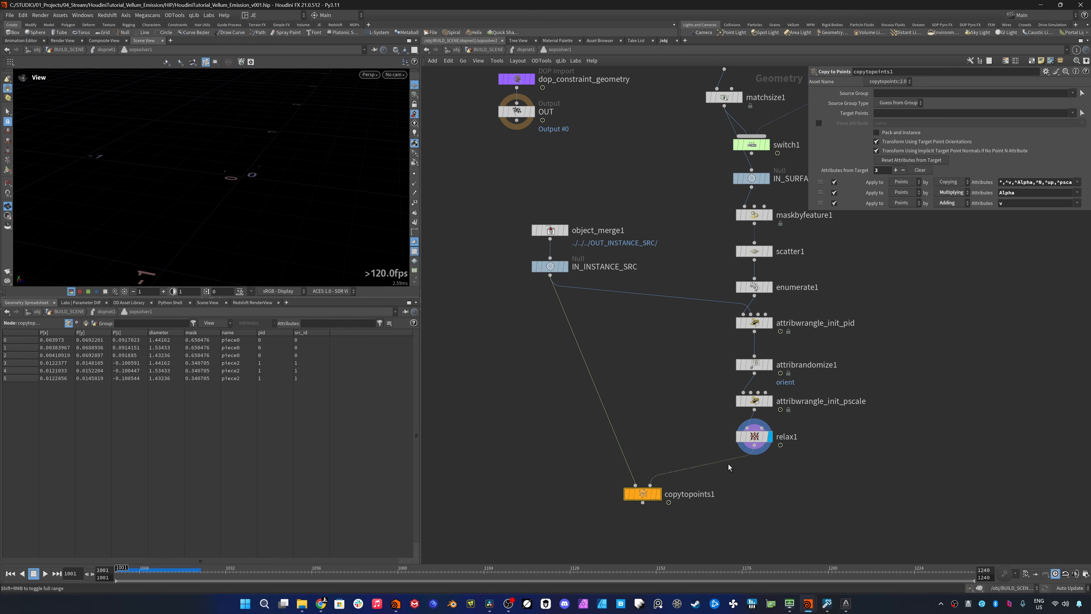
{"action": "left_click", "coordinate": [819, 123]}
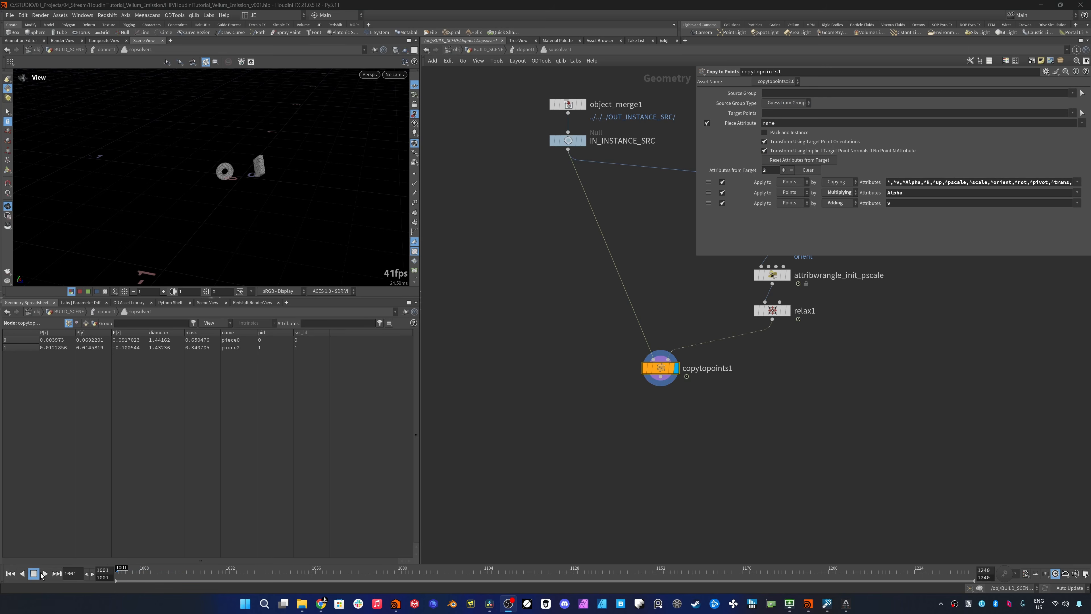
{"action": "left_click", "coordinate": [45, 573]}
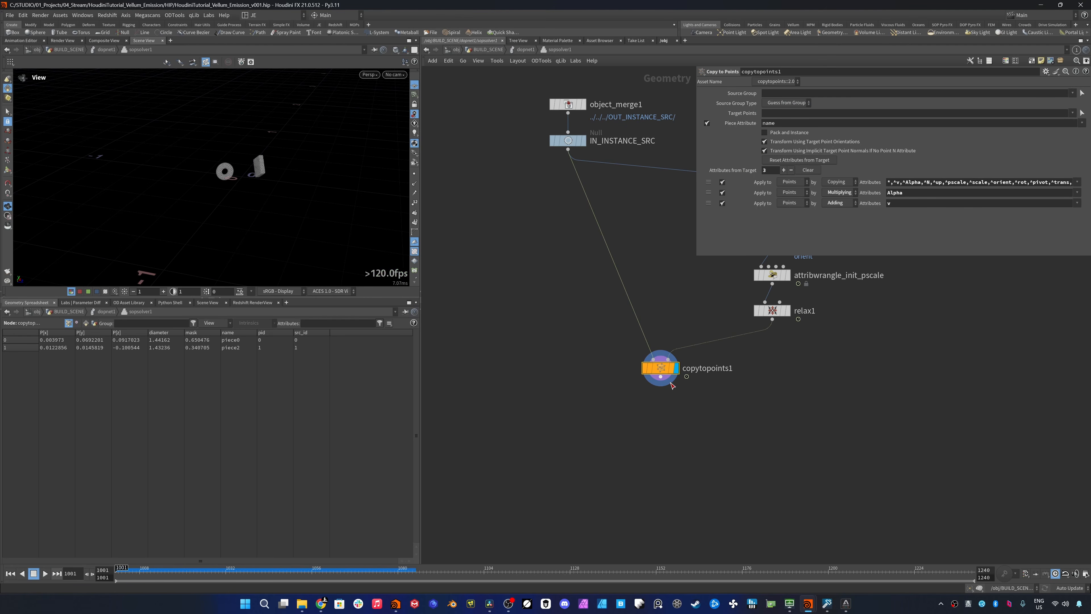
- Add a displayed Unpack node below copytopoints1 and have it transfer the pid and name attributes
{"action": "key", "text": "Tab"}
{"action": "type", "text": "u"}
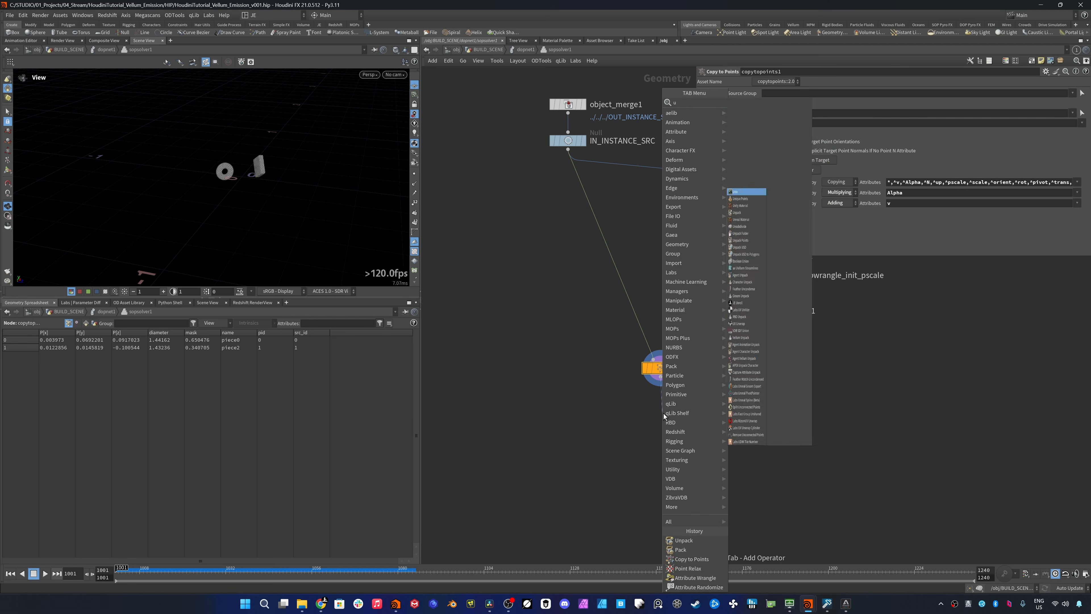
{"action": "type", "text": "npack"}
{"action": "key", "text": "Return"}
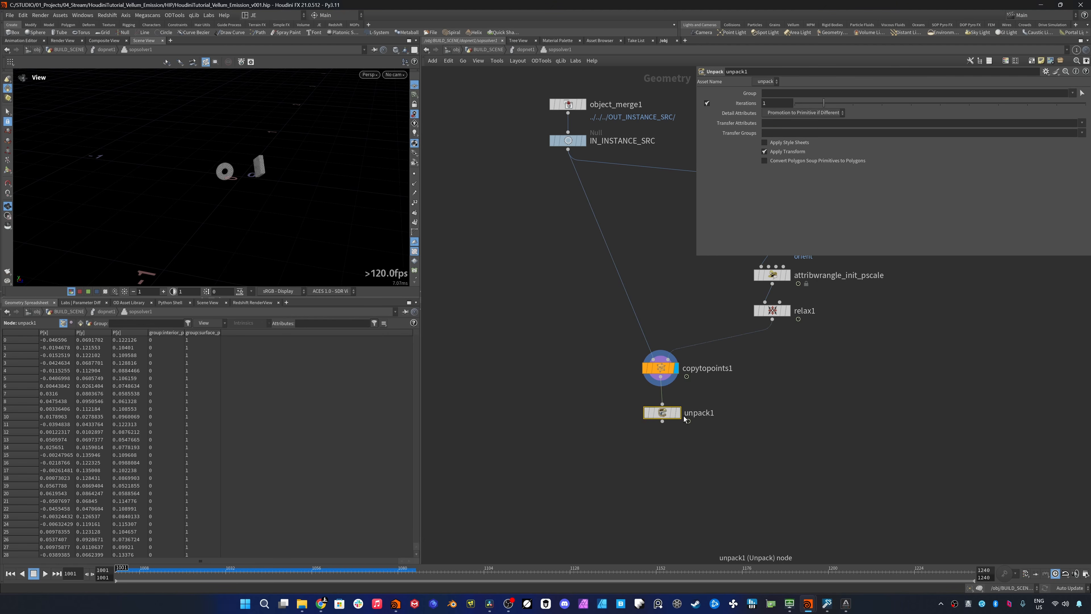
{"action": "left_click", "coordinate": [678, 413]}
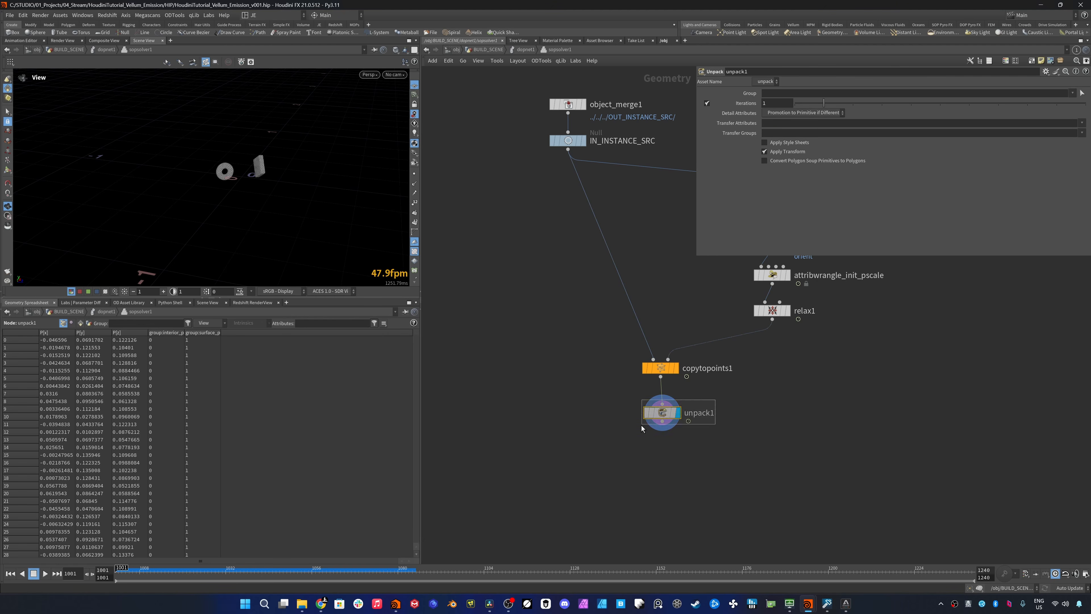
{"action": "left_click", "coordinate": [1082, 124]}
{"action": "left_click", "coordinate": [1069, 151]}
{"action": "left_click", "coordinate": [1082, 124]}
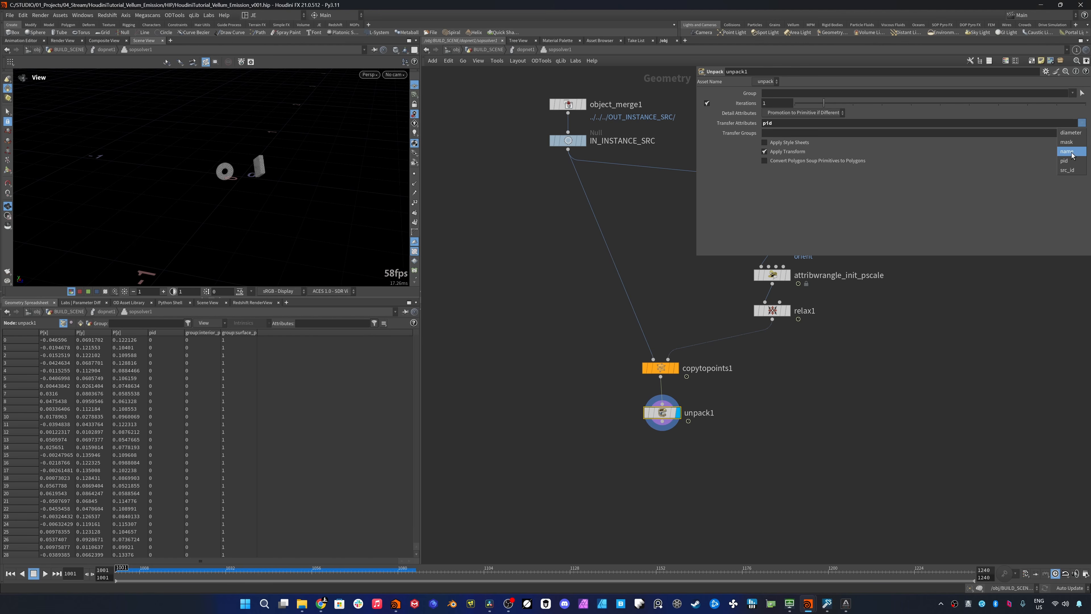
{"action": "left_click", "coordinate": [1070, 151]}
- Stop excluding orient from the attributes copytopoints1 copies from the target, and add orient to unpack1's transferred attributes
{"action": "left_click", "coordinate": [650, 366]}
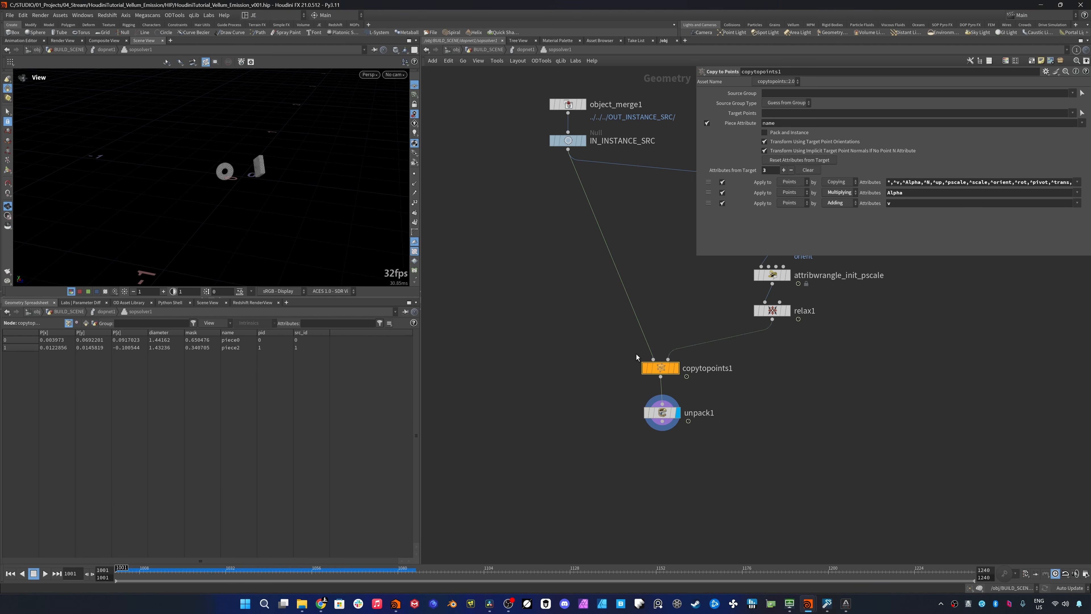
{"action": "left_click", "coordinate": [994, 183]}
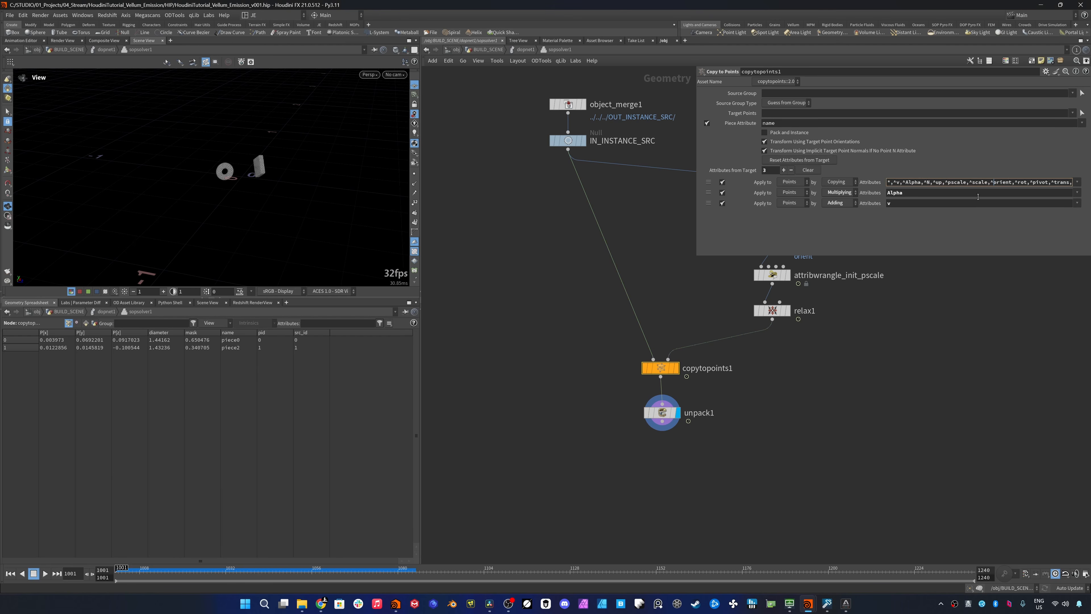
{"action": "key", "text": "BackSpace"}
{"action": "left_click", "coordinate": [675, 411]}
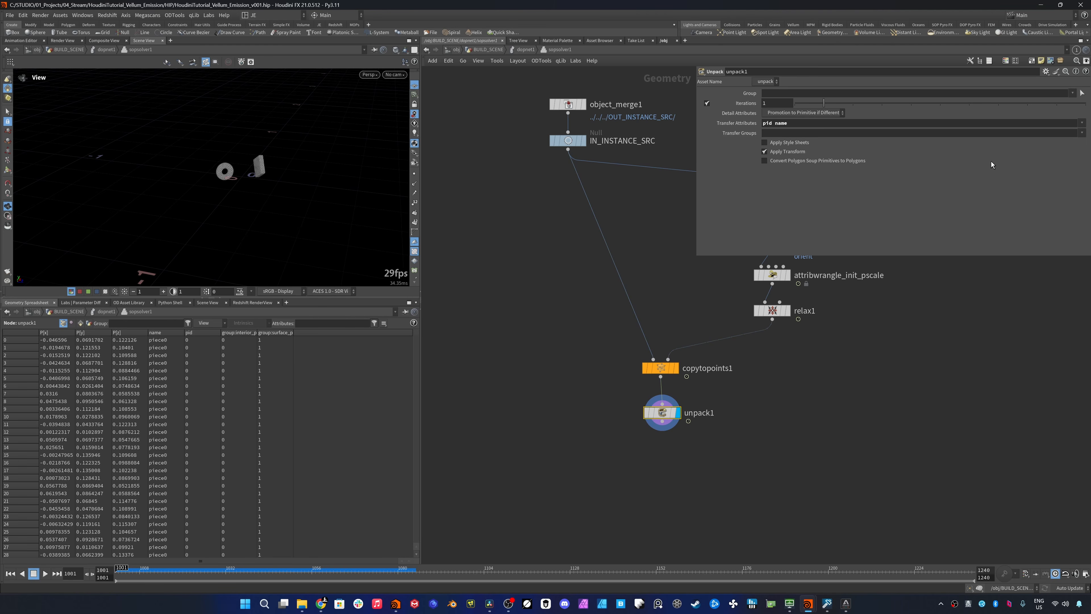
{"action": "left_click", "coordinate": [1082, 123]}
{"action": "left_click", "coordinate": [1071, 165]}
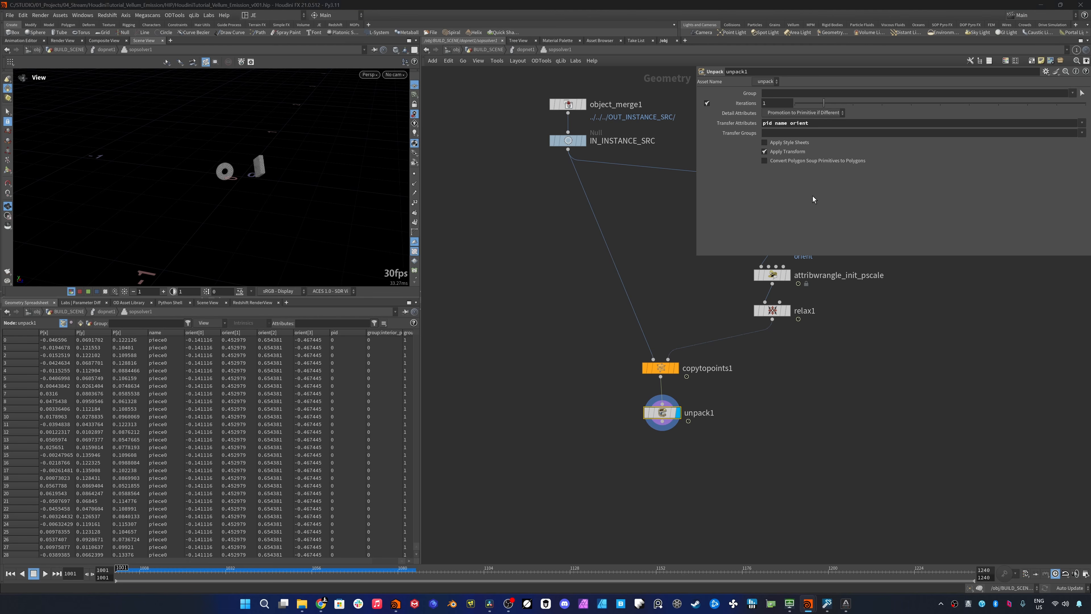
- Add a Vellum Configure Tetrahedral Softbody setup below unpack1 and make its vellumtetrahedral node the displayed one
{"action": "middle_click_drag", "start_coordinate": [680, 448], "coordinate": [685, 370]}
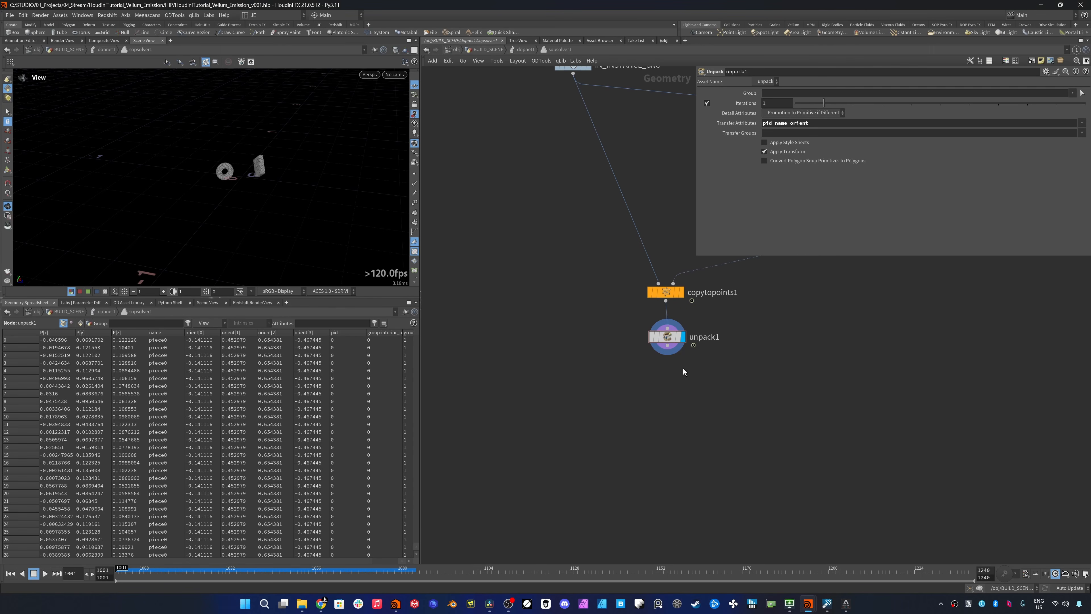
{"action": "left_click", "coordinate": [667, 347]}
{"action": "key", "text": "Tab"}
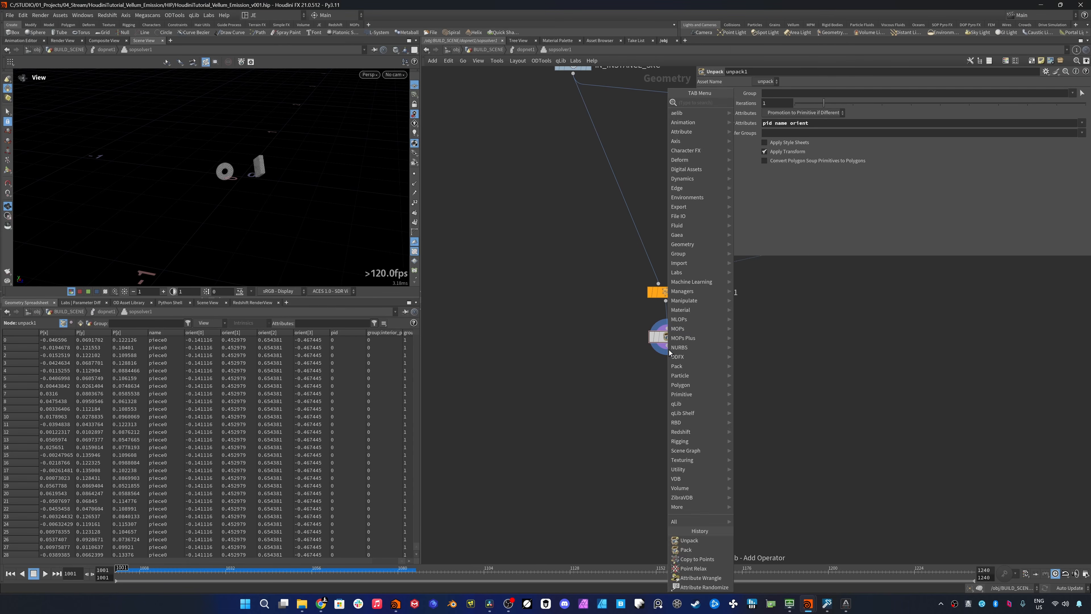
{"action": "type", "text": "vellum configure"}
{"action": "key", "text": "Down"}
{"action": "key", "text": "Down"}
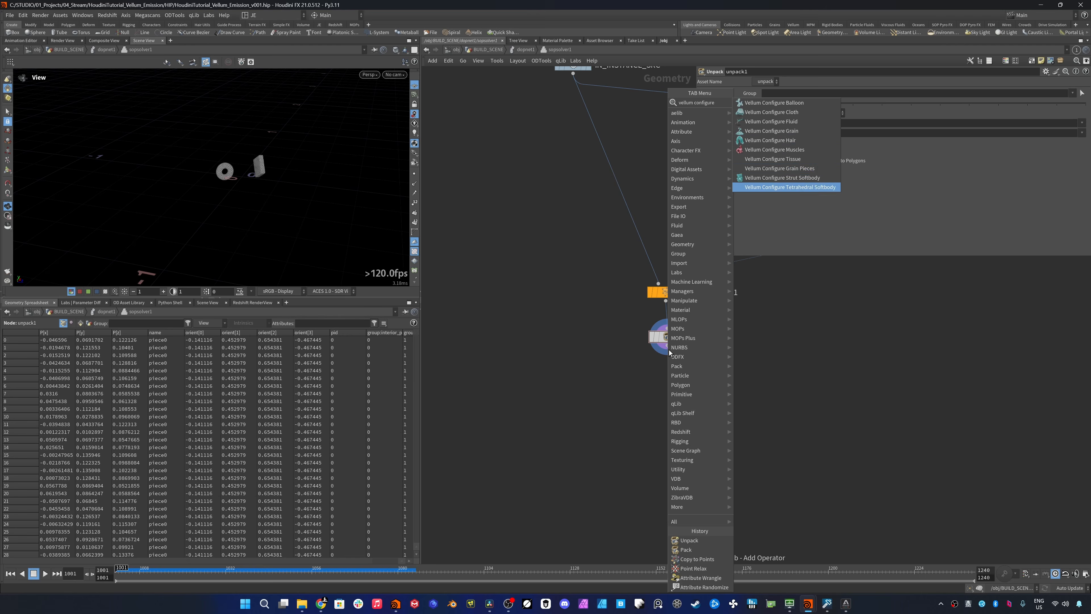
{"action": "key", "text": "Return"}
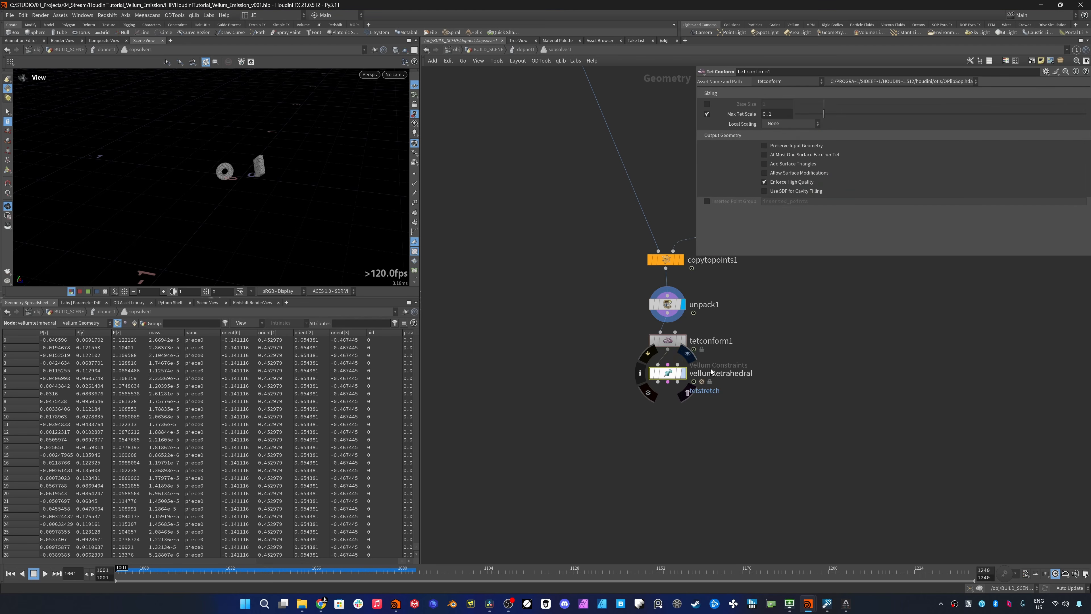
{"action": "left_click", "coordinate": [688, 356]}
{"action": "left_click", "coordinate": [653, 374]}
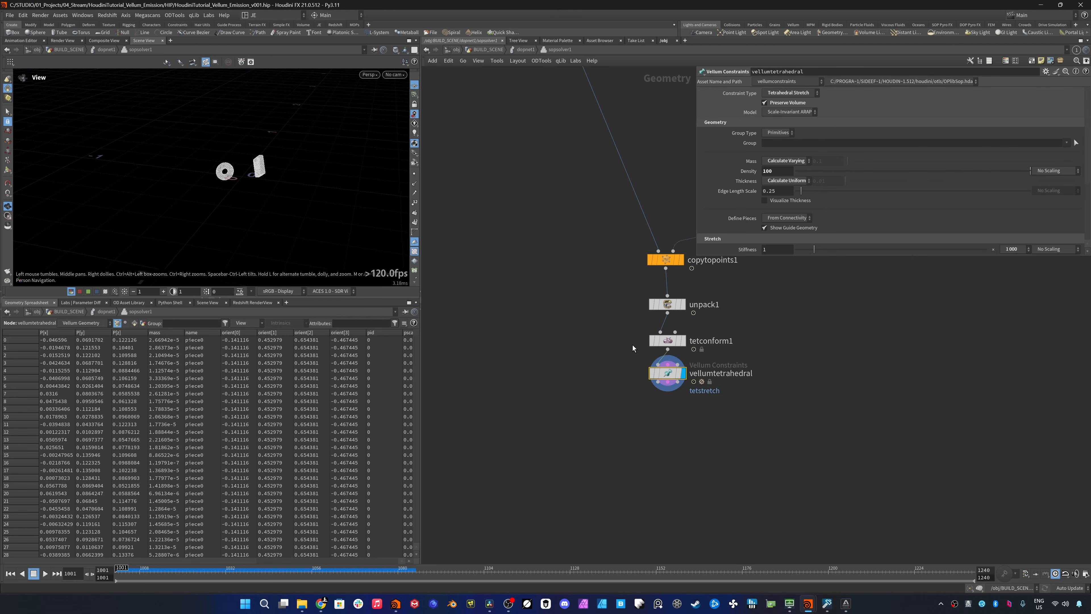
- Set the stretch stiffness multiplier of the vellumtetrahedral constraints to 0.1
{"action": "left_click_drag", "start_coordinate": [719, 257], "coordinate": [742, 397]}
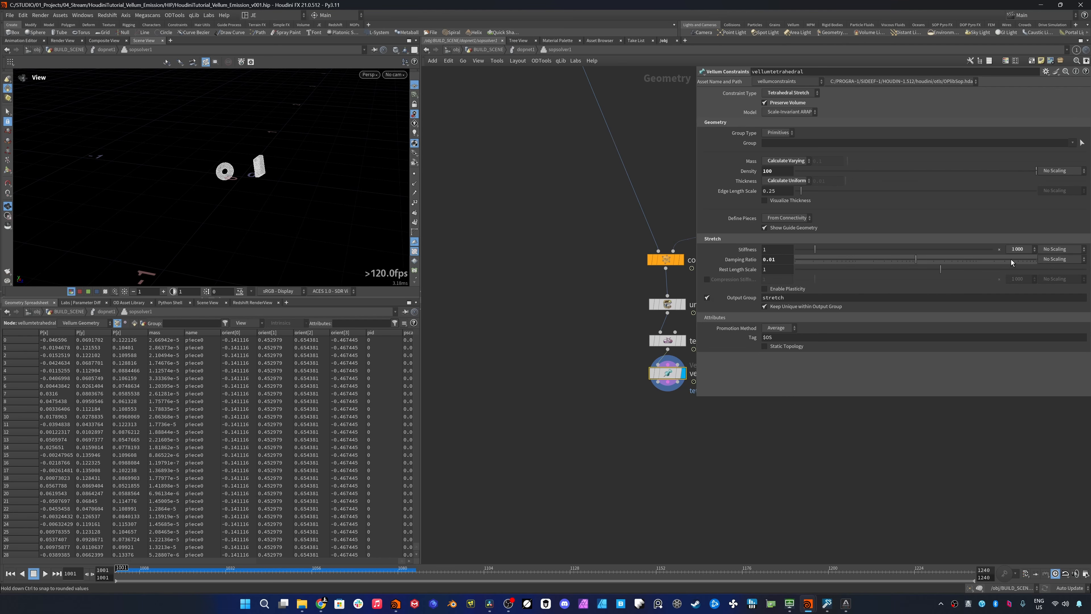
{"action": "left_click", "coordinate": [1016, 250]}
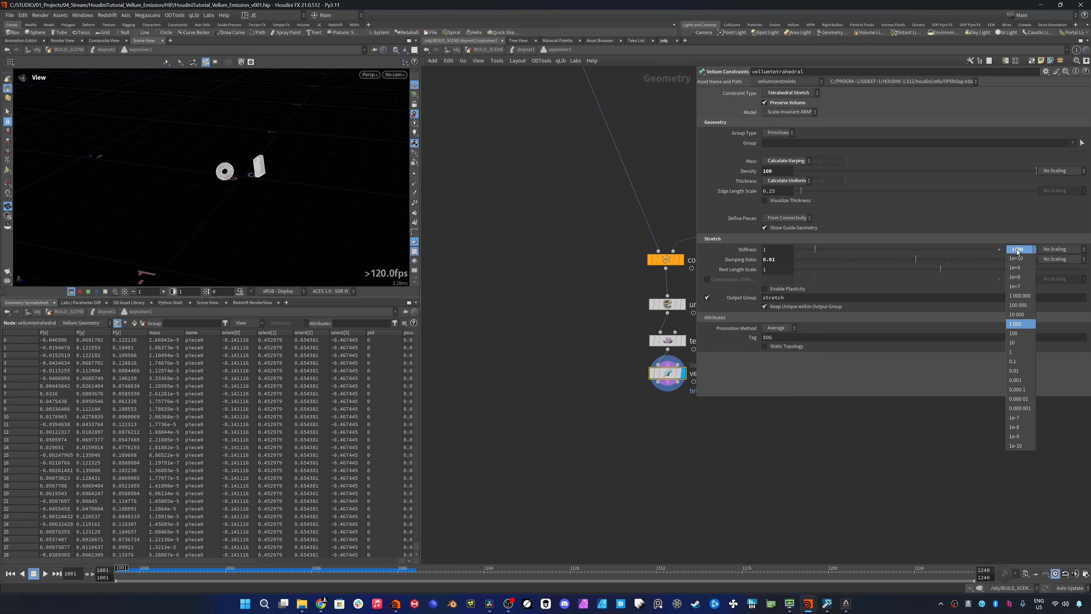
{"action": "left_click", "coordinate": [1019, 361]}
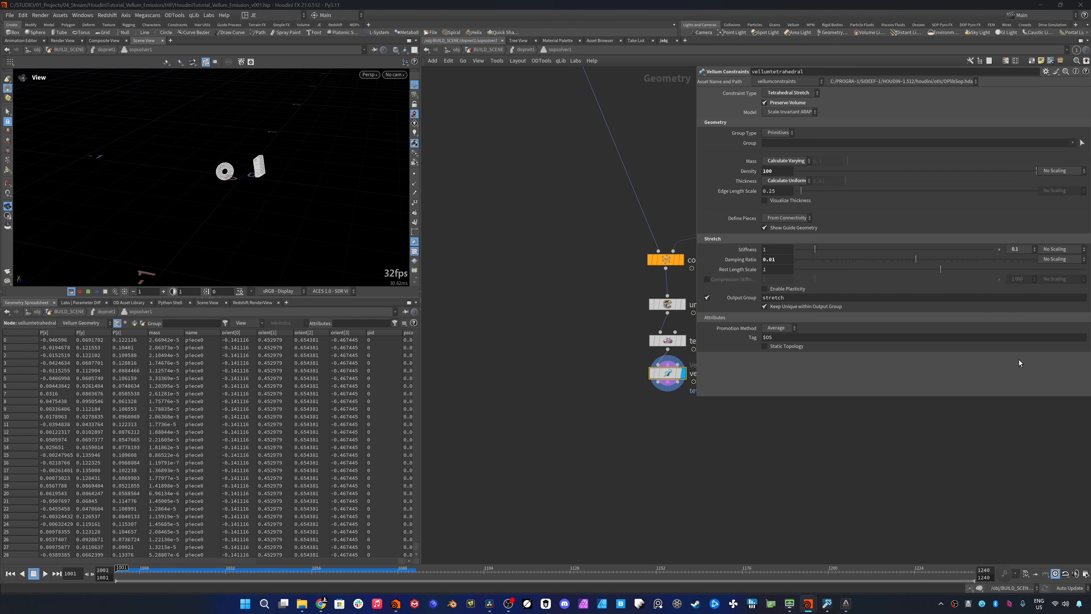
- Connect an Attribute Create node to vellumtetrahedral's geometry output, display it and name its attribute age
{"action": "middle_click_drag", "start_coordinate": [663, 394], "coordinate": [558, 371]}
{"action": "left_click", "coordinate": [552, 359]}
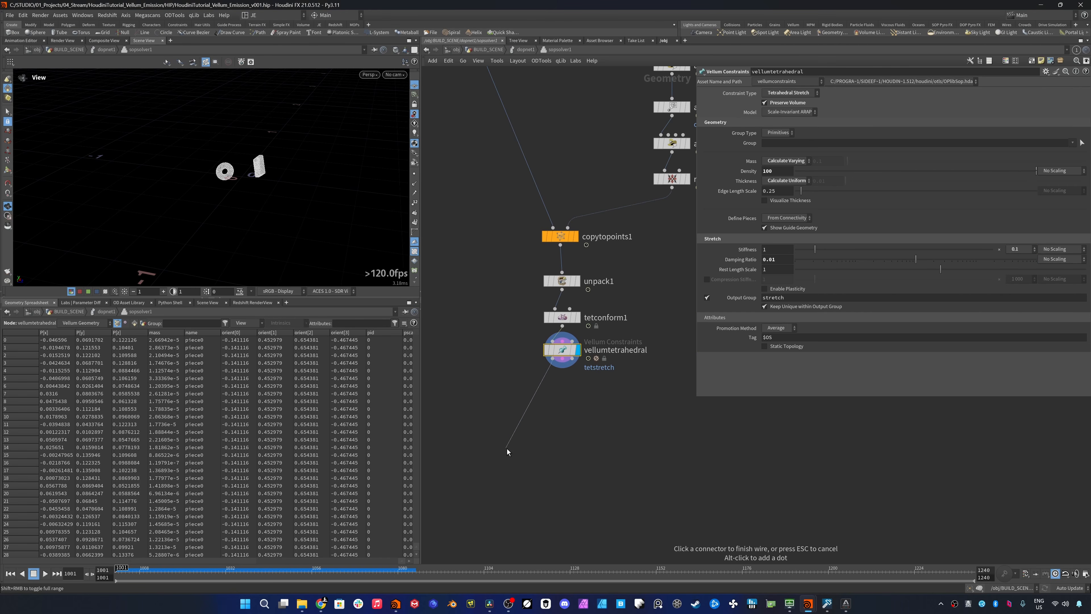
{"action": "key", "text": "Tab"}
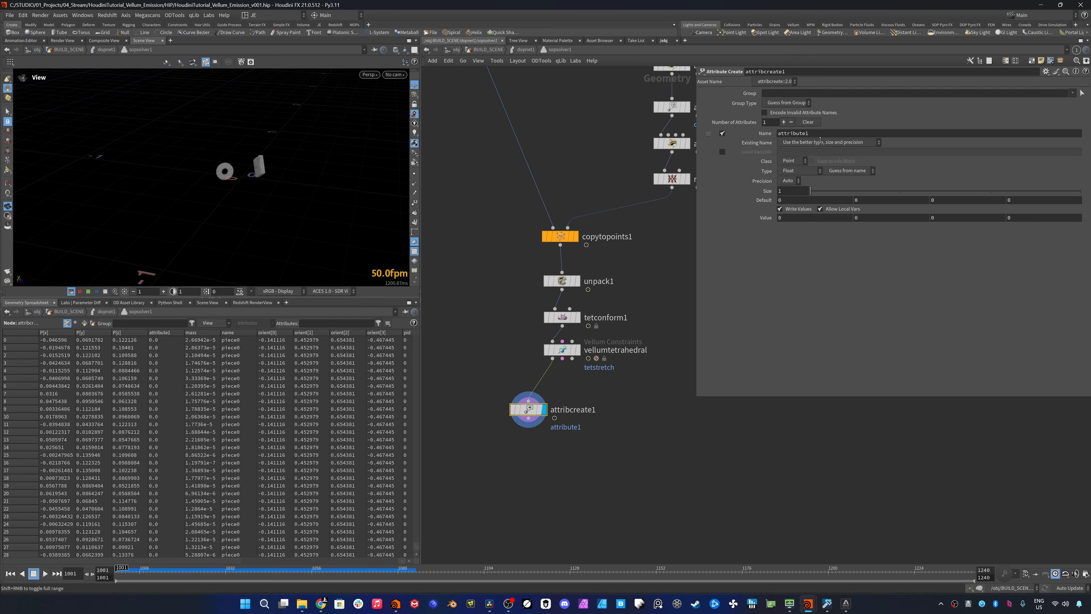
{"action": "double_click", "coordinate": [820, 134]}
{"action": "type", "text": "age"}
{"action": "key", "text": "Return"}
- Add a Null below attribcreate1 and name it OUT_GEO
{"action": "left_click", "coordinate": [529, 419]}
{"action": "key", "text": "Tab"}
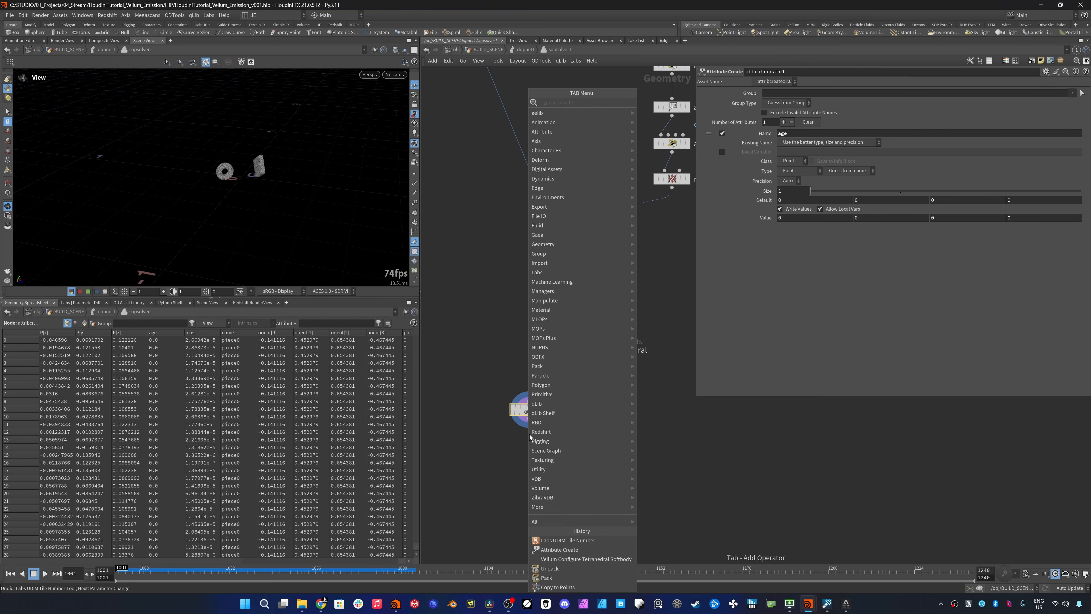
{"action": "type", "text": "null"}
{"action": "key", "text": "Return"}
{"action": "double_click", "coordinate": [557, 446]}
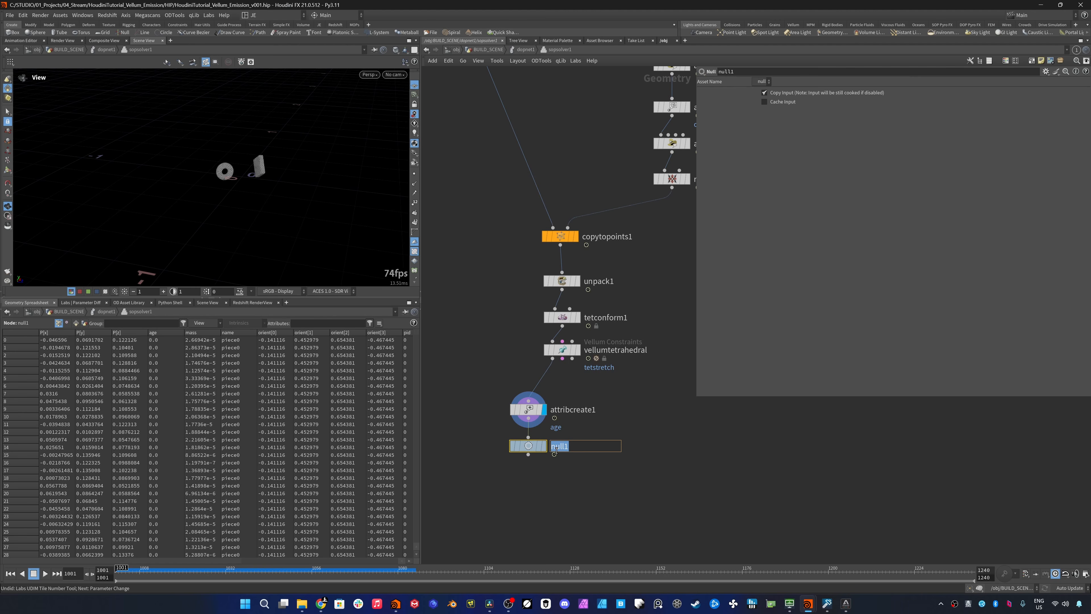
{"action": "type", "text": "OUT_GEO"}
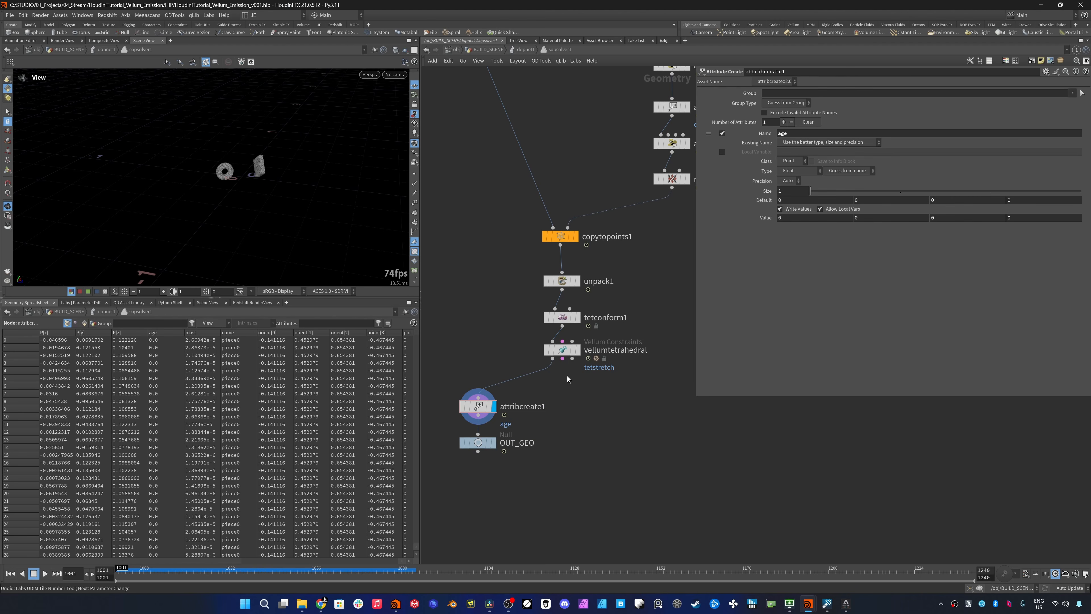
- Connect a Null named OUT_CONS to vellumtetrahedral's constraint output and align it beside OUT_GEO
{"action": "left_click", "coordinate": [563, 359]}
{"action": "key", "text": "Tab"}
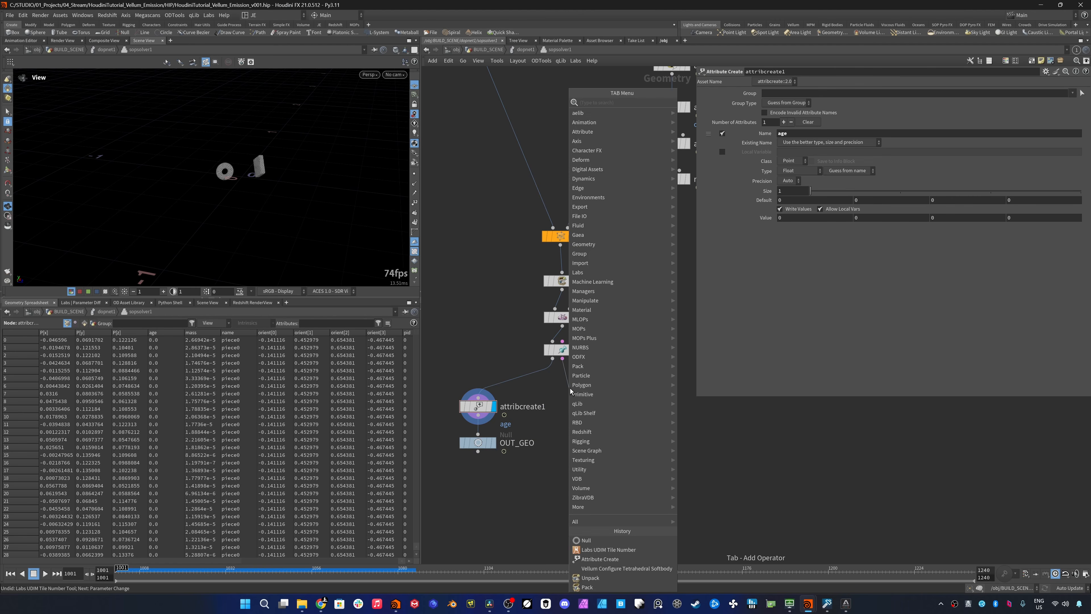
{"action": "type", "text": "null"}
{"action": "key", "text": "Return"}
{"action": "left_click_drag", "start_coordinate": [587, 392], "coordinate": [588, 404]}
{"action": "left_click", "coordinate": [597, 400]}
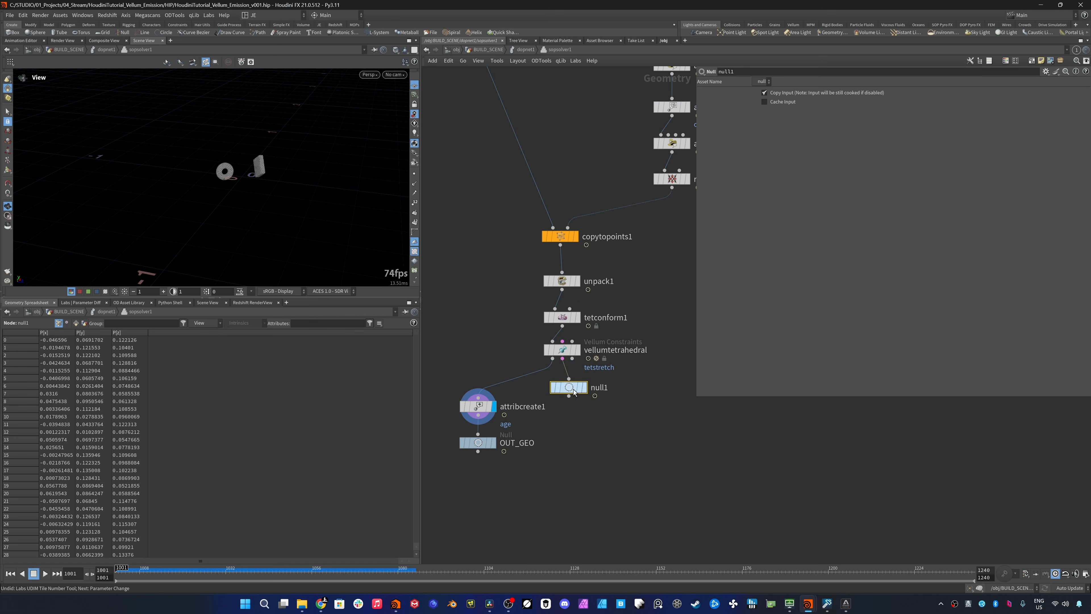
{"action": "left_click", "coordinate": [597, 387]}
{"action": "left_click_drag", "start_coordinate": [580, 389], "coordinate": [584, 401]}
{"action": "left_click", "coordinate": [604, 400]}
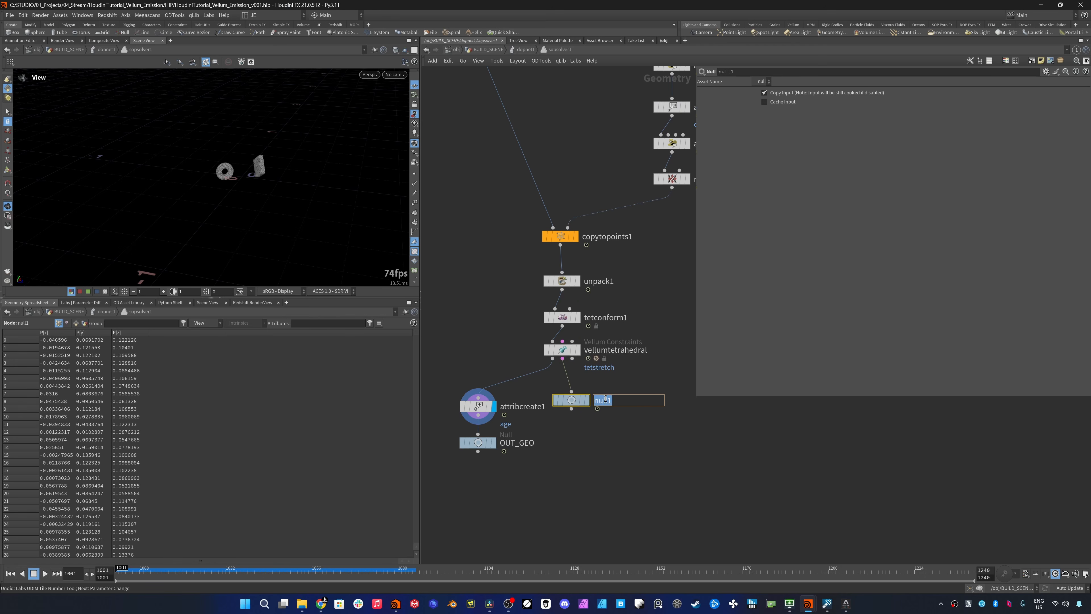
{"action": "type", "text": "OUT_CONS"}
{"action": "key", "text": "Return"}
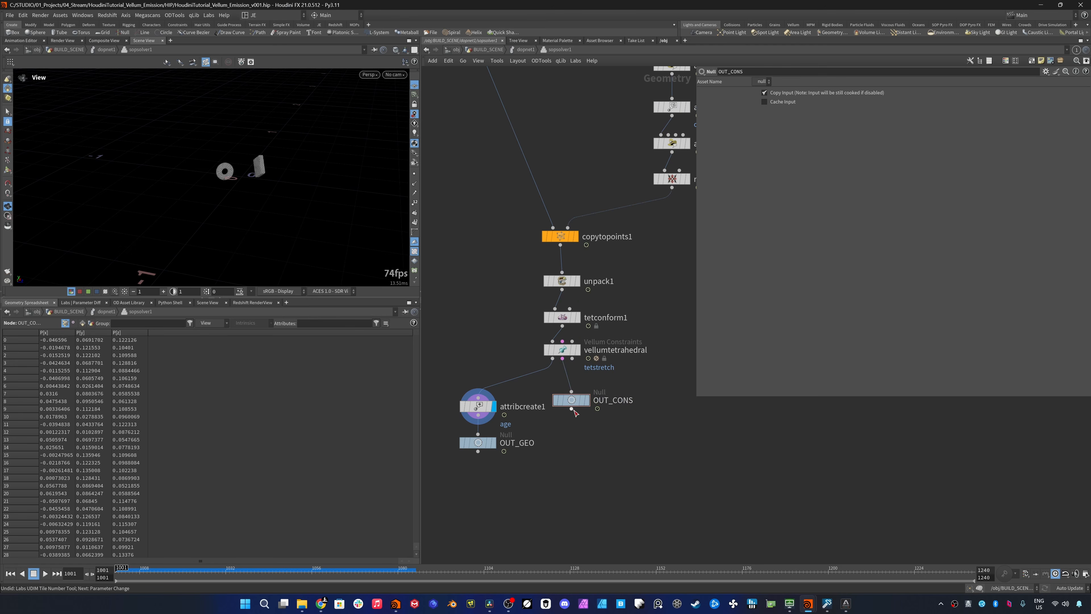
{"action": "left_click_drag", "start_coordinate": [572, 400], "coordinate": [585, 442]}
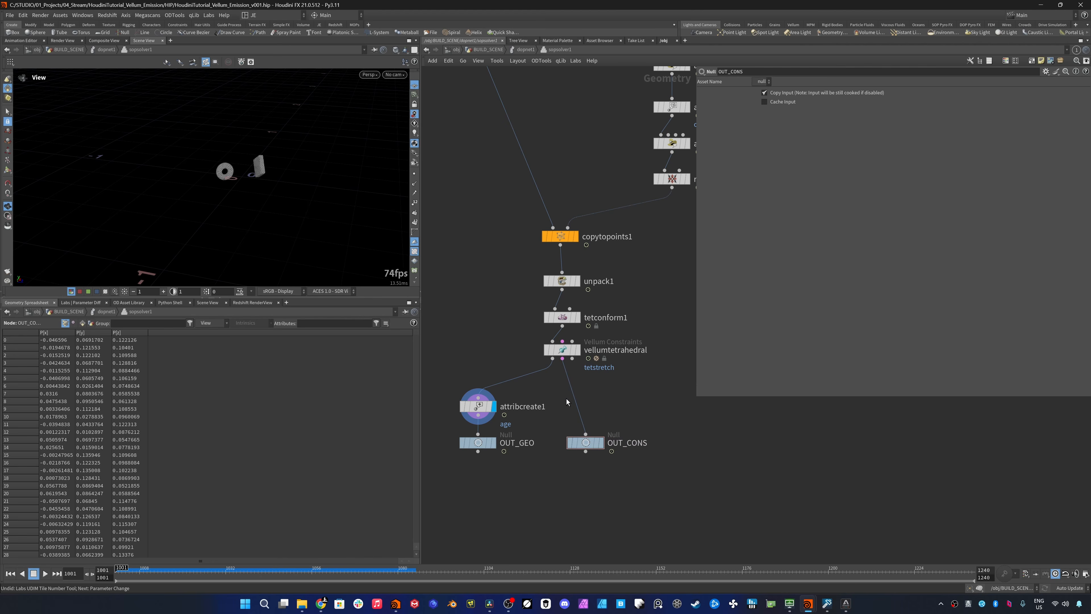
- Insert an Attribute Transfer node between vellumtetrahedral's constraint output and OUT_CONS, feed it vellumtetrahedral's geometry as source, and display OUT_CONS
{"action": "key", "text": "Tab"}
{"action": "type", "text": "attribute transf"}
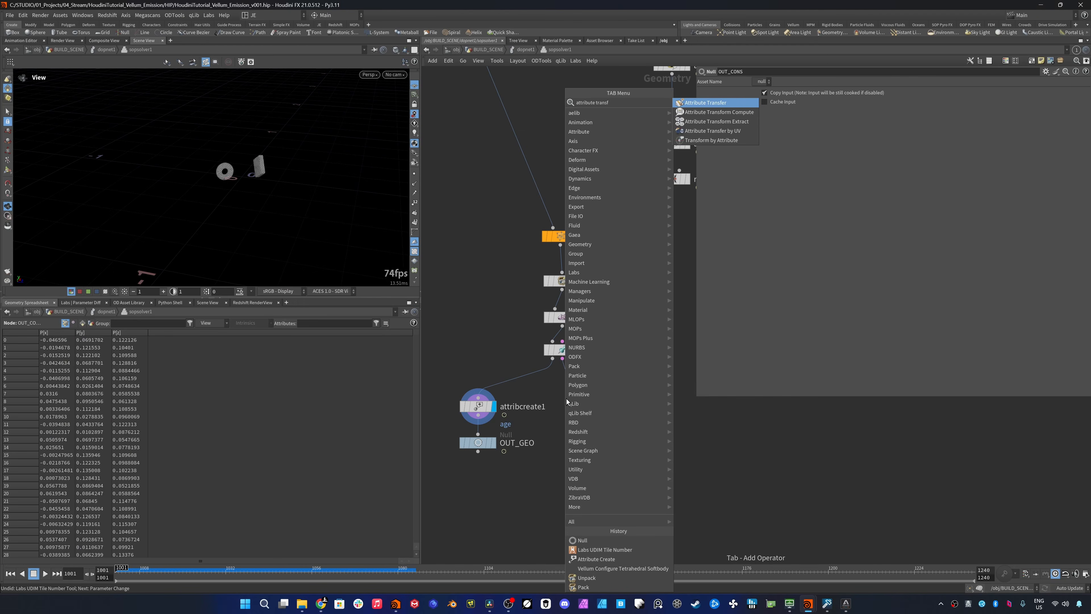
{"action": "key", "text": "Return"}
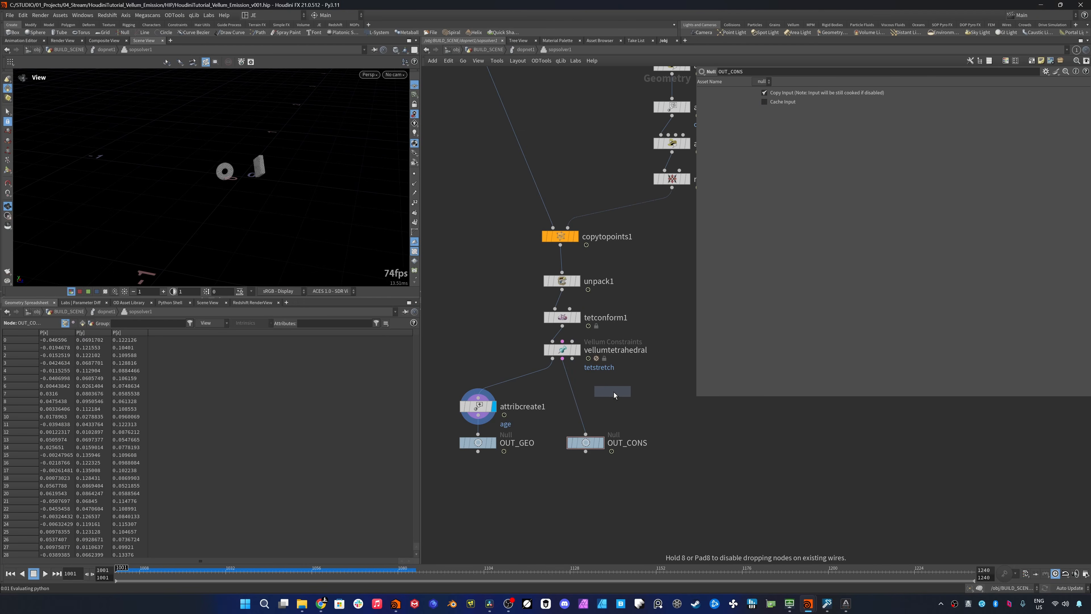
{"action": "left_click", "coordinate": [636, 395]}
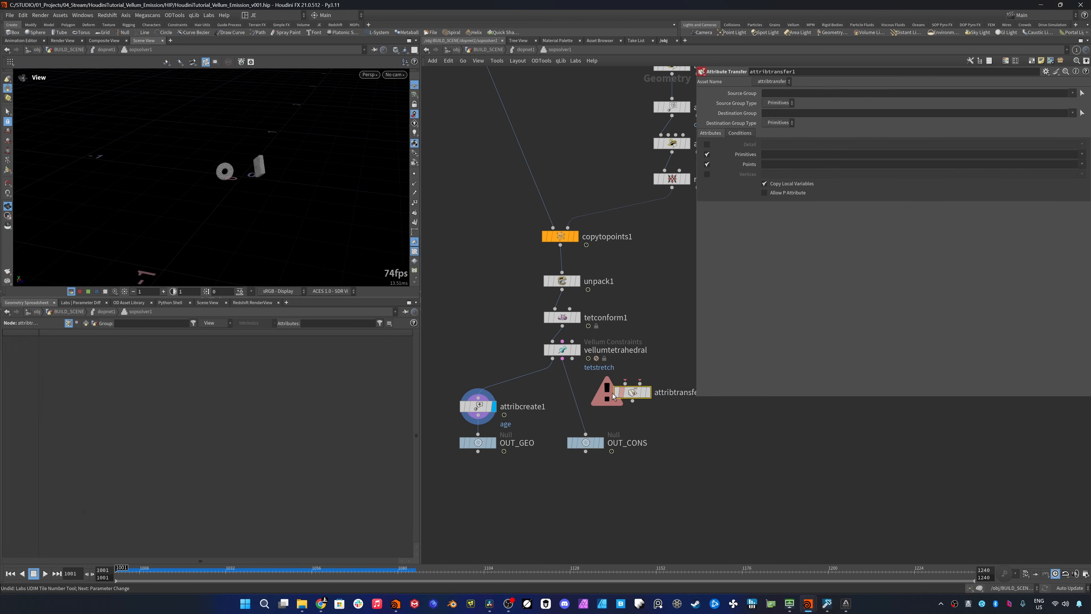
{"action": "left_click", "coordinate": [599, 443]}
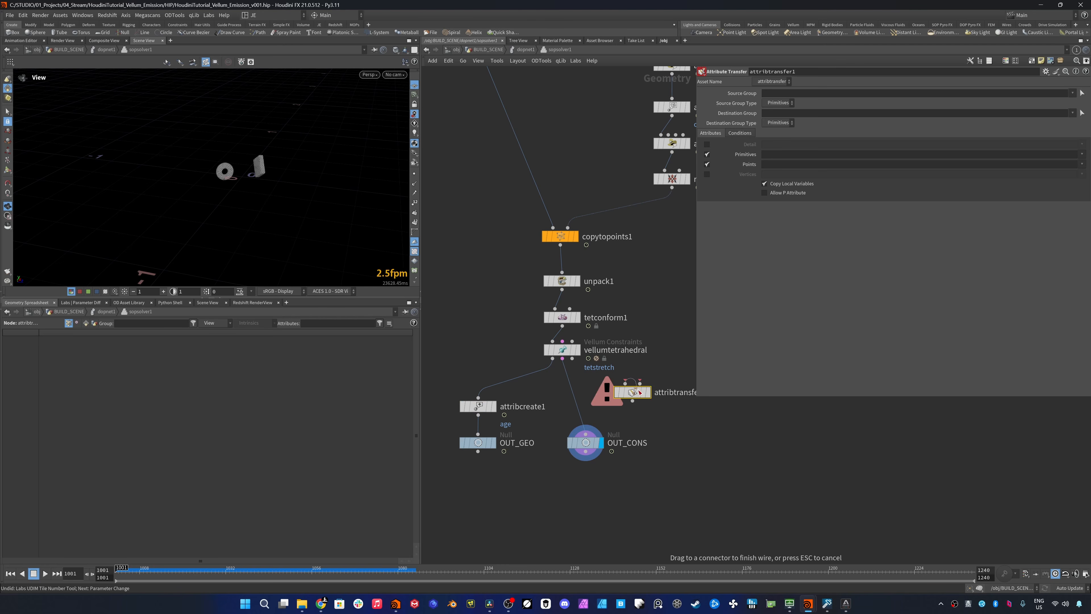
{"action": "left_click_drag", "start_coordinate": [635, 395], "coordinate": [584, 397]}
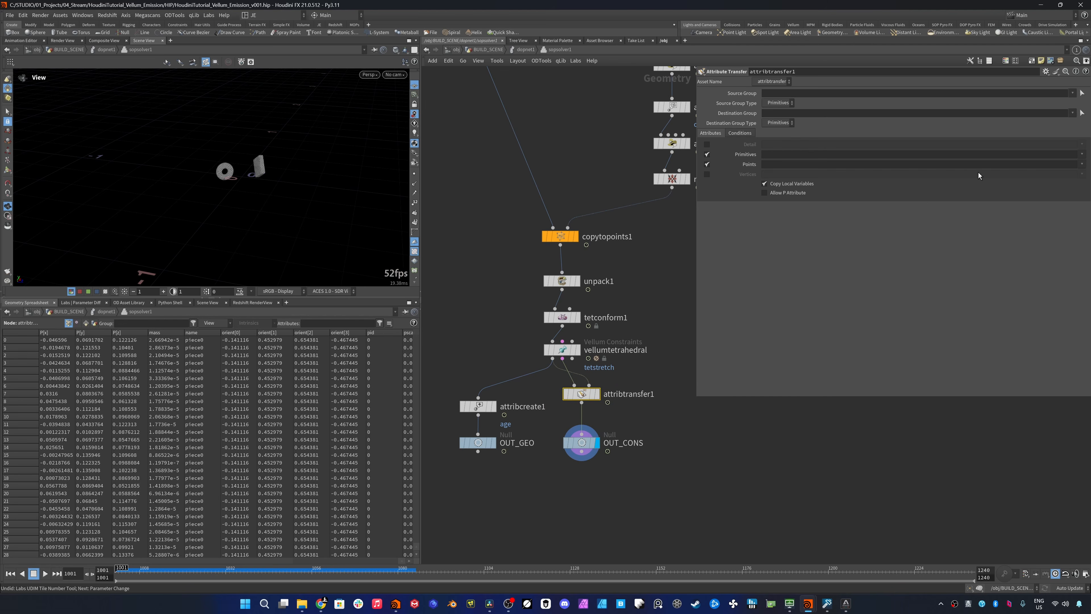
- Restrict the point attributes transferred by attribtransfer1 to pid and inspect OUT_CONS's point data
{"action": "left_click", "coordinate": [1083, 166]}
{"action": "left_click", "coordinate": [1066, 219]}
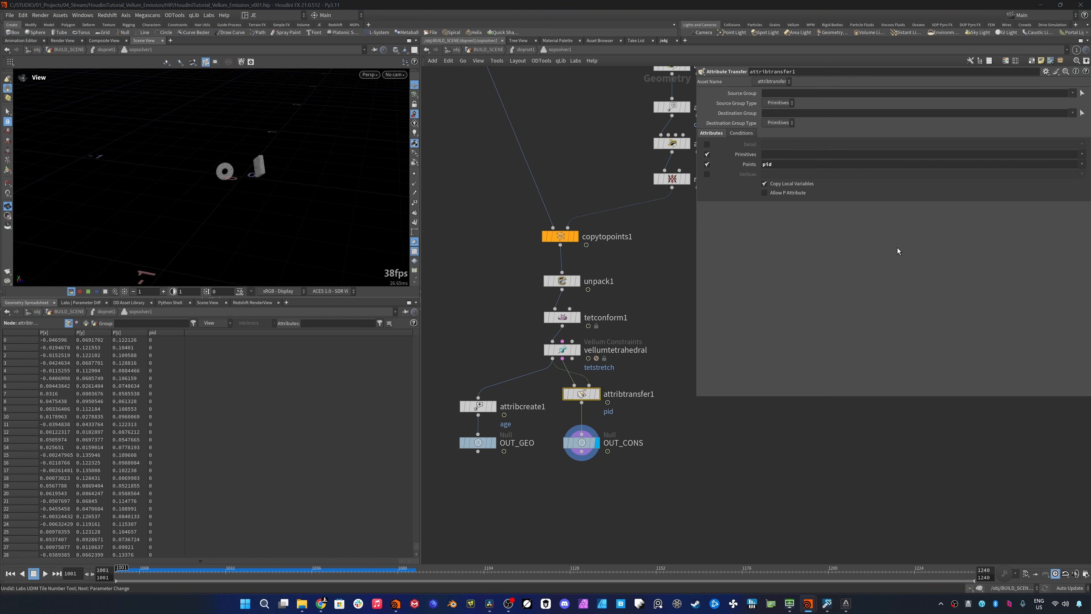
{"action": "left_click", "coordinate": [583, 442]}
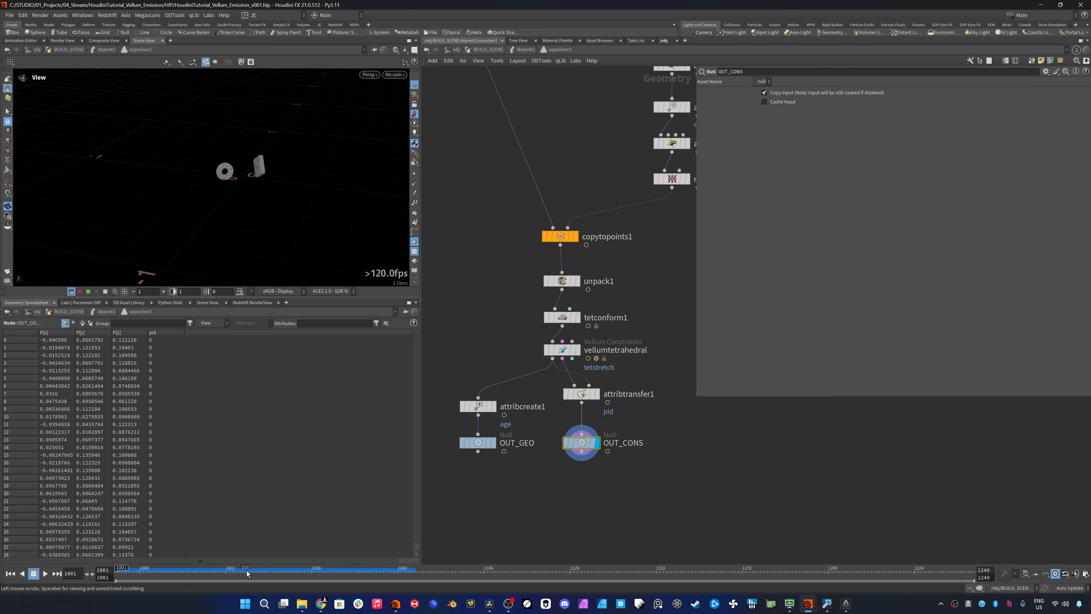
{"action": "left_click_drag", "start_coordinate": [415, 337], "coordinate": [409, 315]}
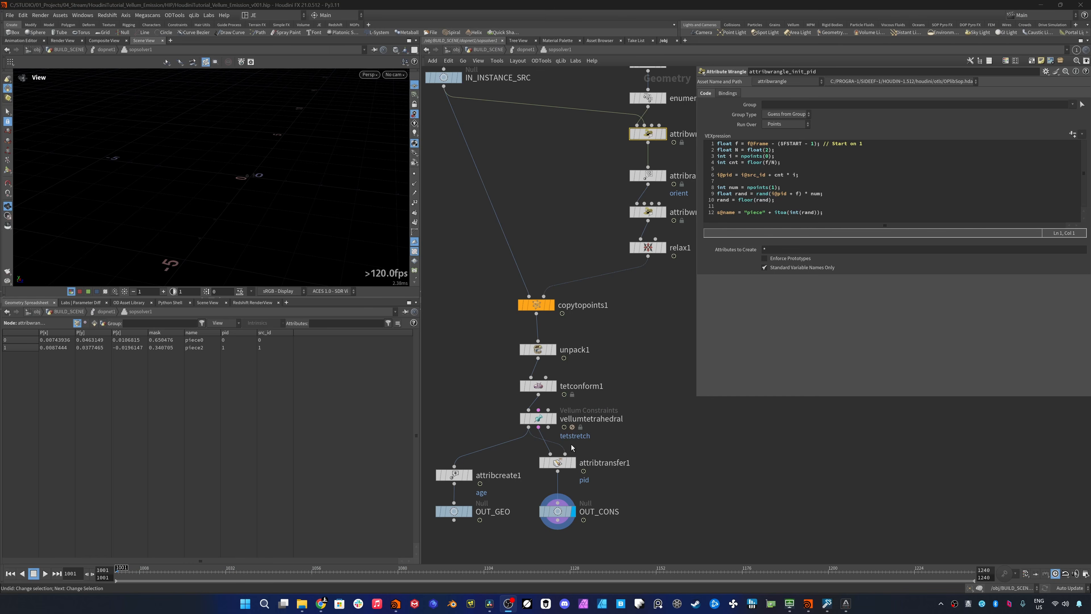
- Display tetconform1, then delete it so unpack1 feeds vellumtetrahedral directly
{"action": "left_click", "coordinate": [553, 386]}
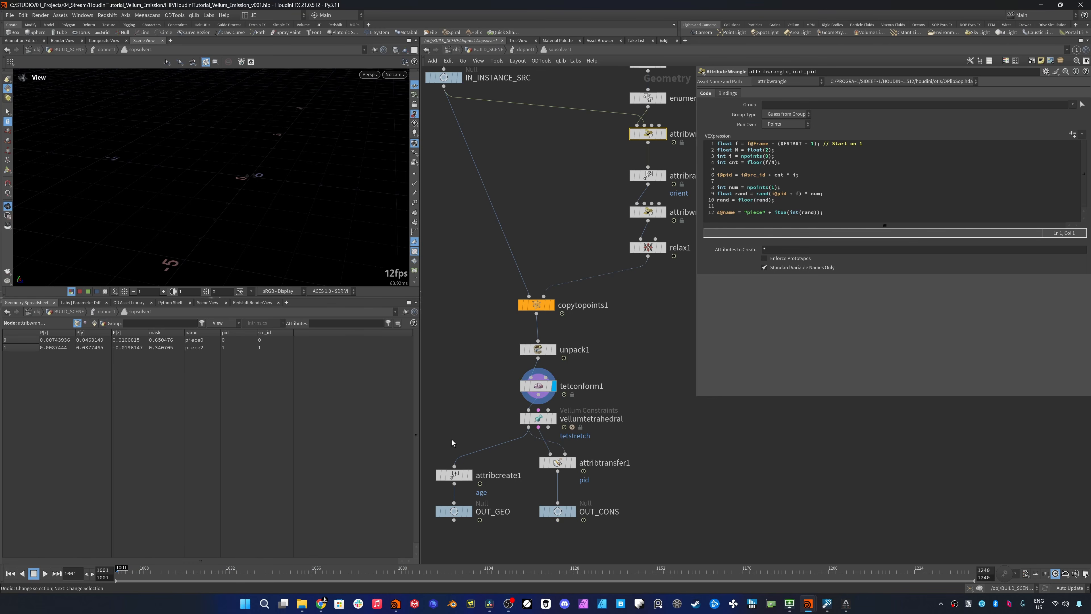
{"action": "left_click_drag", "start_coordinate": [466, 391], "coordinate": [616, 399]}
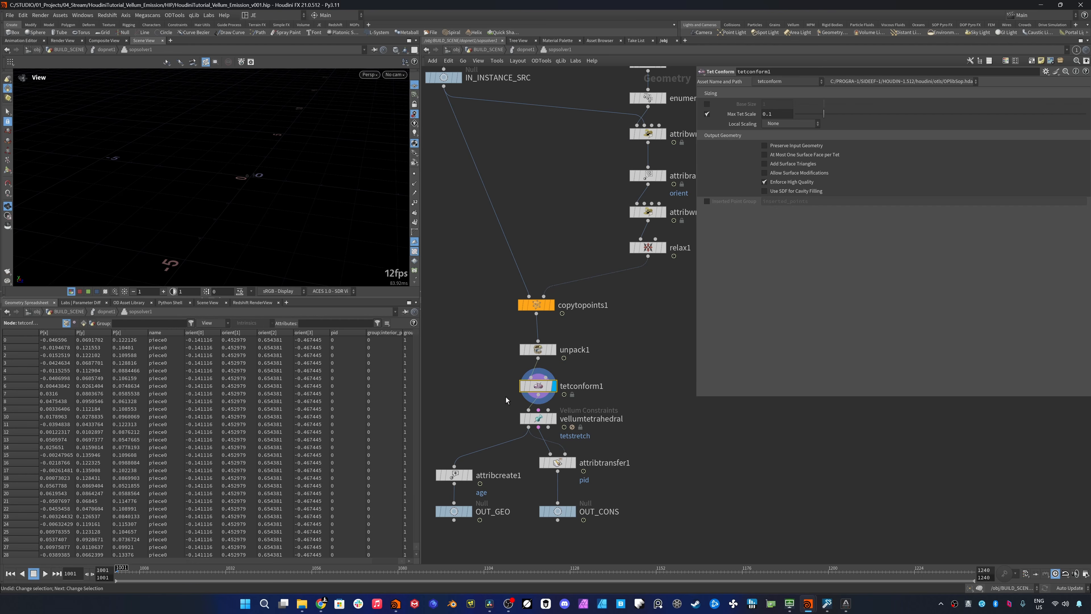
{"action": "key", "text": "Delete"}
{"action": "scroll", "coordinate": [511, 354], "scroll_direction": "down", "scroll_amount": 4}
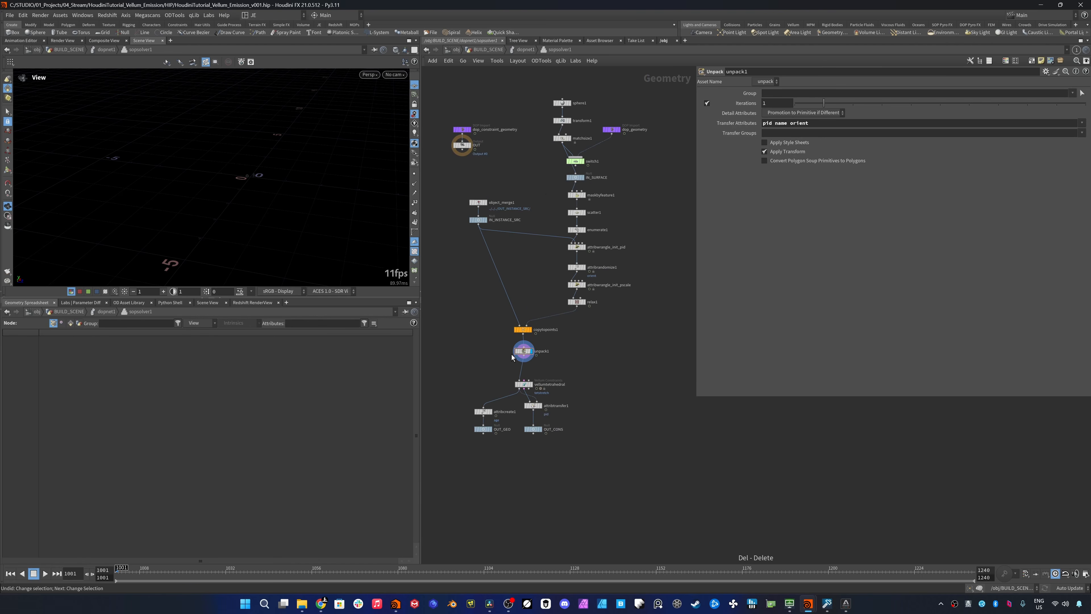
- Insert a Null between relax1 and copytopoints1, name it OUT_SRC_PTS and align it below relax1
{"action": "scroll", "coordinate": [554, 162], "scroll_direction": "up", "scroll_amount": 3}
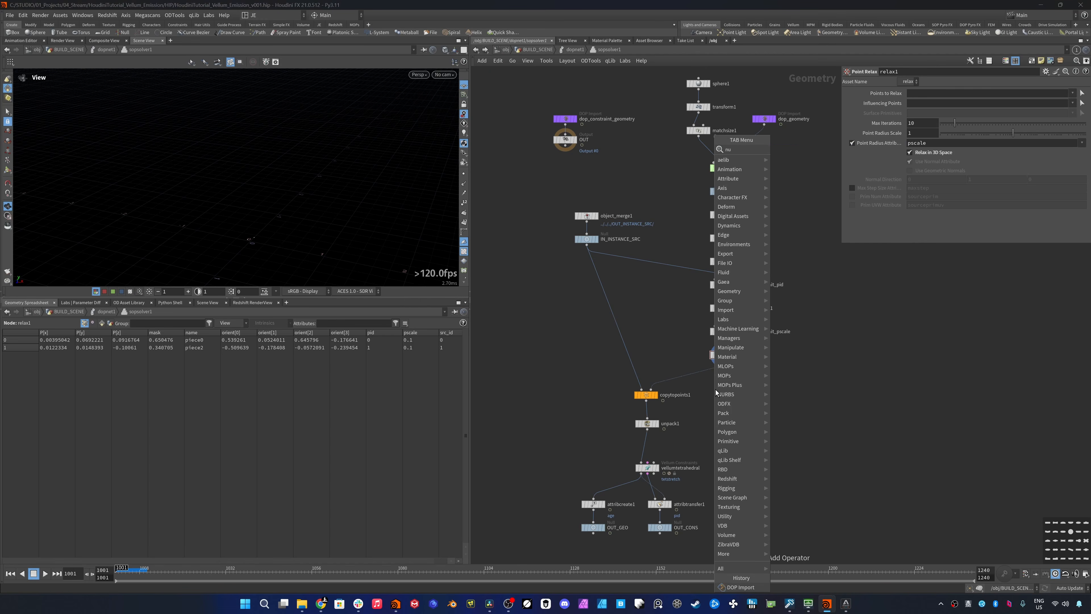
{"action": "key", "text": "Return"}
{"action": "left_click", "coordinate": [711, 395]}
{"action": "left_click_drag", "start_coordinate": [712, 395], "coordinate": [706, 373]}
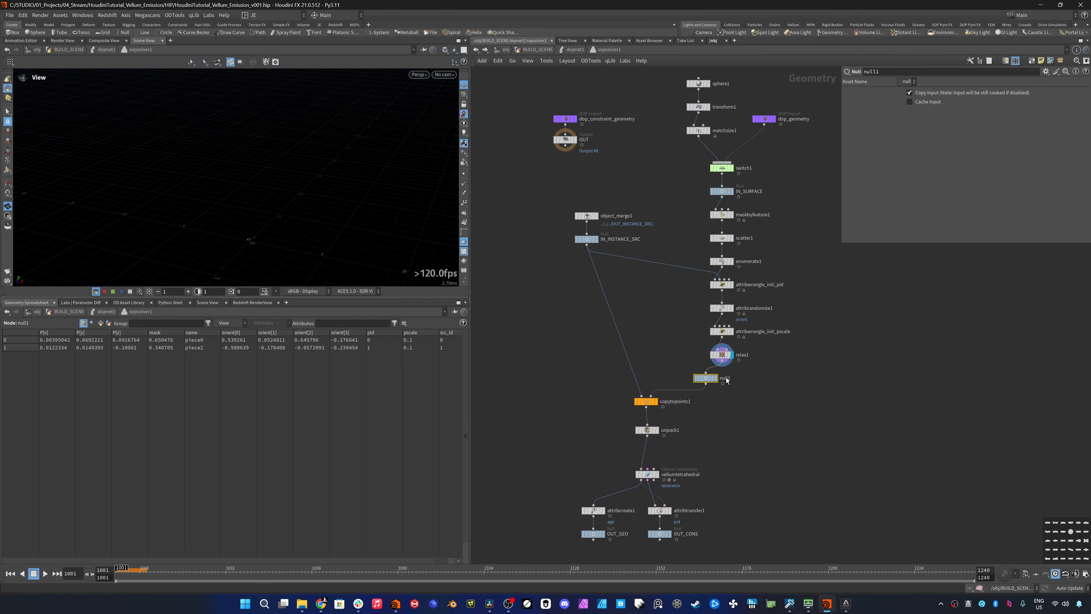
{"action": "left_click", "coordinate": [726, 379]}
{"action": "type", "text": "OUT_SRC_PTS"}
{"action": "key", "text": "Return"}
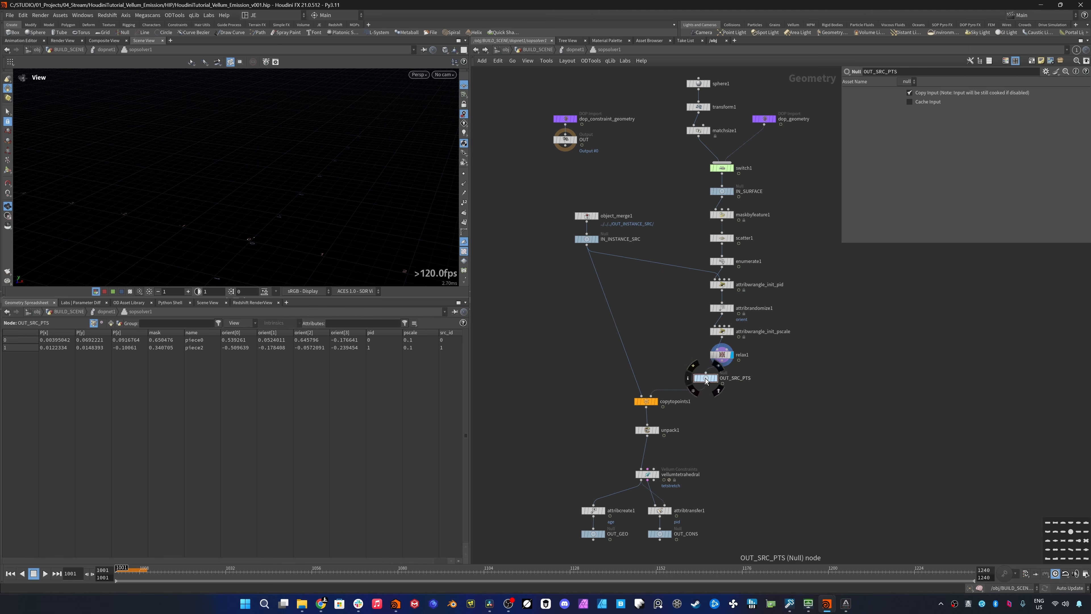
{"action": "left_click", "coordinate": [729, 377]}
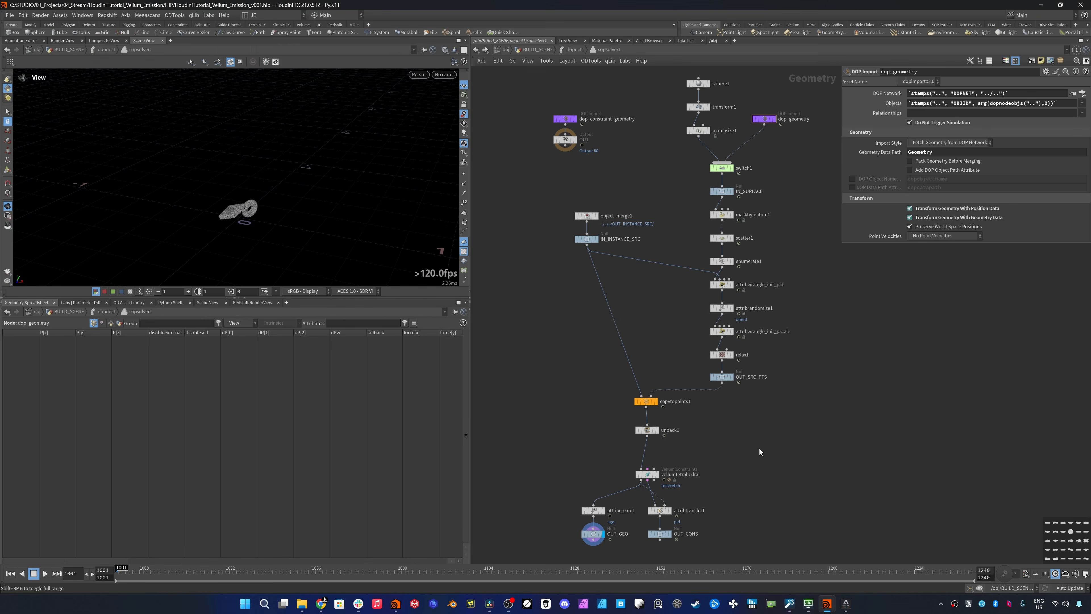
- Return to the DOP network and set vellumsource1's SOP path to ../sopsolver1/OUT_GEO/
{"action": "key", "text": "u"}
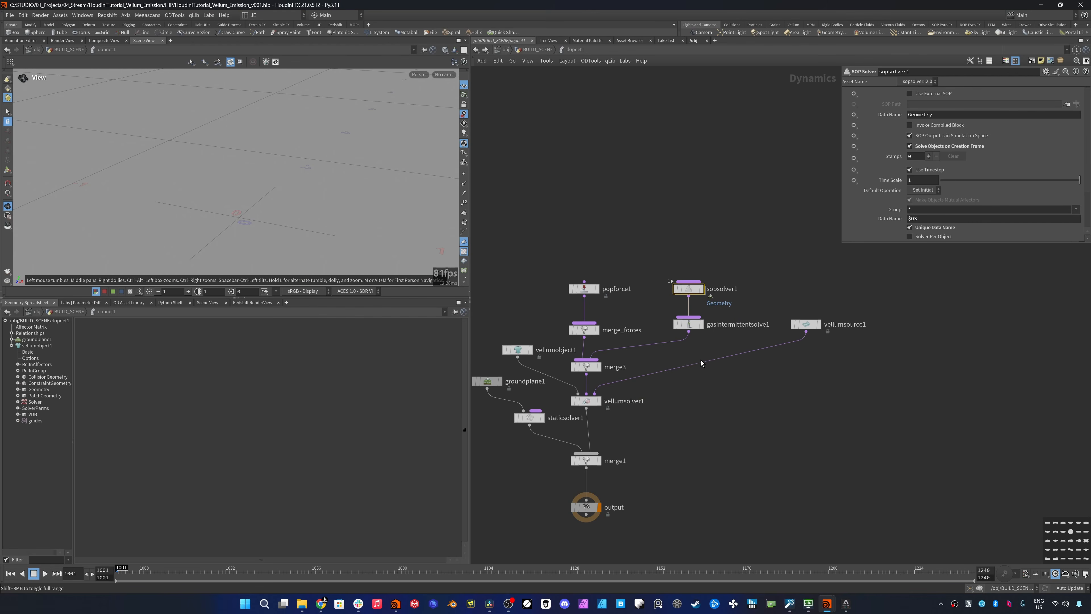
{"action": "left_click", "coordinate": [806, 324]}
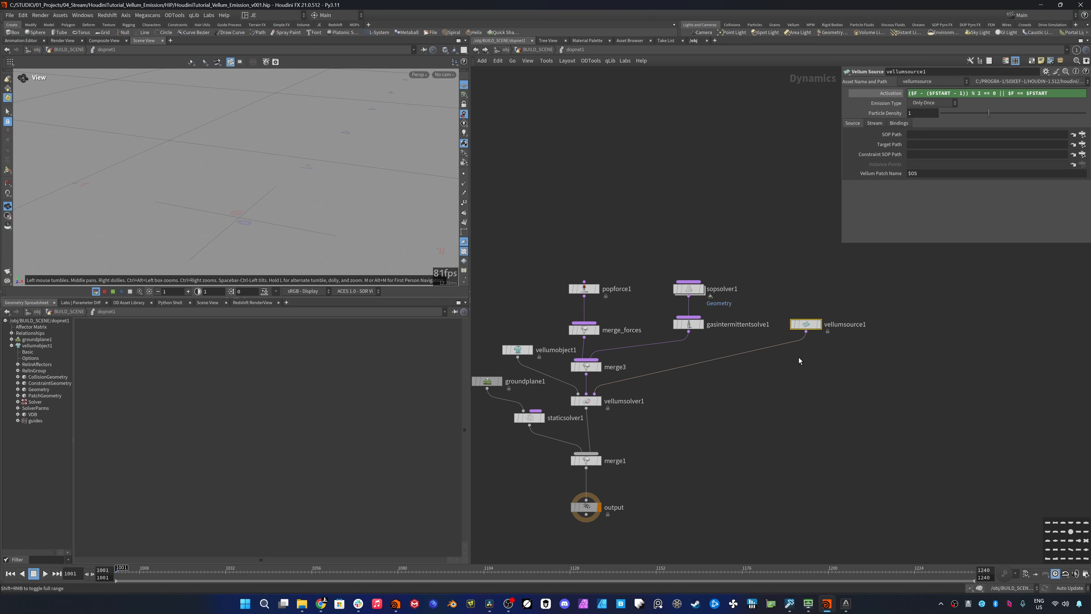
{"action": "left_click", "coordinate": [928, 135]}
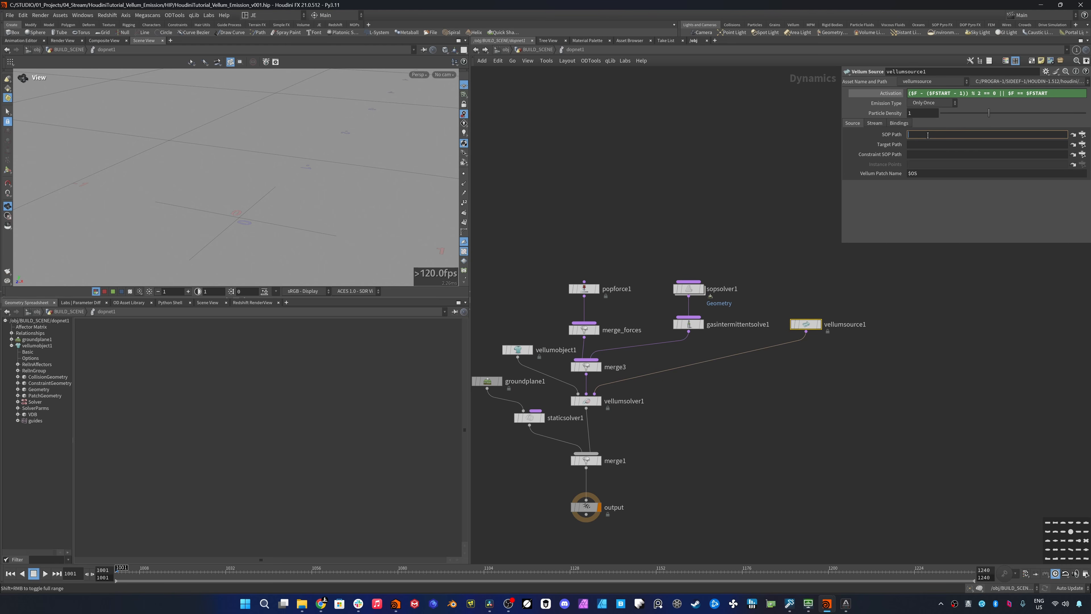
{"action": "type", "text": "../sopsolver1/OUT_GEO/"}
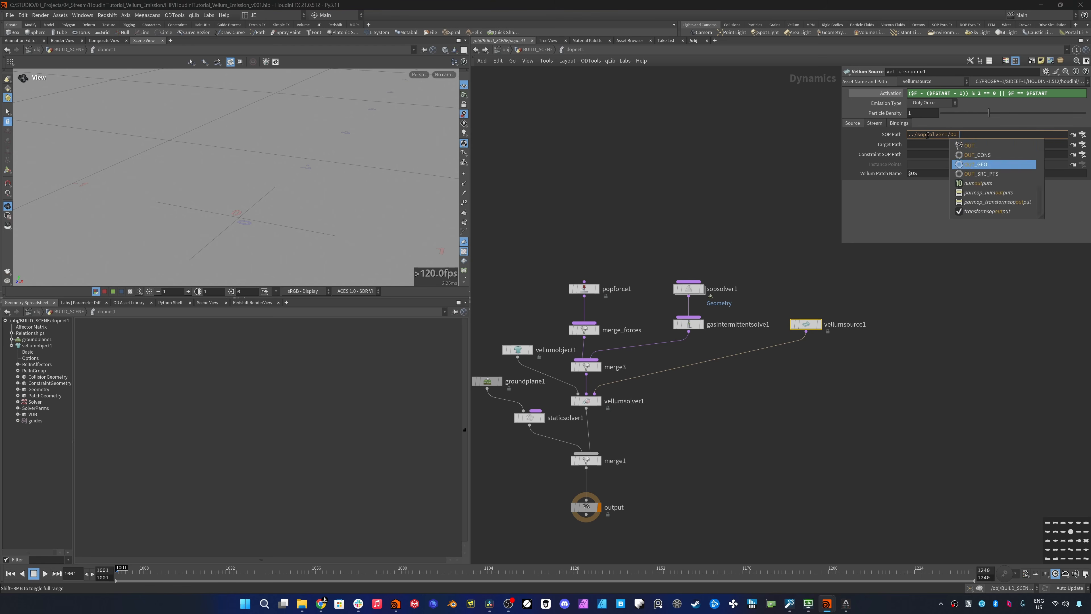
- Set vellumsource1's constraint SOP path to ../sopsolver1/OUT_CONS/
{"action": "left_click", "coordinate": [928, 155]}
{"action": "type", "text": "../sopsolver1/OUT_GEO/"}
{"action": "key", "text": "BackSpace"}
{"action": "key", "text": "BackSpace"}
{"action": "key", "text": "BackSpace"}
{"action": "key", "text": "BackSpace"}
{"action": "type", "text": "CONS/"}
{"action": "left_click", "coordinate": [955, 314]}
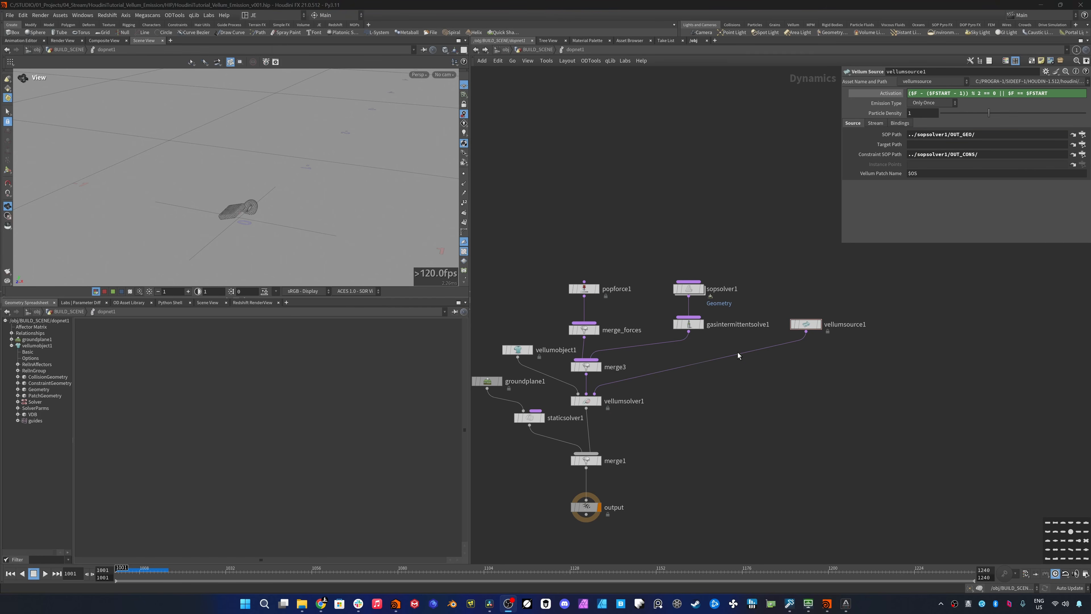
- Insert a second SOP Solver between sopsolver1 and gasintermittentsolve1
{"action": "left_click_drag", "start_coordinate": [689, 289], "coordinate": [689, 252]}
{"action": "key", "text": "Tab"}
{"action": "type", "text": "so"}
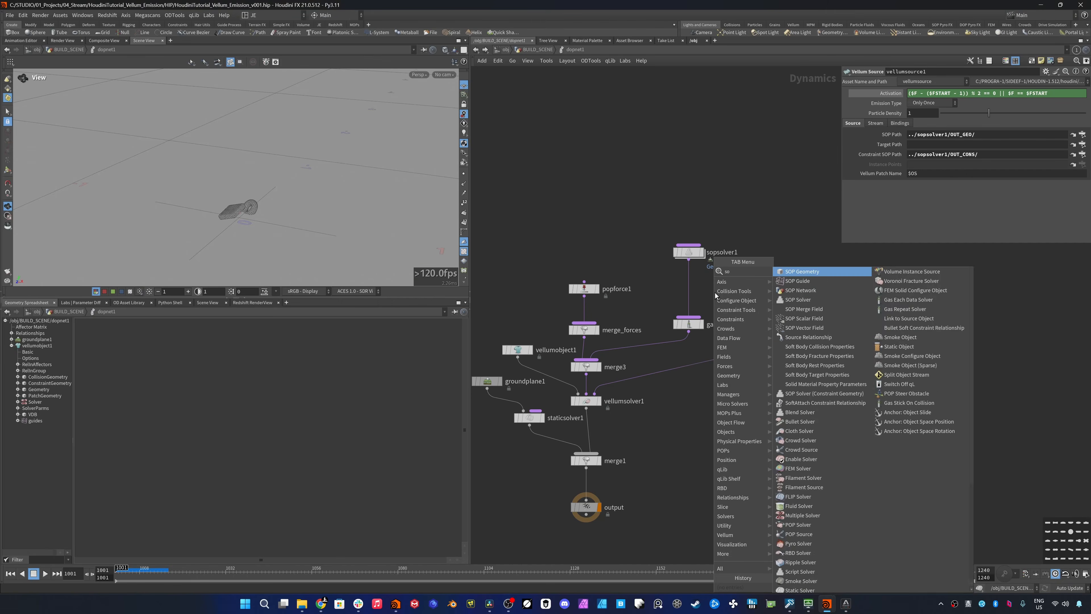
{"action": "type", "text": "psol"}
{"action": "key", "text": "Return"}
{"action": "left_click", "coordinate": [715, 294]}
{"action": "left_click_drag", "start_coordinate": [719, 297], "coordinate": [694, 287]}
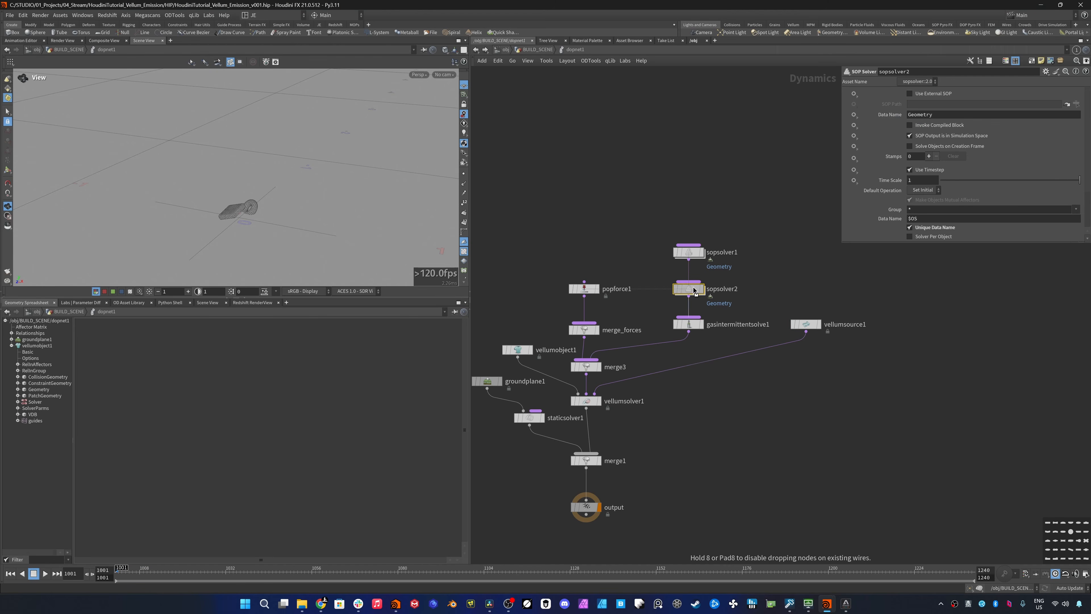
- Make sopsolver2 use an external SOP with the path ../sopsolver1/OUT_SRC_PTS/
{"action": "left_click", "coordinate": [910, 93]}
{"action": "left_click", "coordinate": [923, 106]}
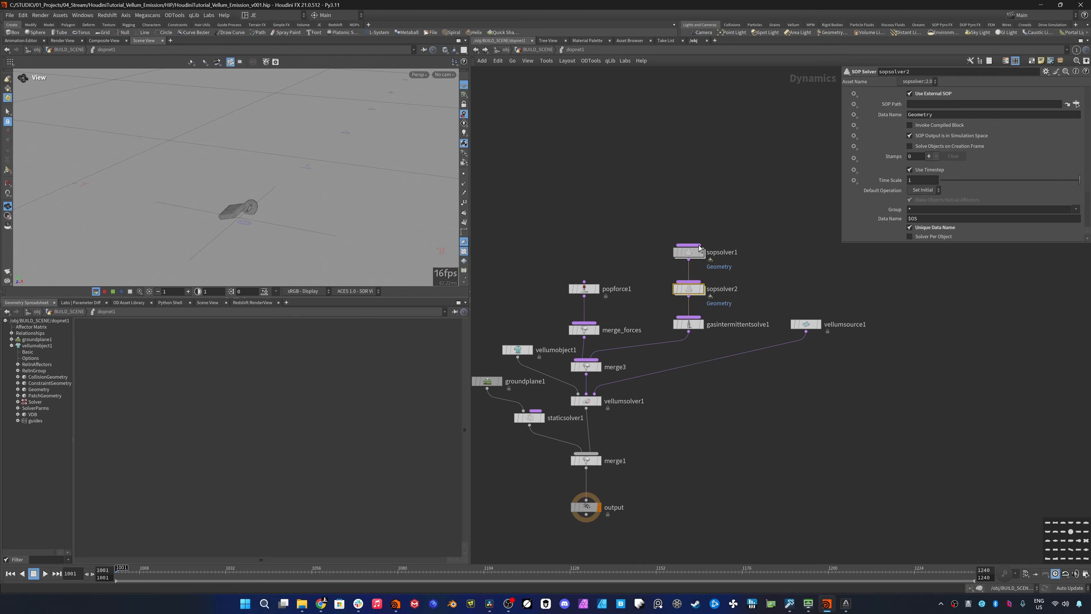
{"action": "left_click_drag", "start_coordinate": [699, 248], "coordinate": [924, 106]}
{"action": "left_click", "coordinate": [958, 105]}
{"action": "type", "text": "/OUT_SRC_PTS/"}
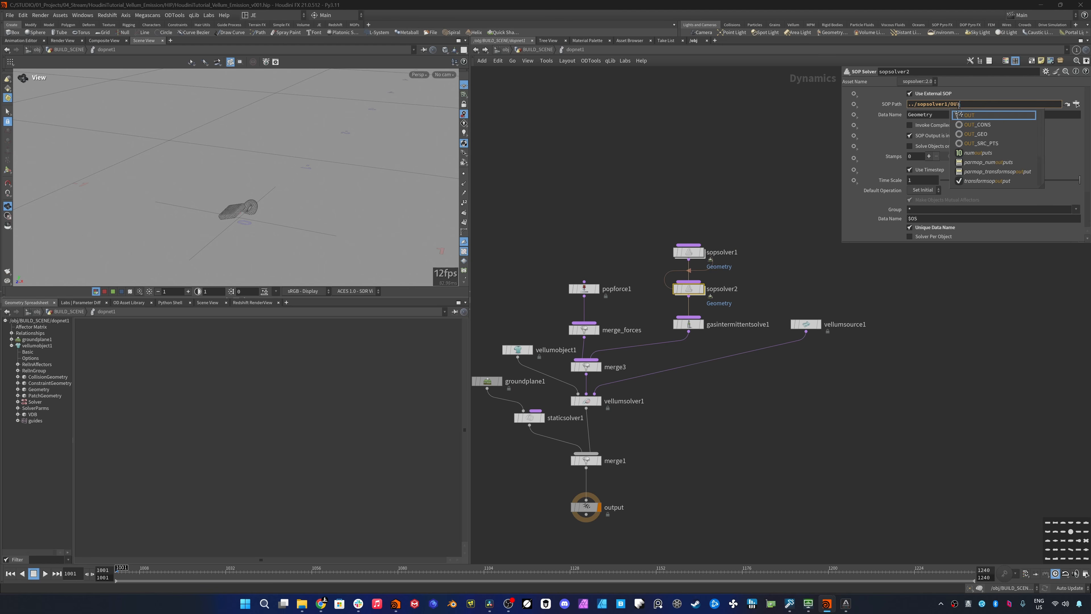
{"action": "key", "text": "Down"}
{"action": "key", "text": "Down"}
{"action": "key", "text": "Down"}
{"action": "key", "text": "Return"}
{"action": "left_click", "coordinate": [718, 166]}
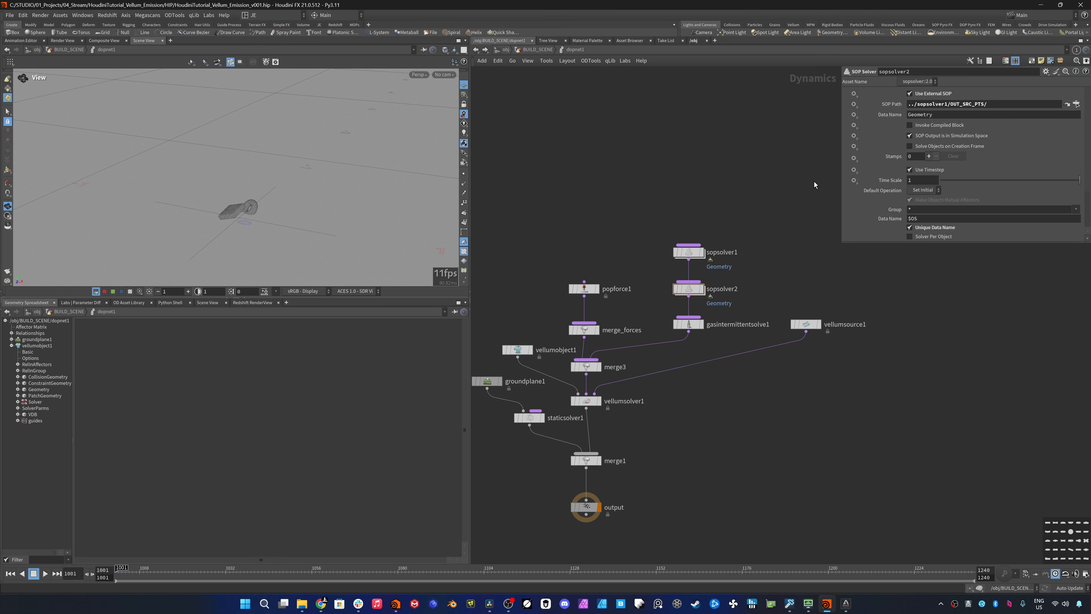
- Set sopsolver2's geometry data name to SpawnPts
{"action": "middle_click", "coordinate": [922, 116]}
{"action": "type", "text": "$"}
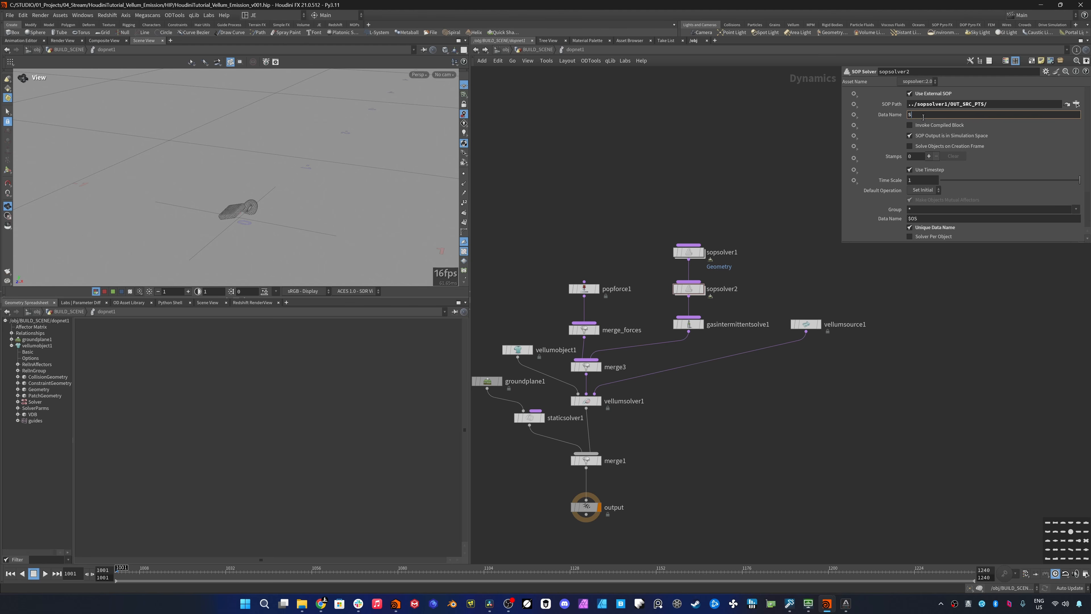
{"action": "key", "text": "Return"}
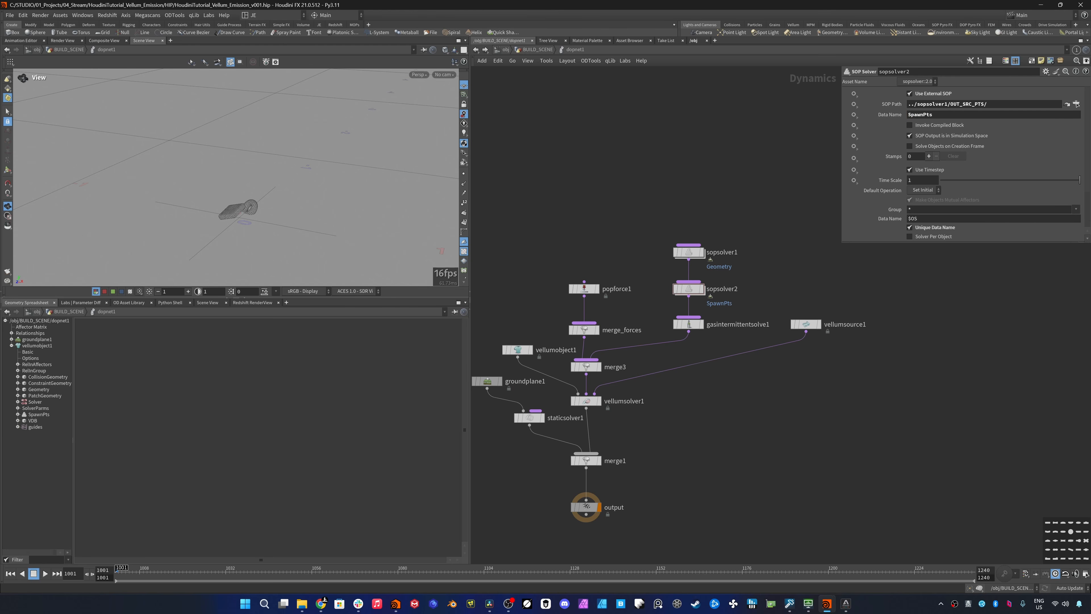
- Set vellumsource1's emission type to Each Frame and play the simulation
{"action": "left_click", "coordinate": [811, 325]}
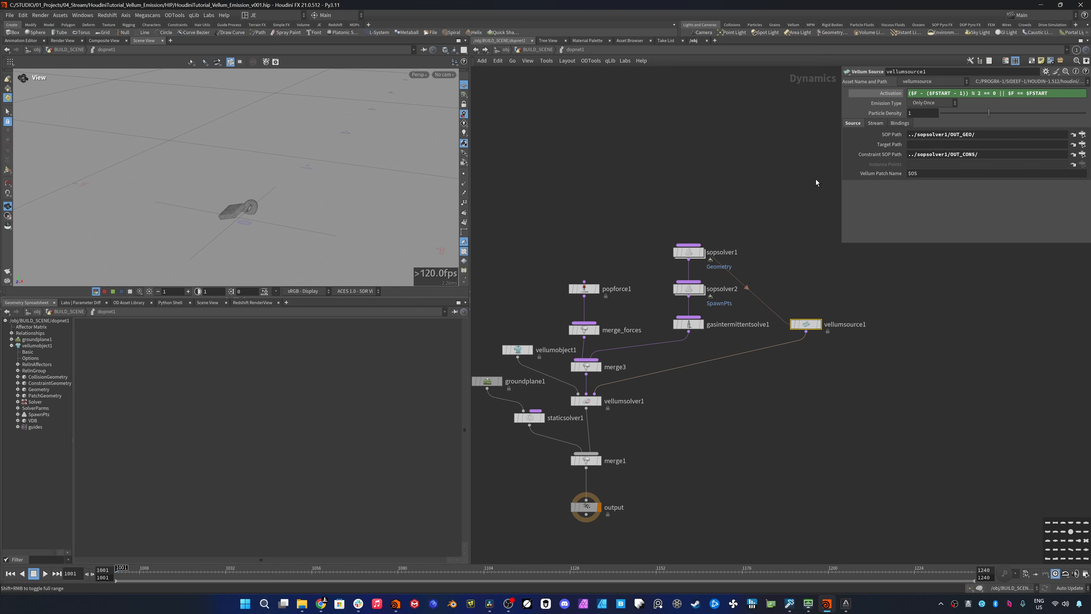
{"action": "left_click", "coordinate": [925, 104]}
{"action": "left_click", "coordinate": [928, 116]}
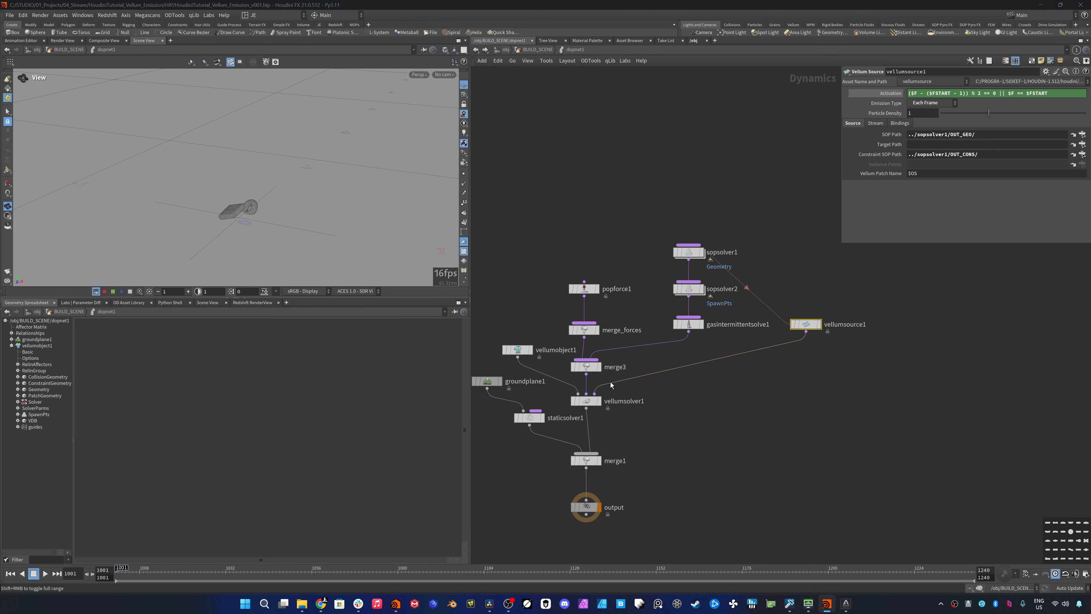
{"action": "left_click", "coordinate": [45, 573]}
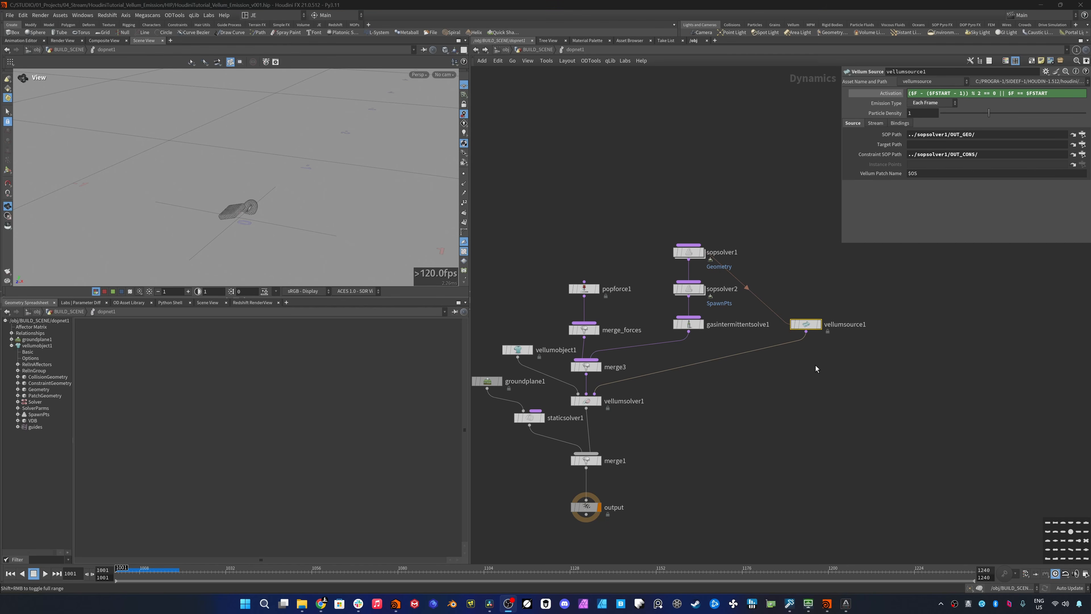
- Insert a Merge node between vellumsource1 and vellumsolver1
{"action": "left_click", "coordinate": [803, 361]}
{"action": "key", "text": "Tab"}
{"action": "type", "text": "mer"}
{"action": "key", "text": "Return"}
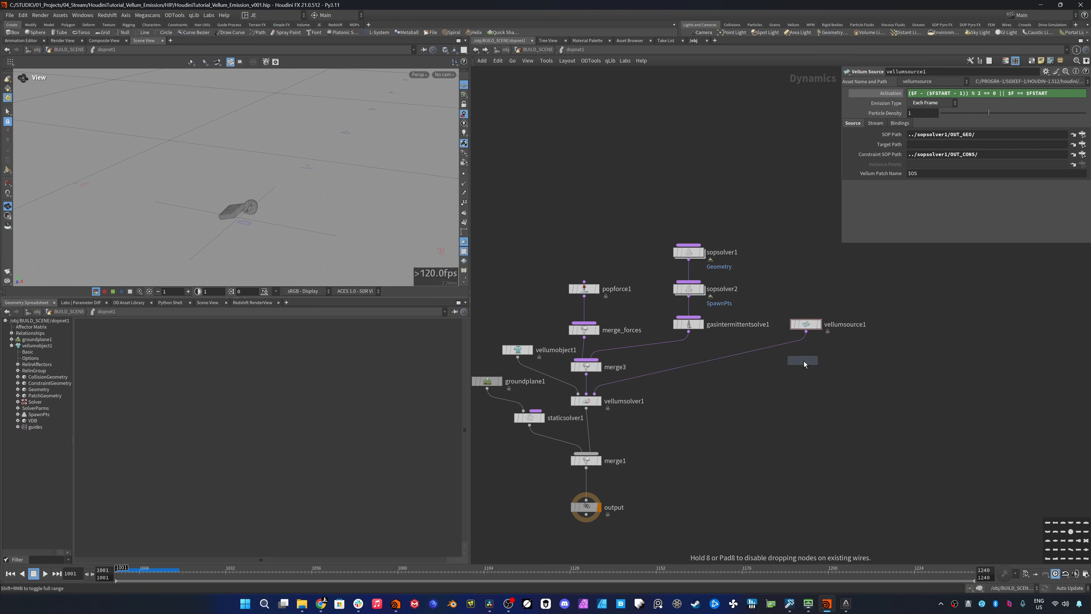
{"action": "left_click", "coordinate": [804, 358]}
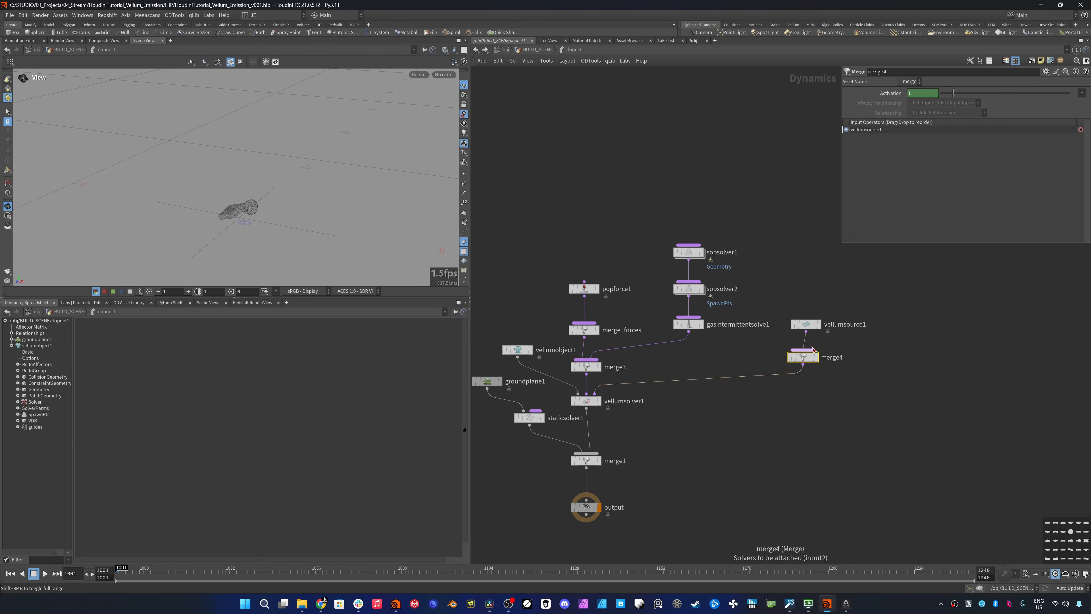
- Connect a new Geometry Wrangle to the Merge node below vellumsource1 as an additional input
{"action": "left_click_drag", "start_coordinate": [813, 349], "coordinate": [905, 337]}
{"action": "key", "text": "Tab"}
{"action": "type", "text": "geo"}
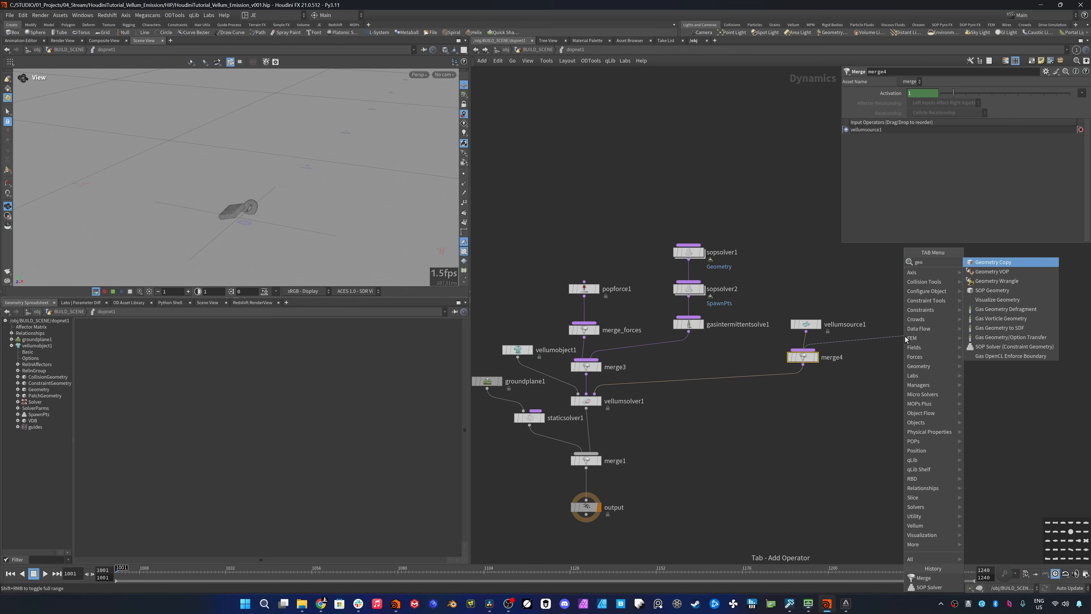
{"action": "type", "text": "w"}
{"action": "key", "text": "Return"}
{"action": "left_click", "coordinate": [925, 171]}
{"action": "type", "text": "f@age += @TimeInc;"}
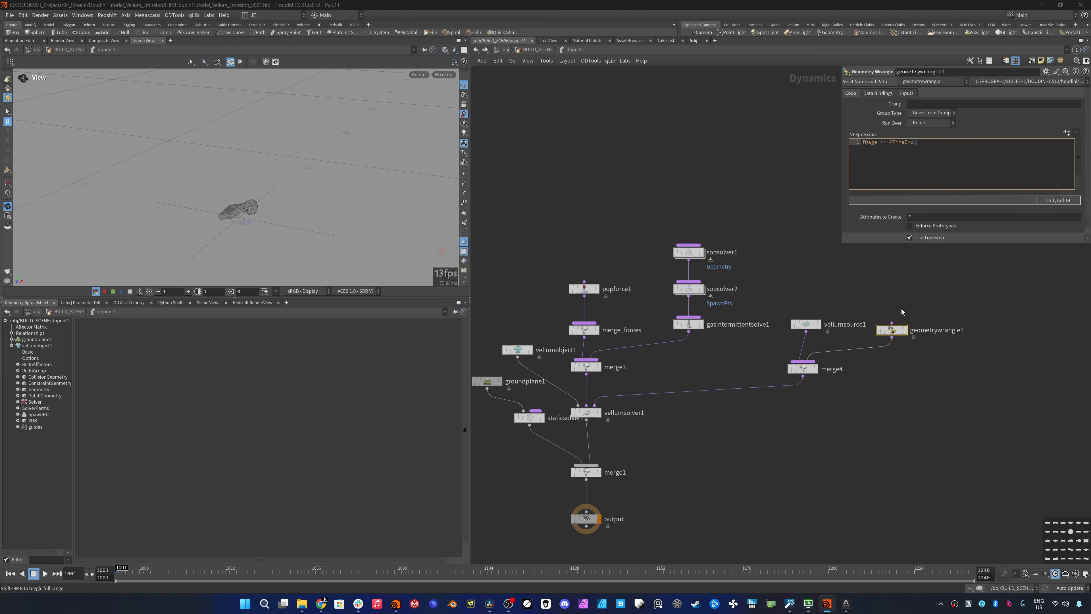
{"action": "left_click", "coordinate": [901, 309]}
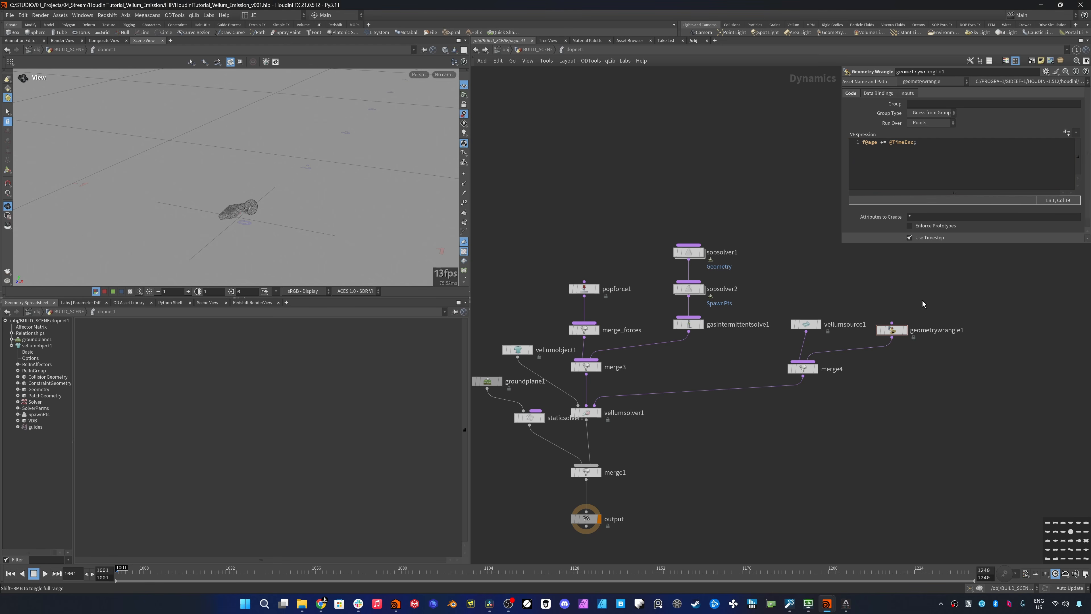
- Set the Geometry data binding of geometrywrangle1 to ConstraintGeometry
{"action": "left_click", "coordinate": [881, 92]}
{"action": "left_click", "coordinate": [927, 104]}
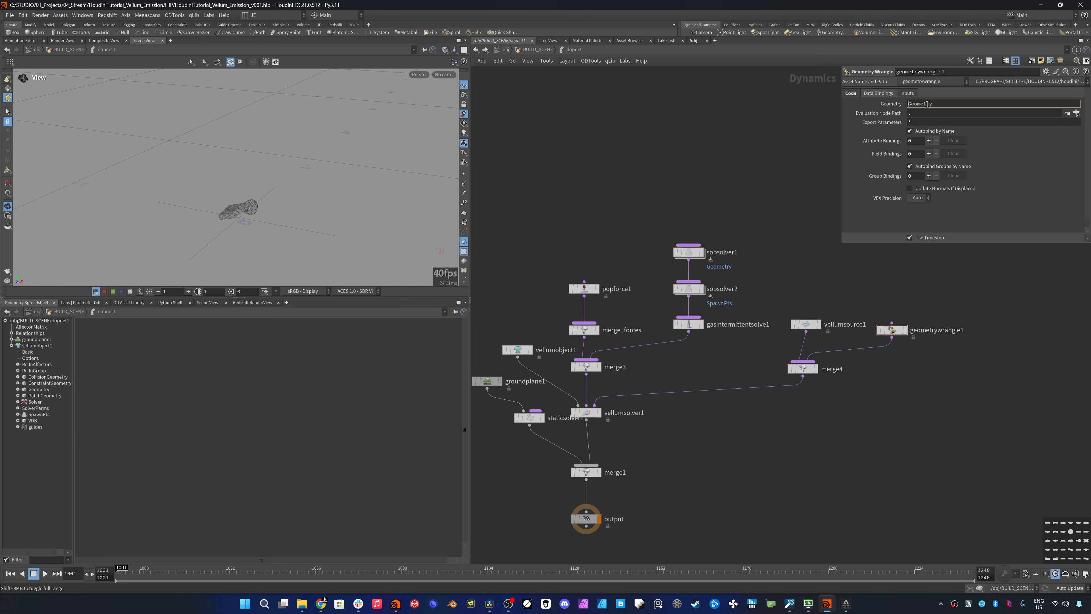
{"action": "type", "text": "Constraint"}
{"action": "key", "text": "Return"}
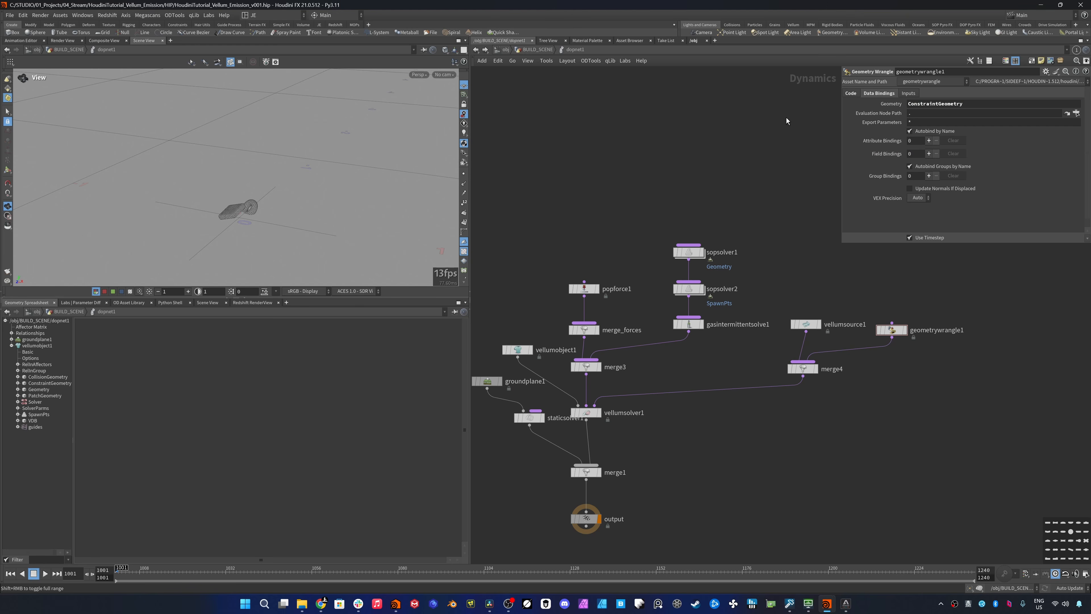
- Make geometrywrangle1 run over Primitives and limit it to the stretch group
{"action": "left_click", "coordinate": [852, 94]}
{"action": "left_click", "coordinate": [926, 123]}
{"action": "left_click", "coordinate": [906, 125]}
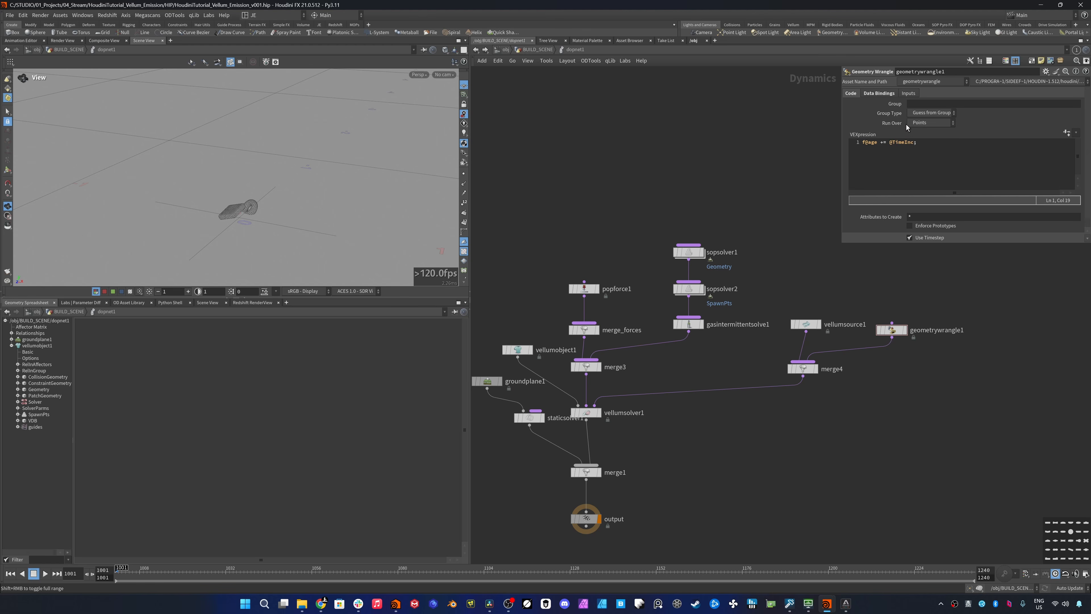
{"action": "left_click", "coordinate": [924, 123]}
{"action": "left_click", "coordinate": [923, 134]}
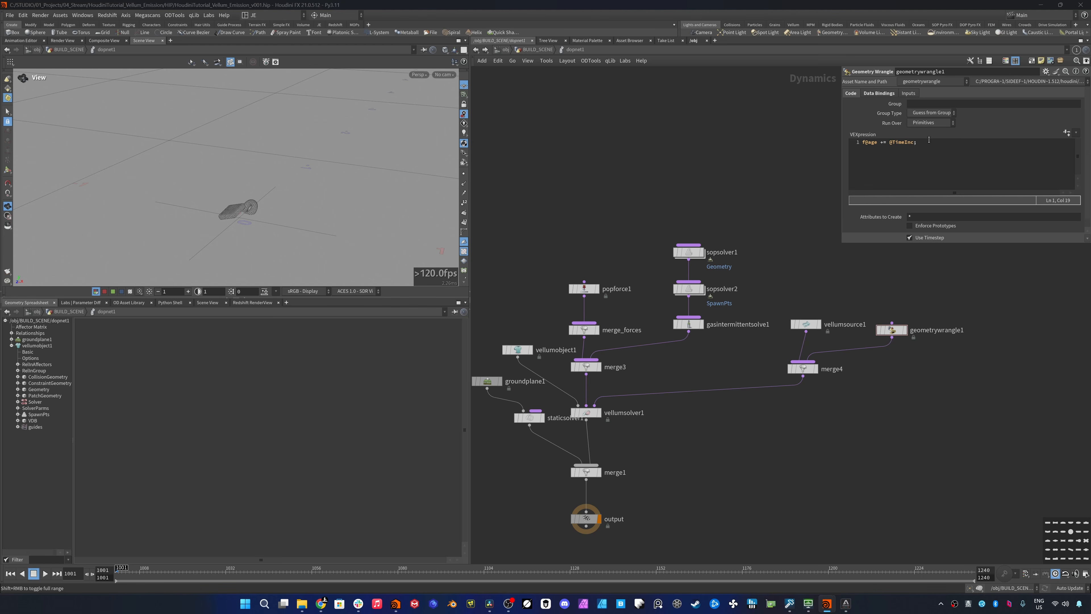
{"action": "left_click", "coordinate": [942, 105]}
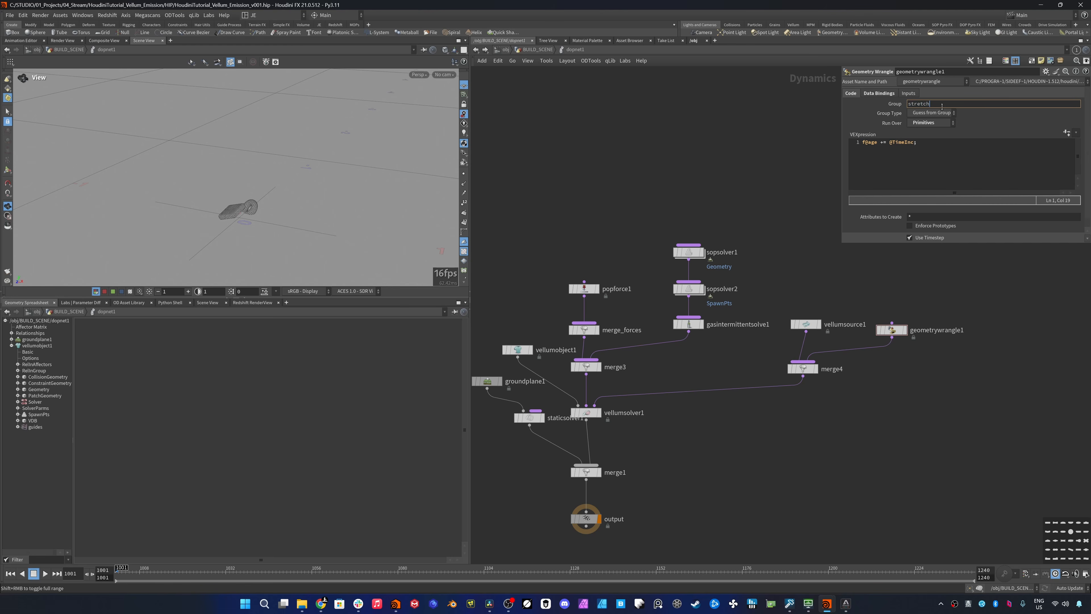
{"action": "key", "text": "Return"}
- Inside sopsolver1, duplicate the age Attribute Create node and insert the copy between vellumtetrahedral's constraint output and attribtransfer1
{"action": "key", "text": "alt+Left"}
{"action": "left_click_drag", "start_coordinate": [865, 244], "coordinate": [870, 439]}
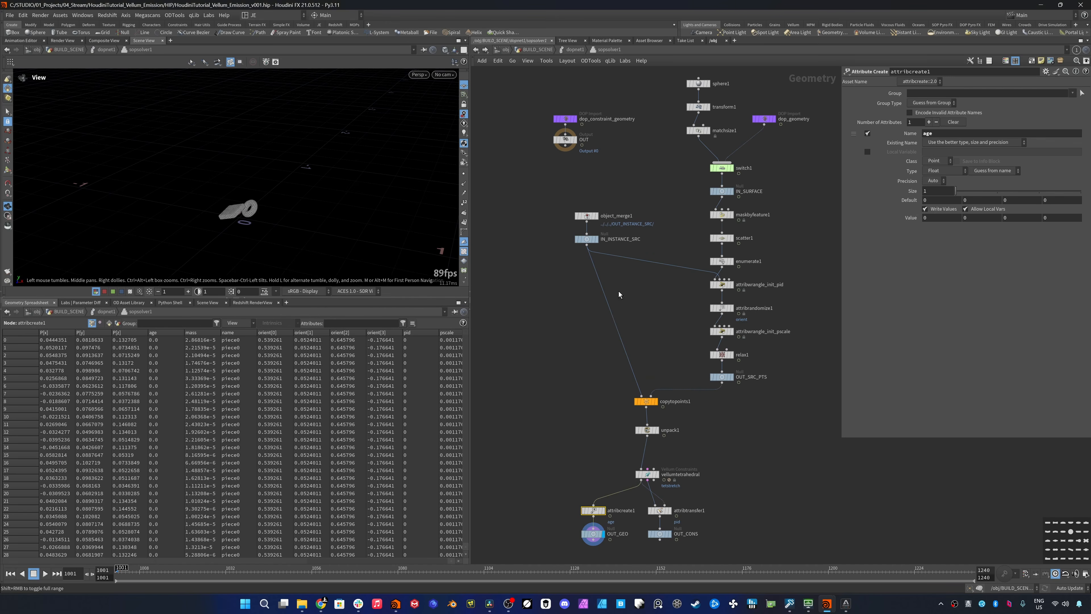
{"action": "left_click_drag", "start_coordinate": [596, 510], "coordinate": [645, 503], "text": "alt"}
{"action": "scroll", "coordinate": [646, 506], "scroll_direction": "up", "scroll_amount": 5}
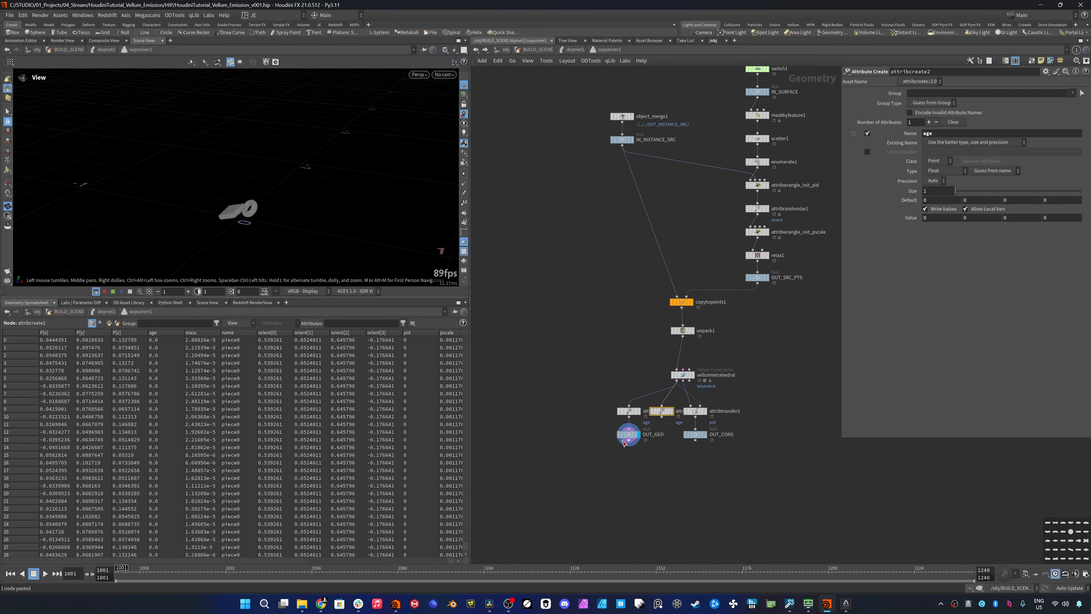
{"action": "left_click_drag", "start_coordinate": [724, 374], "coordinate": [752, 429]}
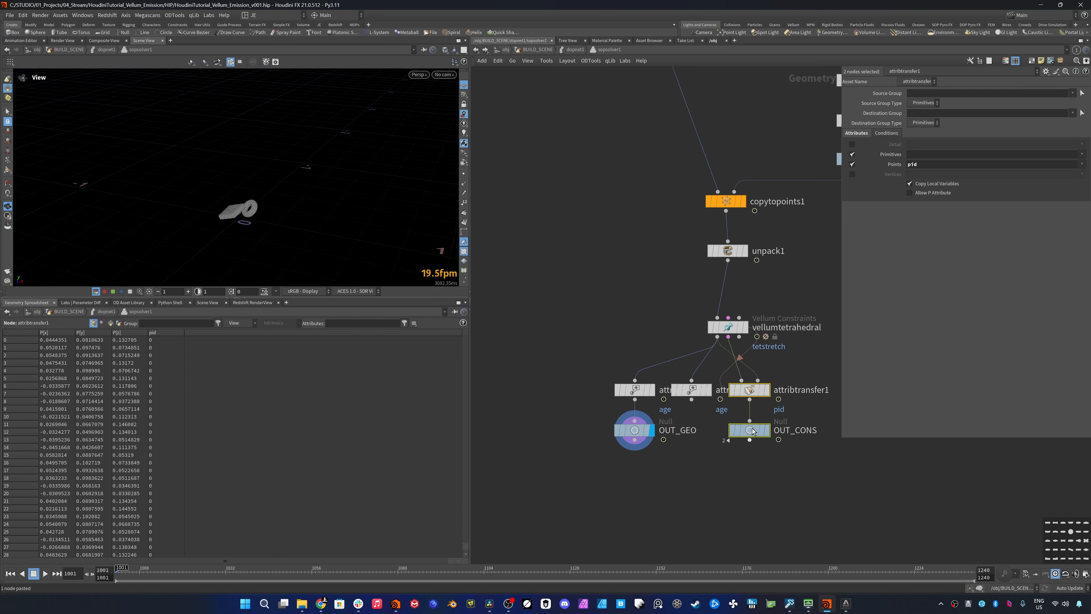
{"action": "left_click_drag", "start_coordinate": [751, 391], "coordinate": [789, 391]}
{"action": "middle_click_drag", "start_coordinate": [777, 403], "coordinate": [727, 411]}
{"action": "left_click_drag", "start_coordinate": [653, 401], "coordinate": [738, 374]}
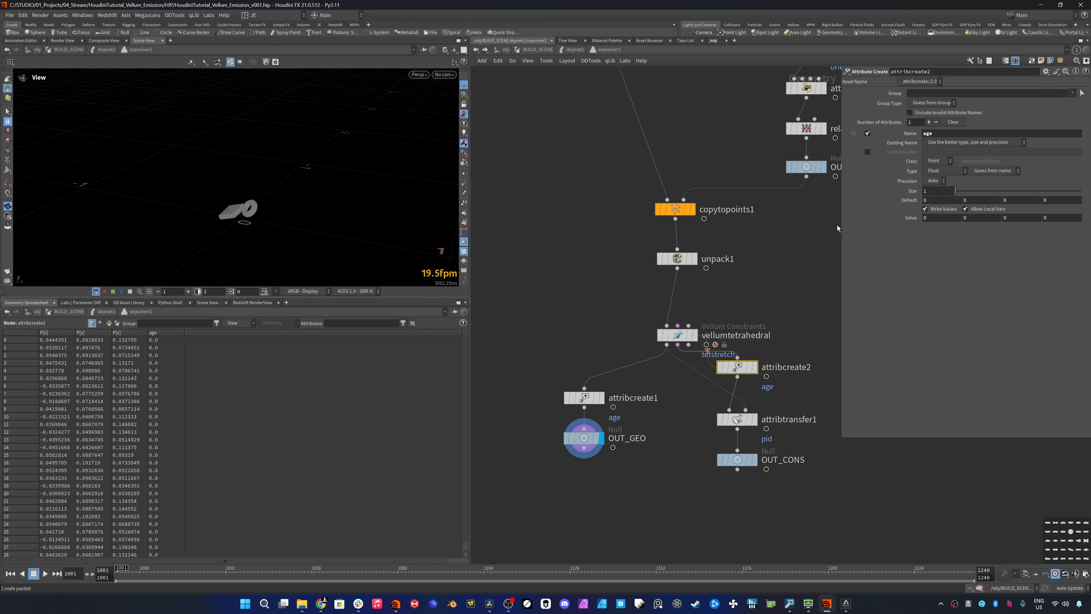
- Set the class of attribcreate2 to Primitive and return to the DOP network
{"action": "left_click", "coordinate": [939, 168]}
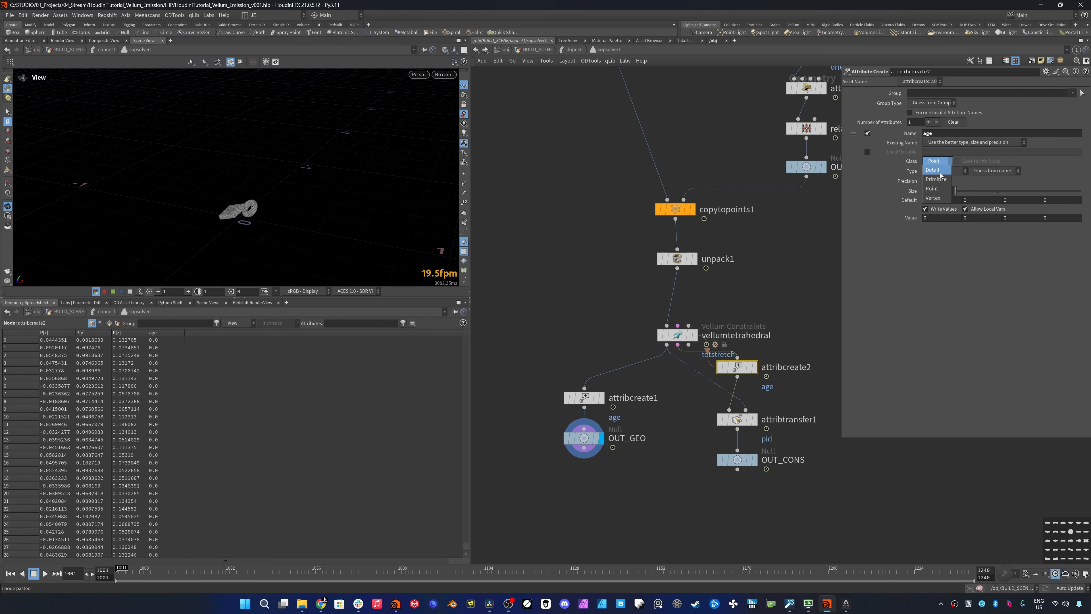
{"action": "left_click", "coordinate": [936, 174]}
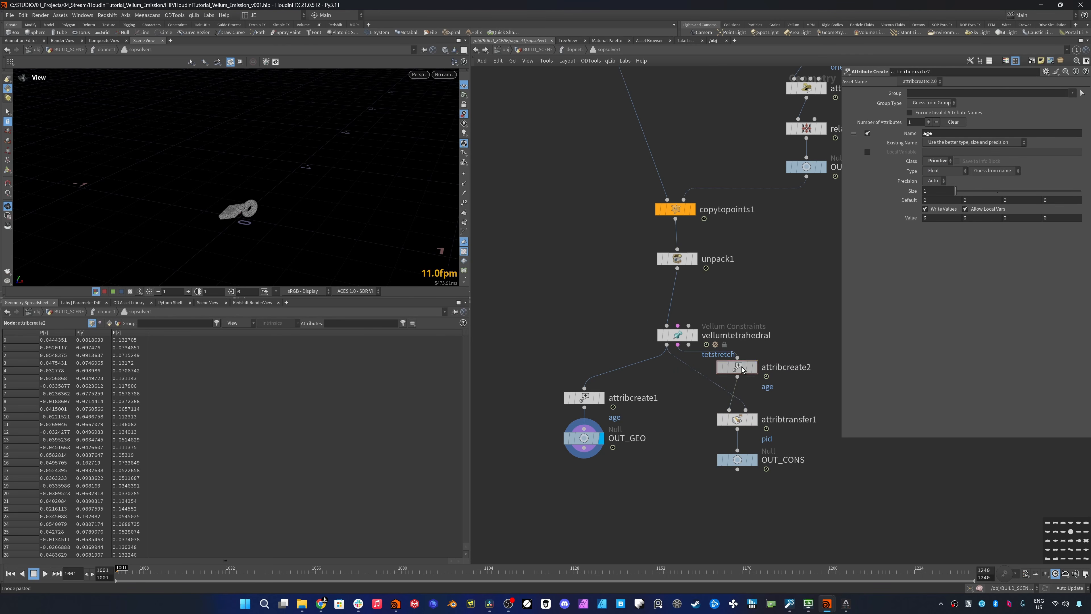
{"action": "key", "text": "u"}
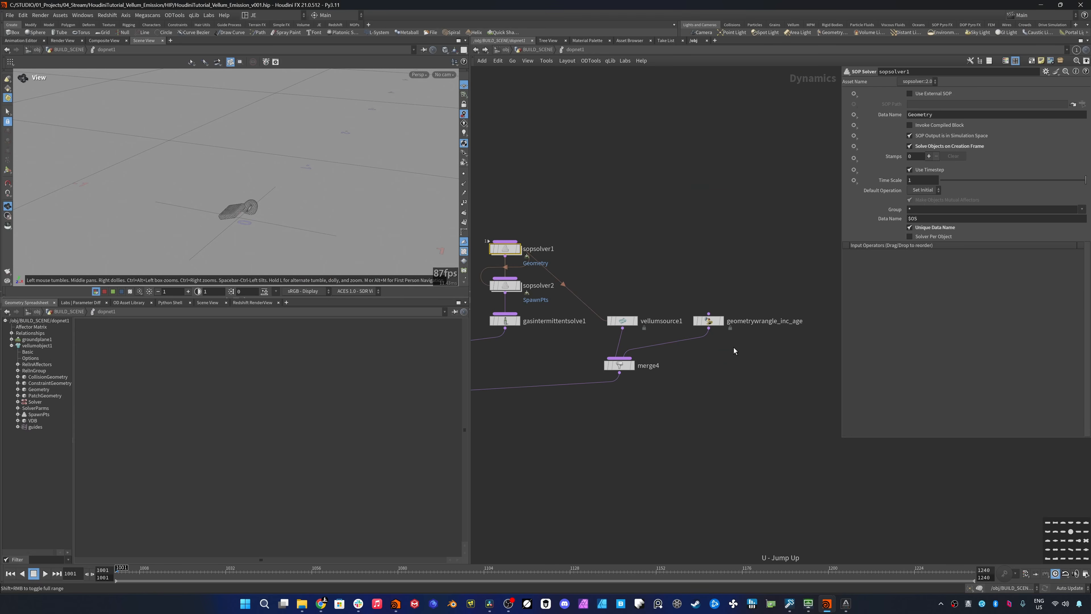
- Duplicate geometrywrangle_inc_age, insert the copy between it and merge4, and rename the copy geometrywrangle_init_mask
{"action": "left_click", "coordinate": [732, 347]}
{"action": "key", "text": "ctrl+v"}
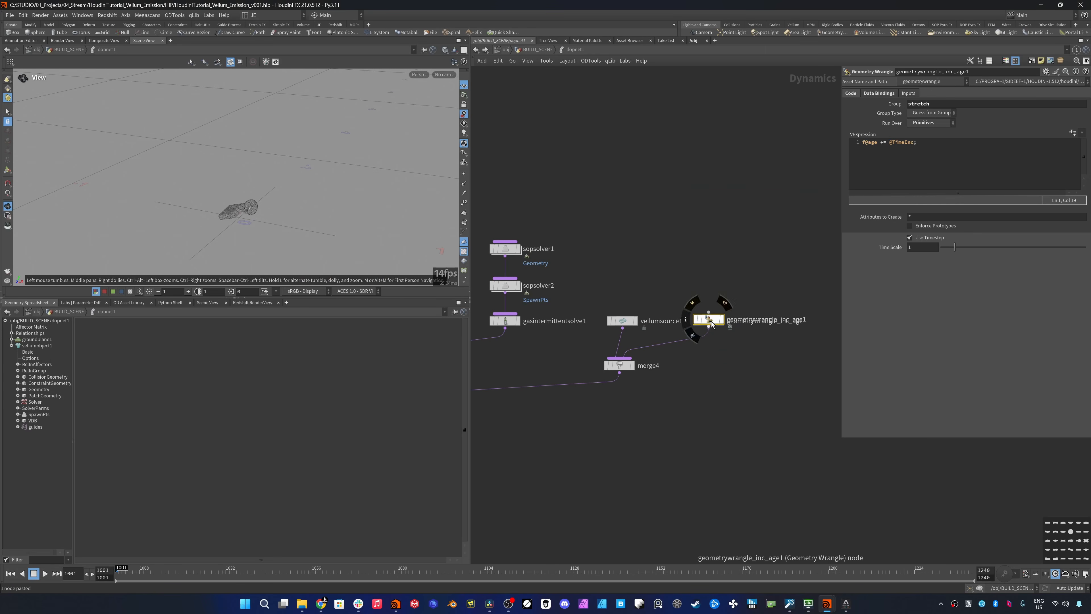
{"action": "left_click_drag", "start_coordinate": [712, 323], "coordinate": [710, 352]}
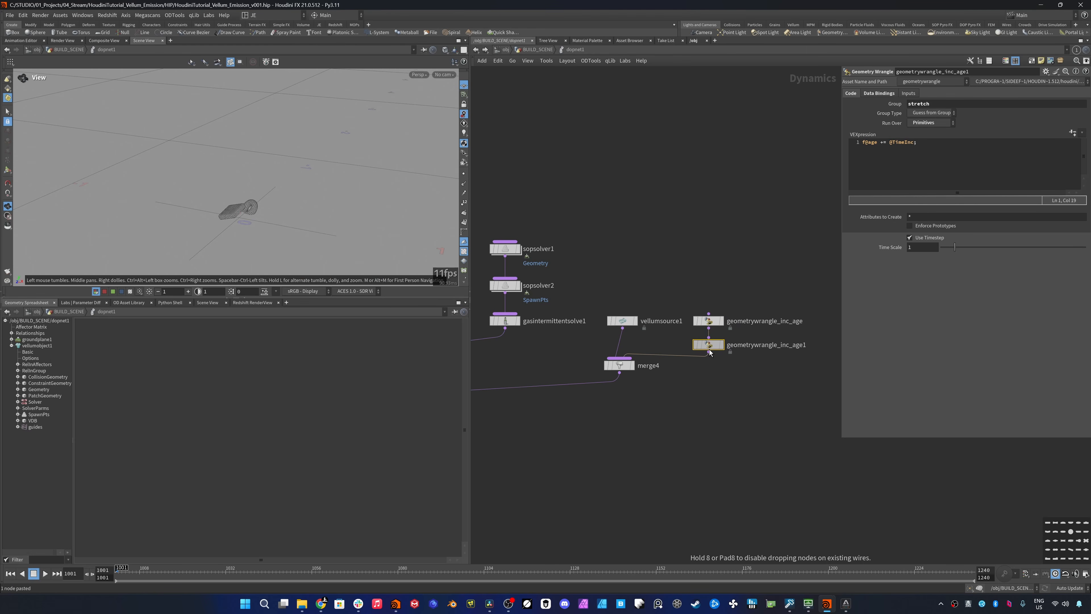
{"action": "double_click", "coordinate": [788, 345]}
{"action": "key", "text": "BackSpace"}
{"action": "key", "text": "BackSpace"}
{"action": "key", "text": "BackSpace"}
{"action": "key", "text": "BackSpace"}
{"action": "key", "text": "BackSpace"}
{"action": "key", "text": "BackSpace"}
{"action": "key", "text": "BackSpace"}
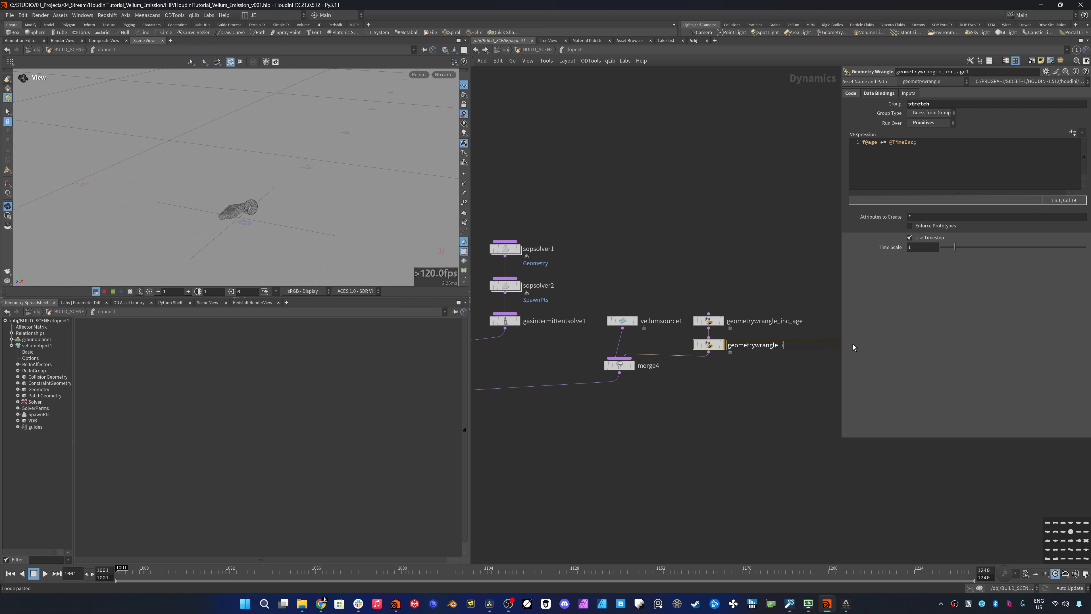
{"action": "type", "text": "nit_mask"}
{"action": "key", "text": "Return"}
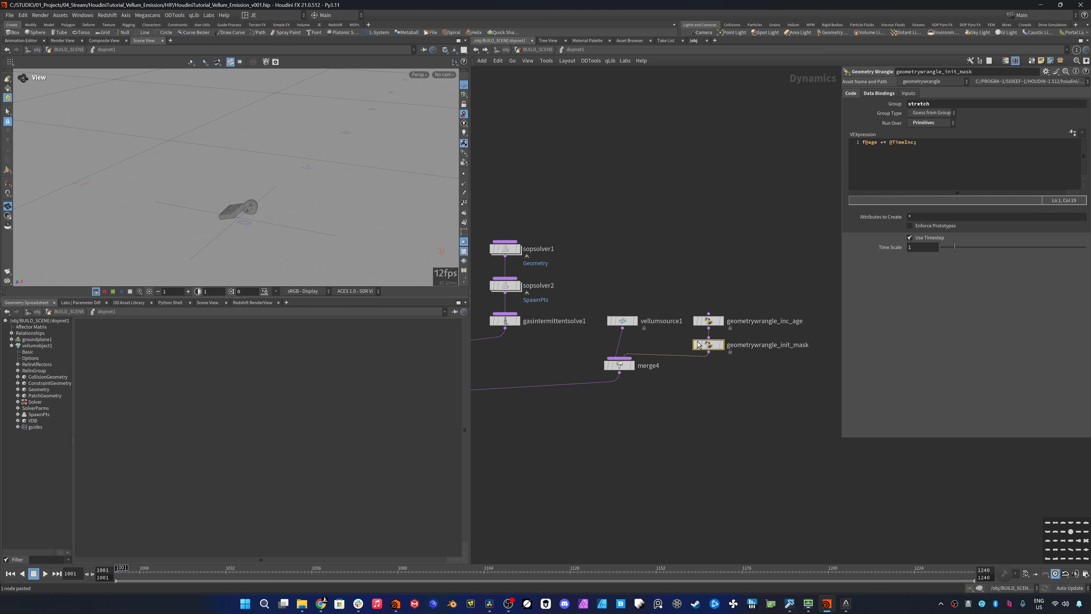
{"action": "left_click", "coordinate": [923, 172]}
{"action": "key", "text": "ctrl+a"}
{"action": "key", "text": "BackSpace"}
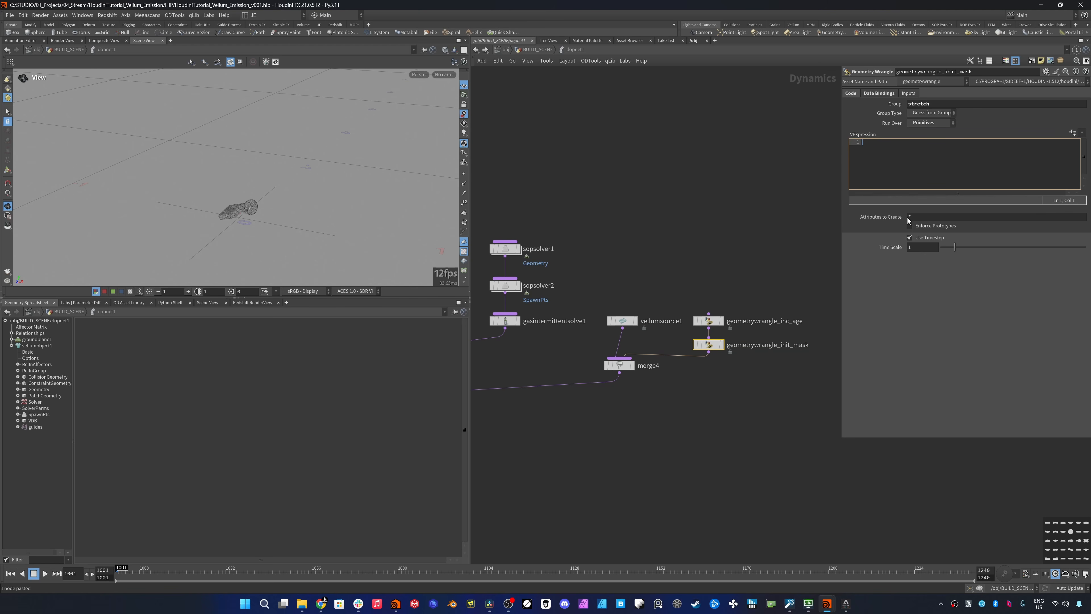
{"action": "type", "text": "float"}
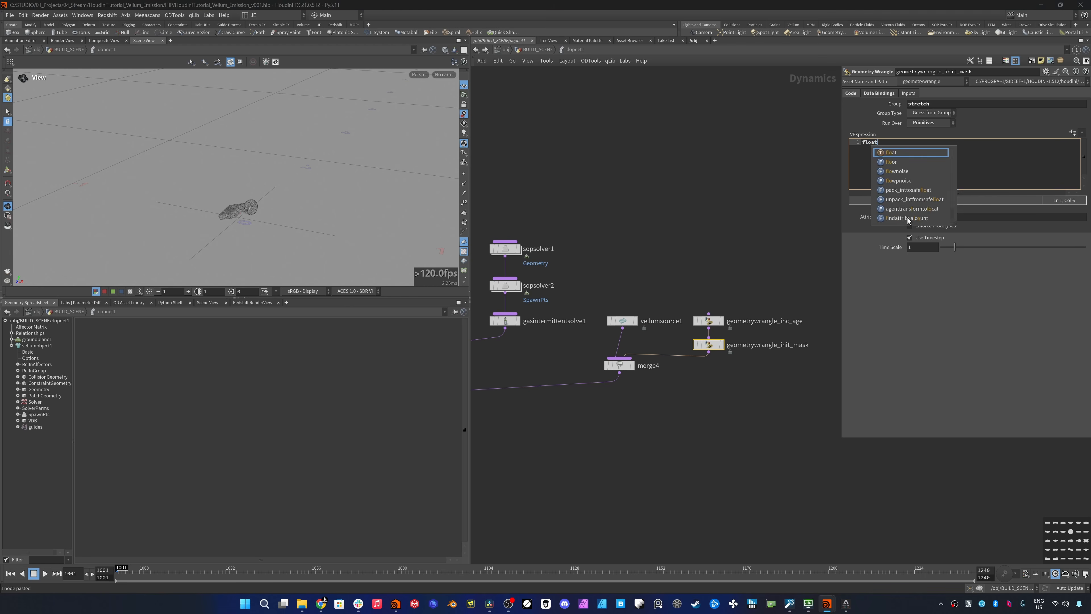
{"action": "type", "text": " mask = "}
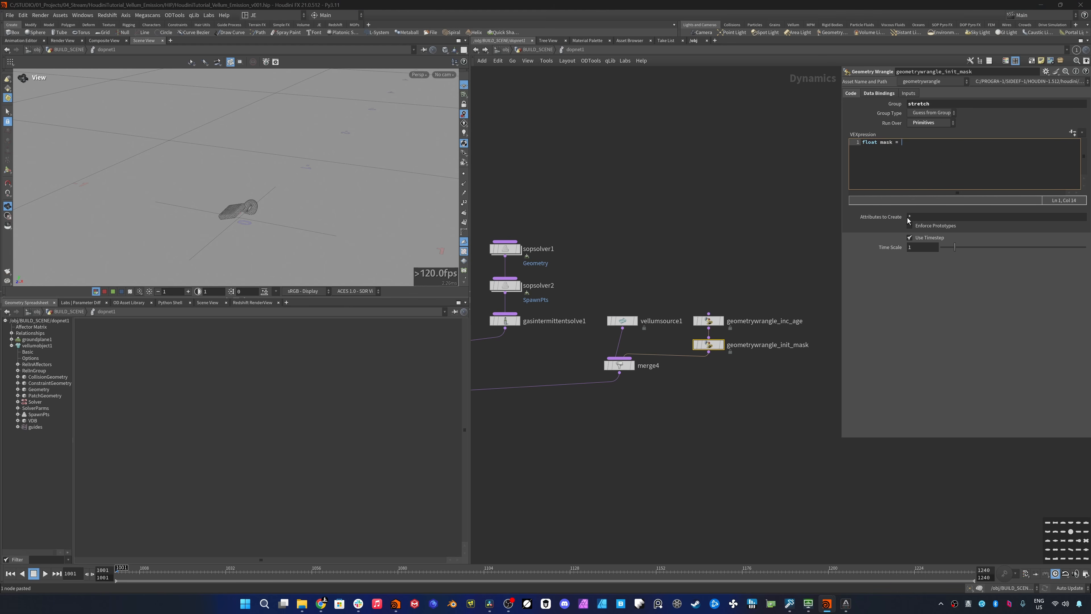
{"action": "type", "text": "fit"}
{"action": "type", "text": "@"}
{"action": "key", "text": "Escape"}
{"action": "type", "text": "age, @TimeInc, 1, 0, 1);"}
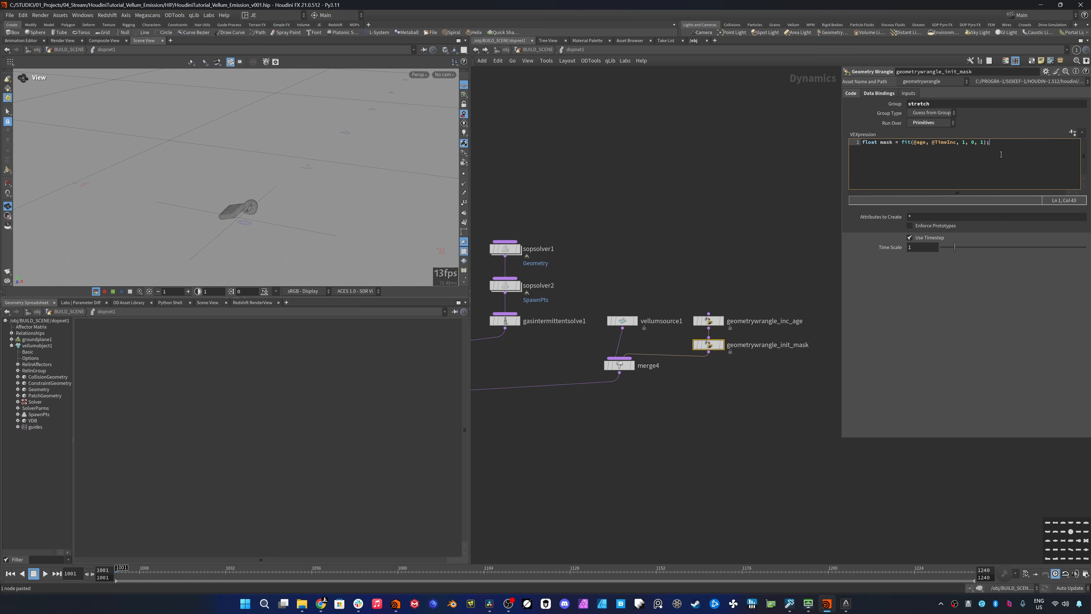
- Add the lines mask = smooth(0, 1, mask, 0.5); and mask = chramp("remap_mask", mask); and create the ramp parameter for the wrangle
{"action": "key", "text": "Return"}
{"action": "type", "text": "mask = s"}
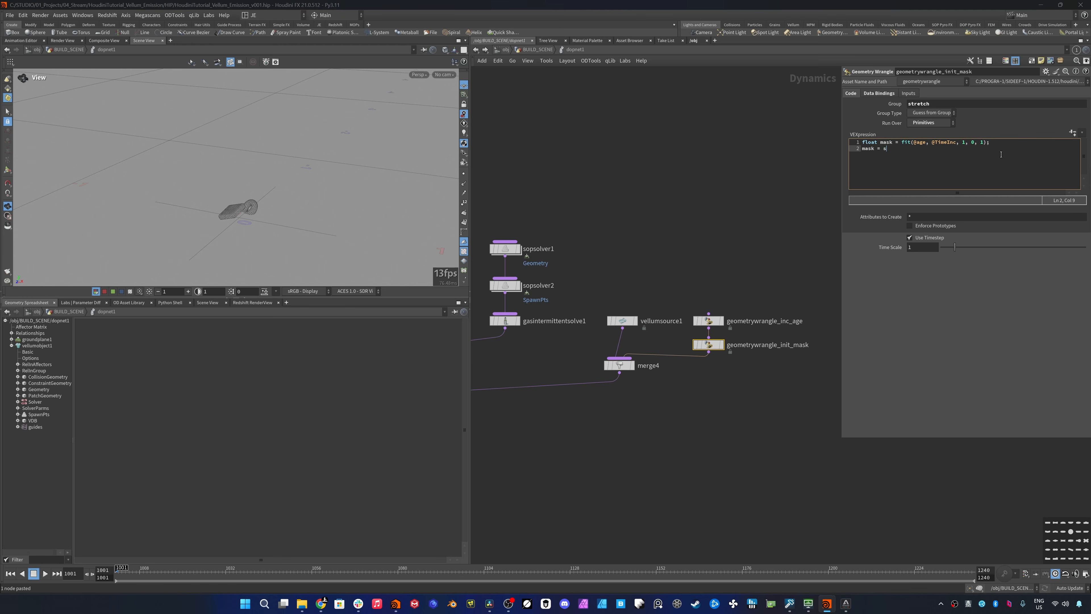
{"action": "type", "text": "mooth(0, 1, mask, 0.5);"}
{"action": "key", "text": "Return"}
{"action": "type", "text": "mask = chramp(\"remap_mask\", mask);"}
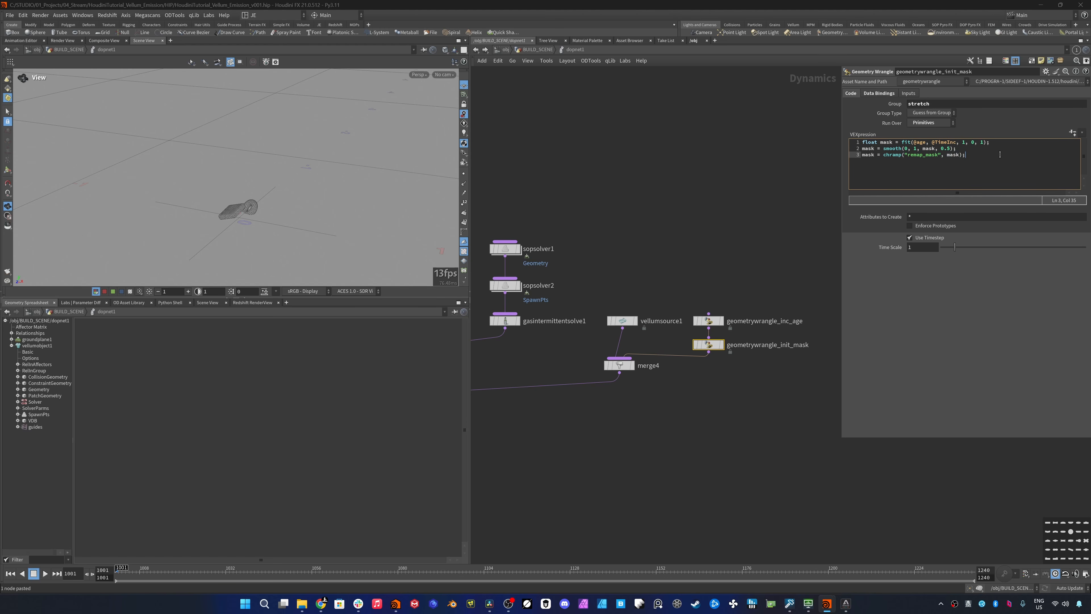
{"action": "left_click", "coordinate": [1073, 132]}
- Add the line f@scale_factor = mask; below the mask code, separated by a blank line
{"action": "key", "text": "Return"}
{"action": "key", "text": "Return"}
{"action": "type", "text": "f@"}
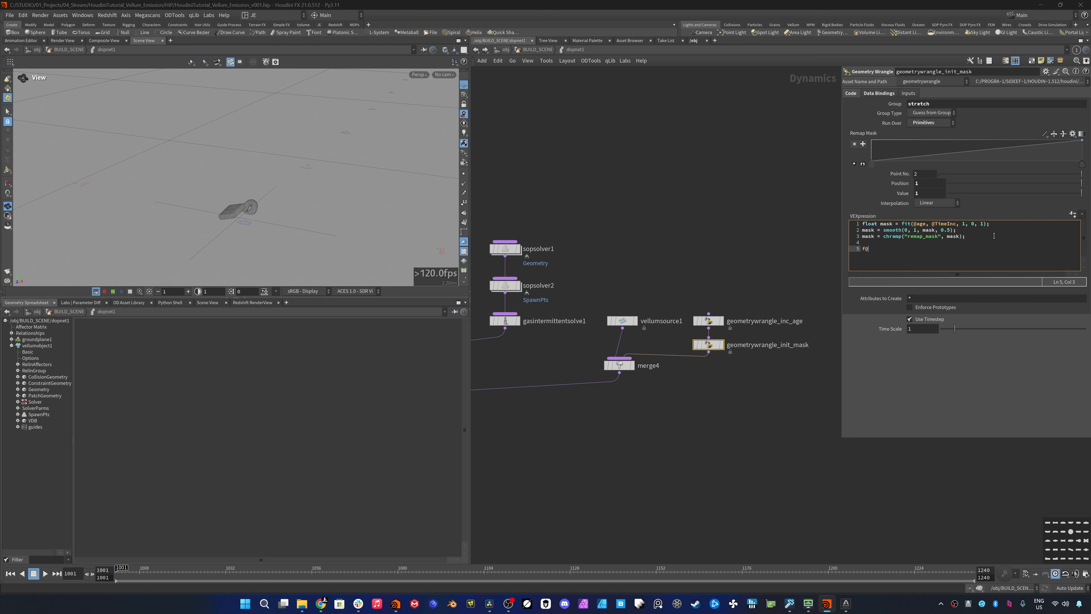
{"action": "type", "text": "scale_factor = mask;"}
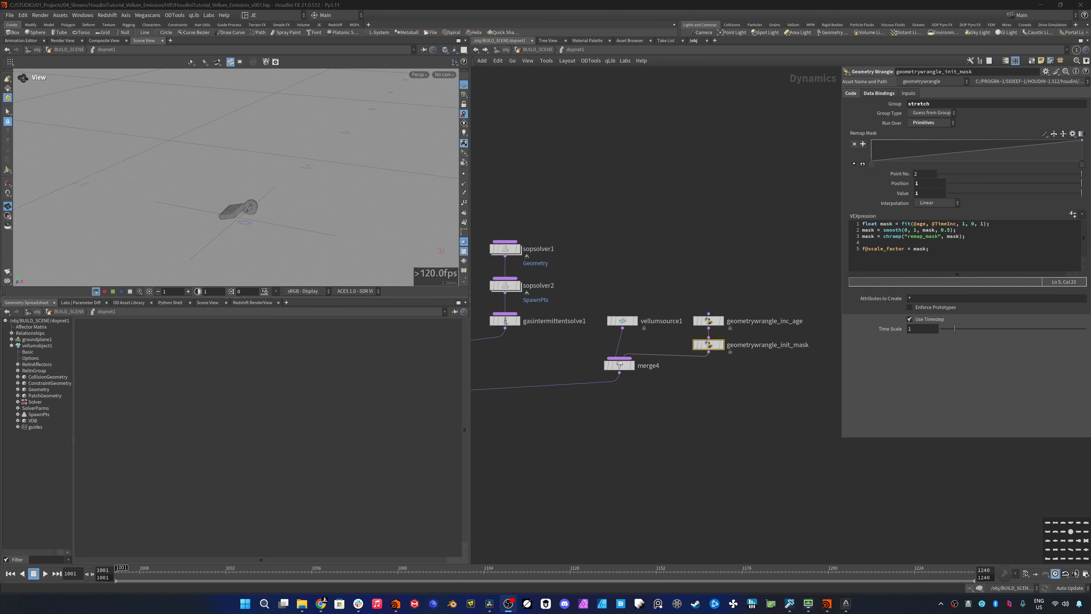
- Add the line float max_restscale = chf("max_restscale"); and create its channel parameter on the wrangle
{"action": "left_click", "coordinate": [942, 251]}
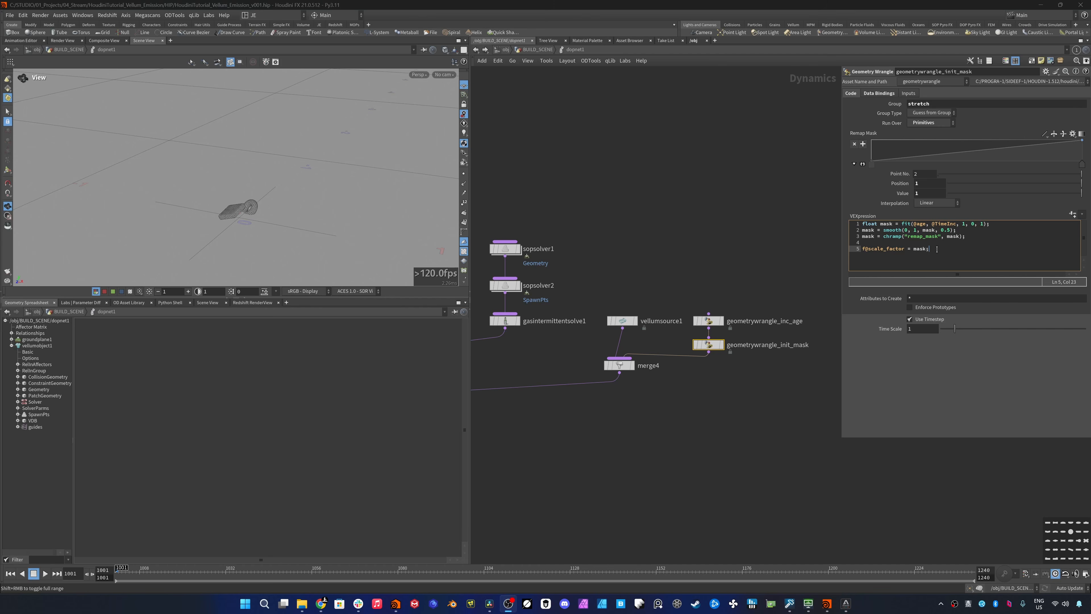
{"action": "key", "text": "Return"}
{"action": "key", "text": "Return"}
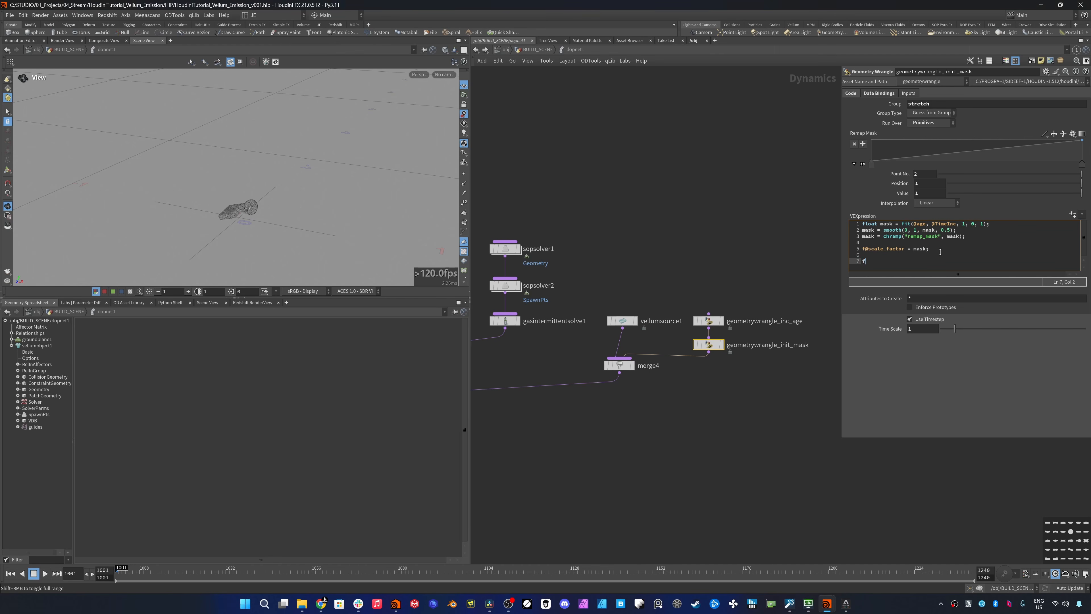
{"action": "type", "text": "float max_restscale = chf(\"max_restscale\");"}
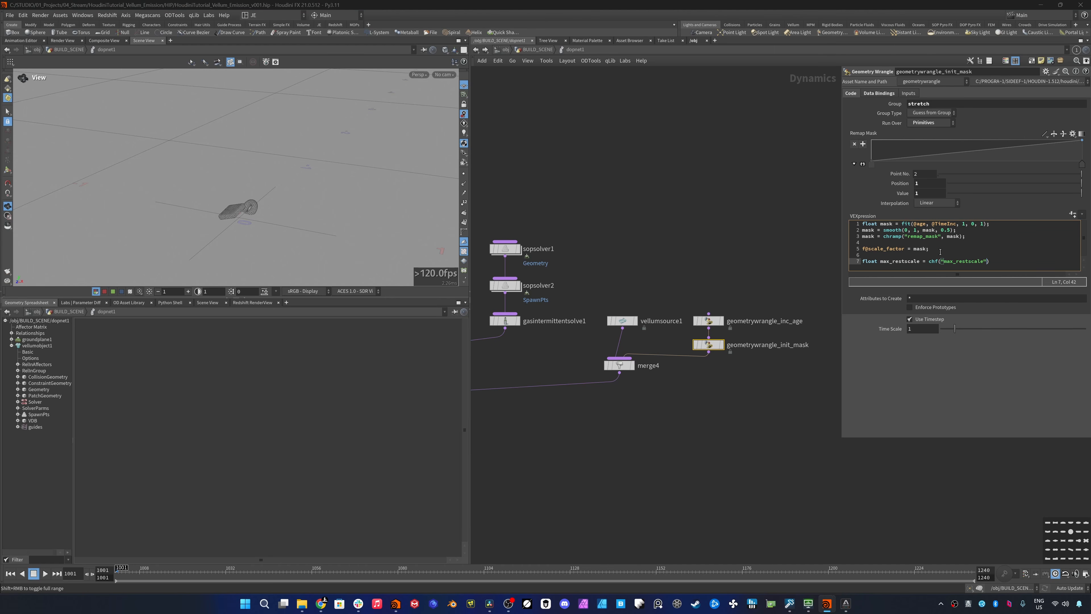
{"action": "key", "text": "Return"}
{"action": "left_click", "coordinate": [870, 283]}
{"action": "left_click", "coordinate": [875, 278]}
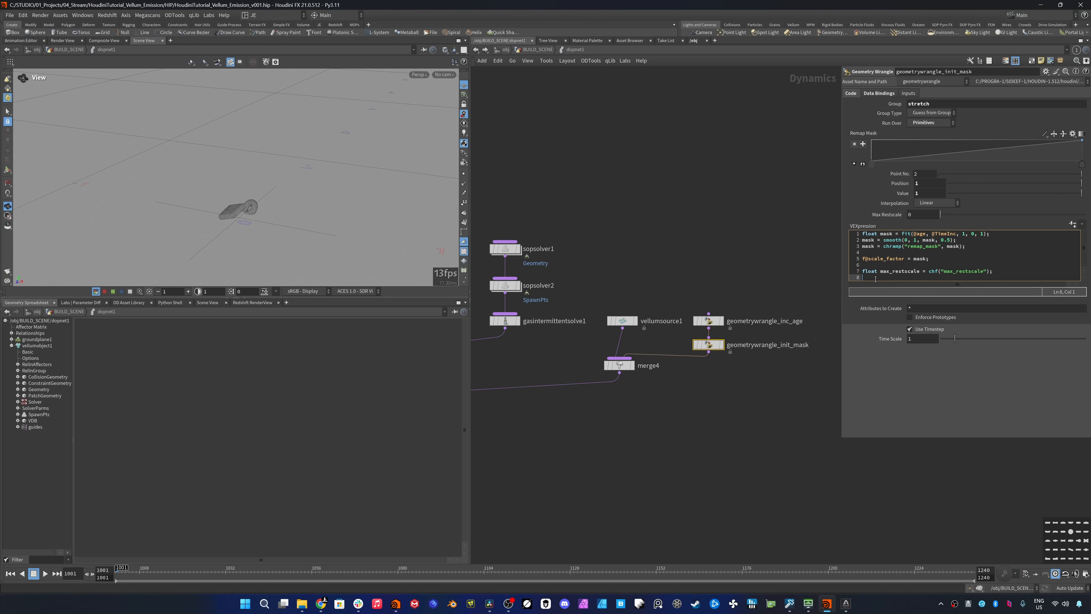
- Add the line f@restscale_factor = fit01(mask, 1, max_restscale); and set Max Restscale to 2000
{"action": "type", "text": "f"}
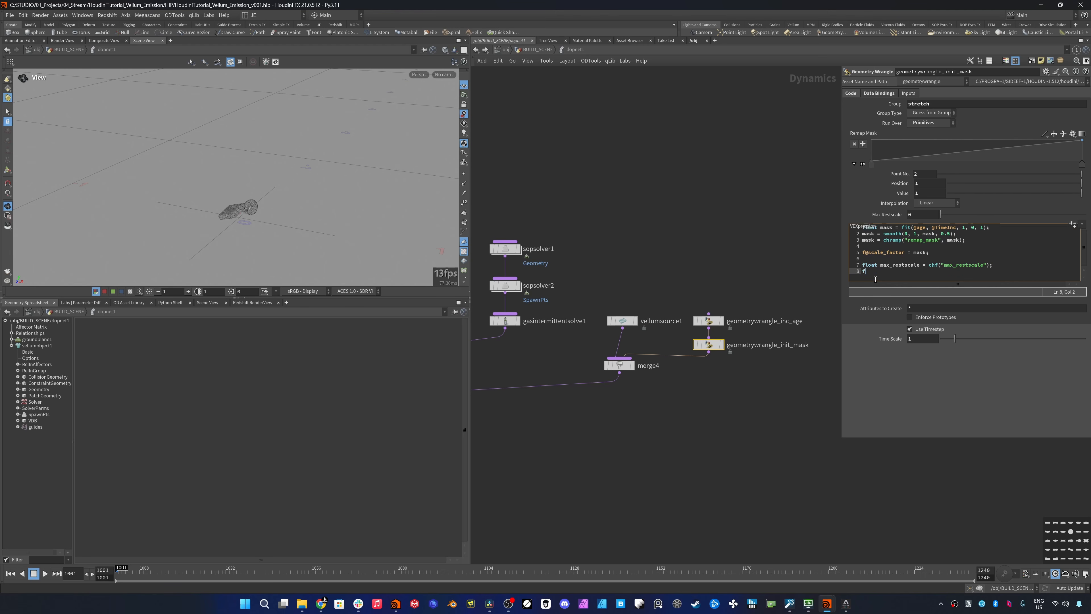
{"action": "type", "text": "@restscale_factor = fit01(mask, 1, max_restscale);"}
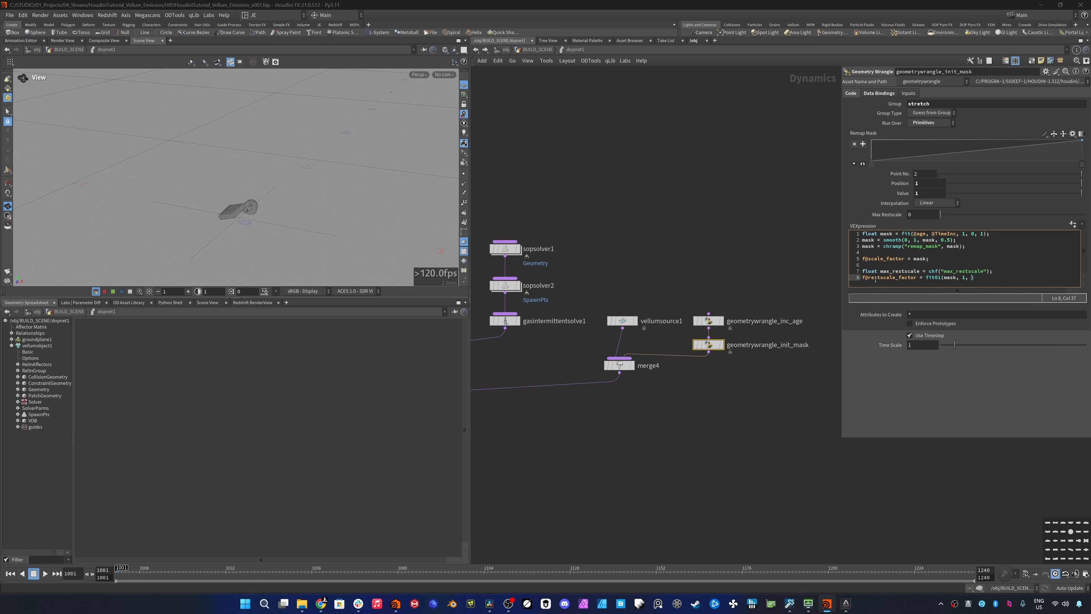
{"action": "left_click", "coordinate": [918, 215]}
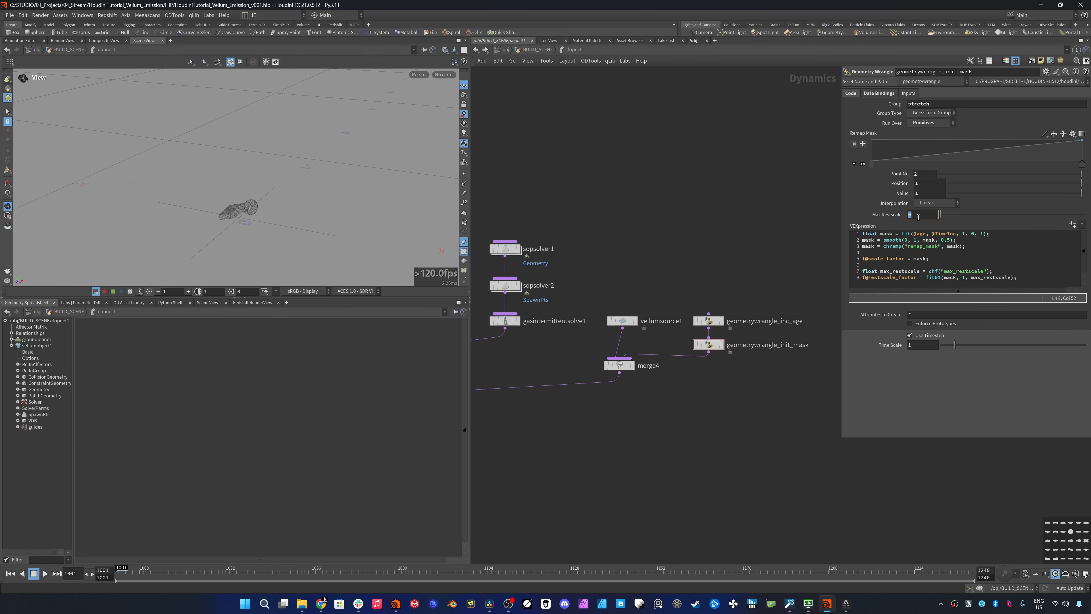
{"action": "type", "text": "2000"}
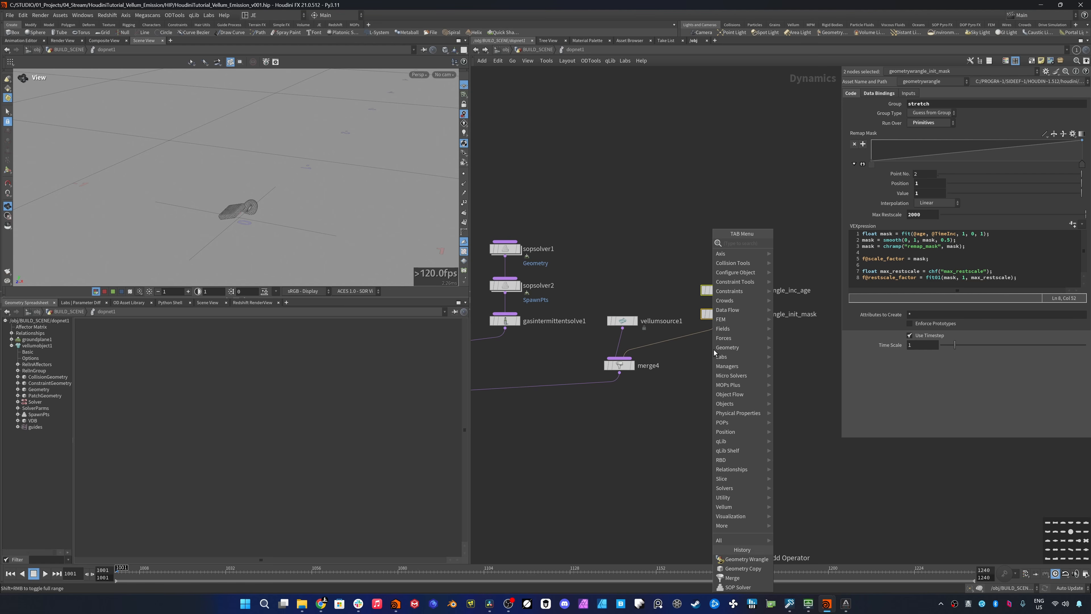
- Insert a Vellum Constraint Properties node between geometrywrangle_init_mask and merge4
{"action": "type", "text": "vellum"}
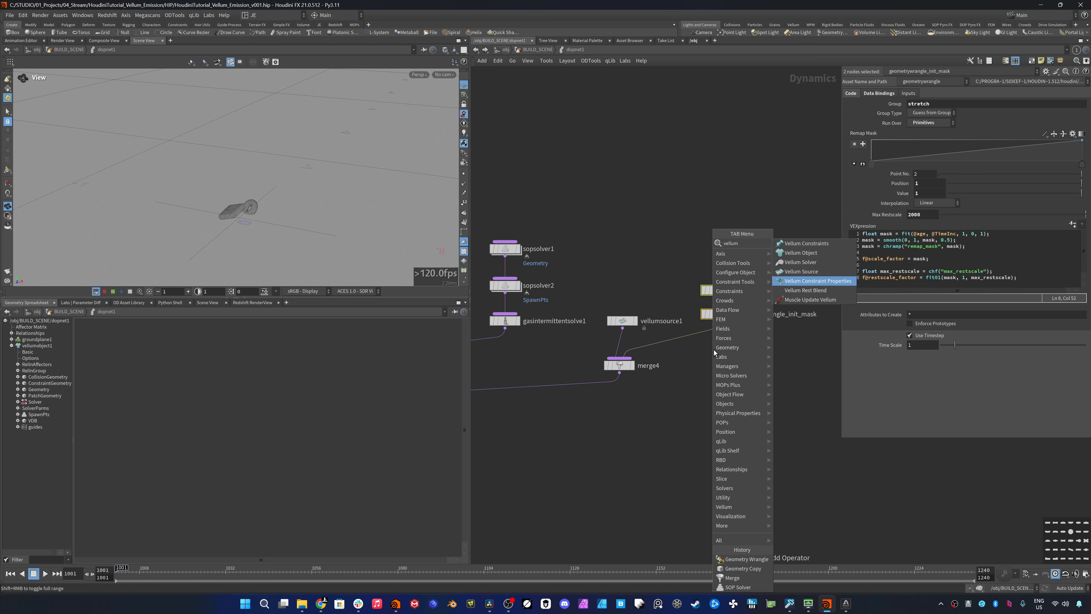
{"action": "key", "text": "Return"}
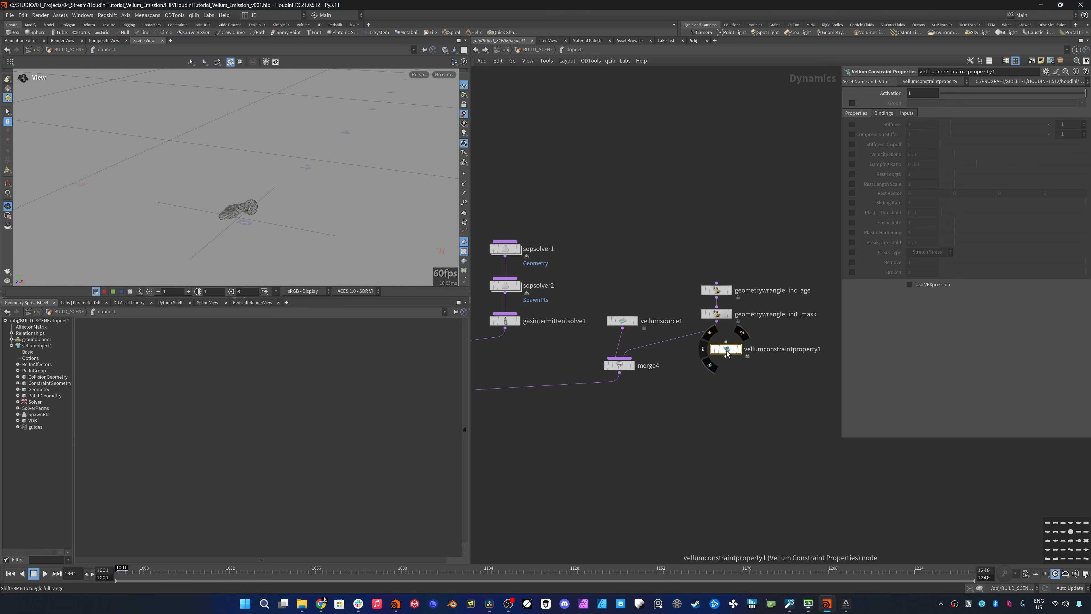
{"action": "left_click", "coordinate": [712, 338]}
- Enable the Group on vellumconstraintproperty1 and set it to stretch
{"action": "left_click", "coordinate": [852, 103]}
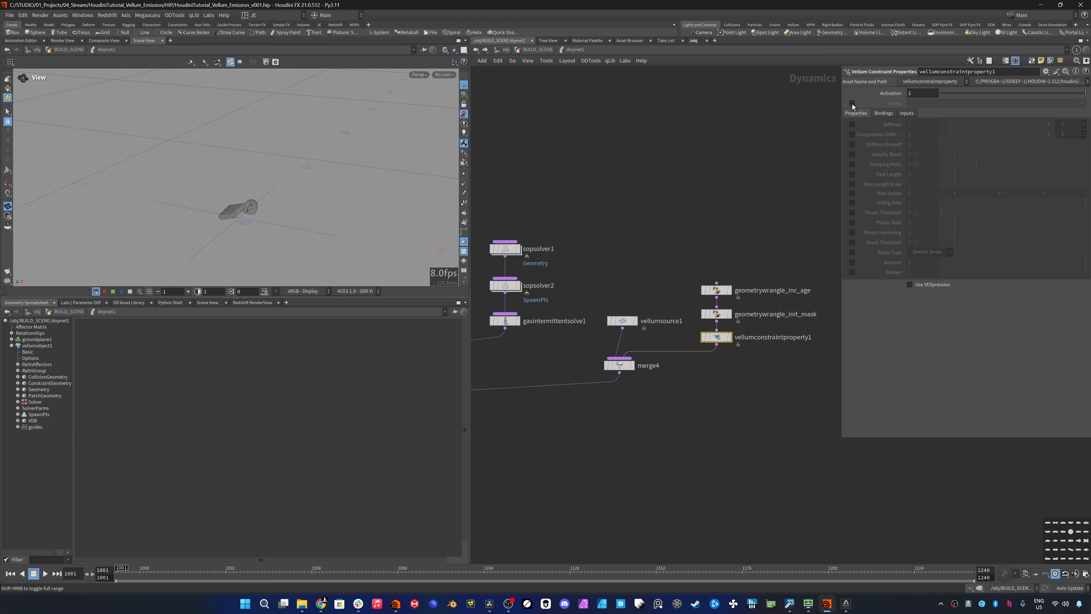
{"action": "left_click", "coordinate": [937, 104]}
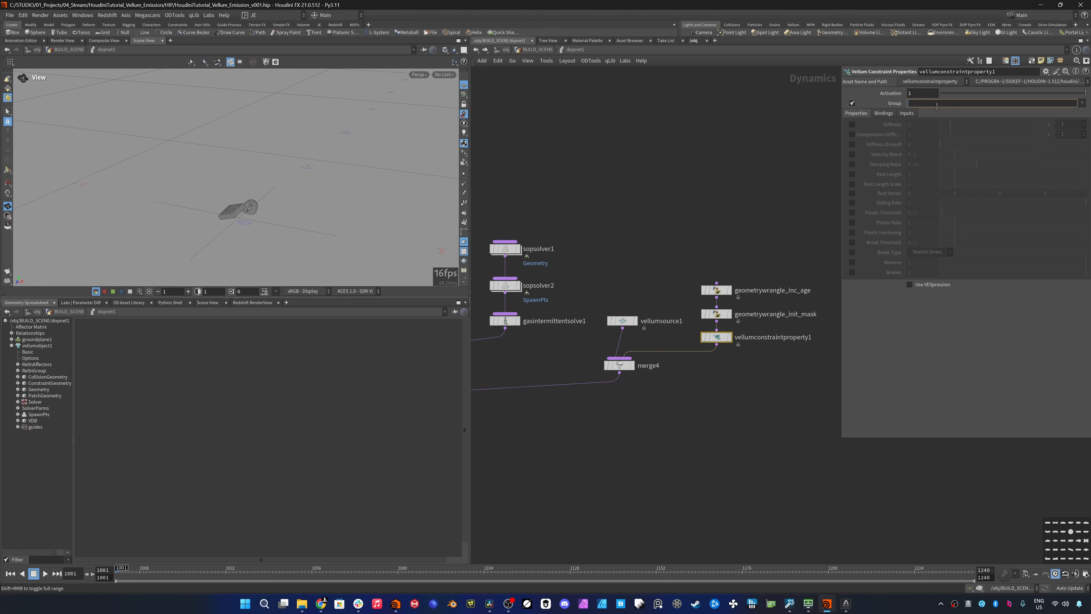
{"action": "type", "text": "stretch"}
{"action": "key", "text": "Return"}
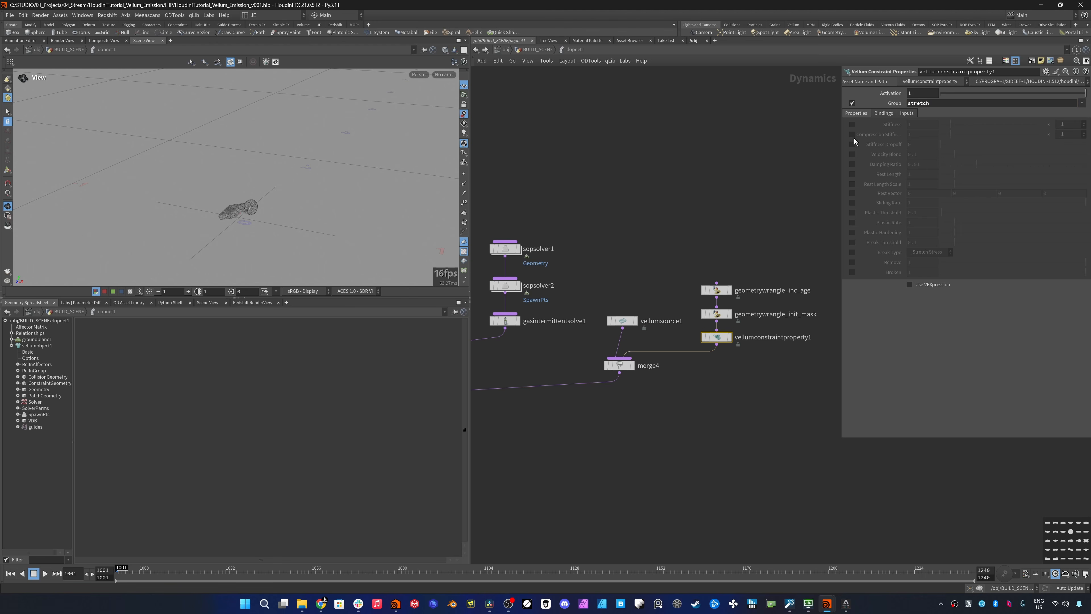
- Enable Stiffness, Rest Length Scale and Use VEXpression on the constraint properties node
{"action": "left_click", "coordinate": [852, 124]}
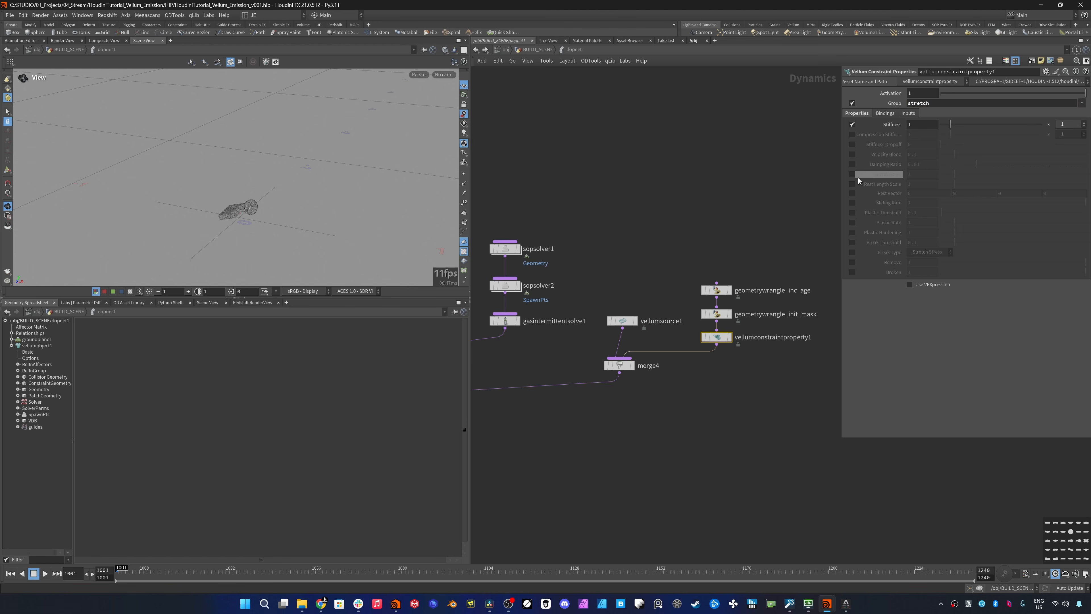
{"action": "left_click", "coordinate": [853, 185]}
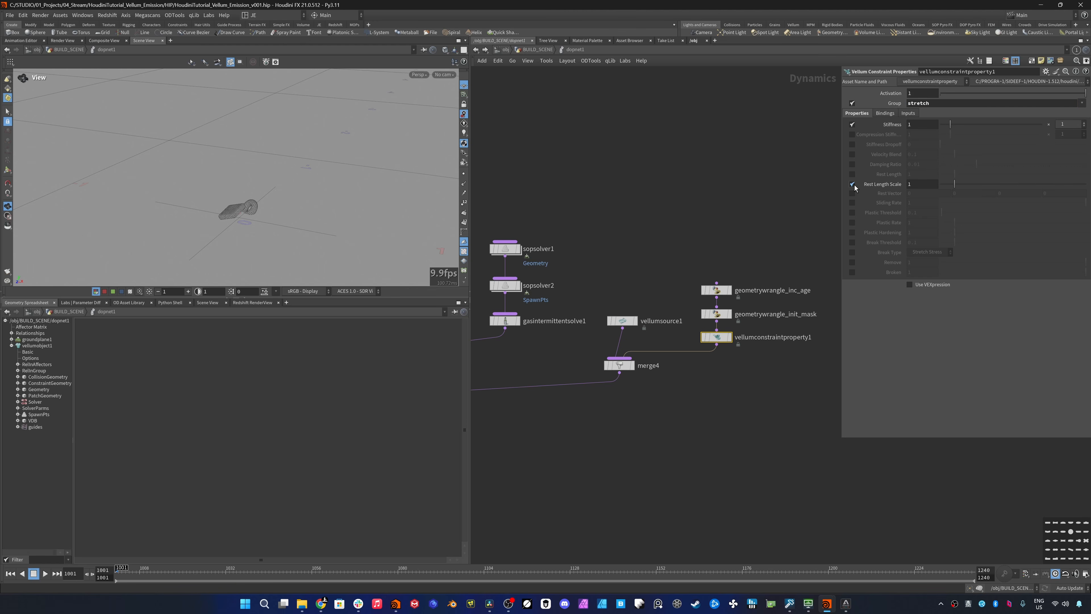
{"action": "left_click", "coordinate": [909, 285]}
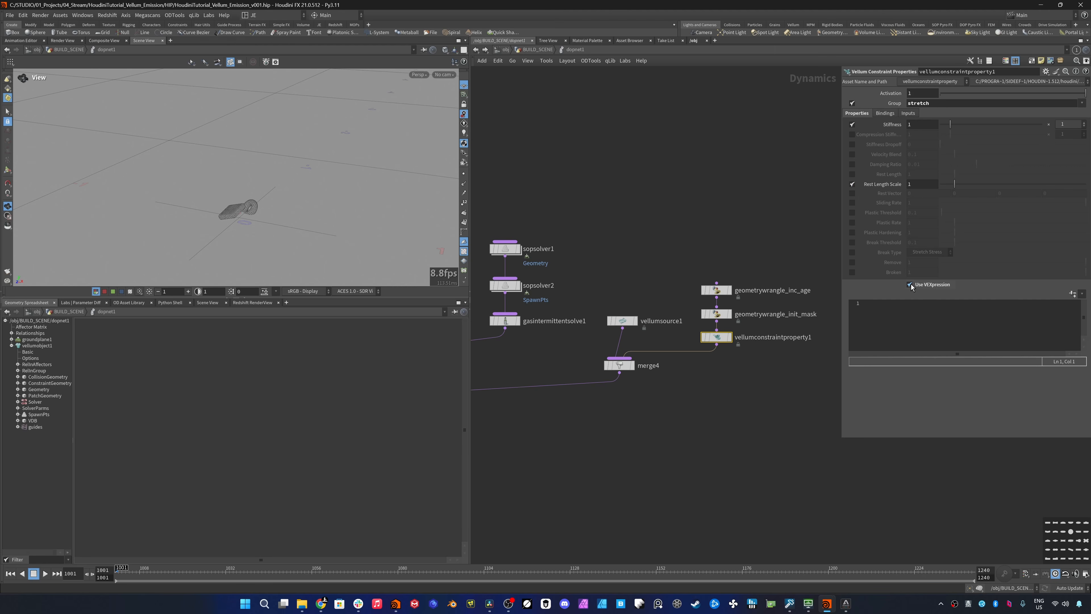
- Write the VEXpression line restscale = f@restscale_factor; with the comment // 1 - 2000, followed by a blank line
{"action": "left_click", "coordinate": [906, 314]}
{"action": "type", "text": "restscale"}
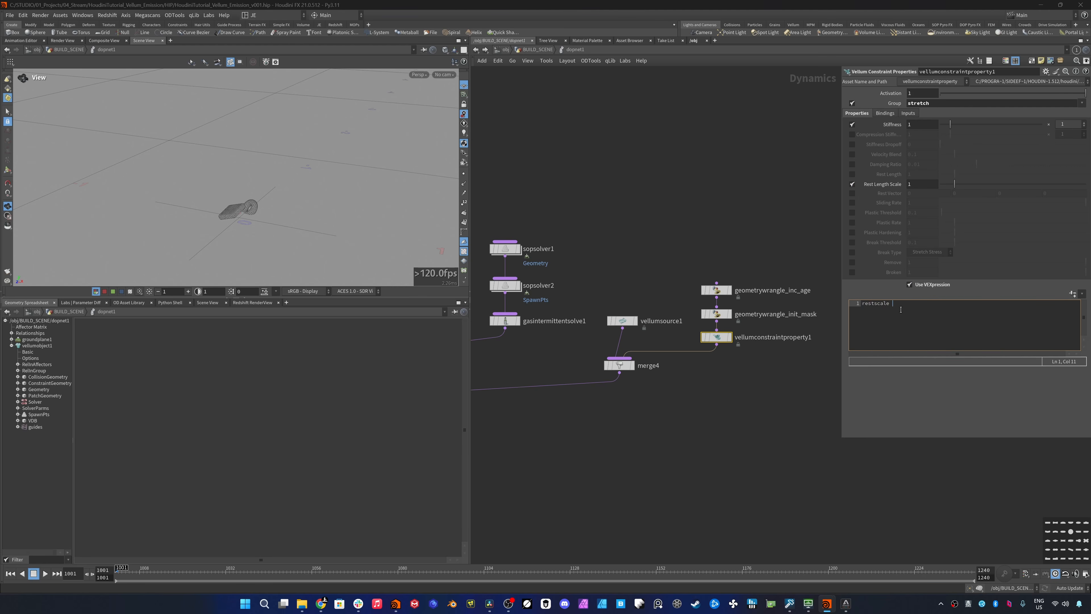
{"action": "type", "text": " = f@restscale_factor;"}
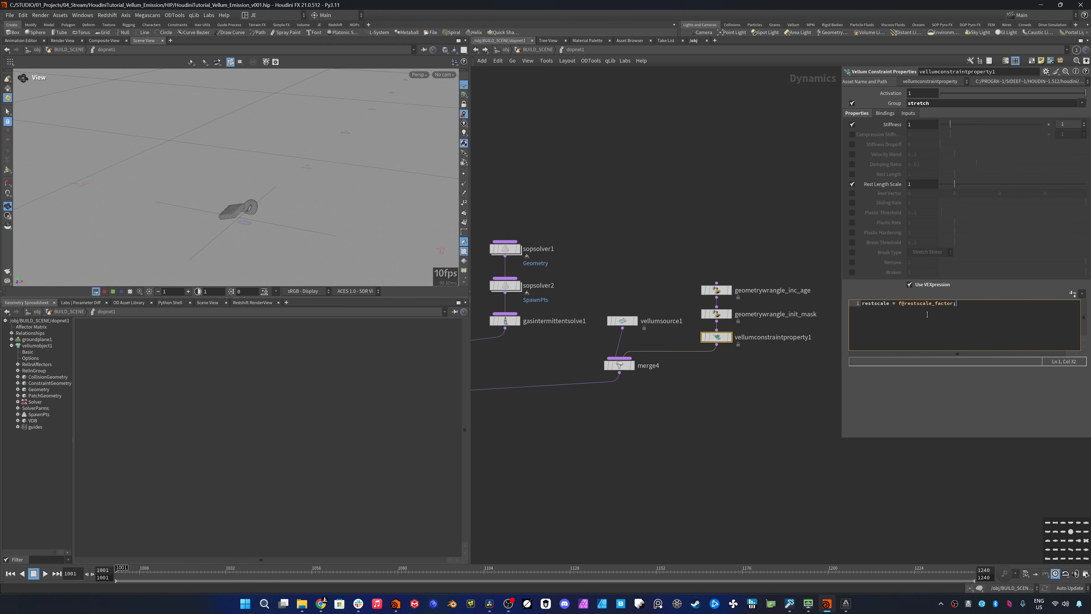
{"action": "type", "text": " // 1 - 200"}
{"action": "key", "text": "Return"}
{"action": "key", "text": "Return"}
- Add the line stiffness = lerp(stiffness, stiffness * 0.05, f@scale_factor); to the VEXpression
{"action": "type", "text": "stiffne"}
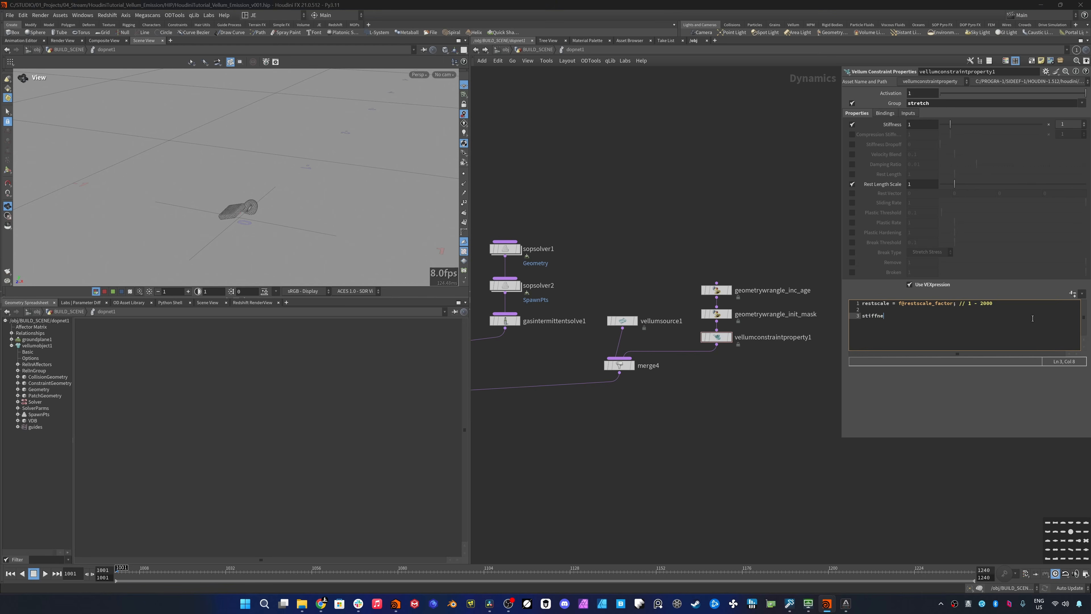
{"action": "type", "text": "ss = lerp()"}
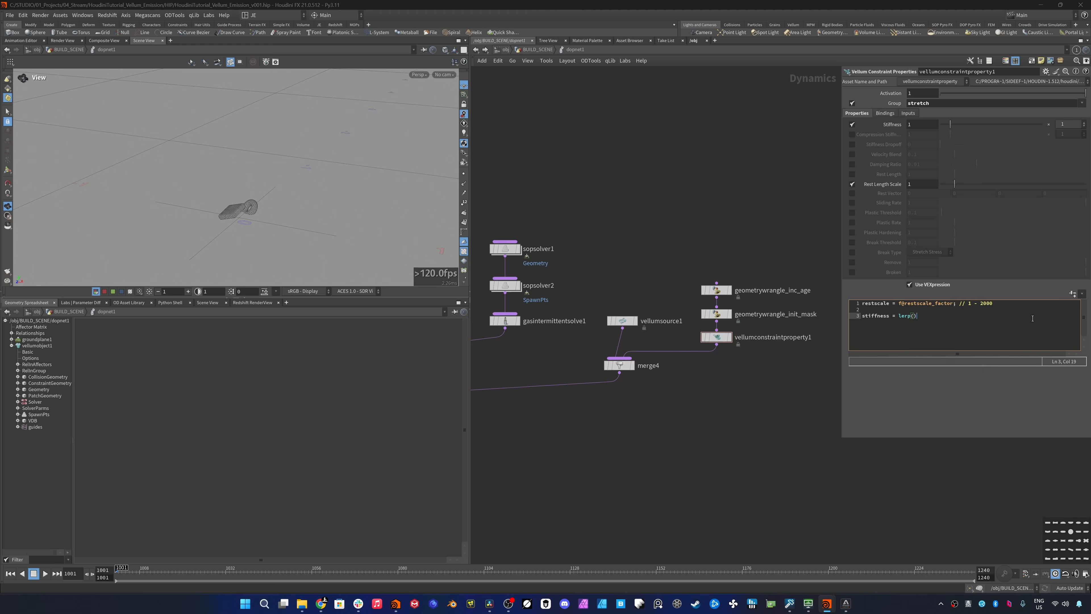
{"action": "key", "text": "Left"}
{"action": "type", "text": "stiffness, stiffness * 0.05, f@scale_factor"}
{"action": "key", "text": "End"}
{"action": "type", "text": ";"}
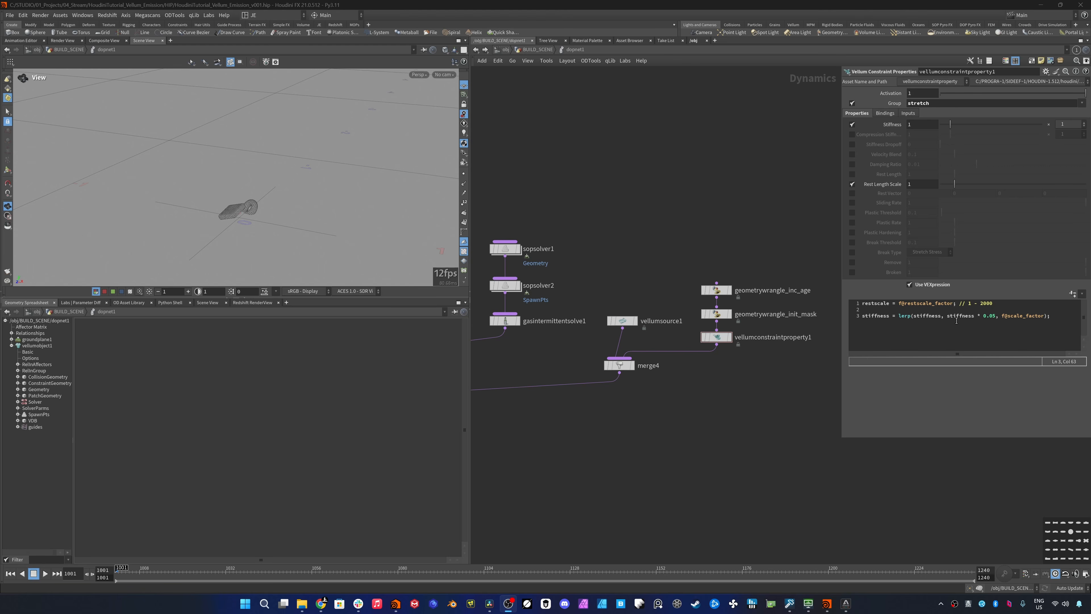
- Review the code of geometrywrangle_init_mask and the constraint properties node, and play the simulation
{"action": "left_click", "coordinate": [747, 316]}
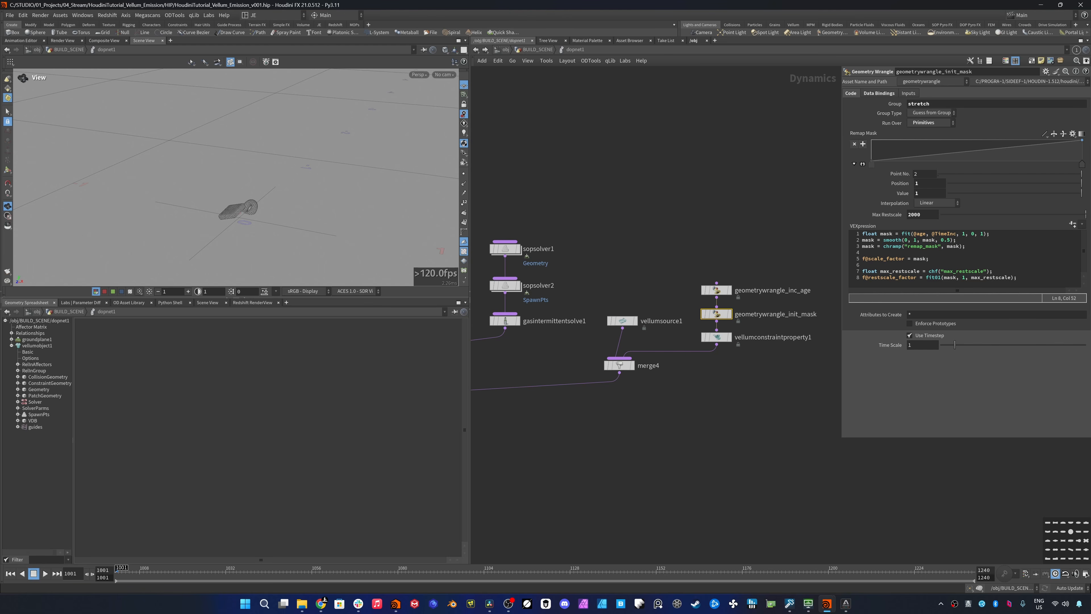
{"action": "left_click", "coordinate": [726, 338]}
{"action": "left_click", "coordinate": [44, 574]}
- Duplicate gasintermittentsolve1 and insert the copy between vellumconstraintproperty1 and merge4
{"action": "left_click", "coordinate": [514, 321]}
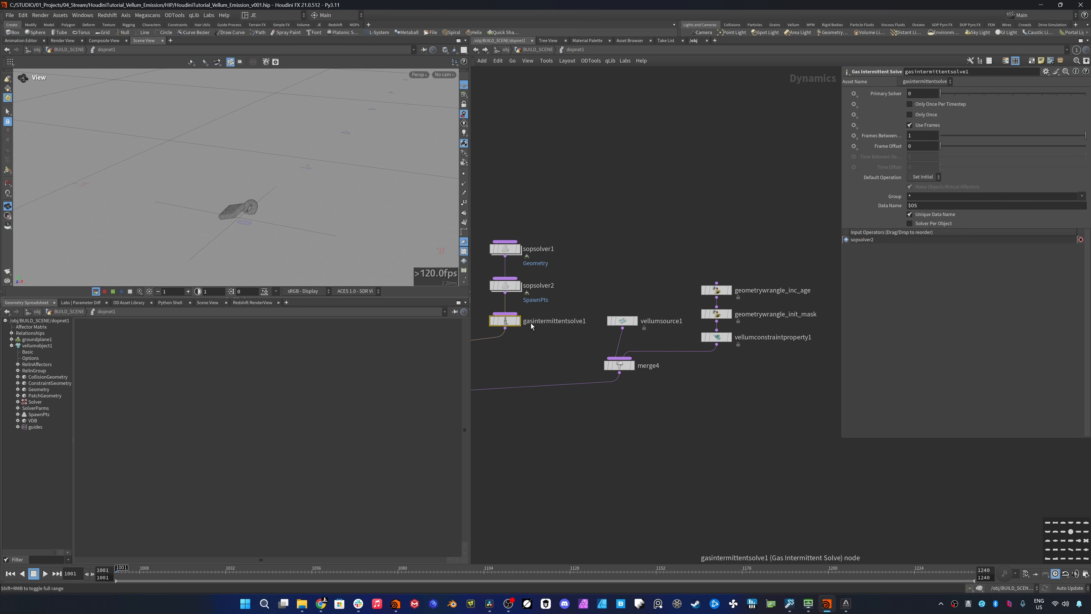
{"action": "key", "text": "ctrl+c"}
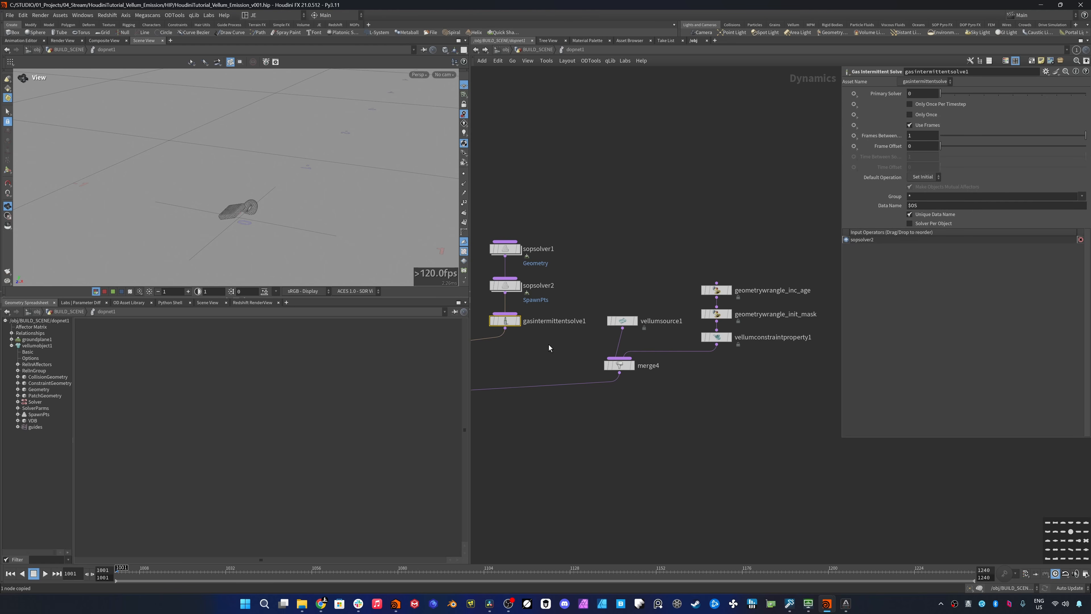
{"action": "key", "text": "ctrl+v"}
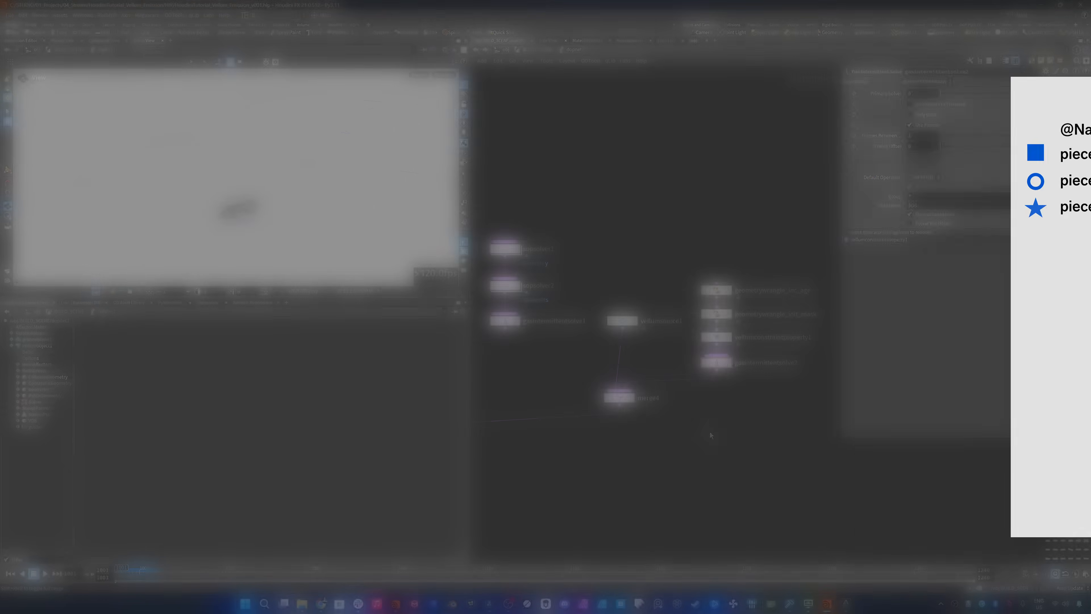
- Open the sopsolver1 network and move relax1 and the nodes below it down to make room under attribwrangle_init_pscale
{"action": "middle_click_drag", "start_coordinate": [510, 255], "coordinate": [605, 248]}
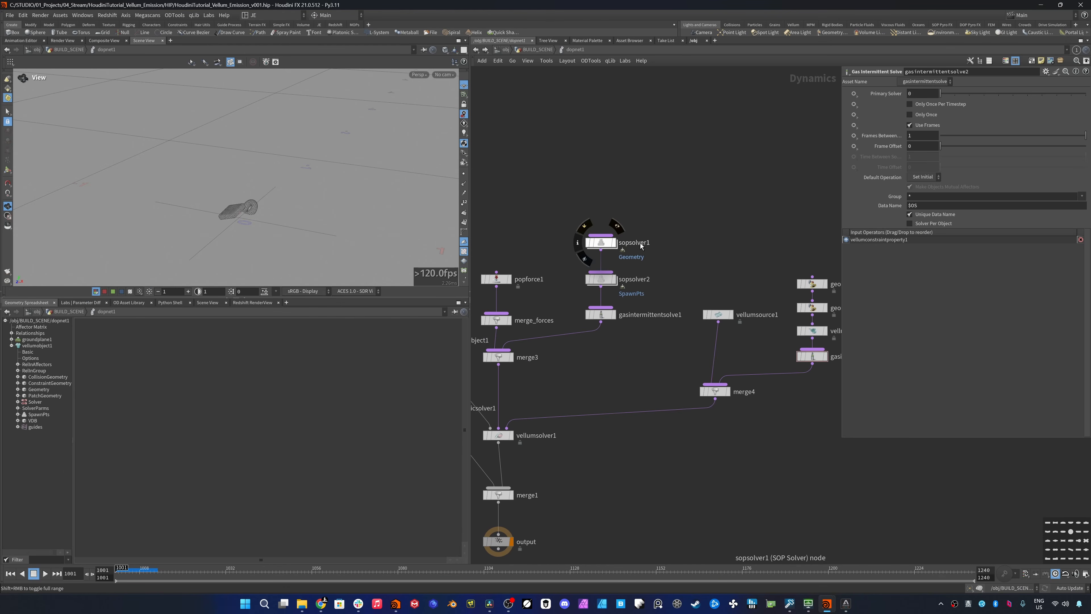
{"action": "double_click", "coordinate": [605, 246]}
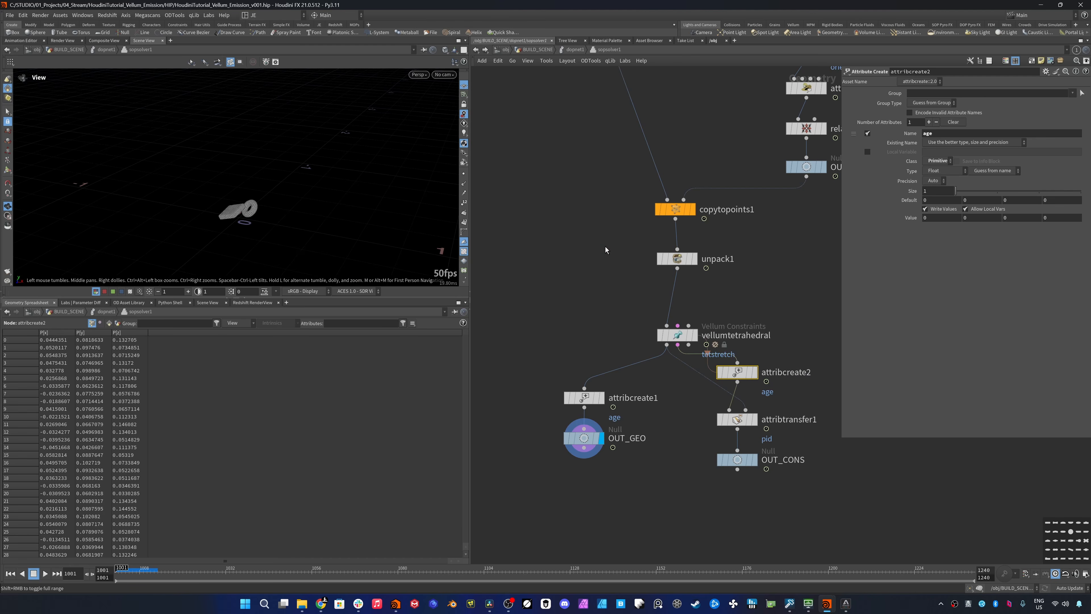
{"action": "middle_click_drag", "start_coordinate": [771, 215], "coordinate": [711, 349]}
{"action": "scroll", "coordinate": [710, 350], "scroll_direction": "down", "scroll_amount": 2}
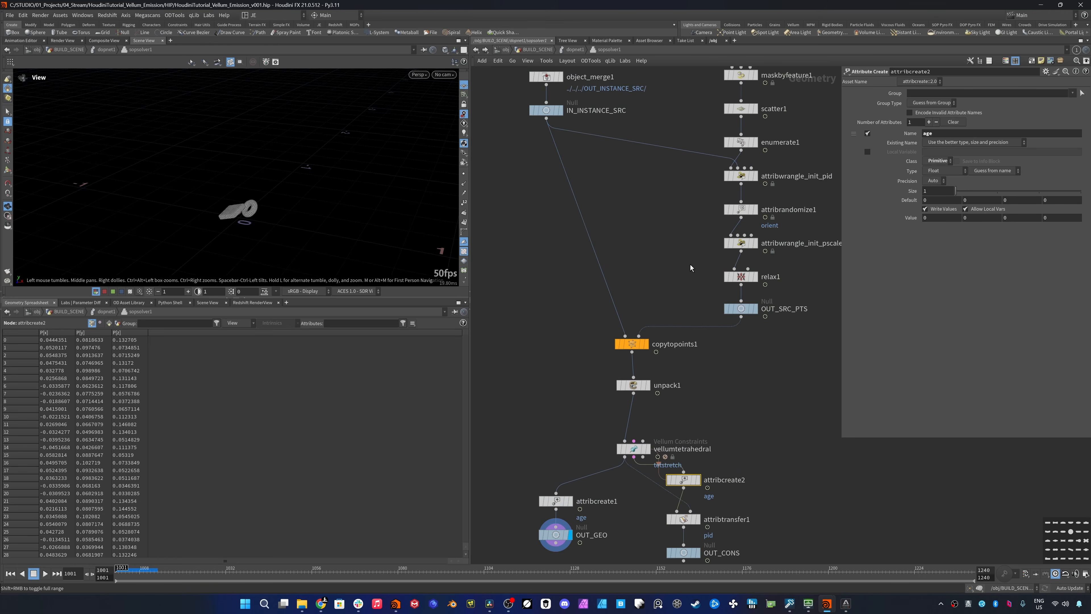
{"action": "middle_click_drag", "start_coordinate": [689, 265], "coordinate": [680, 297]}
{"action": "left_click_drag", "start_coordinate": [734, 309], "coordinate": [734, 394], "text": "ctrl"}
{"action": "mouse_move", "coordinate": [734, 369]}
{"action": "middle_click_drag", "start_coordinate": [748, 314], "coordinate": [685, 341]}
- Insert an Attribute Wrangle between attribwrangle_init_pscale and relax1
{"action": "key", "text": "Tab"}
{"action": "type", "text": "a"}
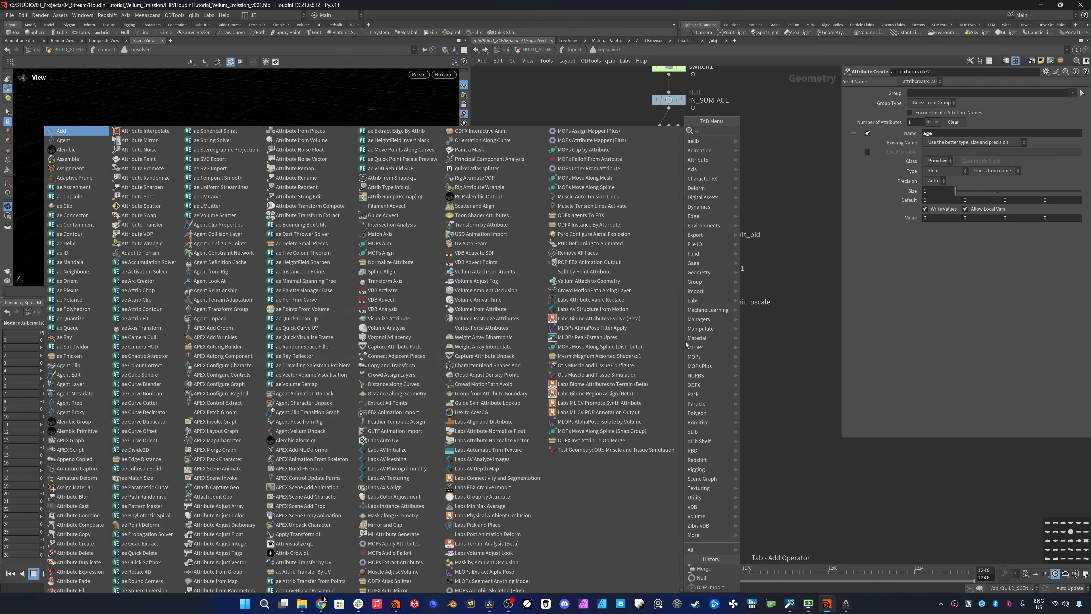
{"action": "type", "text": "ttribw"}
{"action": "key", "text": "Return"}
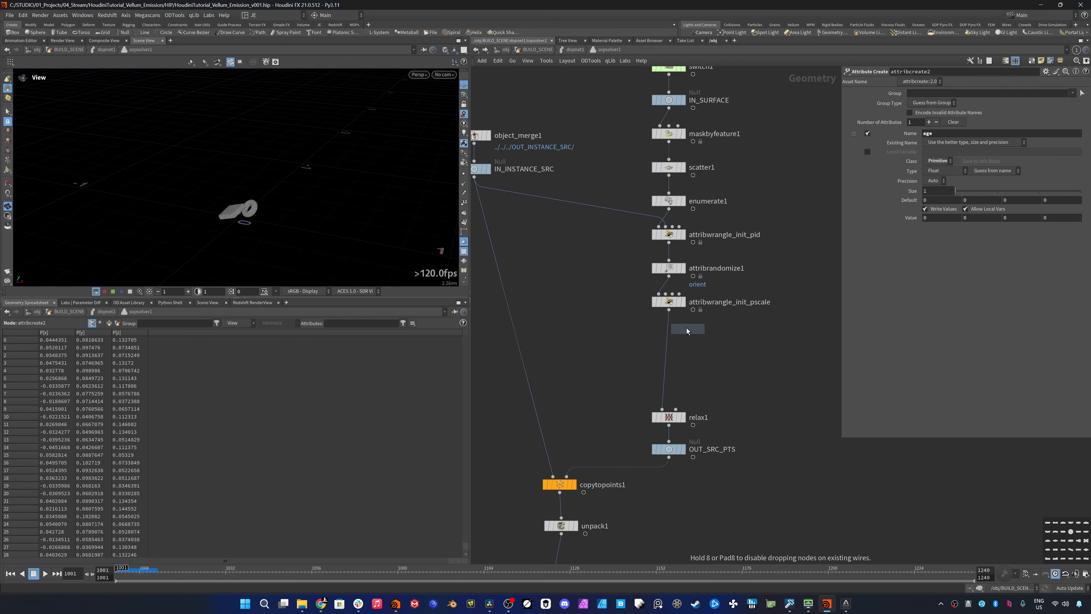
{"action": "left_click", "coordinate": [674, 340]}
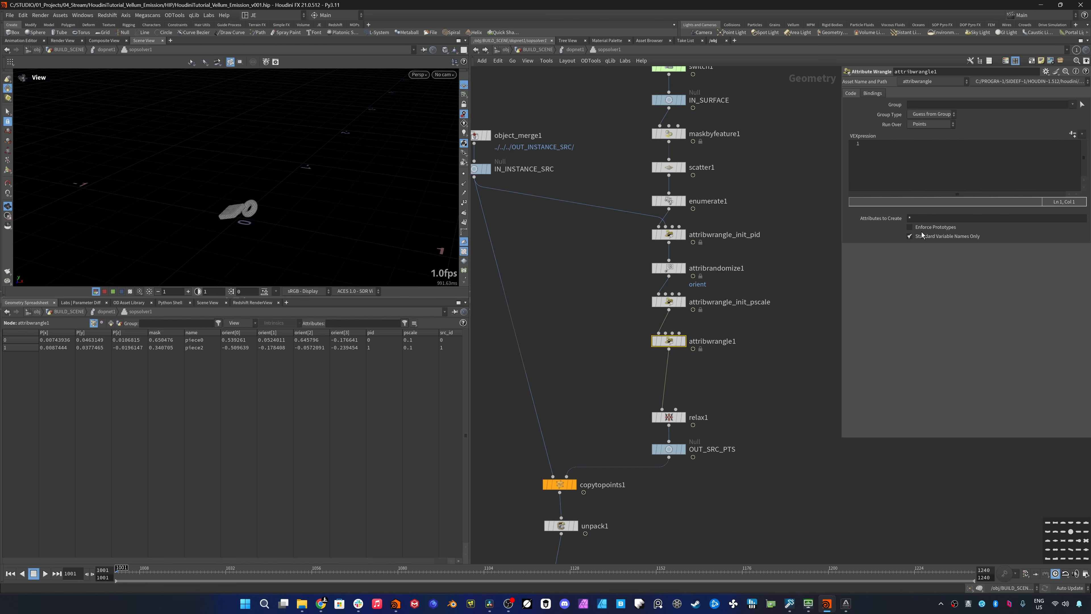
- Write the line int match = findattribval(2, "prim", "name", s@name); in the new wrangle
{"action": "left_click", "coordinate": [914, 177]}
{"action": "type", "text": "int match = findattribval(2"}
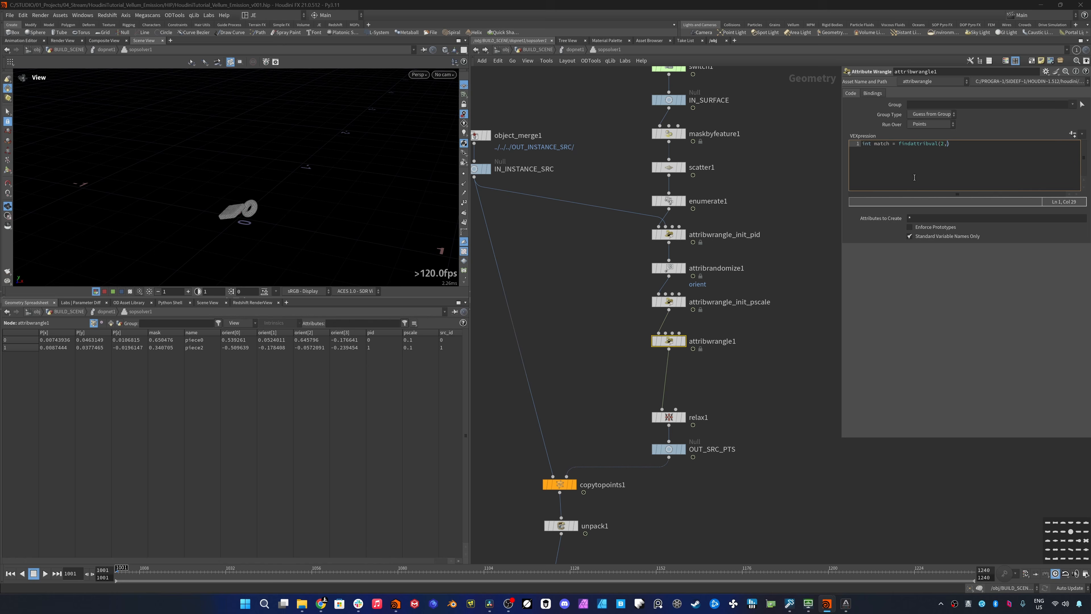
{"action": "type", "text": ", \"prim\", \"name\", s@name);"}
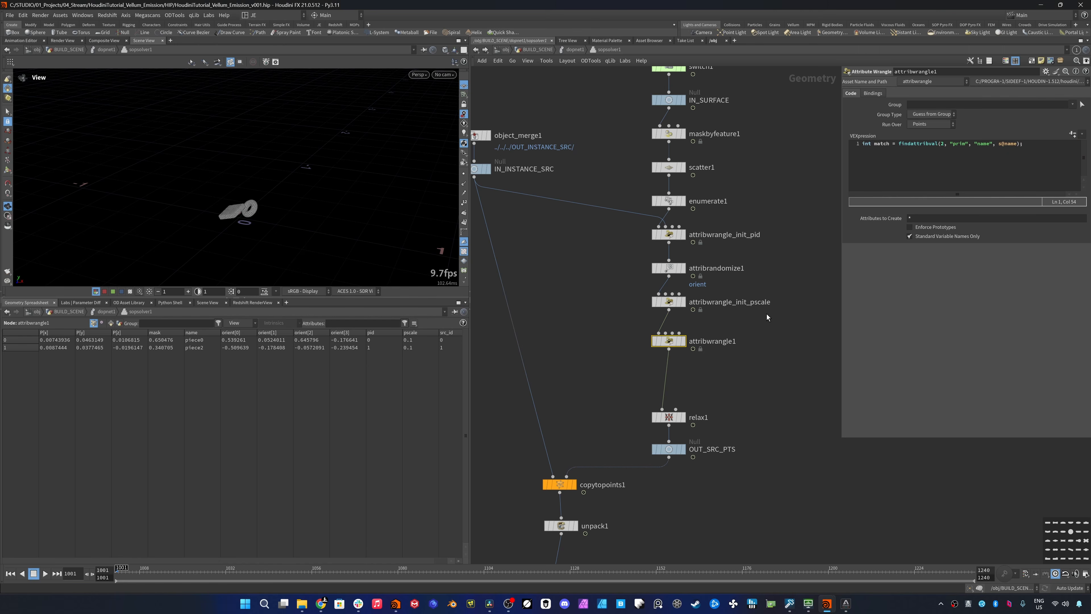
- Add an Object Merge beside attribwrangle_init_pscale and wire it into the third input of attribwrangle1
{"action": "left_click", "coordinate": [672, 333]}
{"action": "key", "text": "Tab"}
{"action": "type", "text": "obj"}
{"action": "key", "text": "Return"}
{"action": "left_click", "coordinate": [804, 302]}
{"action": "middle_click_drag", "start_coordinate": [792, 335], "coordinate": [791, 333]}
{"action": "mouse_move", "coordinate": [801, 300]}
{"action": "middle_mouse_down"}
{"action": "mouse_move", "coordinate": [755, 305]}
{"action": "mouse_move", "coordinate": [727, 283]}
{"action": "mouse_move", "coordinate": [818, 311]}
{"action": "middle_mouse_up"}
- Set Object 1 of the new Object Merge to ../IN_INSTANCE_SRC and display attribwrangle1
{"action": "left_click", "coordinate": [505, 183]}
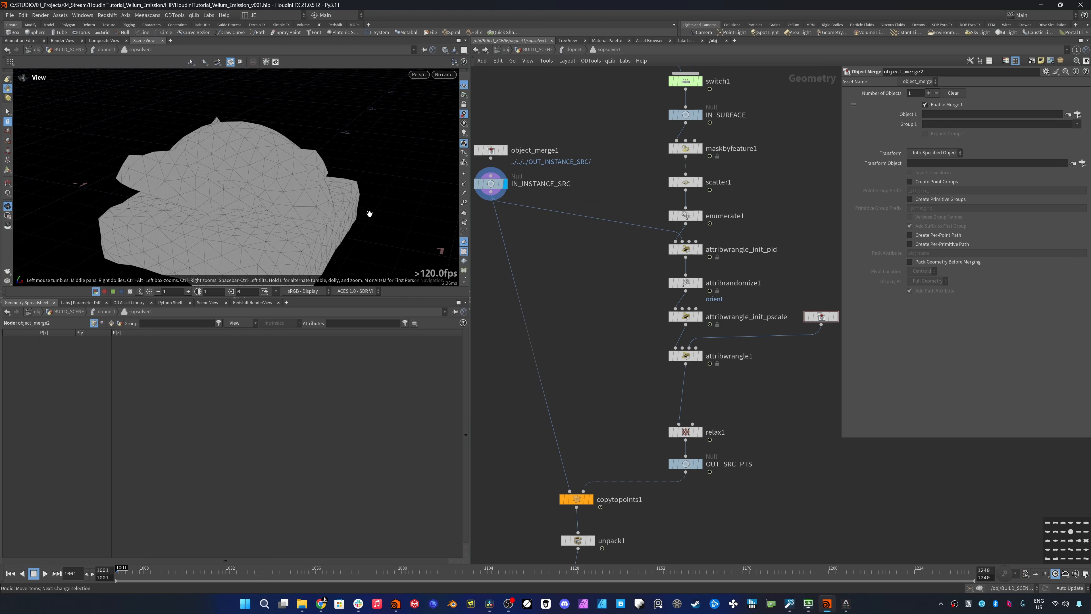
{"action": "left_click", "coordinate": [834, 317]}
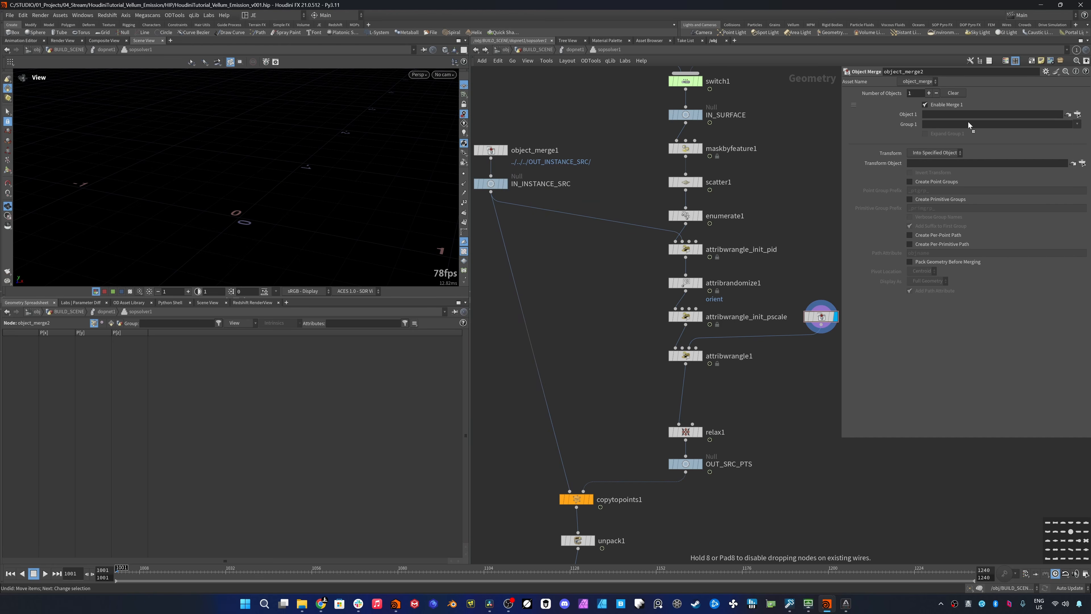
{"action": "left_click_drag", "start_coordinate": [969, 123], "coordinate": [975, 116]}
{"action": "left_click", "coordinate": [700, 355]}
- Duplicate the Object Merge, set the copy's Object 1 to ../IN_SURFACE and wire it into the second input of attribwrangle1
{"action": "middle_click_drag", "start_coordinate": [830, 303], "coordinate": [788, 312]}
{"action": "key", "text": "ctrl+c"}
{"action": "key", "text": "ctrl+v"}
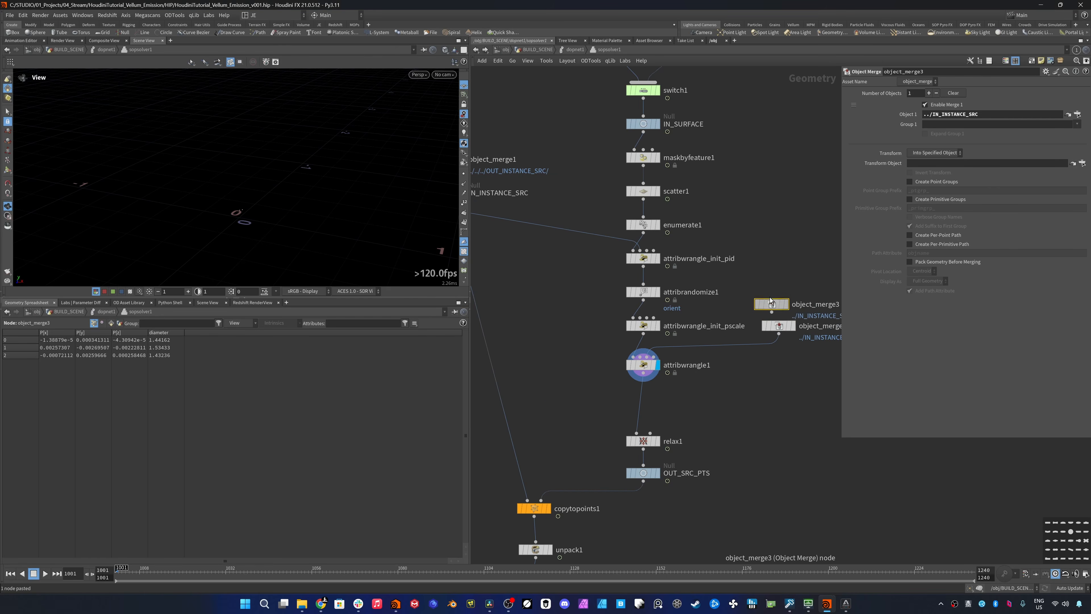
{"action": "scroll", "coordinate": [750, 208], "scroll_direction": "down", "scroll_amount": 5}
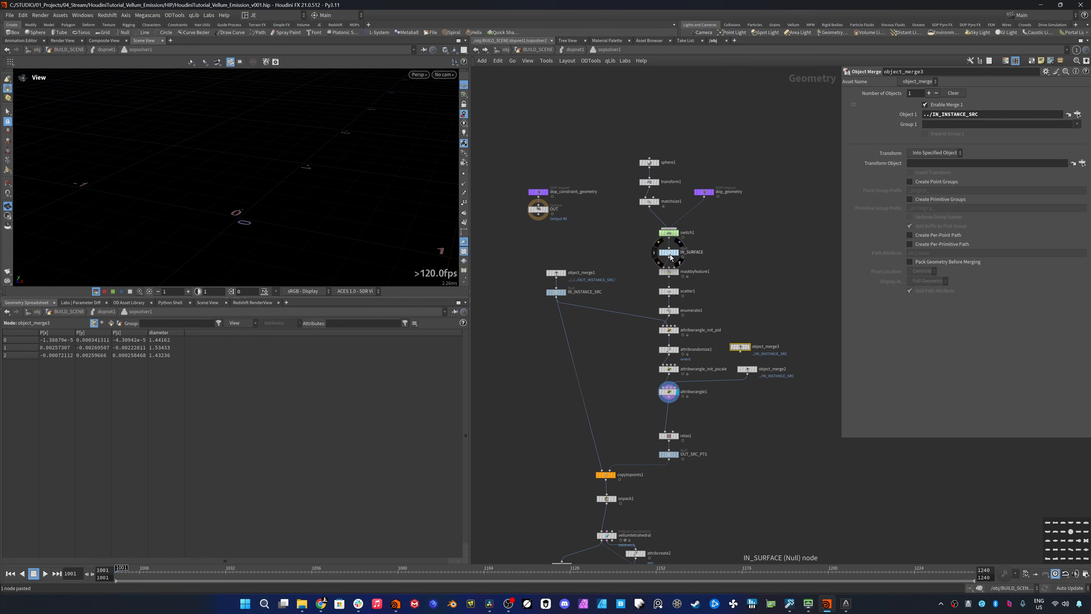
{"action": "left_click_drag", "start_coordinate": [671, 257], "coordinate": [992, 114]}
{"action": "scroll", "coordinate": [684, 377], "scroll_direction": "up", "scroll_amount": 5}
{"action": "left_click_drag", "start_coordinate": [655, 393], "coordinate": [781, 332]}
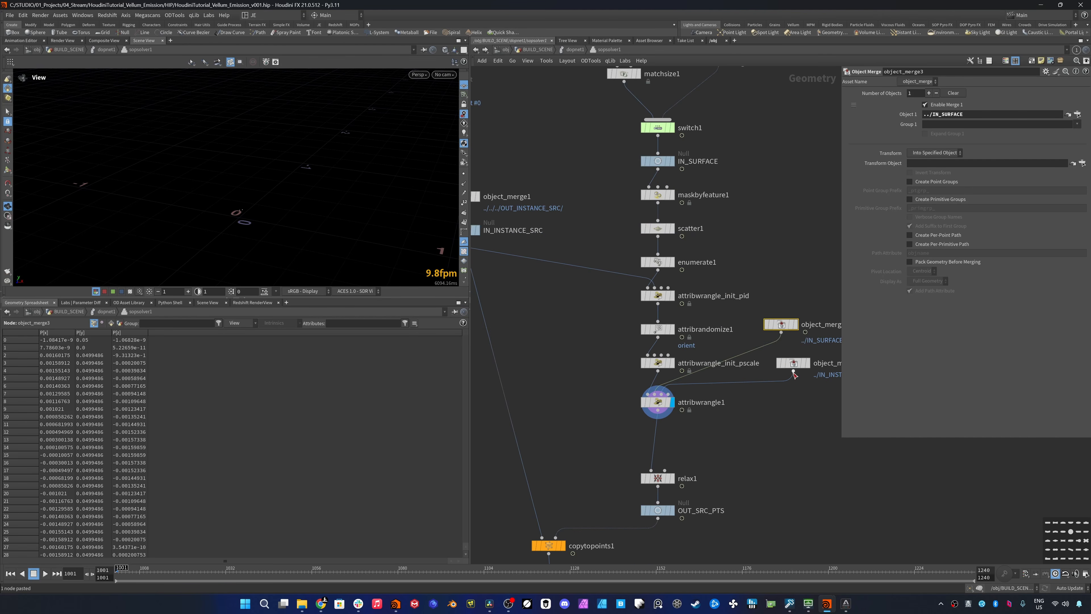
{"action": "middle_click_drag", "start_coordinate": [792, 378], "coordinate": [683, 375]}
{"action": "left_click_drag", "start_coordinate": [686, 361], "coordinate": [753, 361]}
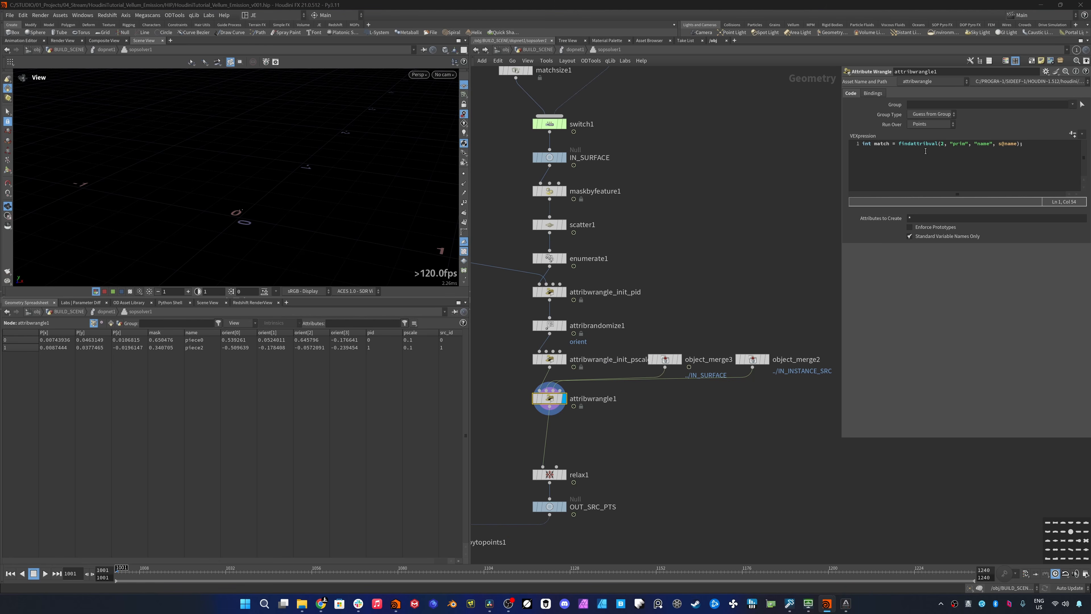
- Add the line if(match < 0) return; //Make sure we get a match to attribwrangle1, followed by a blank line
{"action": "left_click", "coordinate": [1028, 149]}
{"action": "key", "text": "Return"}
{"action": "type", "text": "i"}
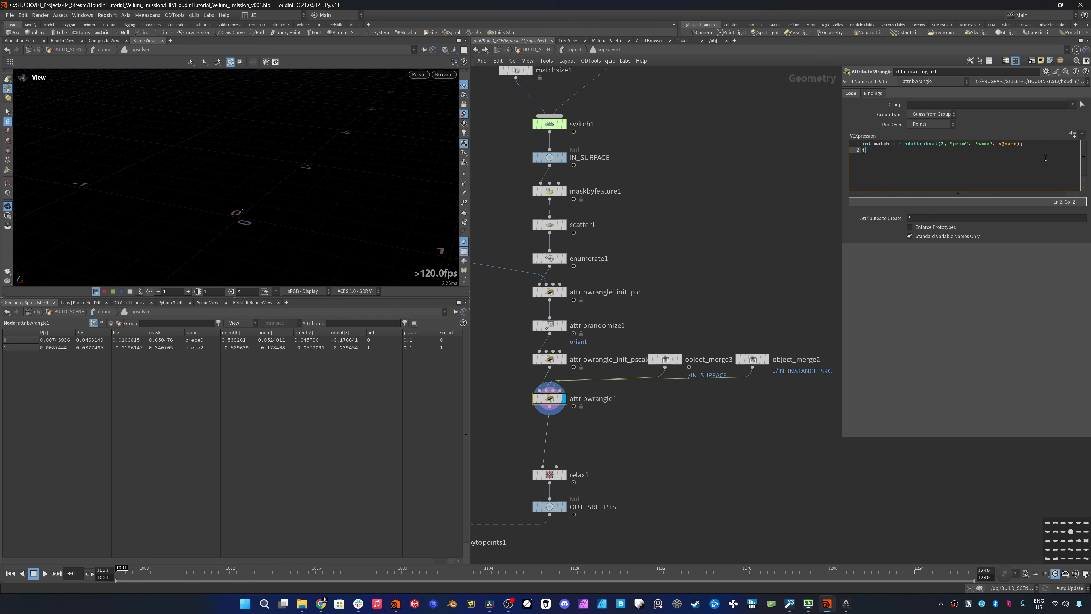
{"action": "type", "text": "f("}
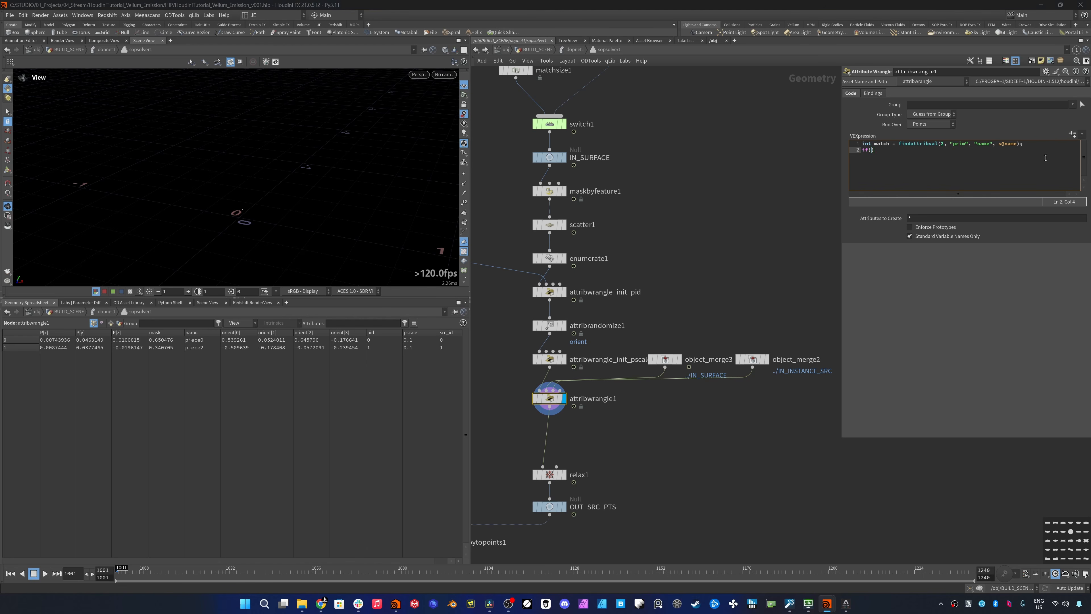
{"action": "type", "text": "match < 0) return; //Make sure we get a match"}
{"action": "key", "text": "Return"}
{"action": "key", "text": "Return"}
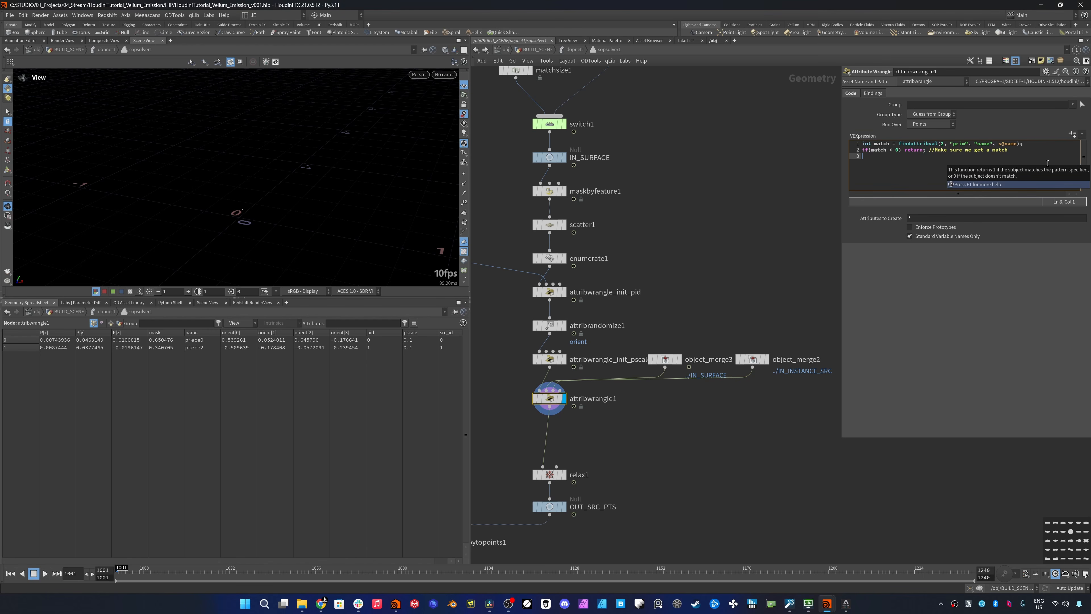
- Add the line float diameter = point(2, "diameter", match) * f@pscale; to the attribwrangle1 code, below the match check
{"action": "type", "text": "float "}
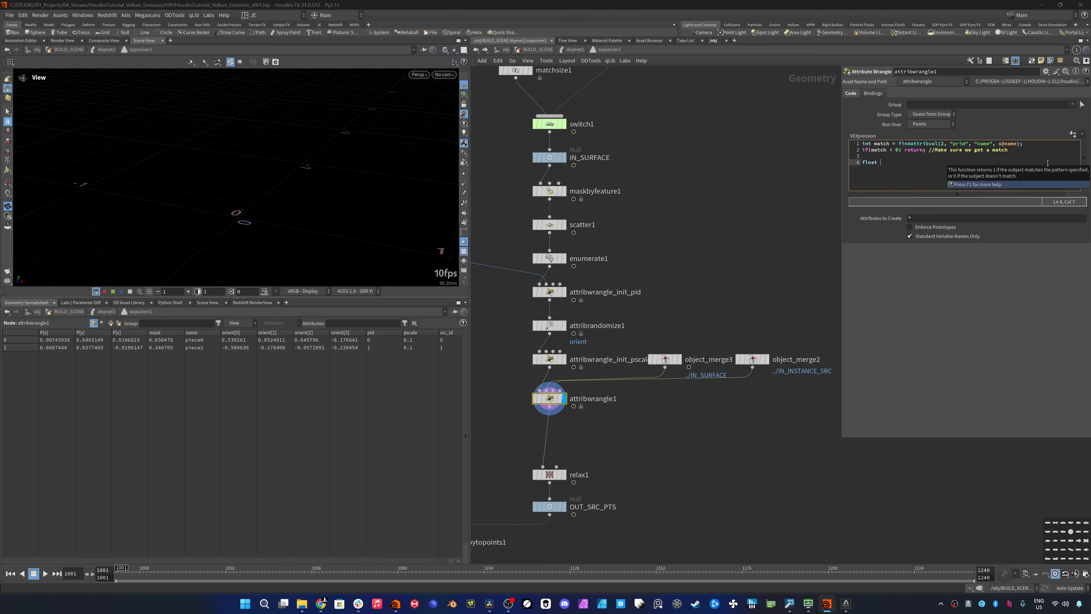
{"action": "type", "text": "diameter = point"}
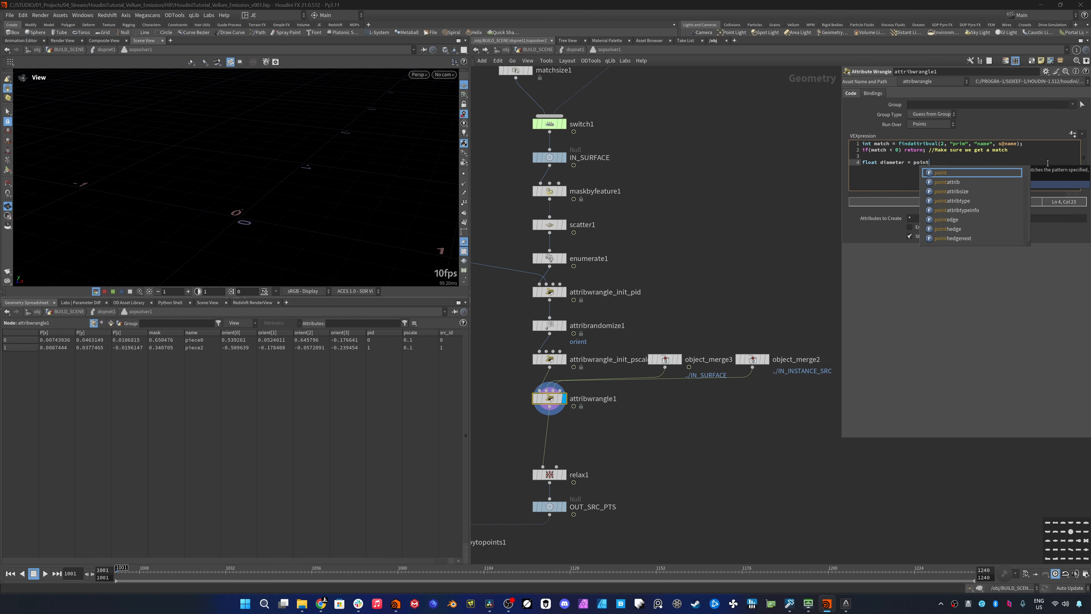
{"action": "type", "text": "(2, \""}
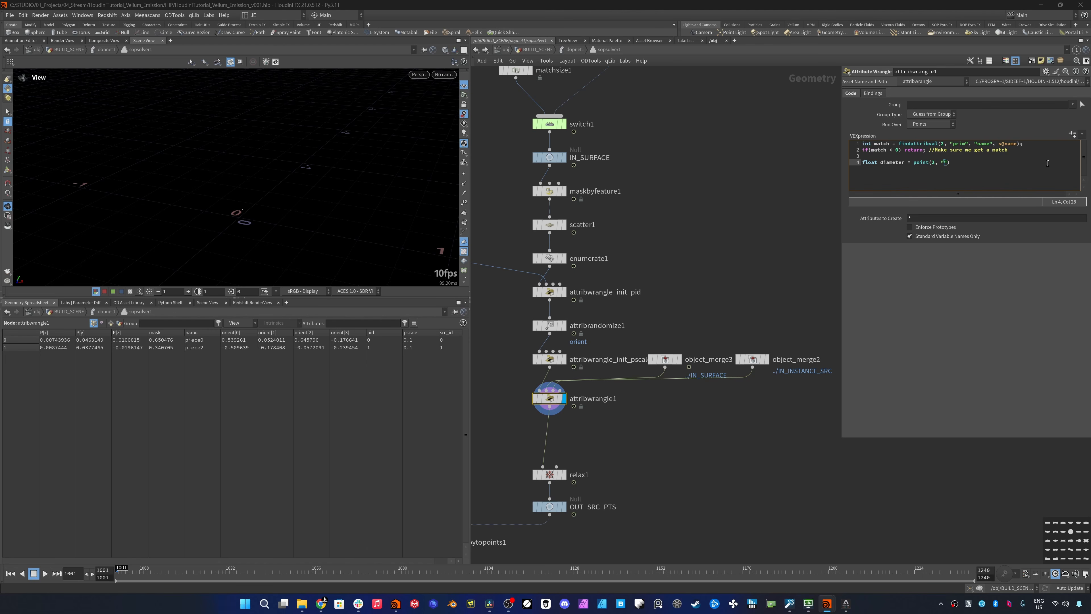
{"action": "type", "text": "diameter\", match)"}
{"action": "key", "text": "Left"}
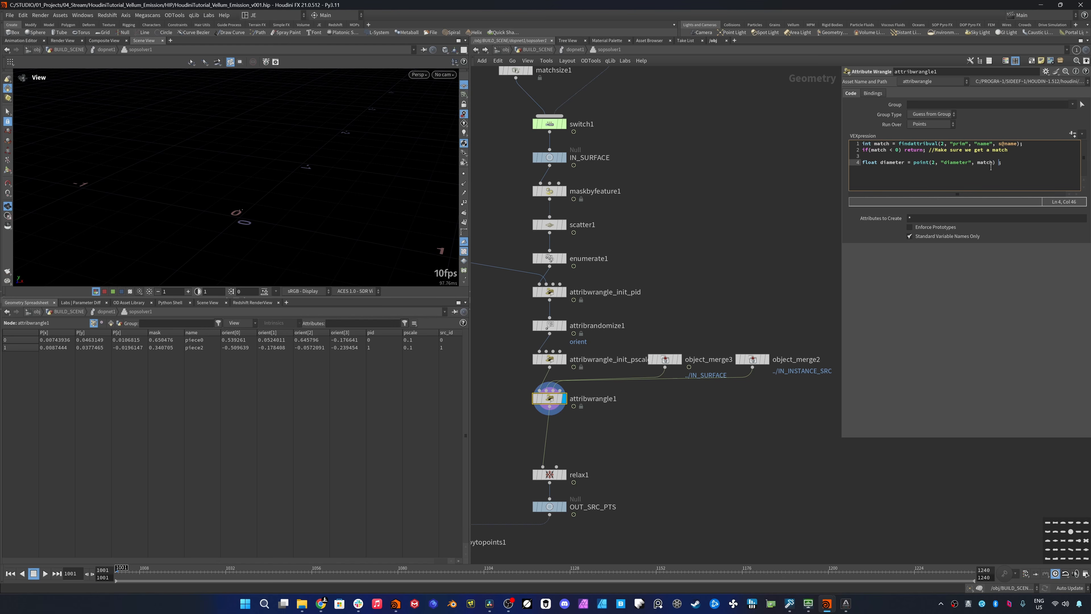
{"action": "type", "text": "* f@pscale"}
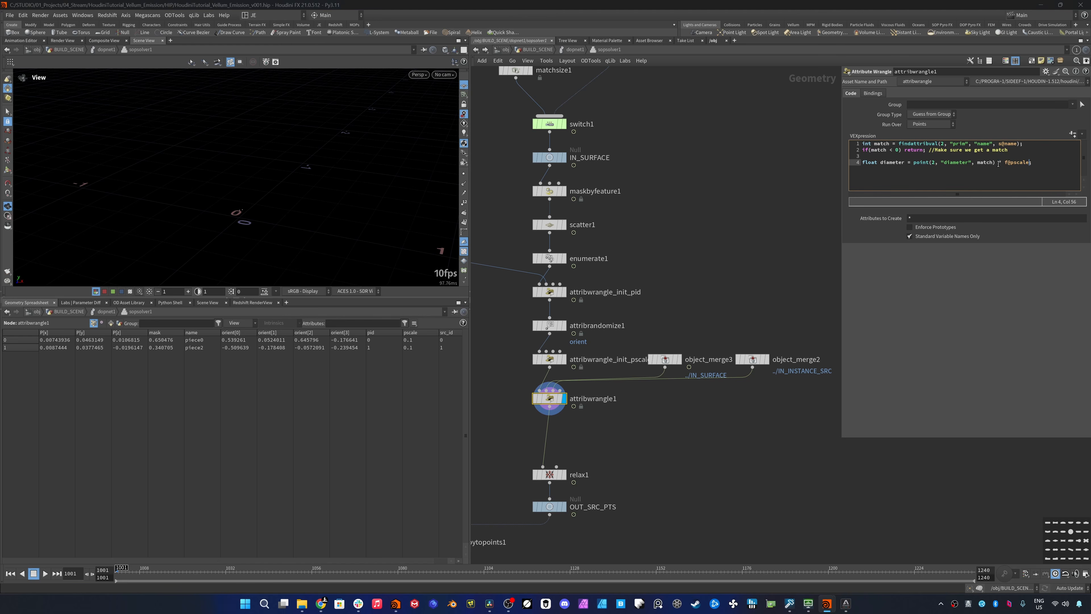
- Add float rad = diameter * 0.5; and rad += chf("padding"); to attribwrangle1, and generate the Padding parameter from the code
{"action": "key", "text": "Return"}
{"action": "type", "text": "float rad = diameter * 0.5;"}
{"action": "key", "text": "Return"}
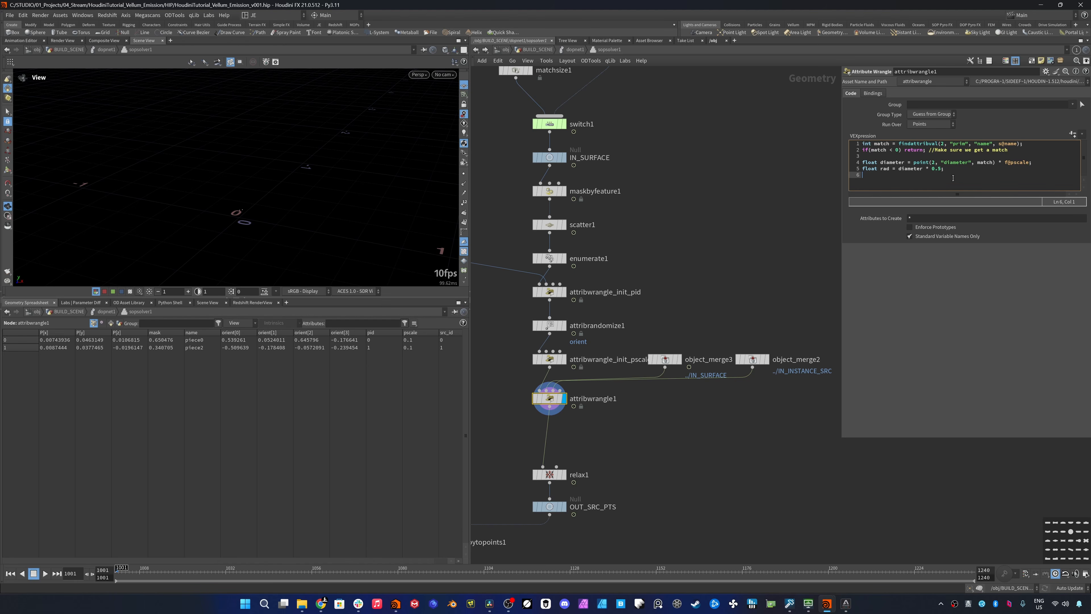
{"action": "type", "text": "rad += chf(\"padding\")"}
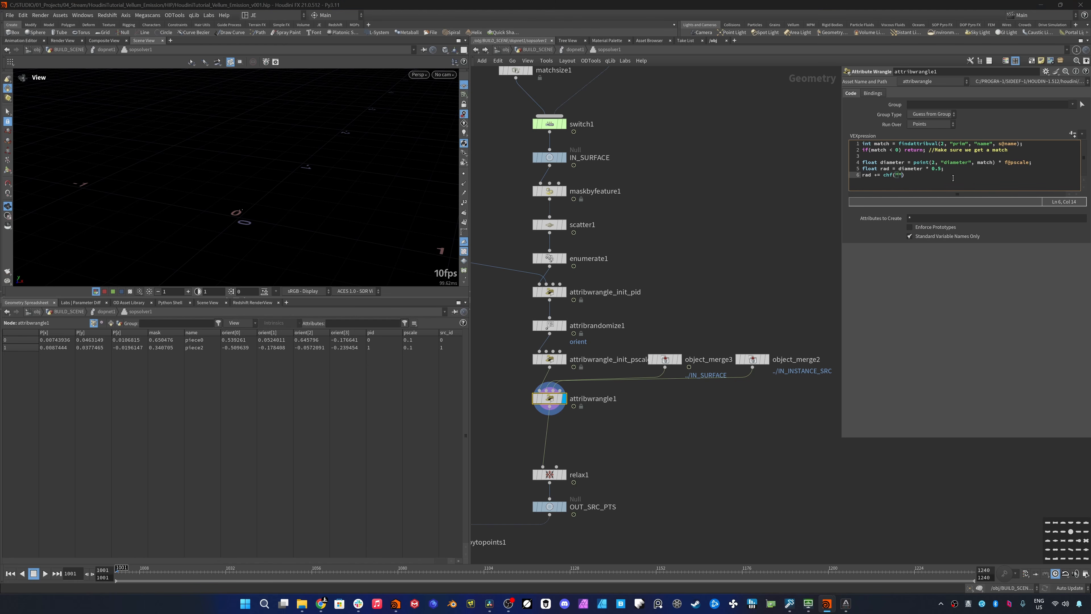
{"action": "type", "text": ";"}
{"action": "left_click", "coordinate": [1073, 135]}
{"action": "key", "text": "ctrl+z"}
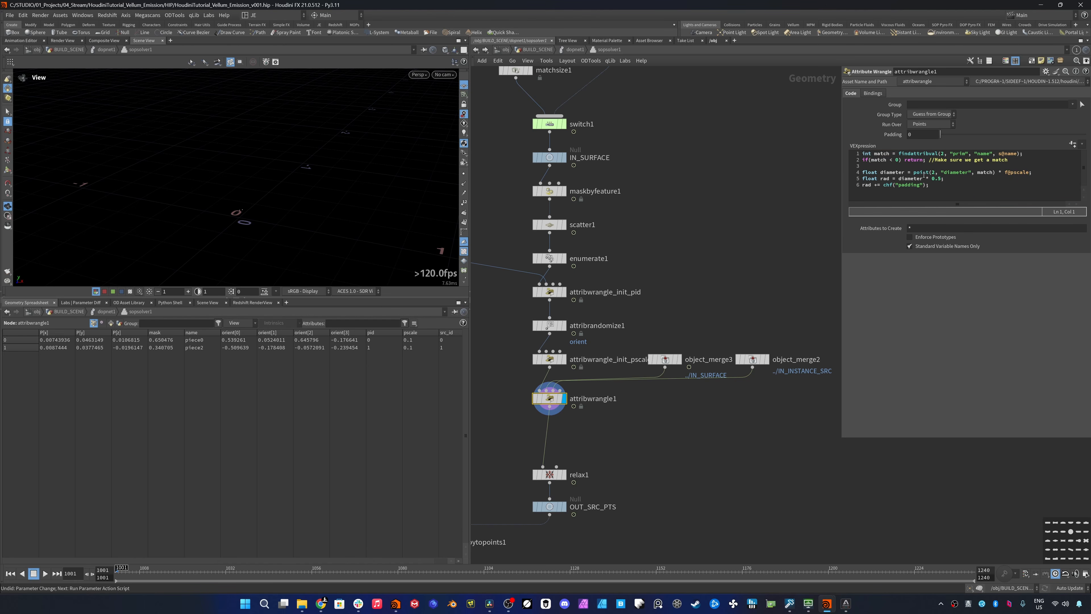
- Declare int prim; and vector uvprim; on separate lines below the padding line in attribwrangle1
{"action": "left_click", "coordinate": [933, 186]}
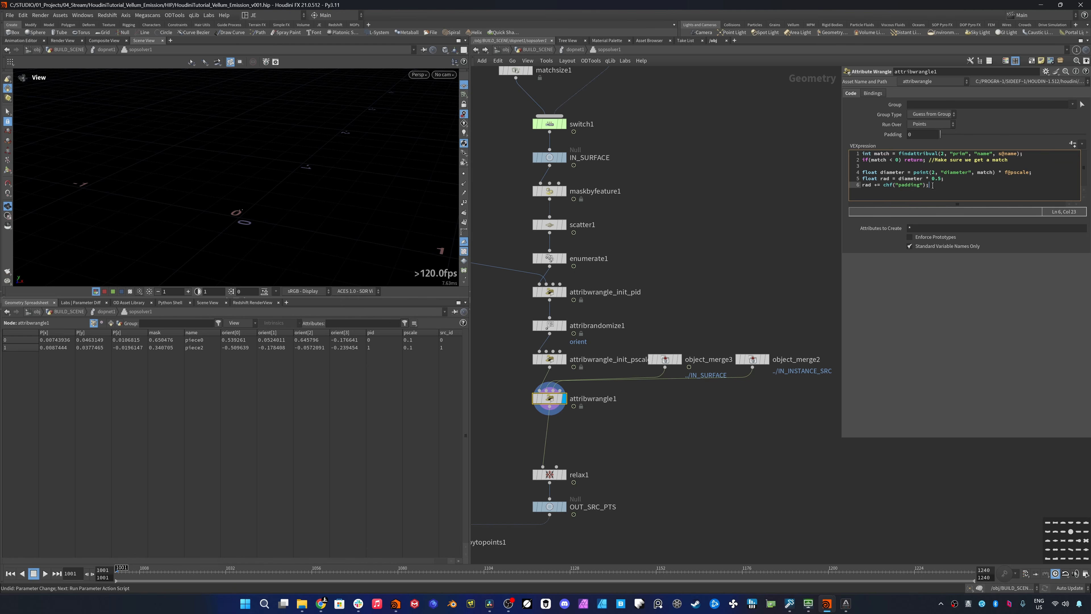
{"action": "key", "text": "Return"}
{"action": "key", "text": "Return"}
{"action": "type", "text": "int prim;"}
{"action": "key", "text": "Return"}
{"action": "type", "text": "vector uvprim;"}
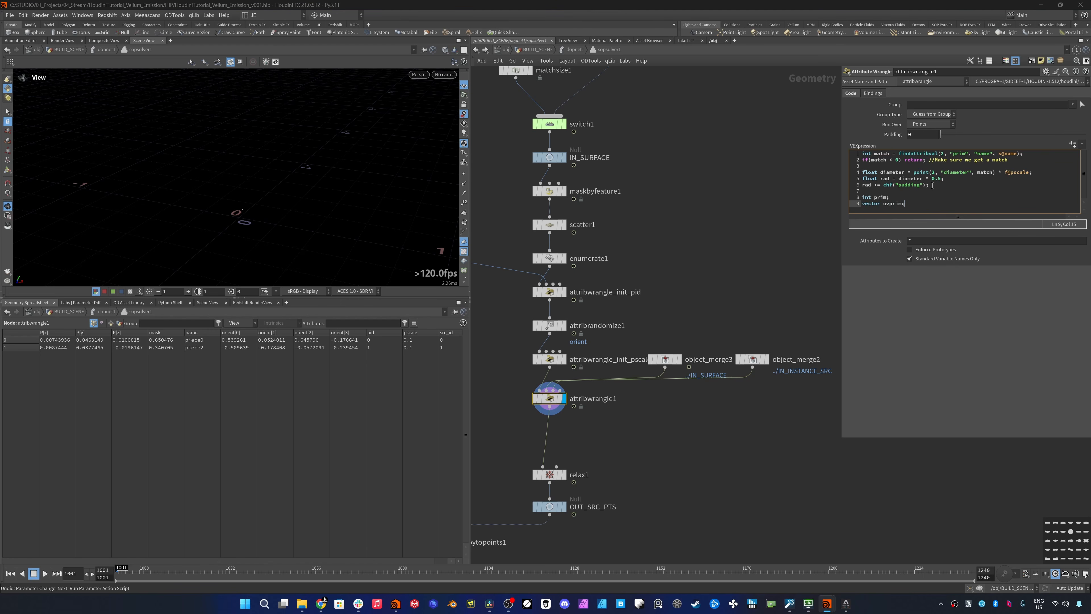
{"action": "key", "text": "Return"}
{"action": "key", "text": "Return"}
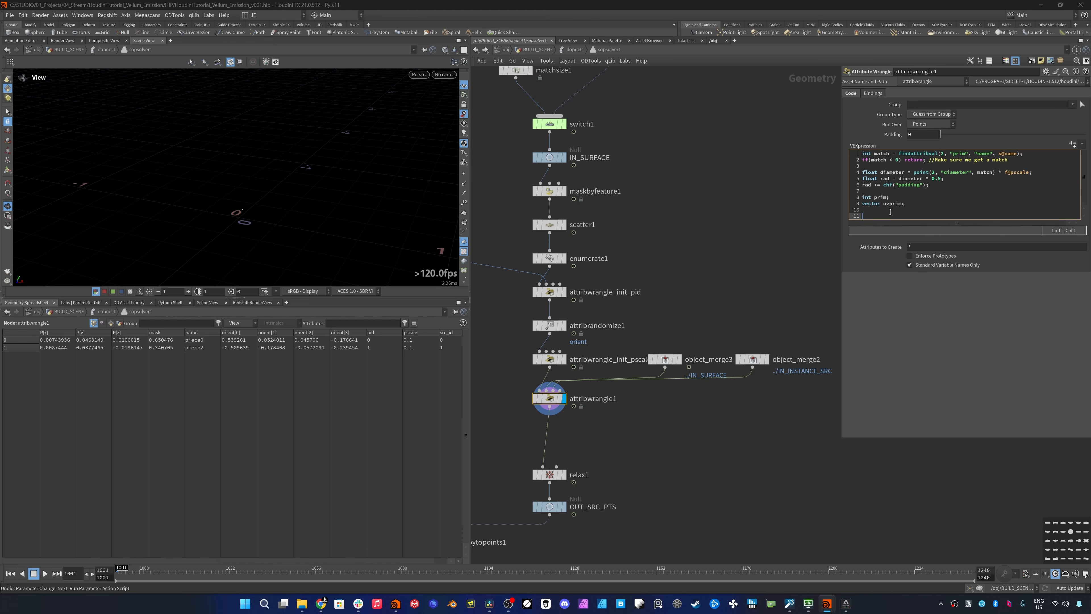
- Add the line float xyzdist = xyzdist(1, v@P, prim, uvprim); to attribwrangle1, sampling the surface input
{"action": "type", "text": "float xyzdist = xyzdist("}
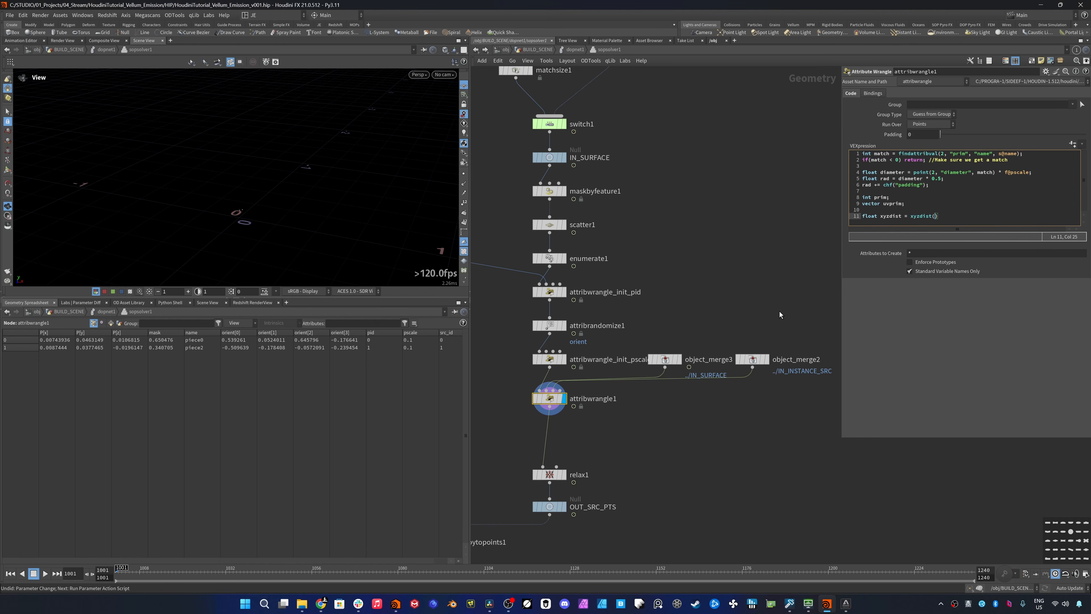
{"action": "left_click", "coordinate": [679, 360]}
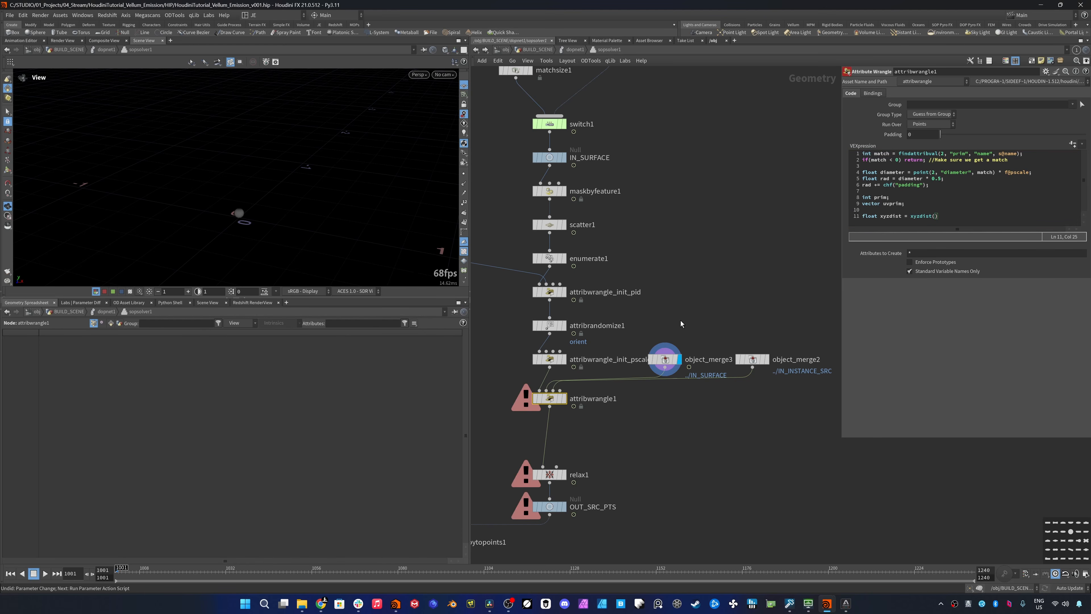
{"action": "left_click", "coordinate": [936, 216]}
{"action": "type", "text": "1"}
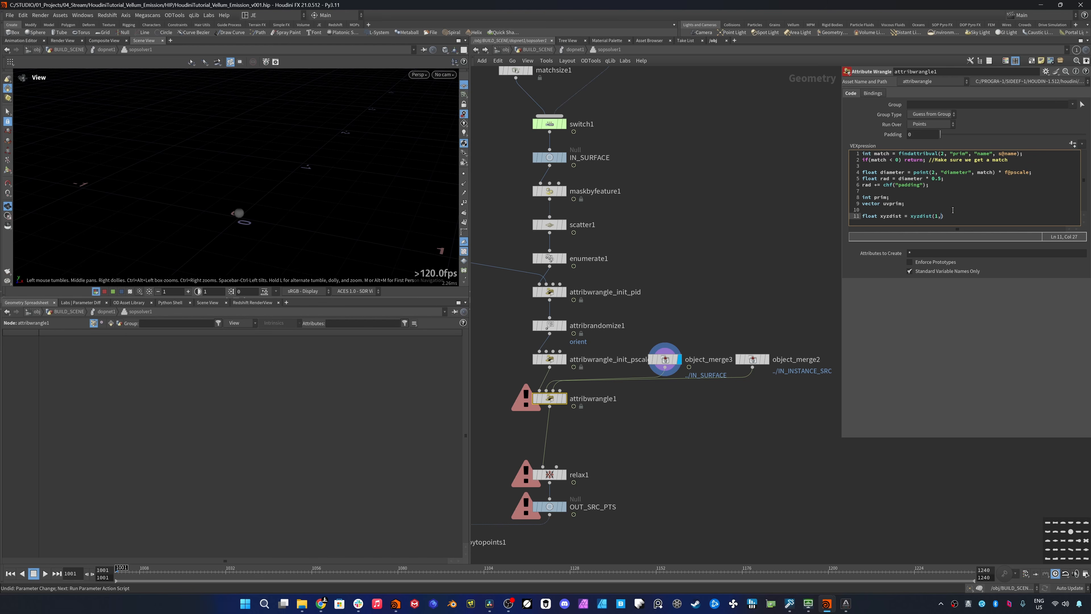
{"action": "type", "text": ","}
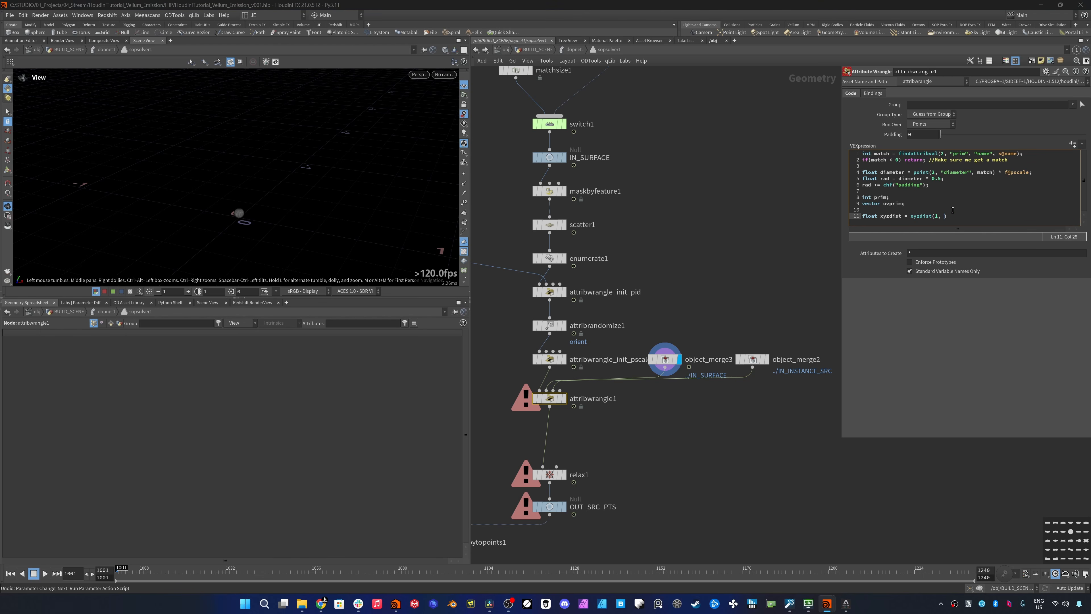
{"action": "type", "text": " v@P"}
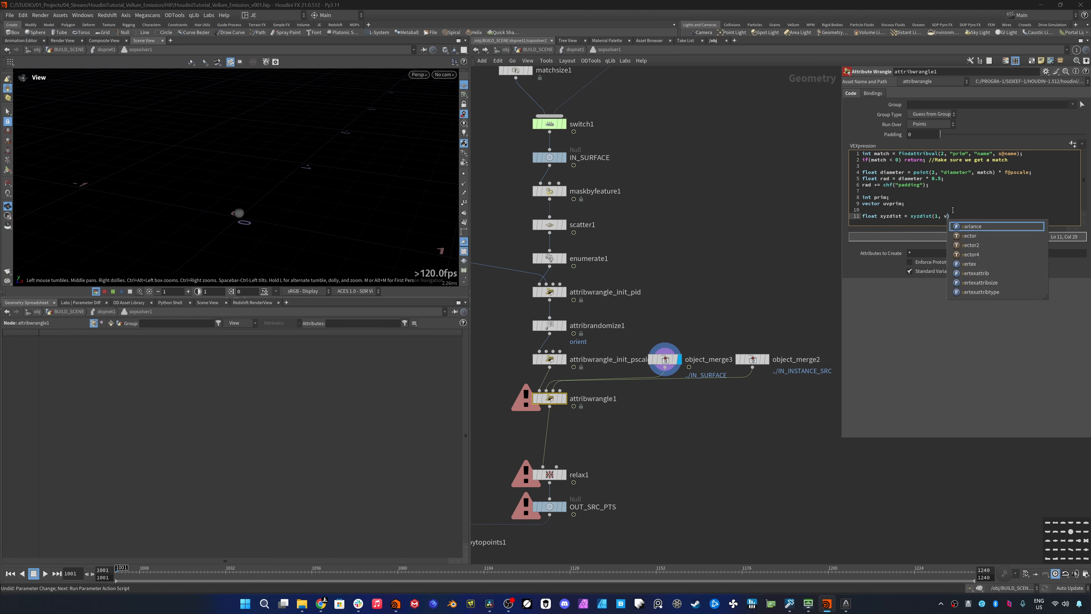
{"action": "type", "text": ", "}
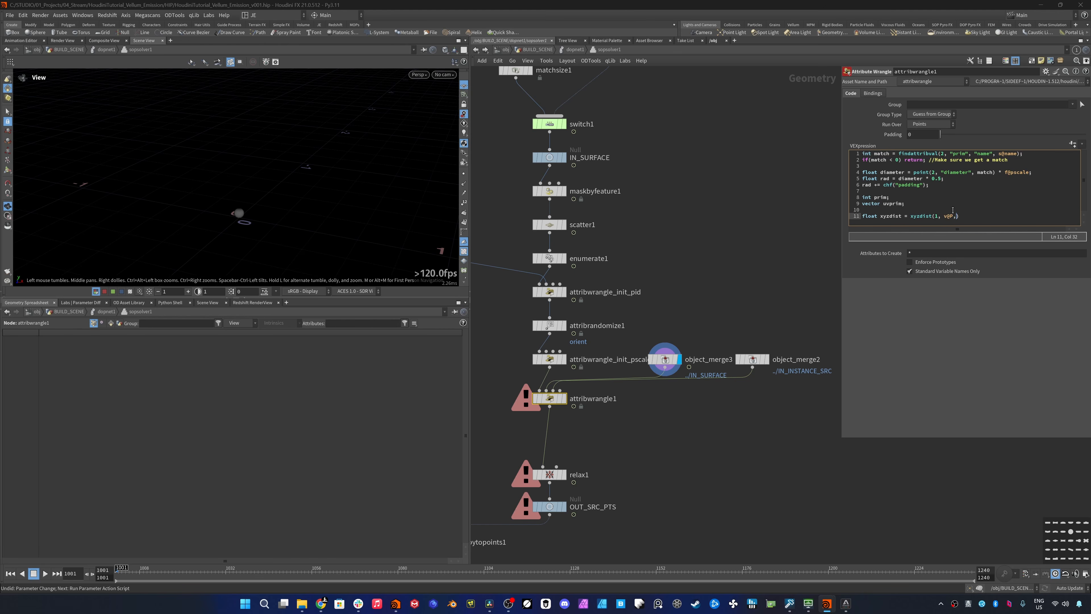
{"action": "type", "text": "prim, "}
{"action": "type", "text": "uvprim"}
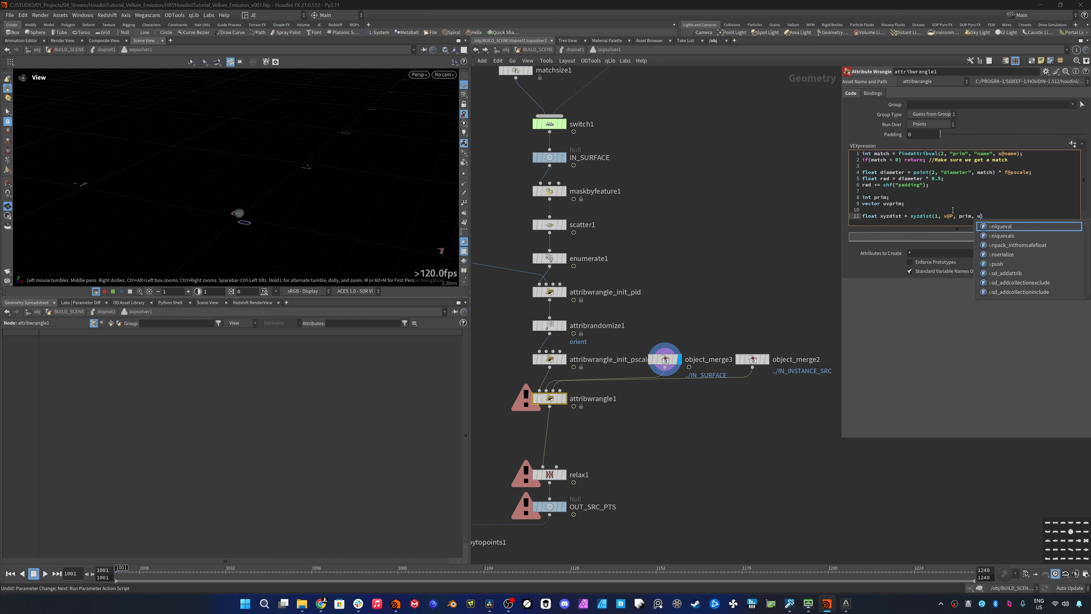
{"action": "type", "text": ")"}
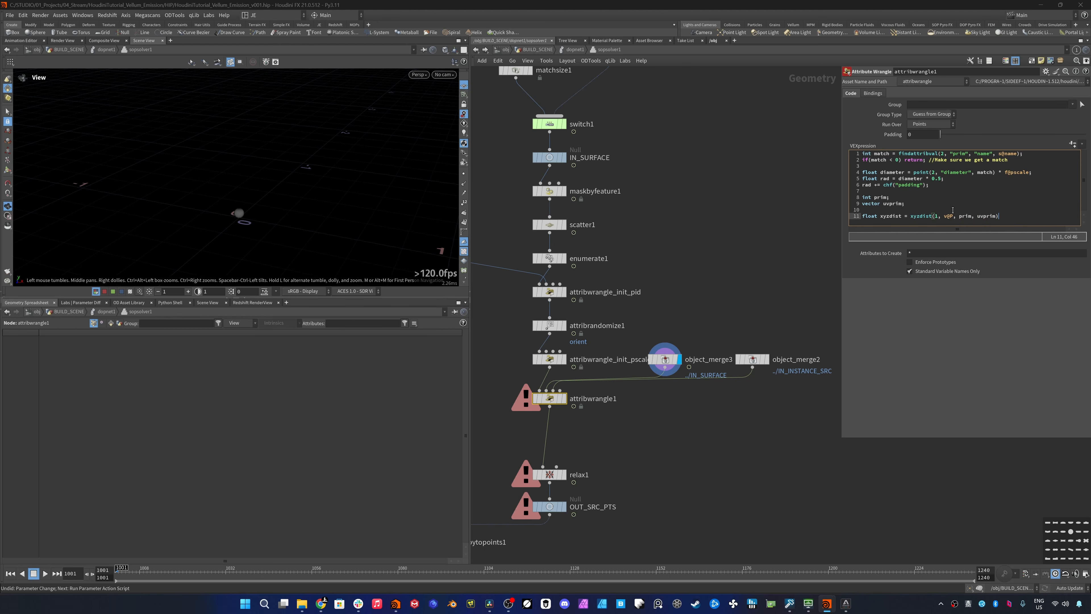
{"action": "type", "text": ";"}
{"action": "key", "text": "Return"}
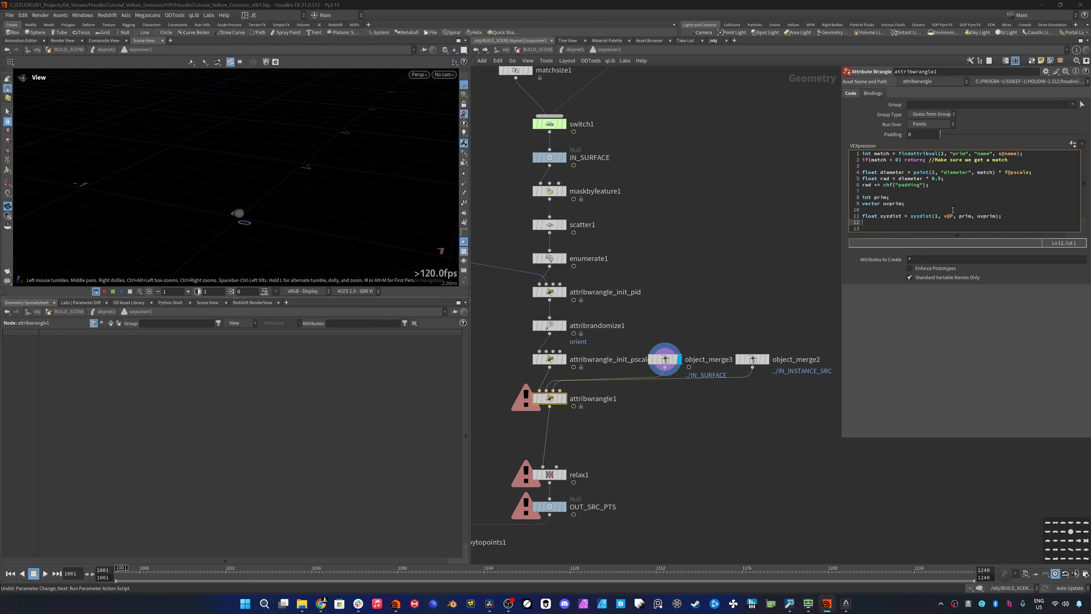
- Add the line vector surfaceN = normalize(primuv(1, "N", prim, uvprim)); to attribwrangle1
{"action": "type", "text": "vector "}
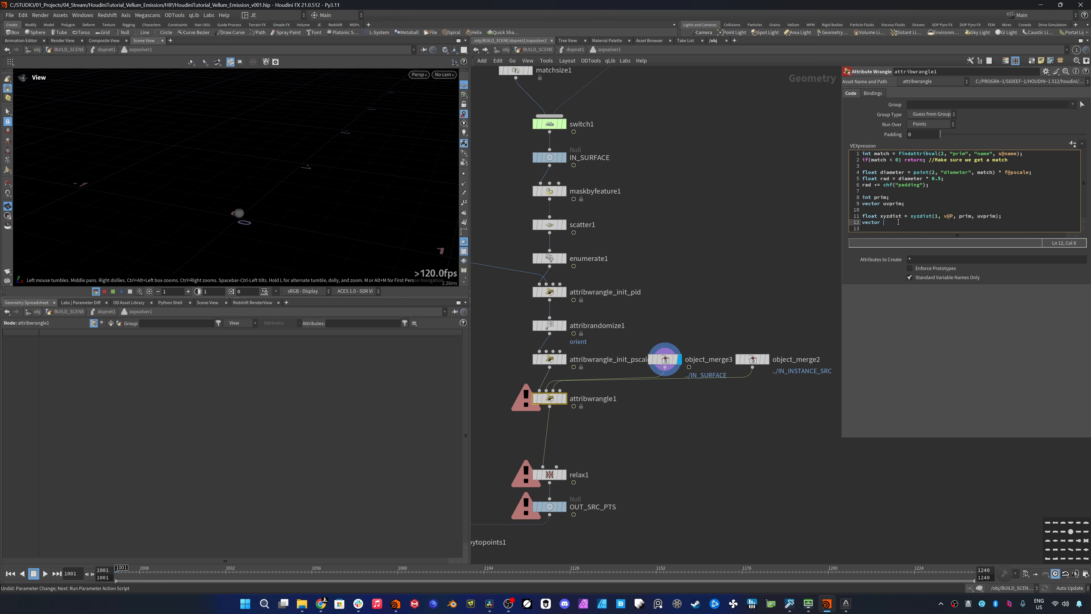
{"action": "type", "text": "surfaceN = primuv(1, \"N\", prim, uvprim"}
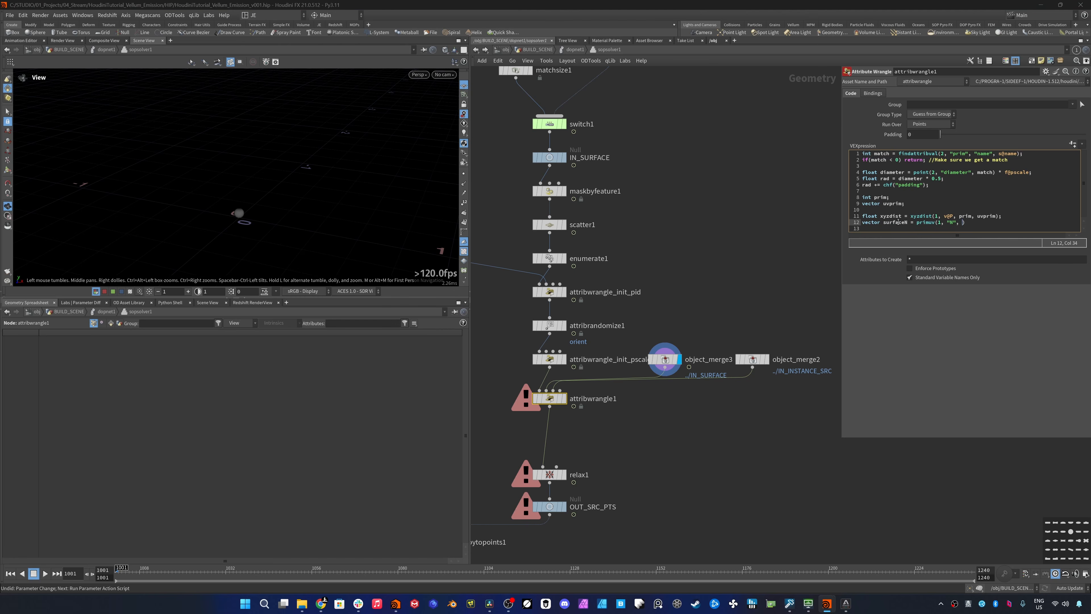
{"action": "type", "text": ");"}
{"action": "key", "text": "Return"}
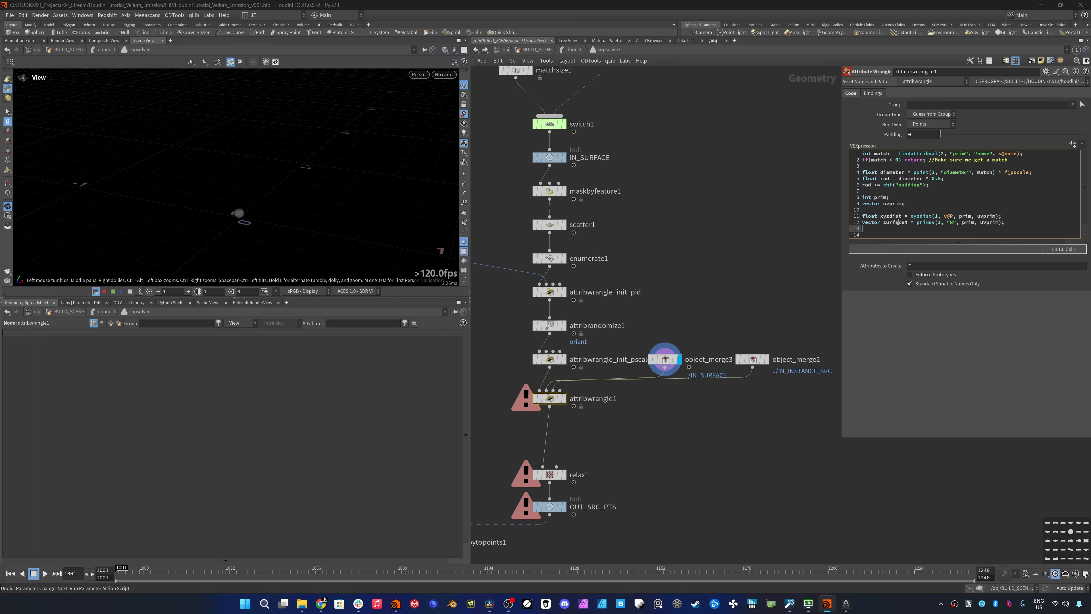
{"action": "left_click", "coordinate": [917, 223]}
{"action": "type", "text": "normalize("}
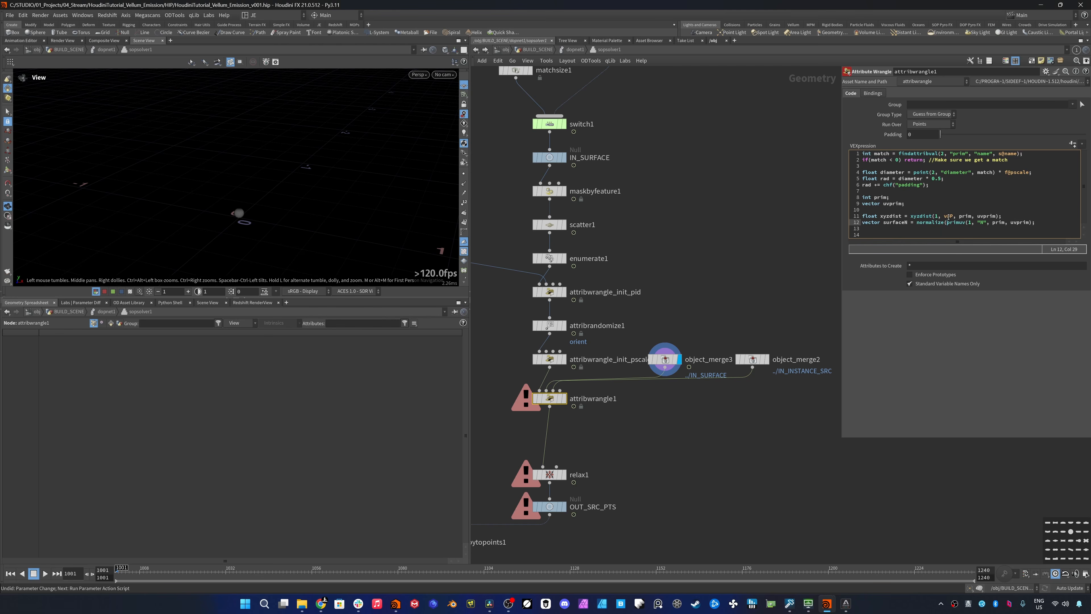
{"action": "left_click", "coordinate": [1035, 225]}
{"action": "key", "text": "Left"}
{"action": "type", "text": ")"}
{"action": "left_click", "coordinate": [1049, 225]}
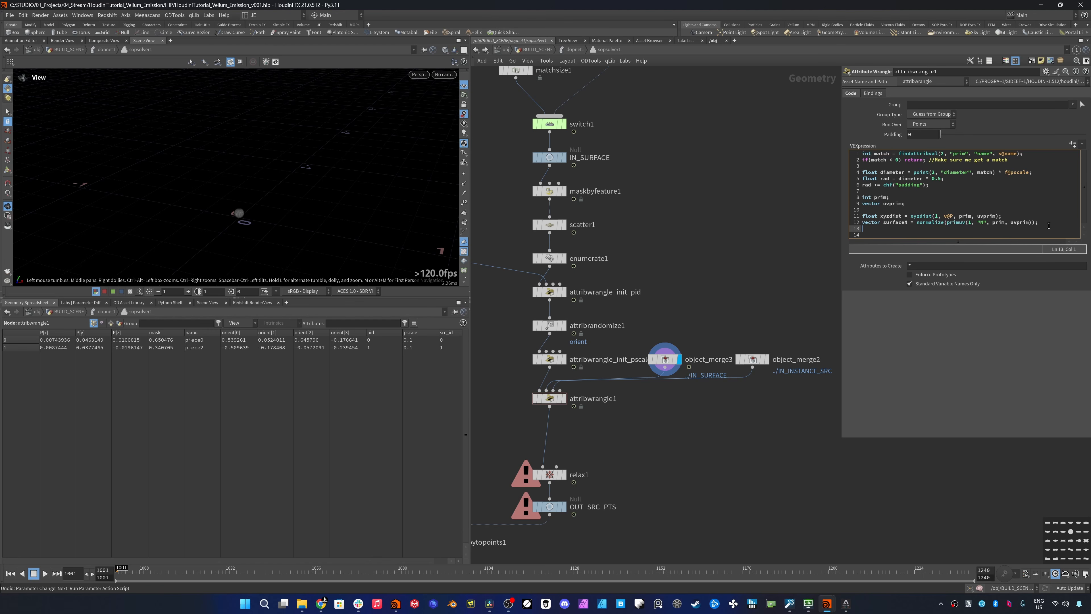
- Add the lines float upbias = chf("up_bias"); and vector up = {0, 1, 0}; to attribwrangle1
{"action": "key", "text": "Return"}
{"action": "type", "text": "float "}
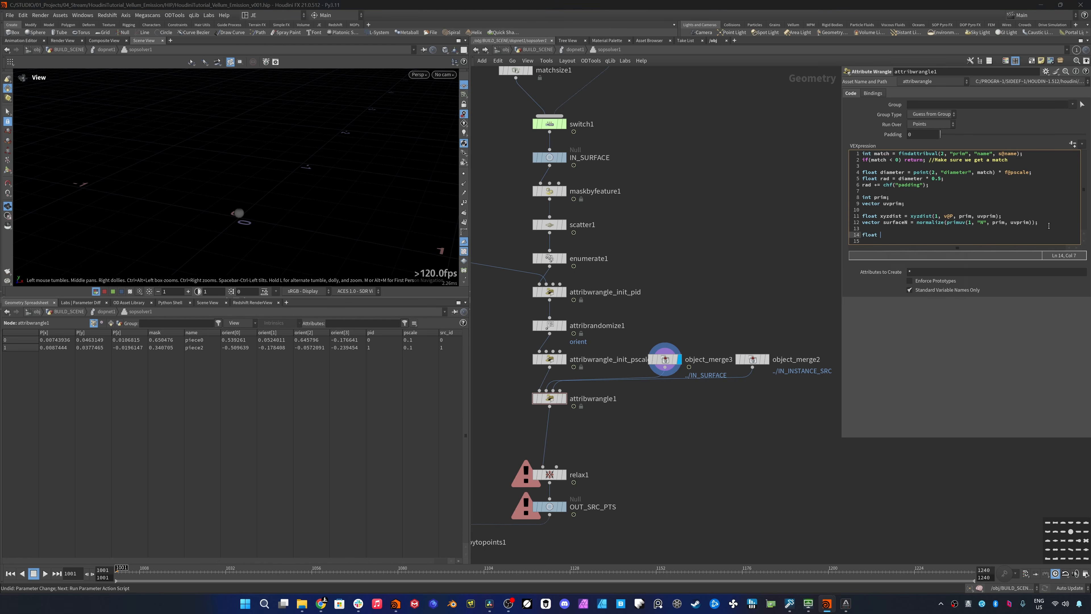
{"action": "type", "text": "upbias = chf(\"up_bias\");"}
{"action": "key", "text": "Return"}
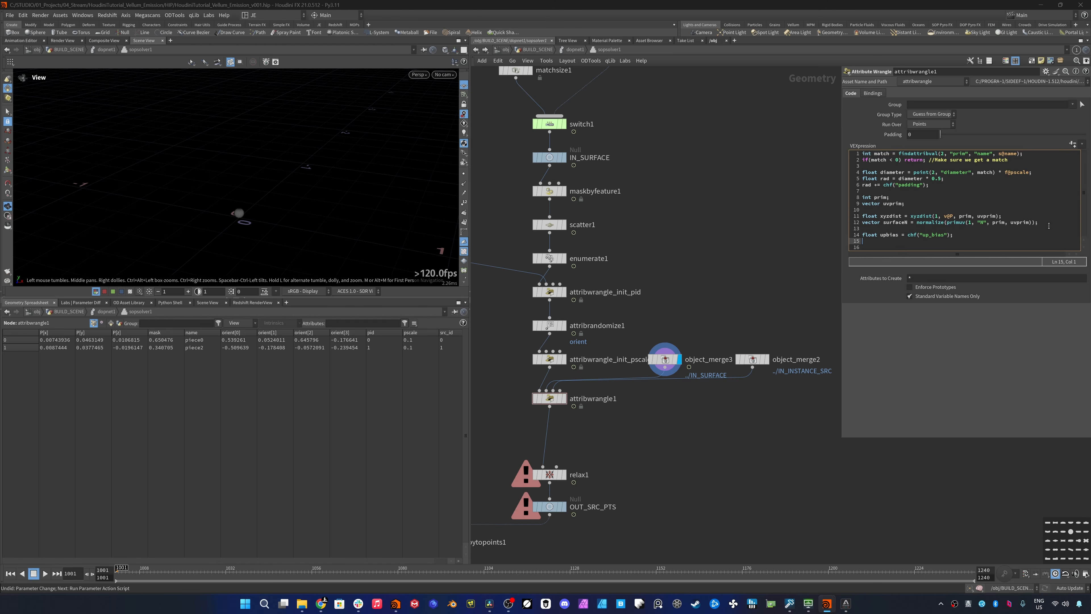
{"action": "type", "text": "vector up = {0, 1, 0};"}
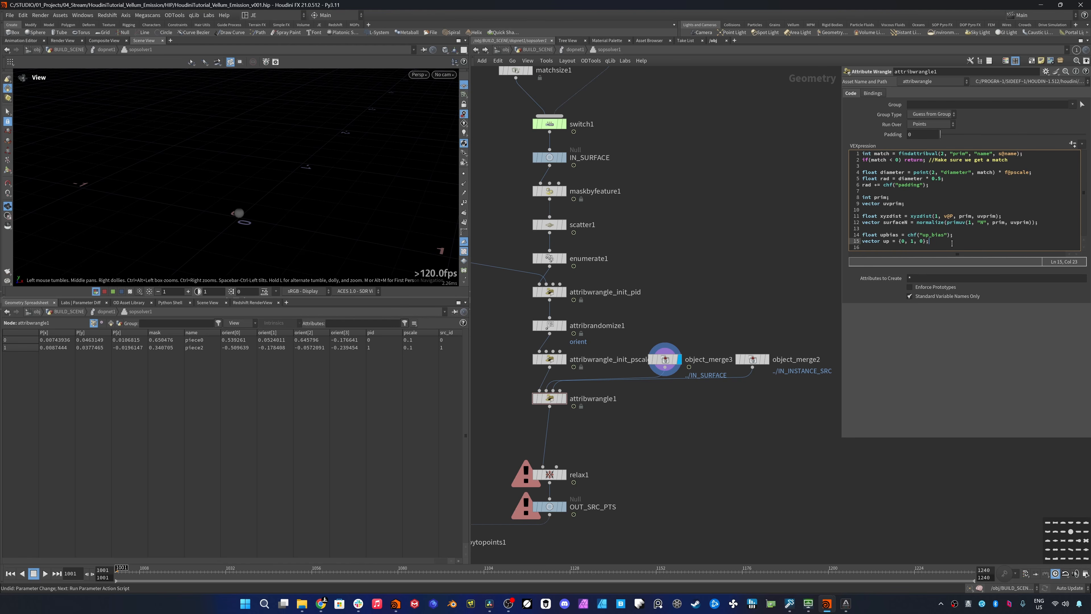
- Offset the point position in attribwrangle1 with v@P = v@P + surfaceN * rad + up * (upbias + rad);
{"action": "key", "text": "Return"}
{"action": "key", "text": "Return"}
{"action": "type", "text": "v@P = v@P + surfaceN;"}
{"action": "key", "text": "Left"}
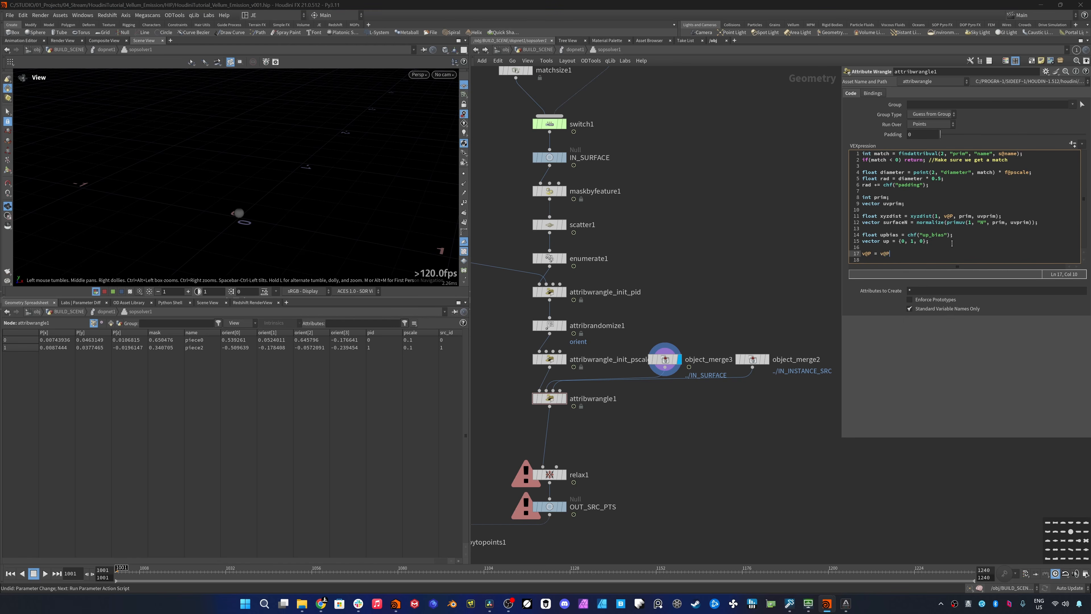
{"action": "type", "text": "* rad + up * (upbias + "}
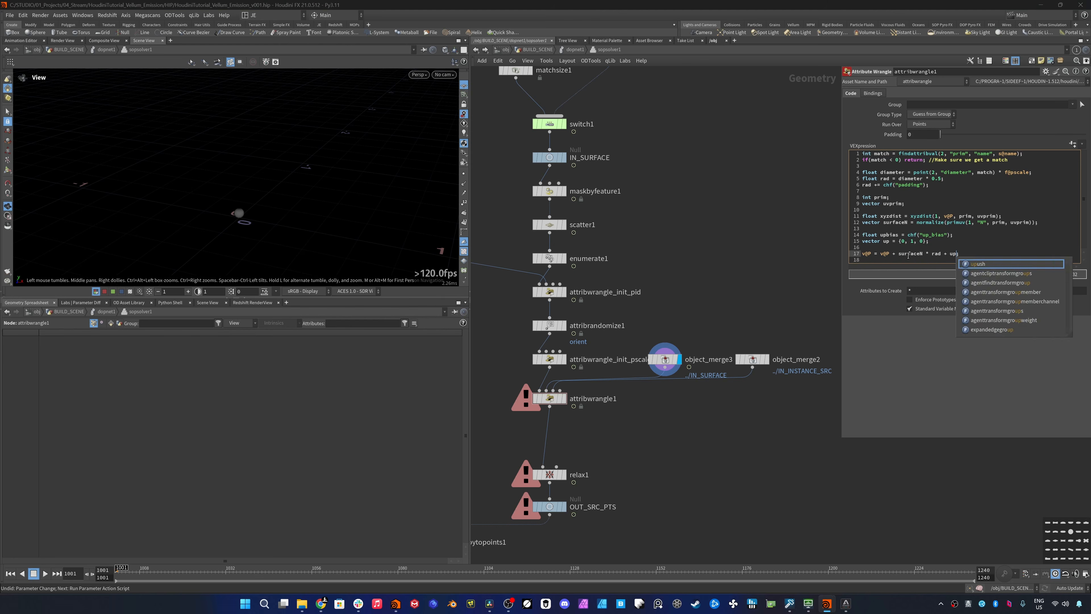
{"action": "type", "text": "rad);"}
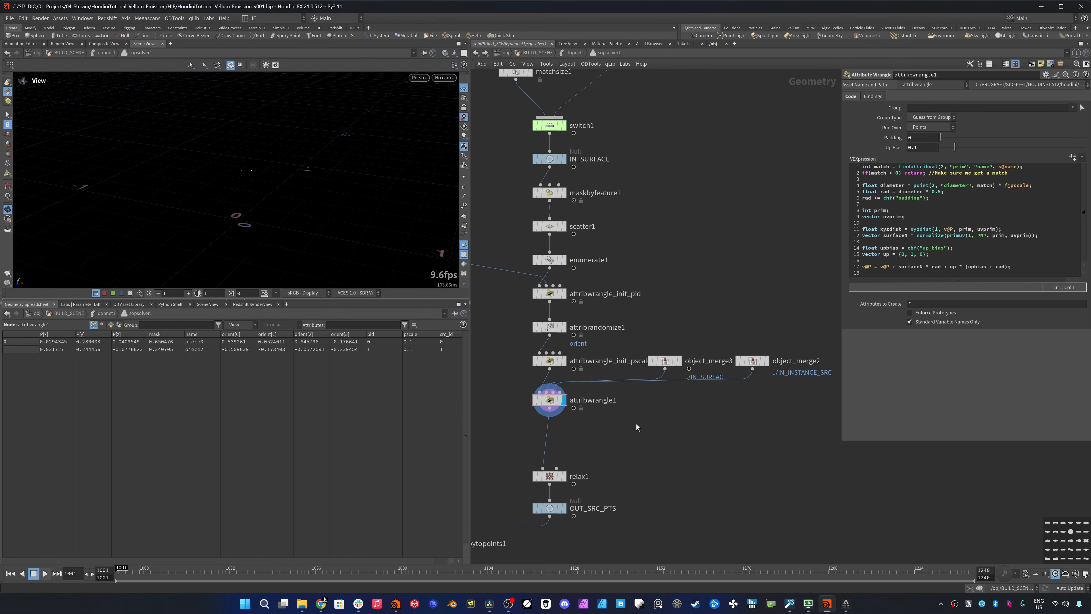
- Return to the dopnet1 level and play the simulation to examine how the emitted pieces spawn and grow
{"action": "key", "text": "u"}
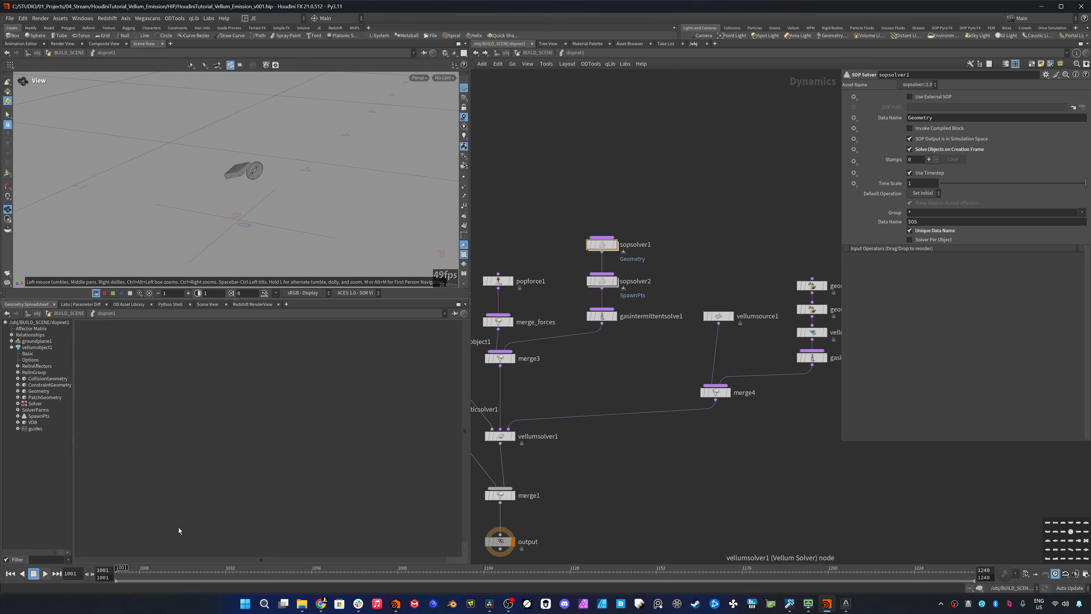
{"action": "middle_click_drag", "start_coordinate": [243, 192], "coordinate": [244, 219]}
{"action": "right_click_drag", "start_coordinate": [244, 219], "coordinate": [218, 257]}
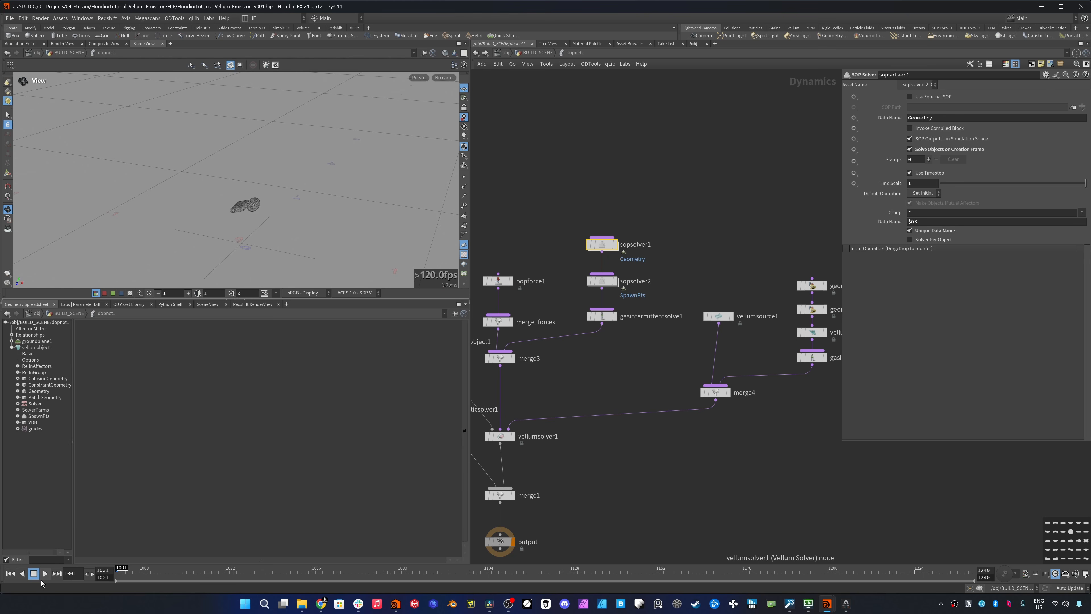
{"action": "left_click", "coordinate": [45, 575]}
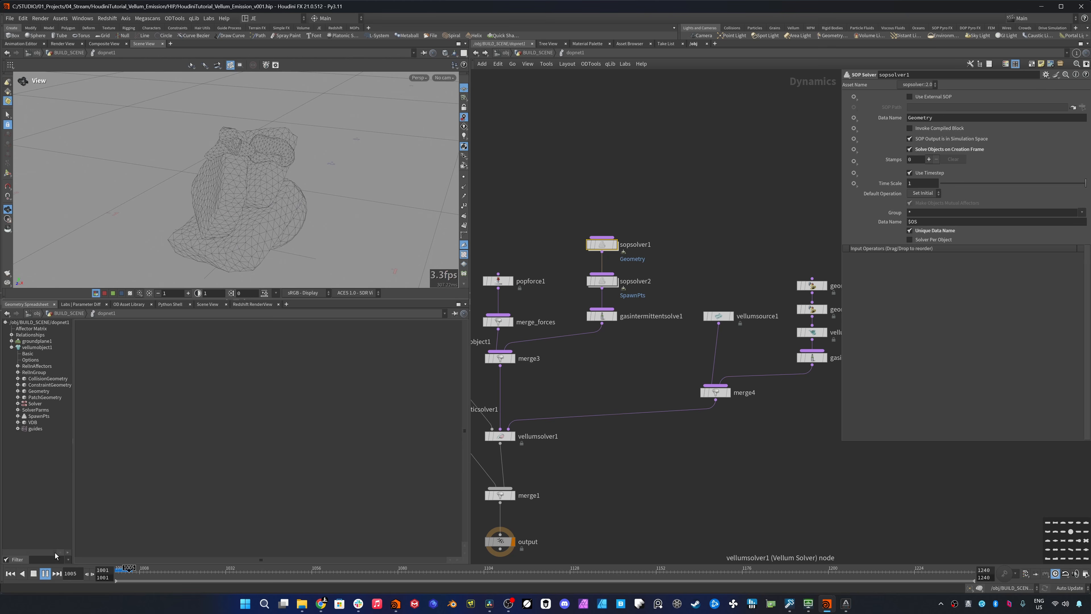
{"action": "right_click_drag", "start_coordinate": [273, 201], "coordinate": [167, 244]}
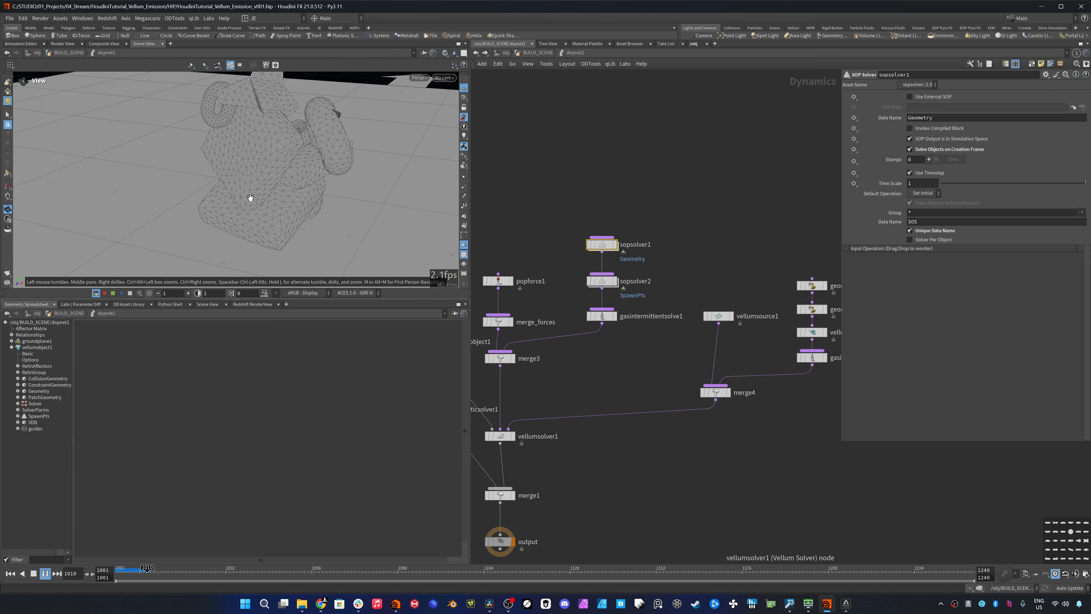
- Inspect the emitted pieces from other angles during playback, scrub back through the simulated frames, and return to frame 1001
{"action": "right_click_drag", "start_coordinate": [249, 198], "coordinate": [190, 229]}
{"action": "middle_click_drag", "start_coordinate": [260, 171], "coordinate": [250, 213]}
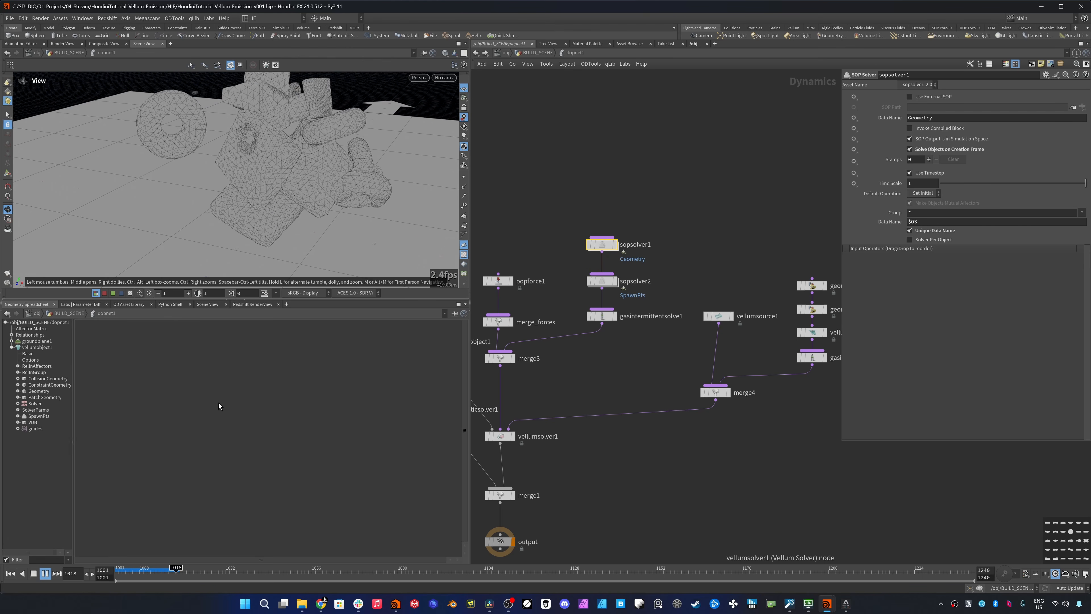
{"action": "left_click", "coordinate": [147, 573]}
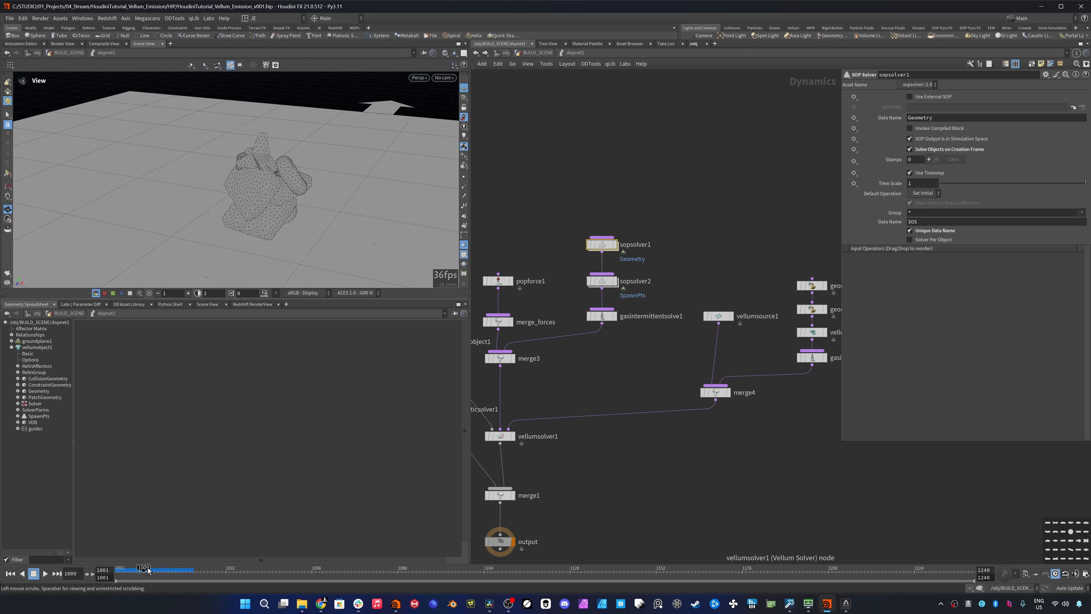
{"action": "key", "text": "ctrl+Up"}
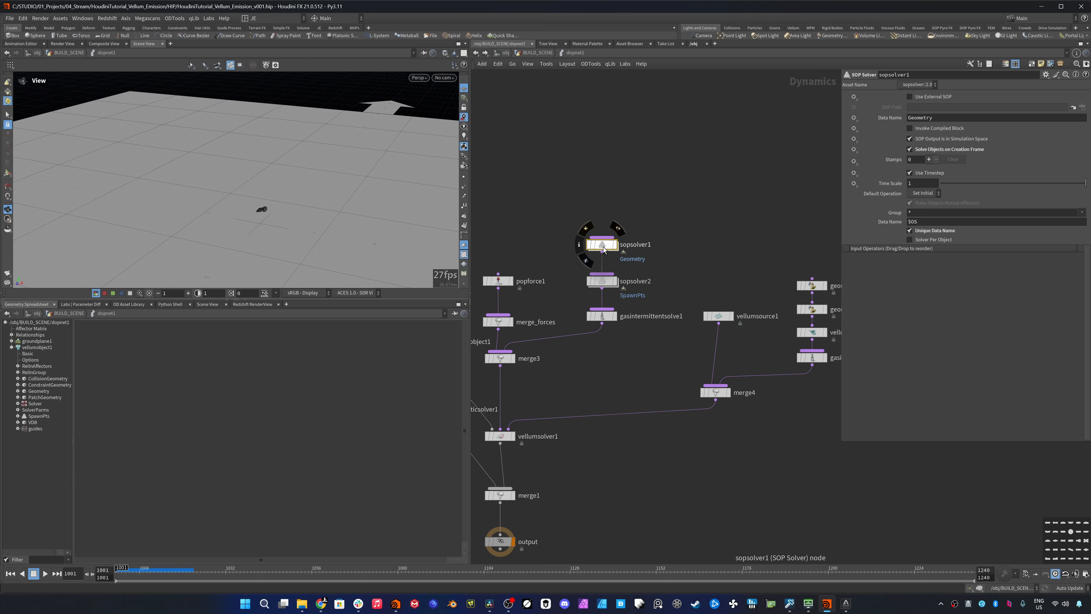
- Enter sopsolver1 and rename the attribwrangle1 node as attribwrangle_surface_push
{"action": "double_click", "coordinate": [604, 246]}
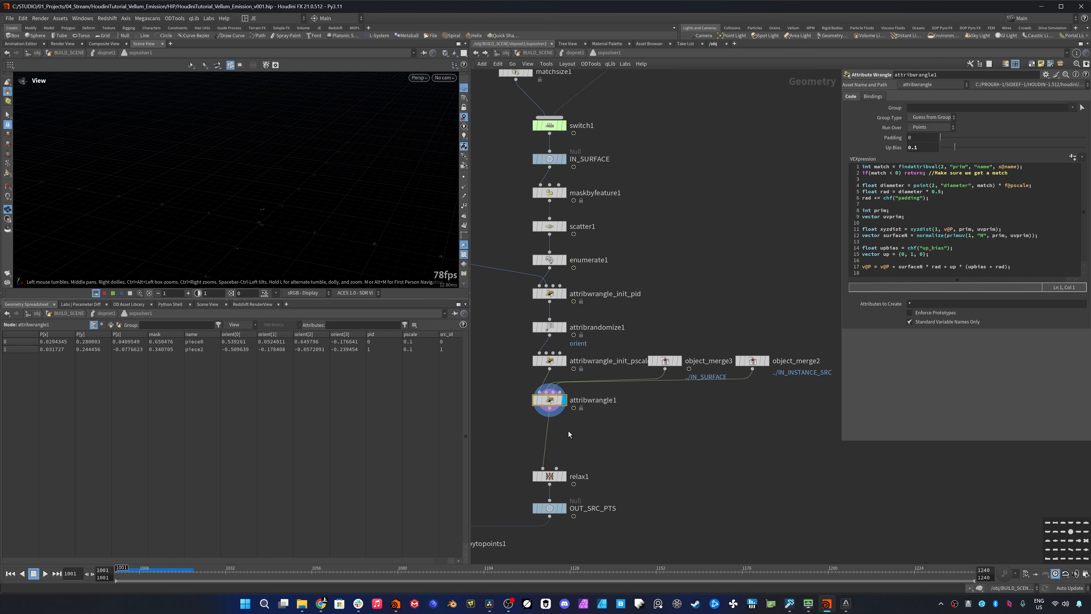
{"action": "left_click", "coordinate": [615, 402]}
{"action": "key", "text": "BackSpace"}
{"action": "type", "text": "_surface_push"}
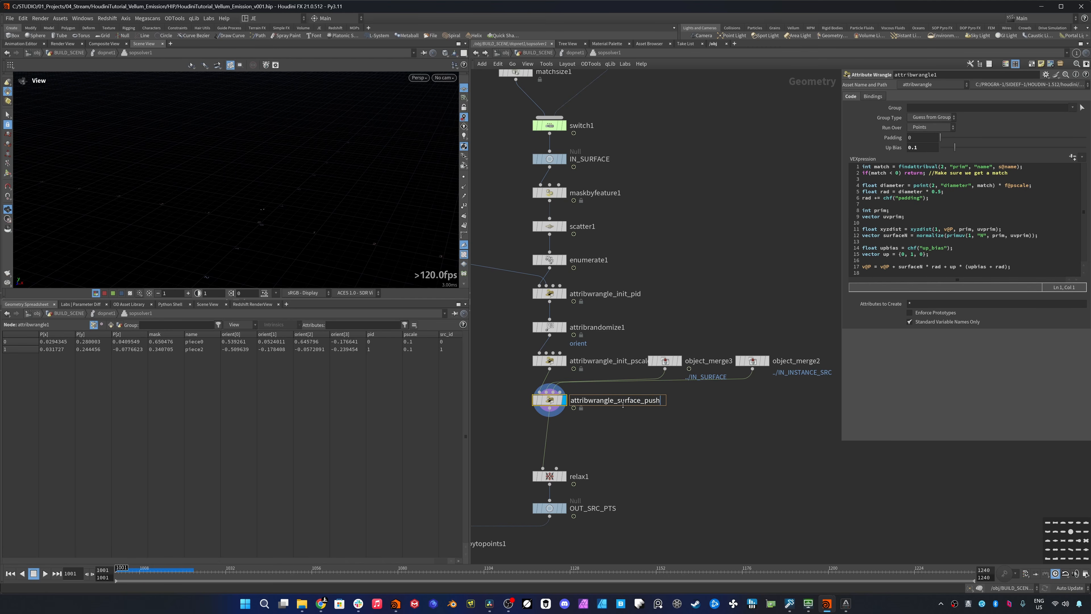
{"action": "key", "text": "Return"}
- Insert a new Attribute Wrangle node between attribwrangle_surface_push and relax1
{"action": "key", "text": "Tab"}
{"action": "type", "text": "a"}
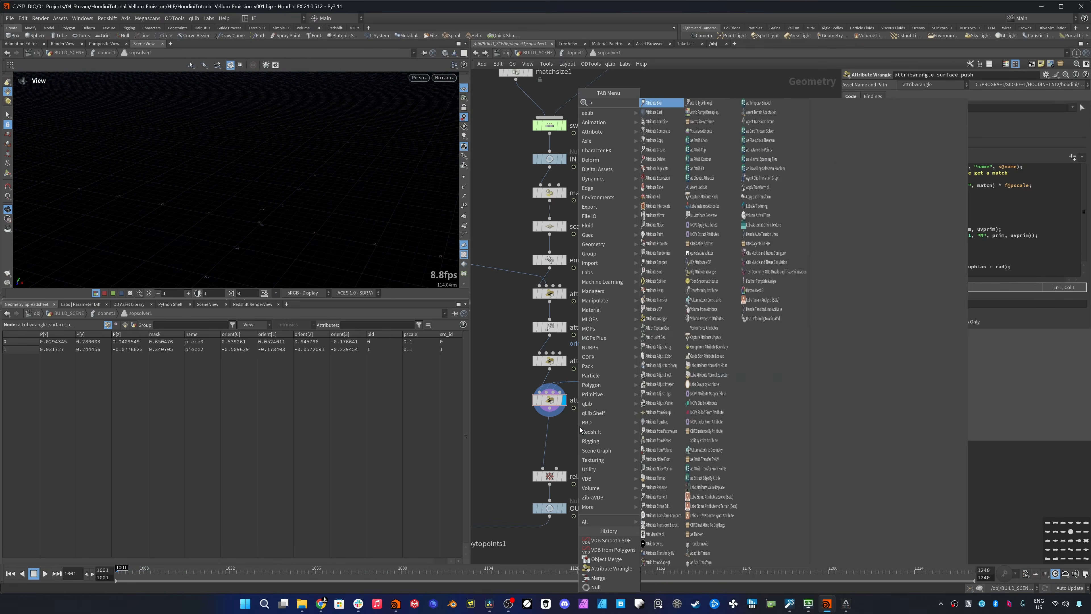
{"action": "type", "text": "ttribute w"}
{"action": "key", "text": "Return"}
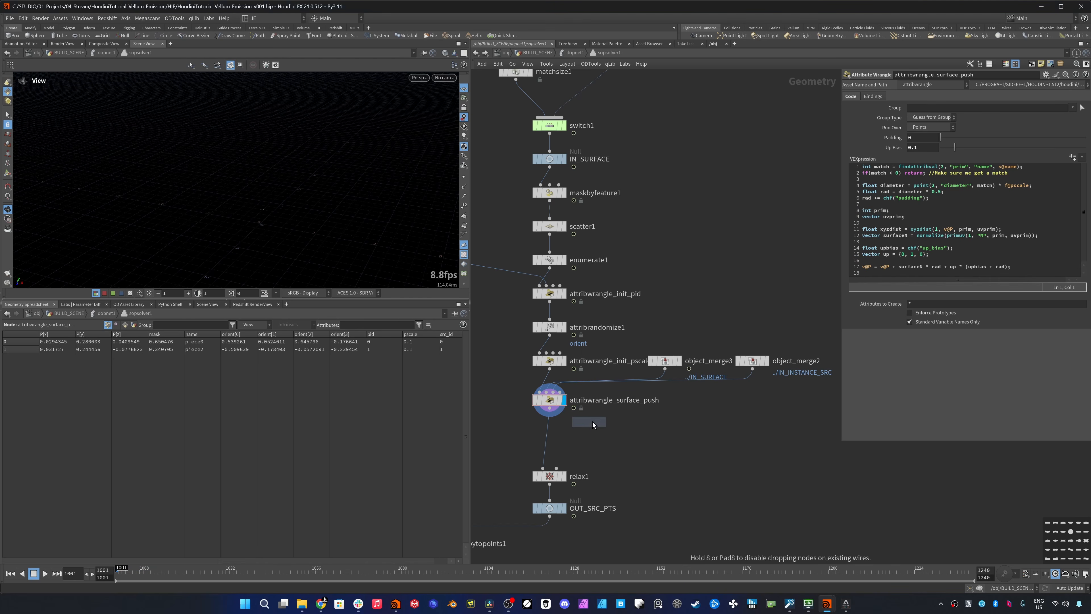
{"action": "left_click", "coordinate": [591, 423]}
{"action": "left_click_drag", "start_coordinate": [592, 425], "coordinate": [553, 442]}
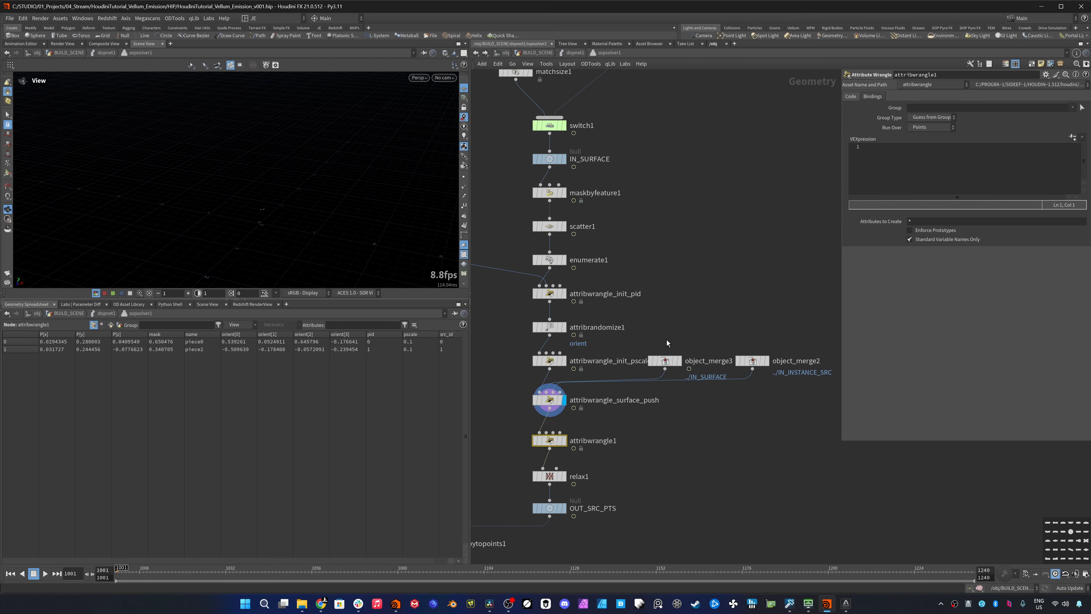
- Add a VDB from Polygons node, feed it from object_merge3, and display its output
{"action": "key", "text": "Tab"}
{"action": "type", "text": "vdb from pol"}
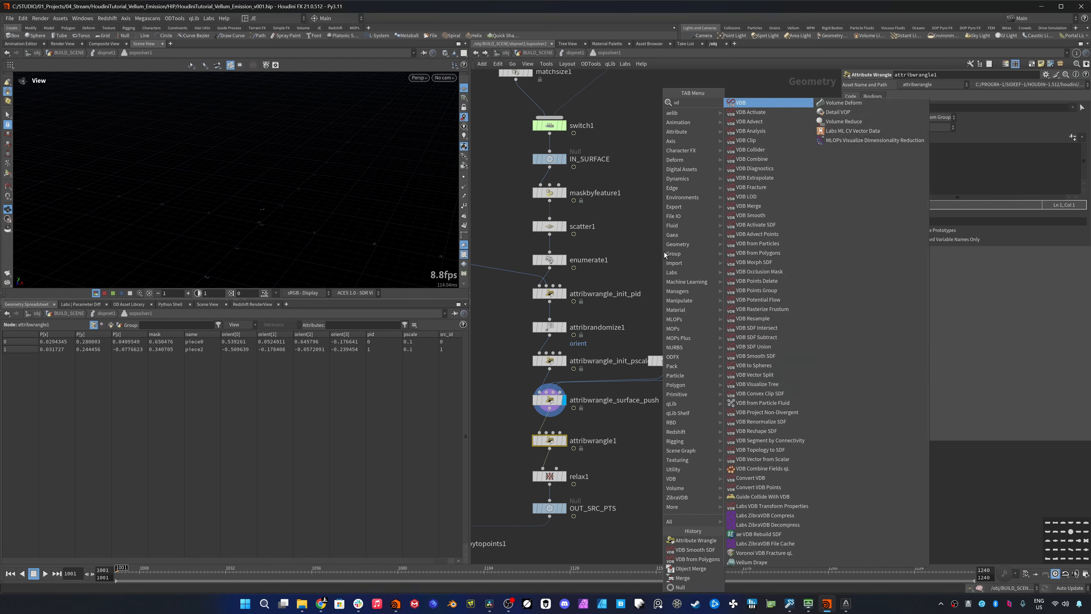
{"action": "key", "text": "Return"}
{"action": "left_click", "coordinate": [678, 244]}
{"action": "left_click_drag", "start_coordinate": [665, 360], "coordinate": [678, 198]}
{"action": "left_click", "coordinate": [679, 207]}
{"action": "left_click", "coordinate": [683, 251]}
{"action": "left_click", "coordinate": [705, 260]}
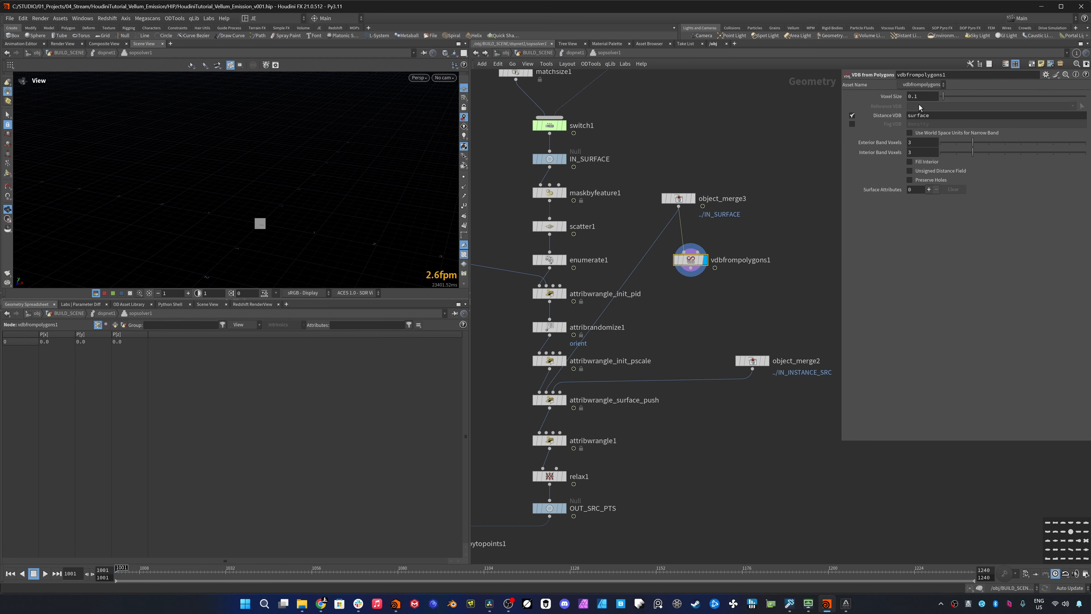
- Set the voxel size of vdbfrompolygons1 to 0.025 and its exterior band voxels to 10
{"action": "left_click", "coordinate": [928, 97]}
{"action": "key", "text": "BackSpace"}
{"action": "type", "text": "025"}
{"action": "key", "text": "Return"}
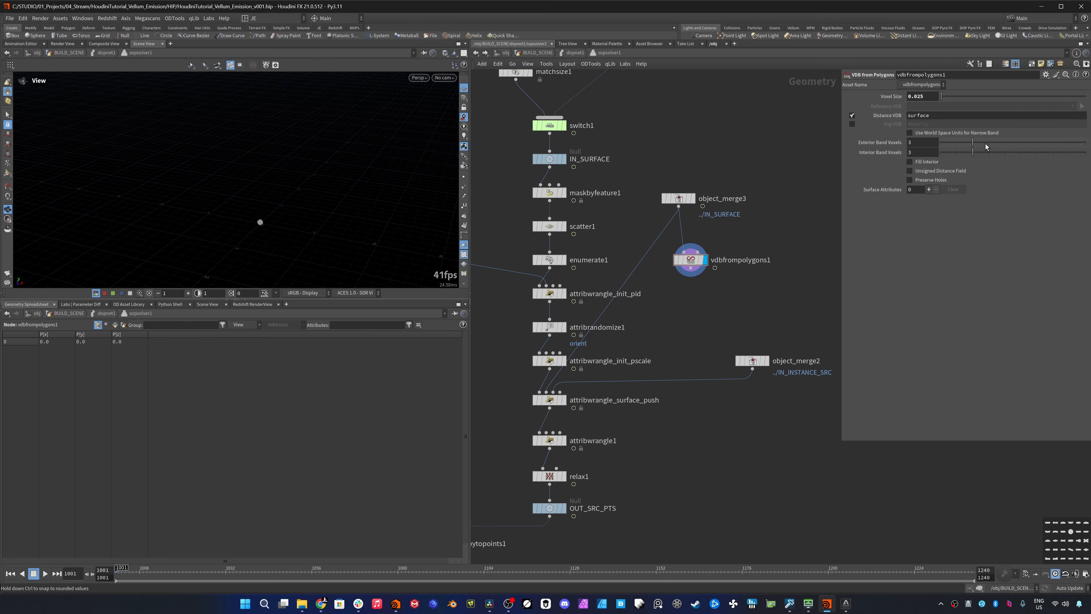
{"action": "left_click_drag", "start_coordinate": [981, 143], "coordinate": [1086, 143]}
- Add a displayed VDB Smooth SDF node after vdbfrompolygons1, using the Mean Curvature Flow operation with 2 iterations
{"action": "key", "text": "Tab"}
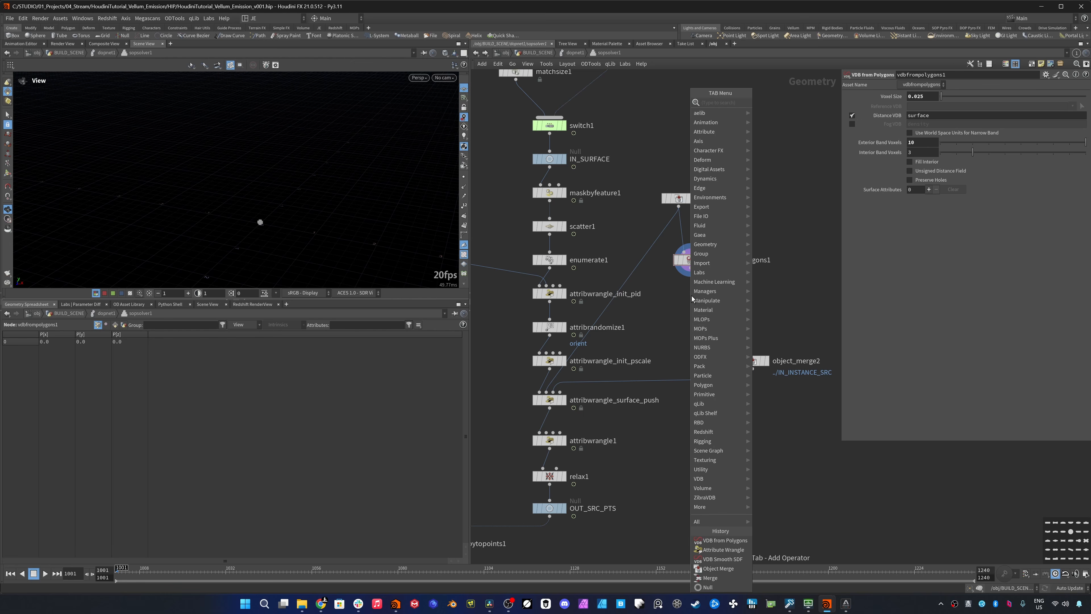
{"action": "left_click", "coordinate": [723, 559]}
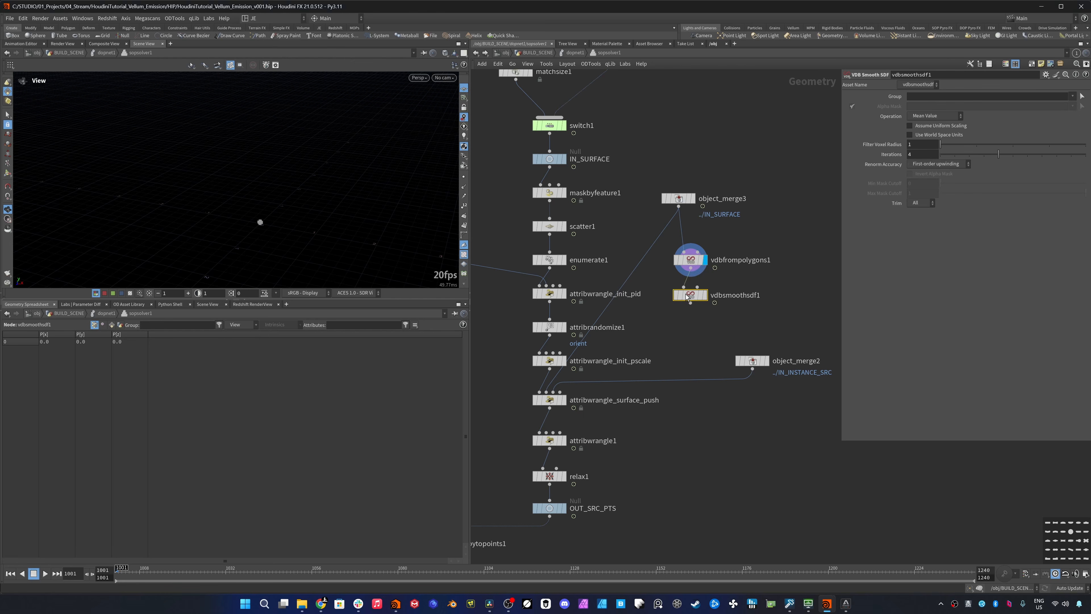
{"action": "left_click", "coordinate": [735, 287]}
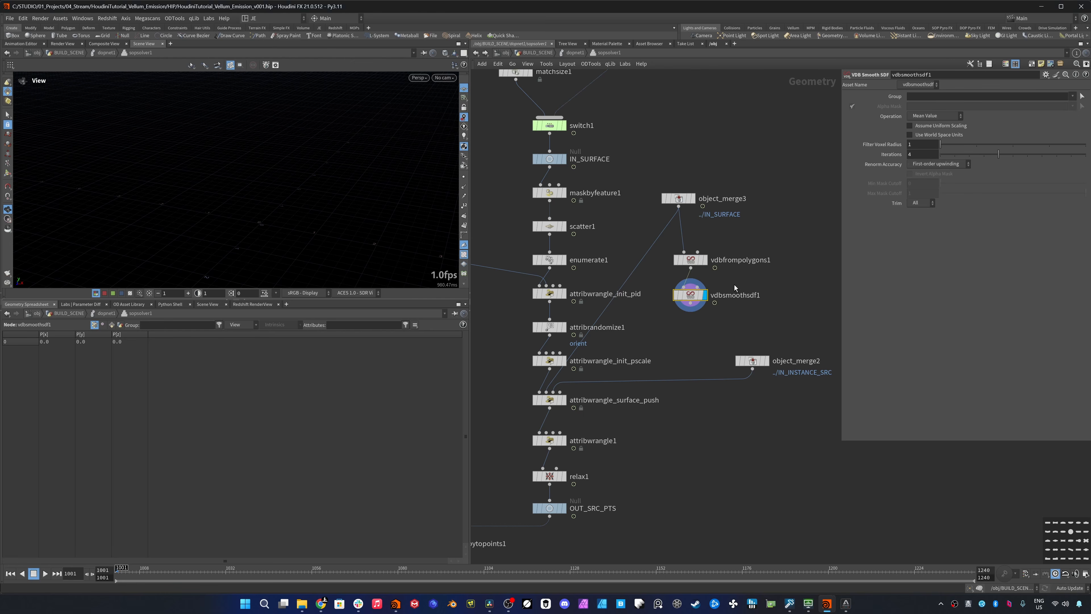
{"action": "left_click", "coordinate": [942, 117]}
{"action": "left_click", "coordinate": [945, 155]}
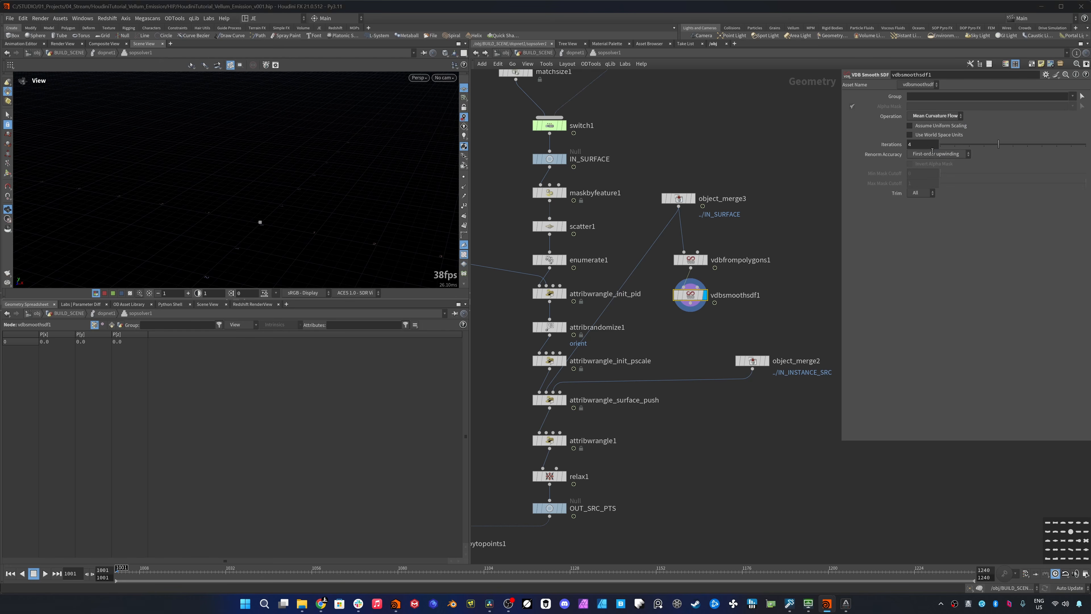
{"action": "left_click", "coordinate": [928, 145]}
{"action": "type", "text": "2"}
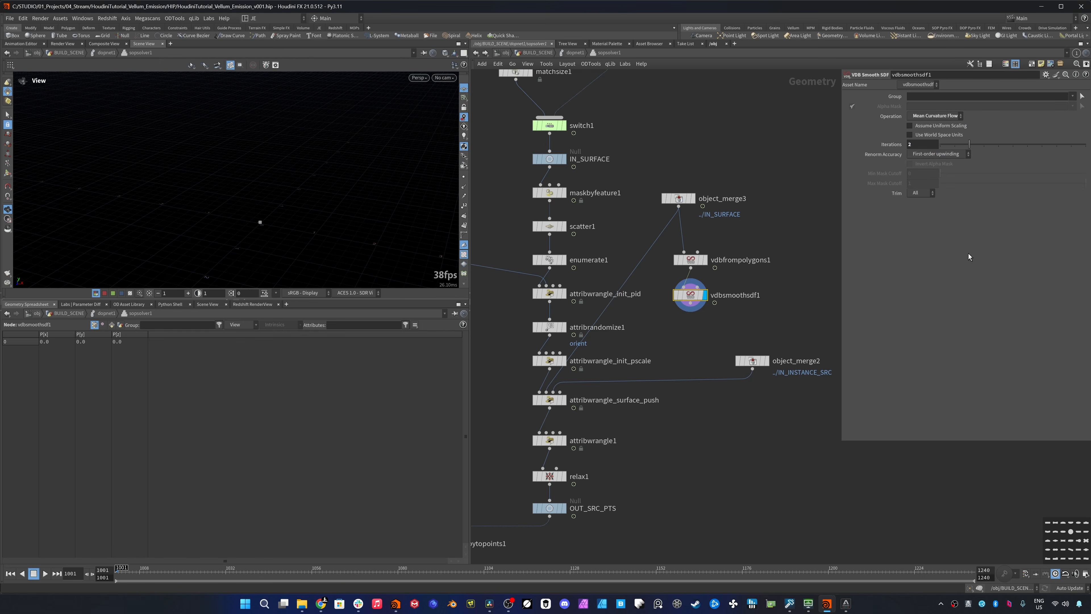
{"action": "key", "text": "Return"}
- Connect vdbsmoothsdf1 to the second input of attribwrangle1, display that wrangle, and rename it attribwrangle_sdf_push
{"action": "left_click", "coordinate": [691, 304]}
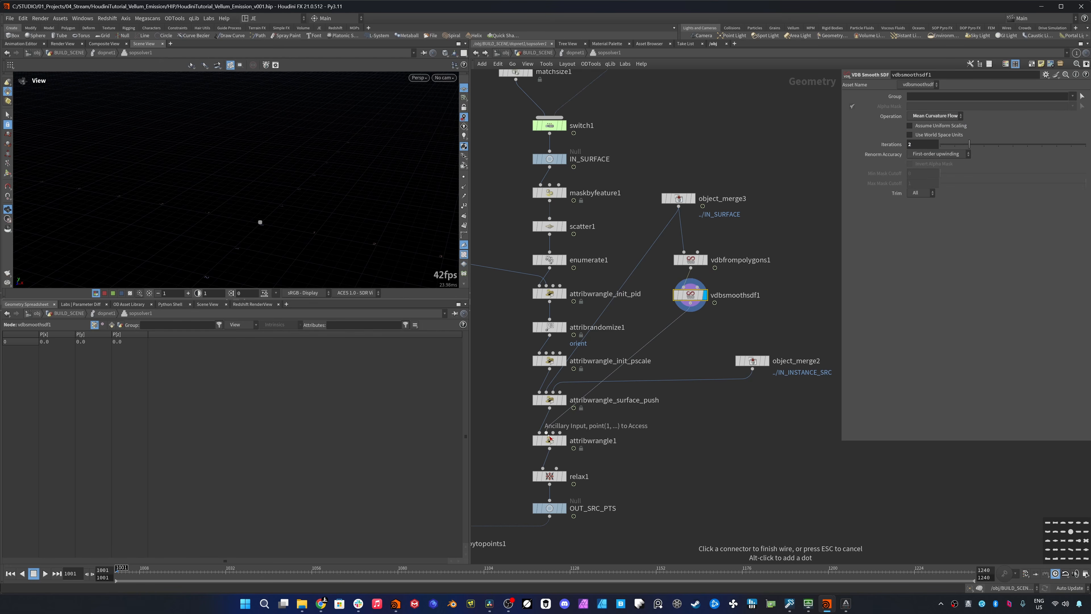
{"action": "left_click", "coordinate": [547, 432]}
{"action": "left_click", "coordinate": [564, 441]}
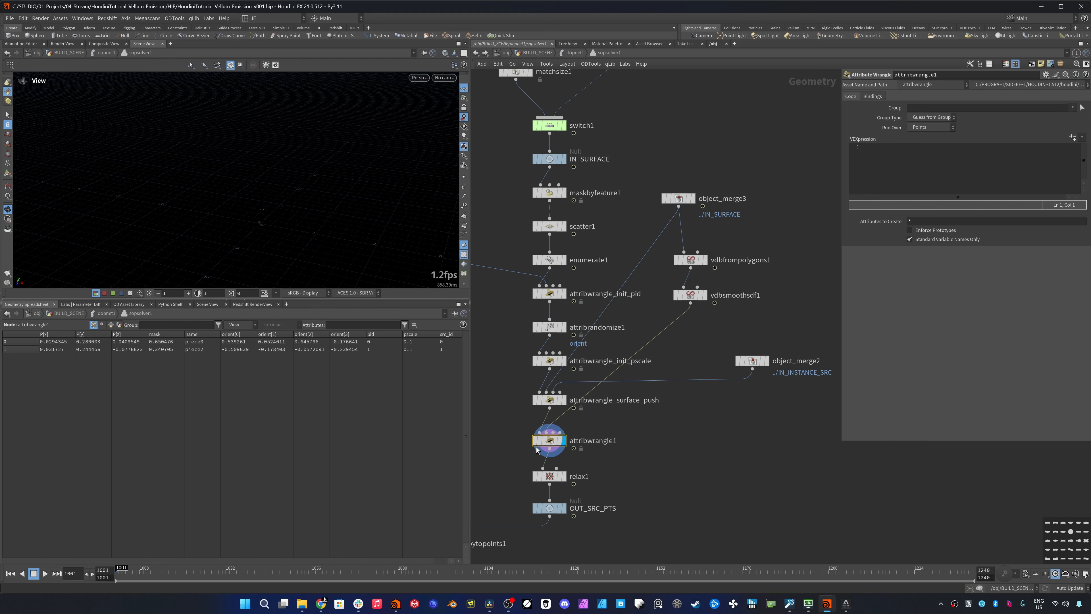
{"action": "double_click", "coordinate": [613, 441]}
{"action": "key", "text": "BackSpace"}
{"action": "type", "text": "_s"}
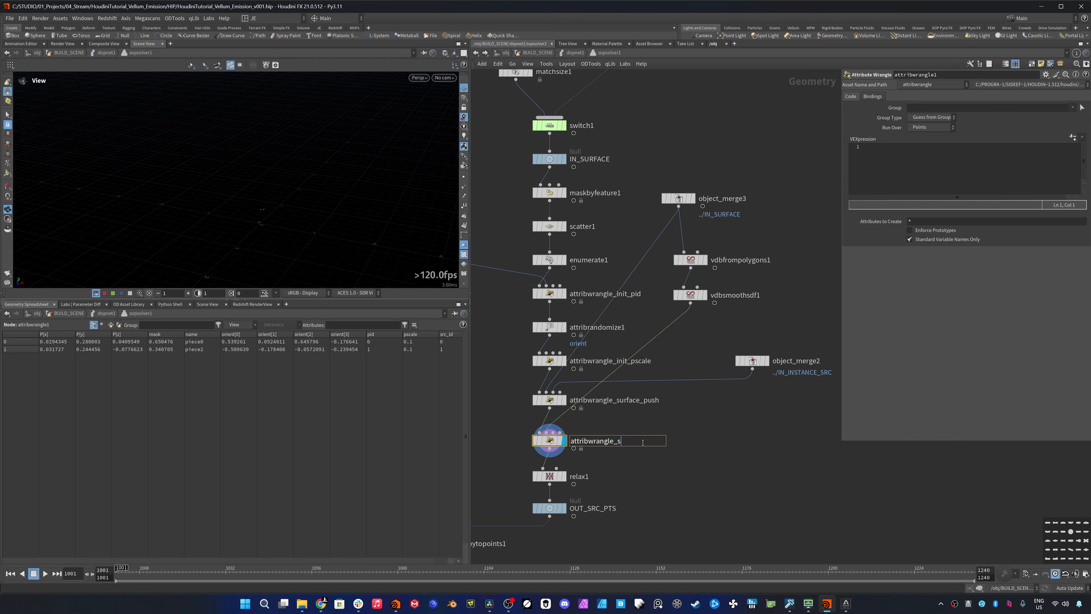
{"action": "type", "text": "df_push"}
{"action": "key", "text": "Return"}
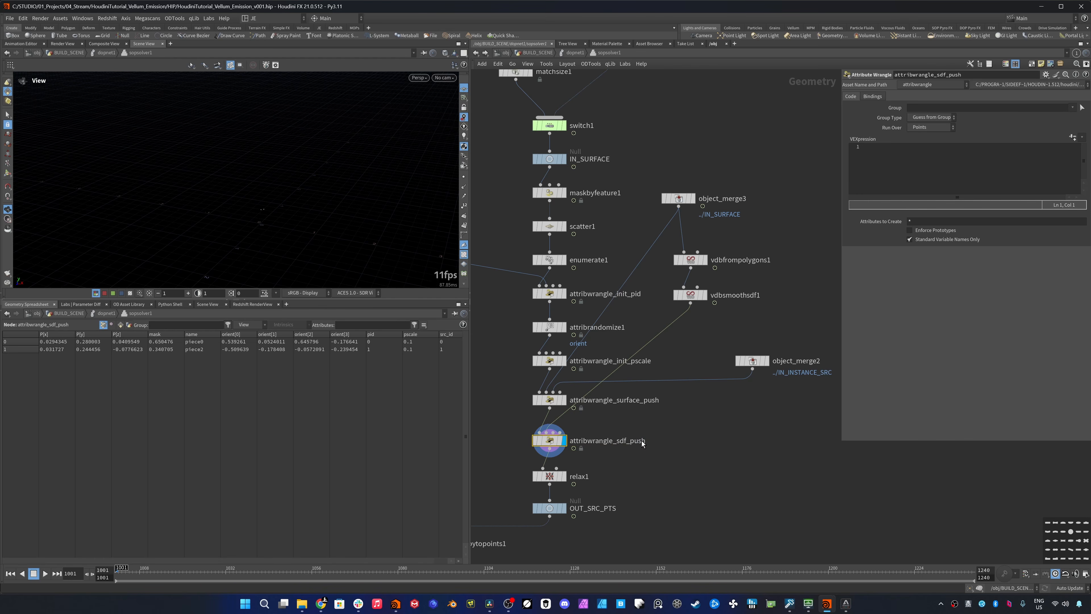
- Rearrange the network so the two VDB nodes sit out to the side and object_merge2 lies closer to the wrangle chain
{"action": "left_click_drag", "start_coordinate": [657, 240], "coordinate": [730, 312]}
{"action": "left_click_drag", "start_coordinate": [690, 294], "coordinate": [789, 344]}
{"action": "left_click_drag", "start_coordinate": [752, 360], "coordinate": [685, 309]}
{"action": "left_click_drag", "start_coordinate": [789, 344], "coordinate": [778, 343]}
{"action": "left_click", "coordinate": [543, 442]}
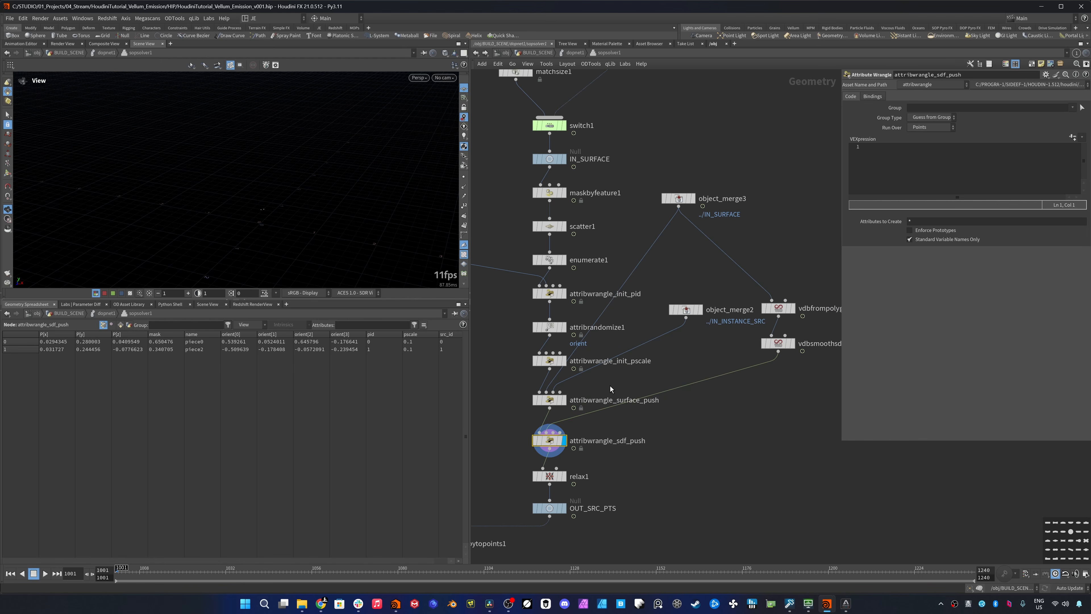
- Add the line f@rad = rad; above the padding line in attribwrangle_surface_push
{"action": "left_click", "coordinate": [549, 400]}
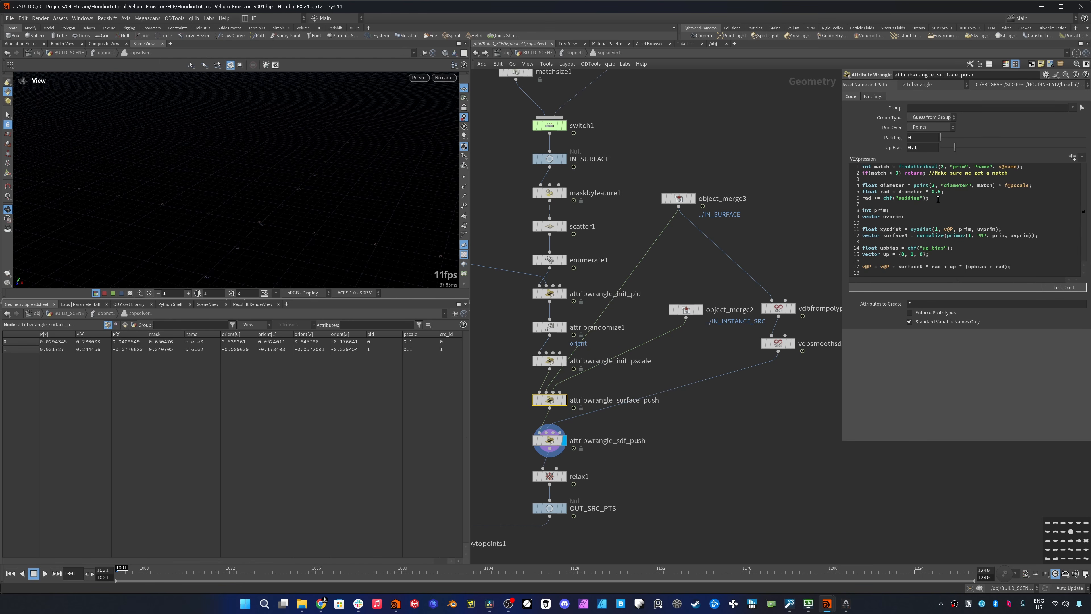
{"action": "left_click", "coordinate": [953, 194]}
{"action": "key", "text": "Return"}
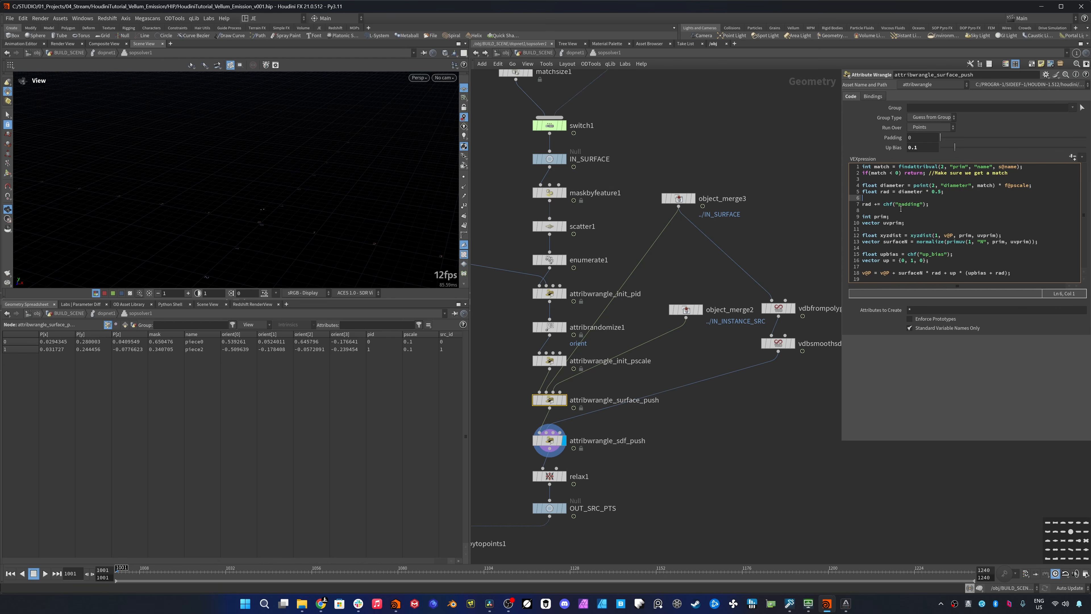
{"action": "type", "text": "f@rad = rad;"}
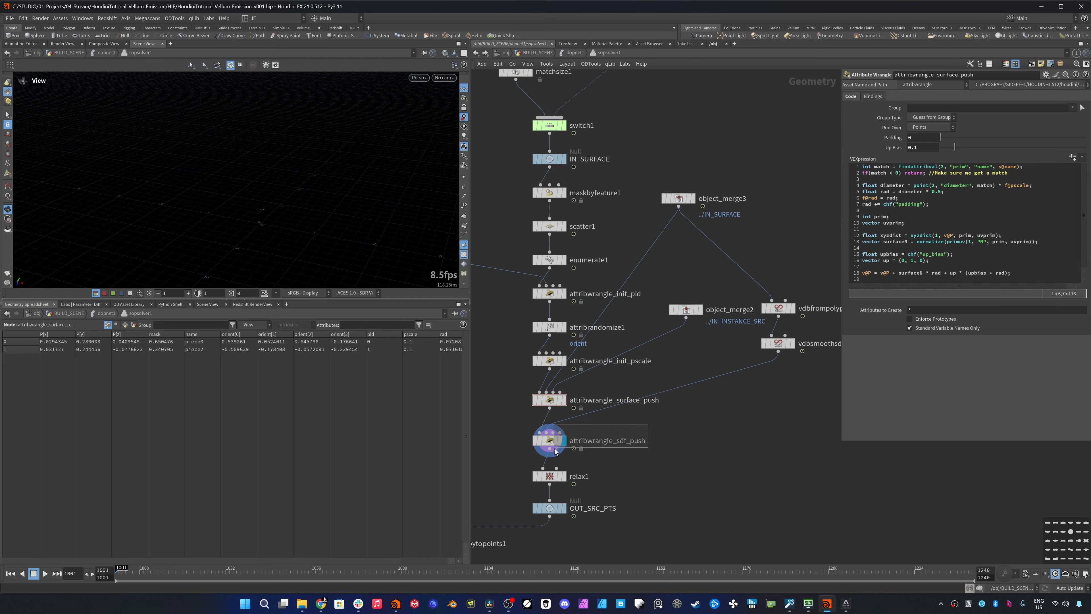
- Write the lines float rad = f@rad; and float padding = chf("padding"); in attribwrangle_sdf_push
{"action": "left_click", "coordinate": [554, 442]}
{"action": "left_click", "coordinate": [928, 182]}
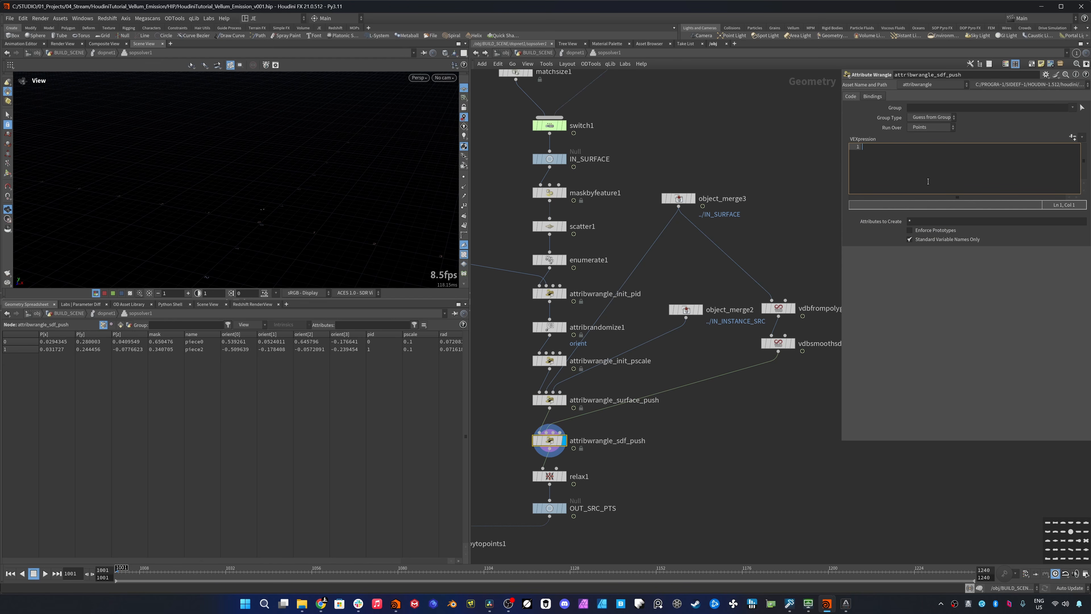
{"action": "type", "text": "float rad = f@rad;"}
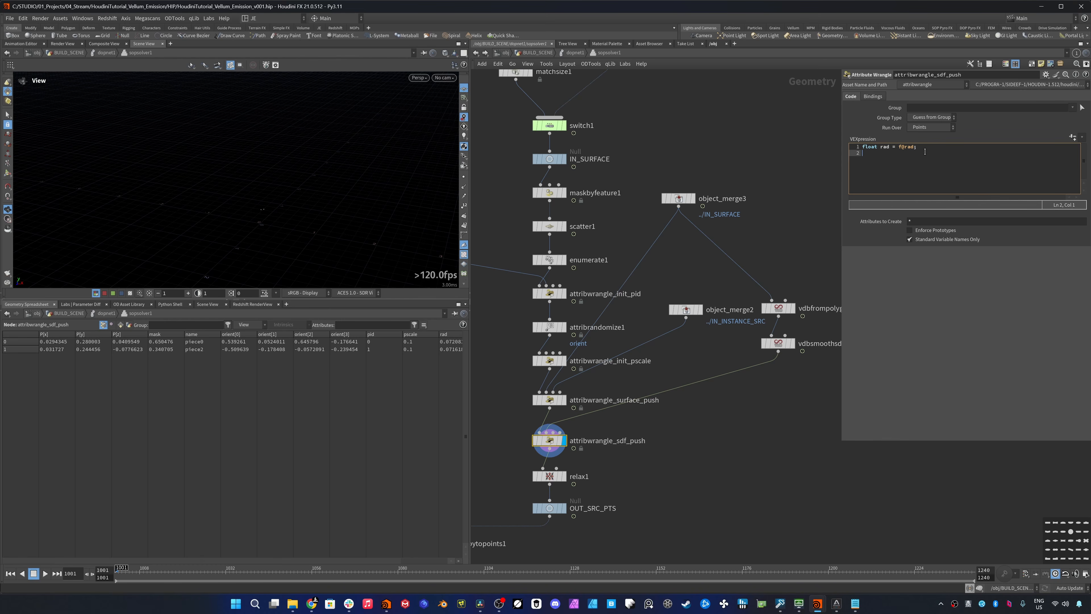
{"action": "key", "text": "Return"}
{"action": "type", "text": "float padding = chf(\"padding\");"}
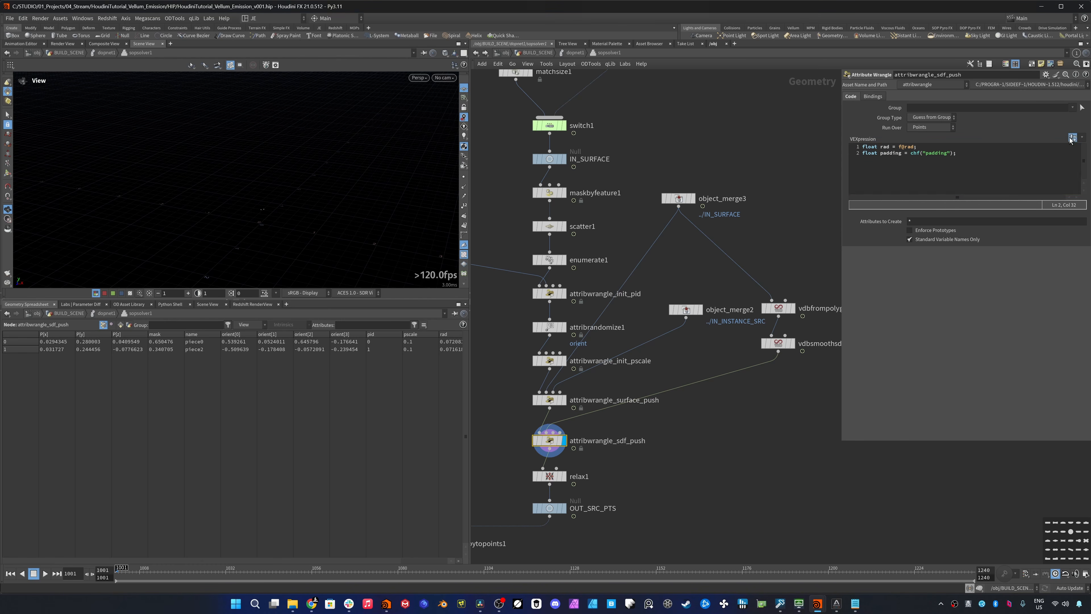
- Add the line float clearance = rad + padding; to attribwrangle_sdf_push, followed by a blank line
{"action": "key", "text": "Return"}
{"action": "type", "text": "float "}
{"action": "type", "text": "cle"}
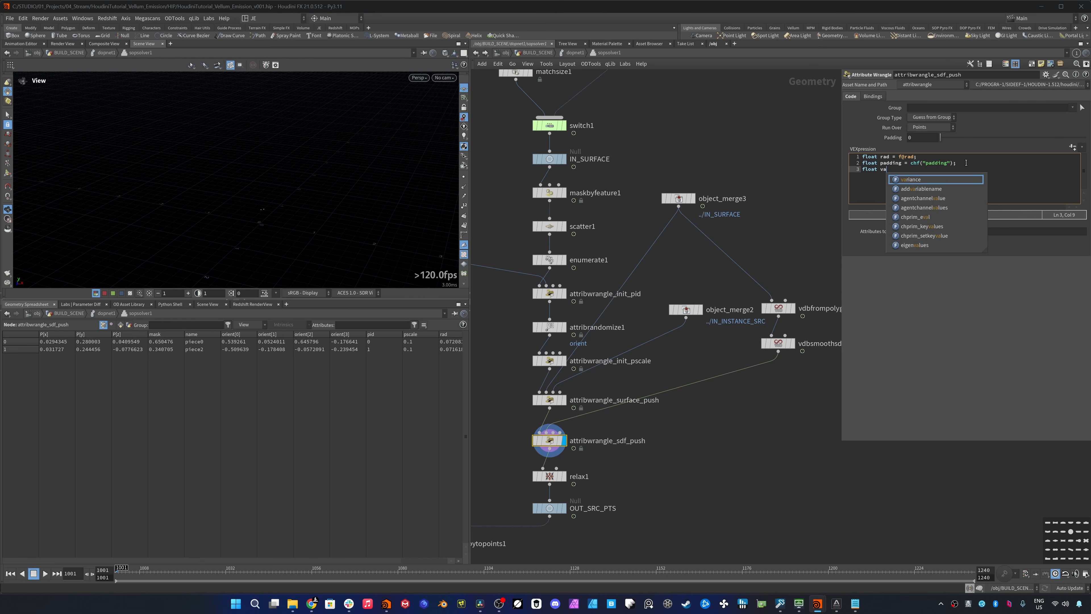
{"action": "type", "text": "aran"}
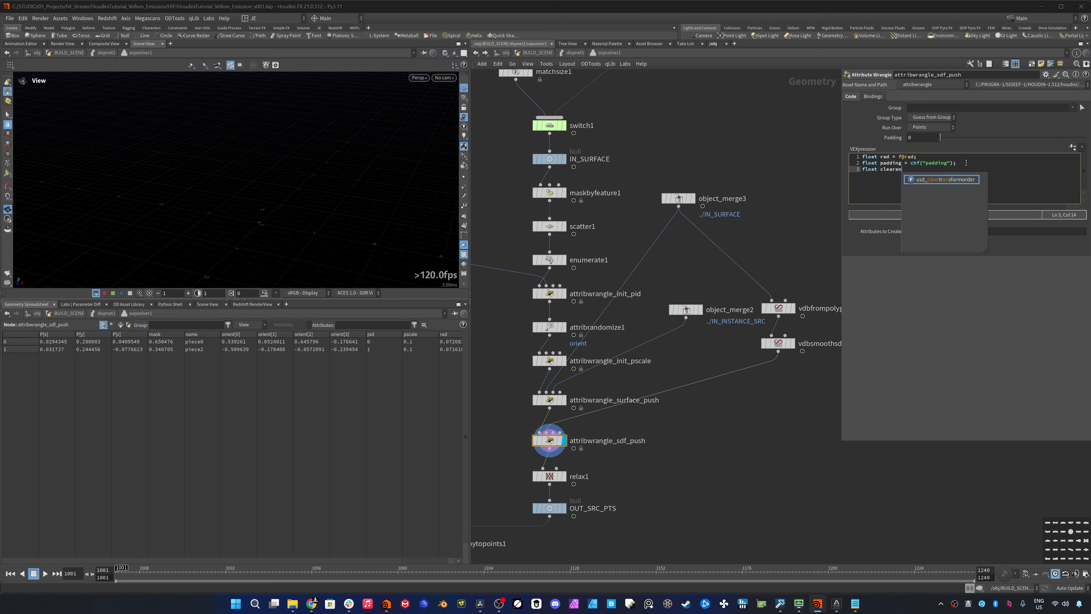
{"action": "type", "text": "ce = rad "}
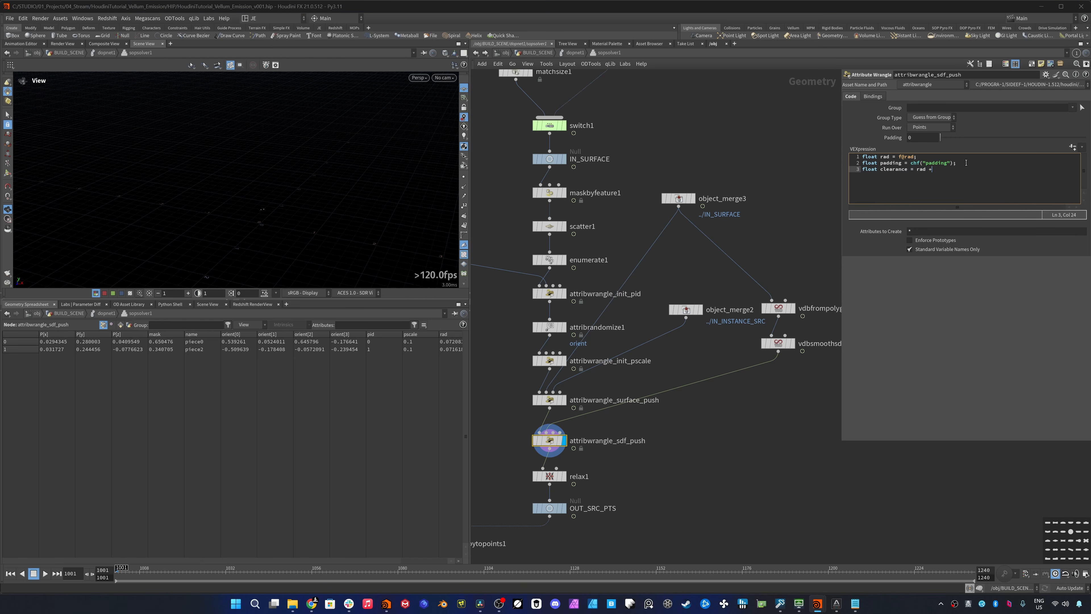
{"action": "type", "text": "+ padding;"}
{"action": "key", "text": "Return"}
{"action": "key", "text": "Return"}
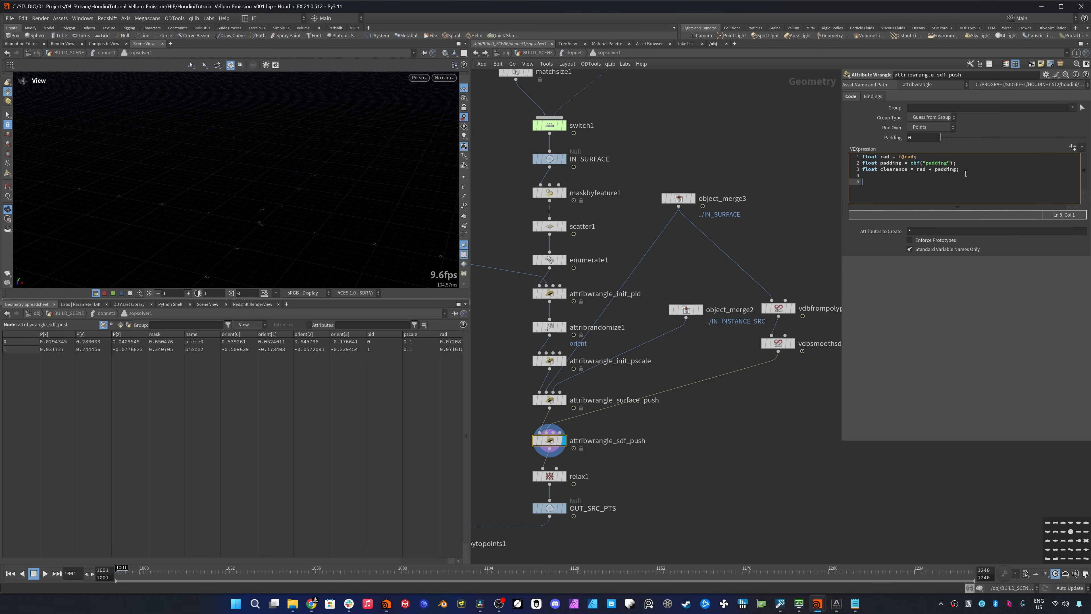
- Add float sdf = volumesample(1, 0, v@P); and vector grad = normalize(volumegradient(1, 0, v@P)); to attribwrangle_sdf_push
{"action": "type", "text": "float sdf "}
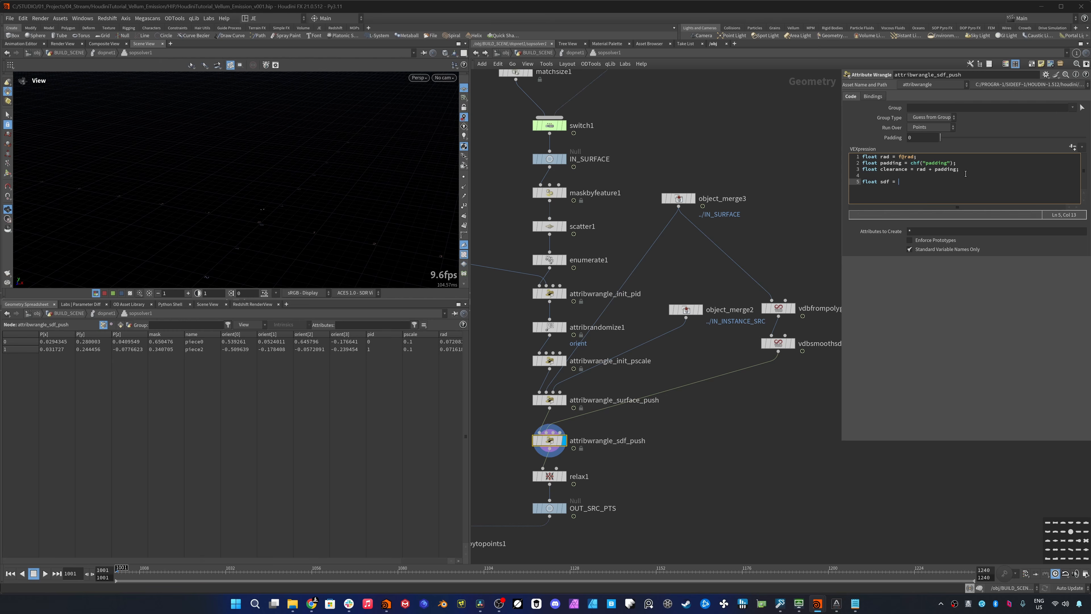
{"action": "type", "text": "= volumesample(1, 0, v@P);"}
{"action": "key", "text": "Return"}
{"action": "type", "text": "vector grad = norma"}
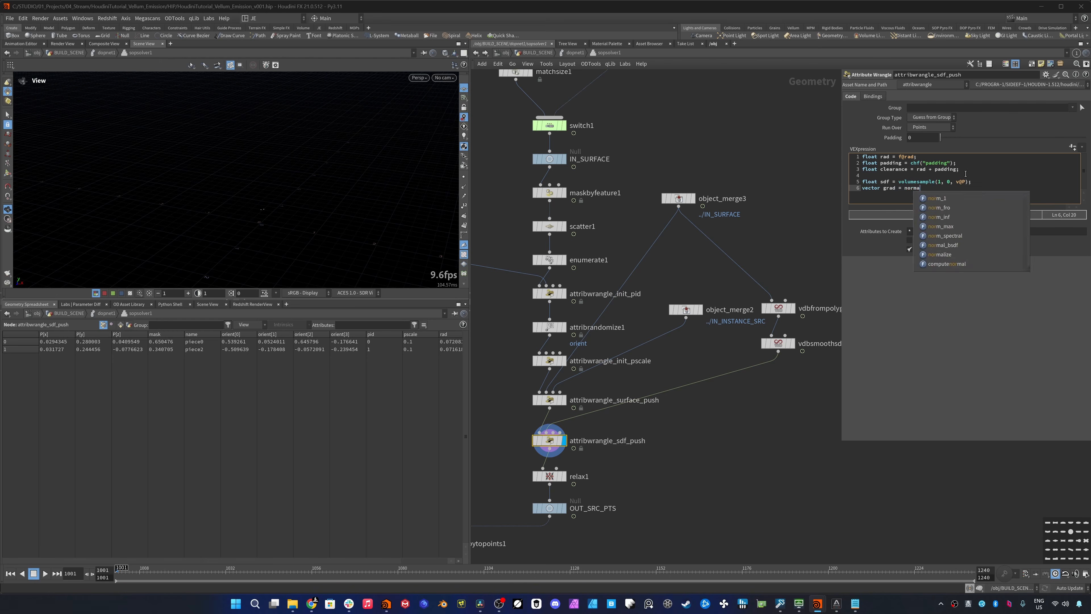
{"action": "type", "text": "lize(volumegradient(1, 0, v@P));"}
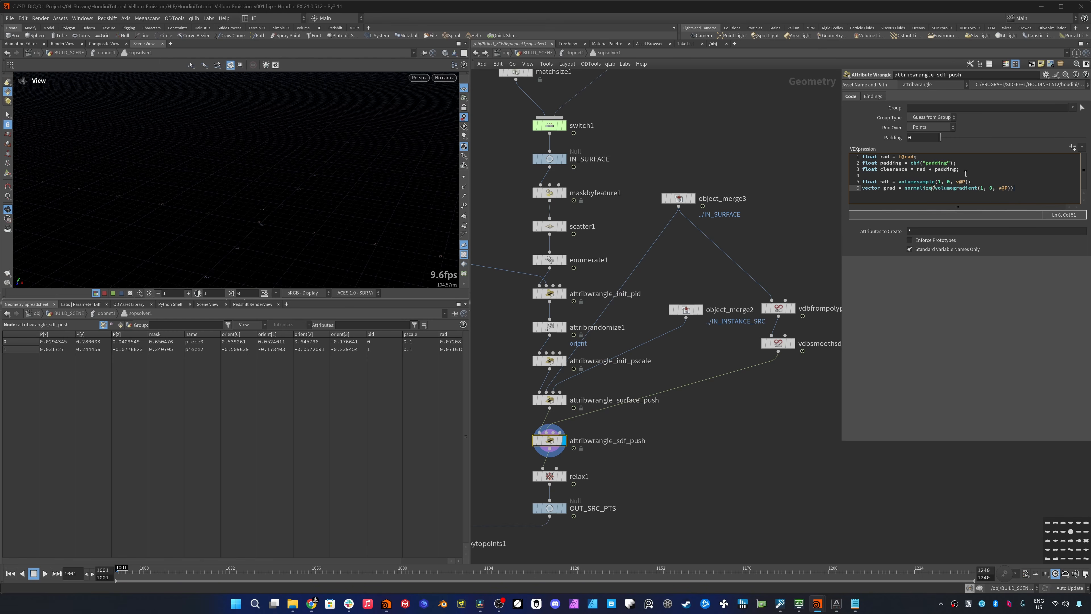
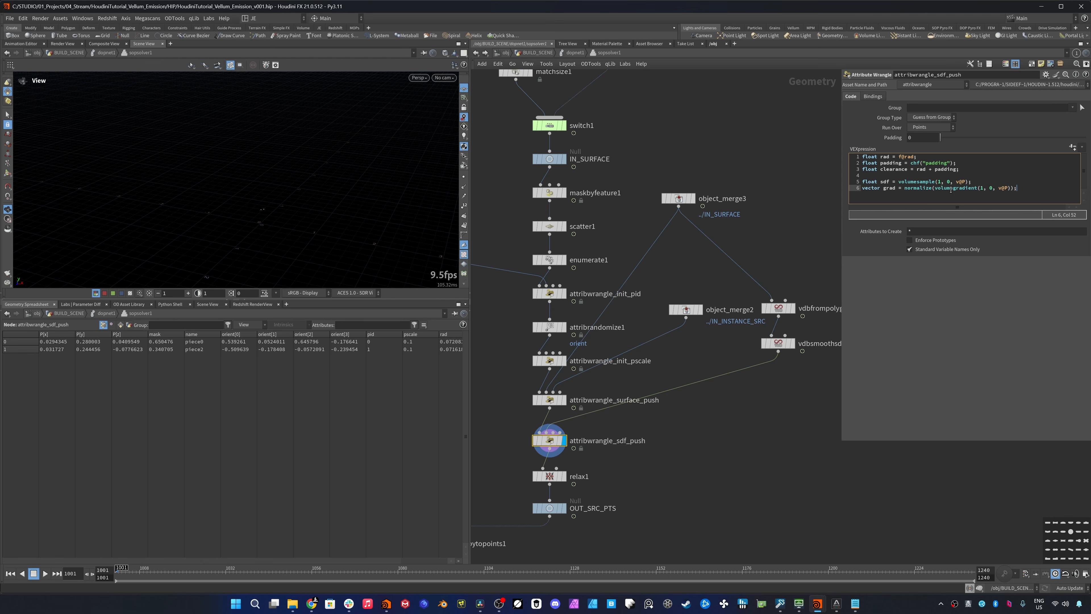
- Add int iter = 0; //Initialize the counter and int max_iter = 8; below the gradient line in attribwrangle_sdf_push
{"action": "key", "text": "Return"}
{"action": "key", "text": "Return"}
{"action": "type", "text": "int iter = 0; //Initialize the counter"}
{"action": "key", "text": "Return"}
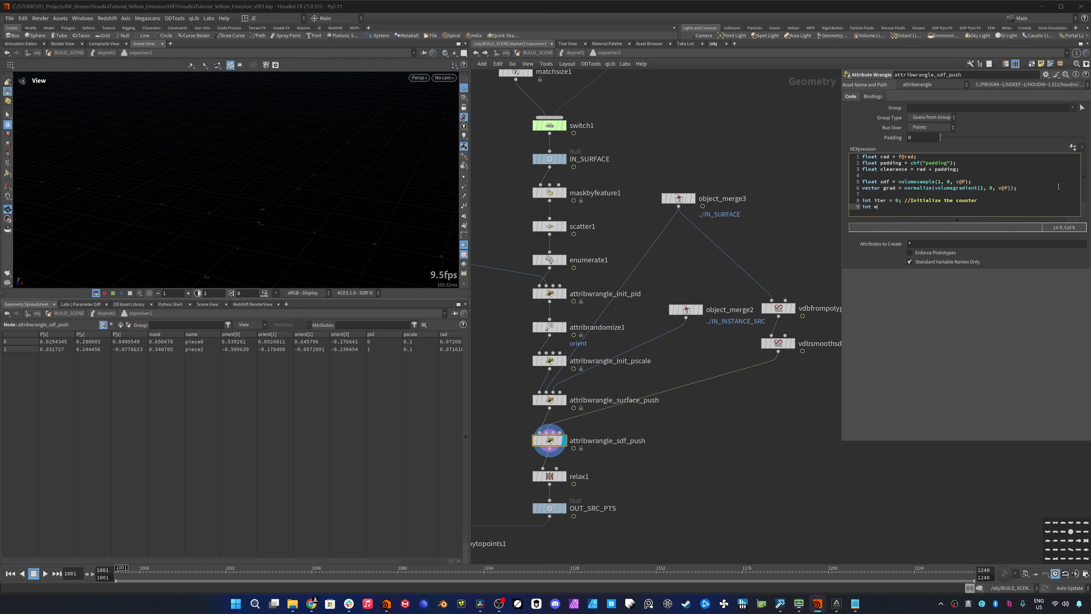
{"action": "type", "text": "int max_iter"}
{"action": "key", "text": "Return"}
{"action": "key", "text": "Return"}
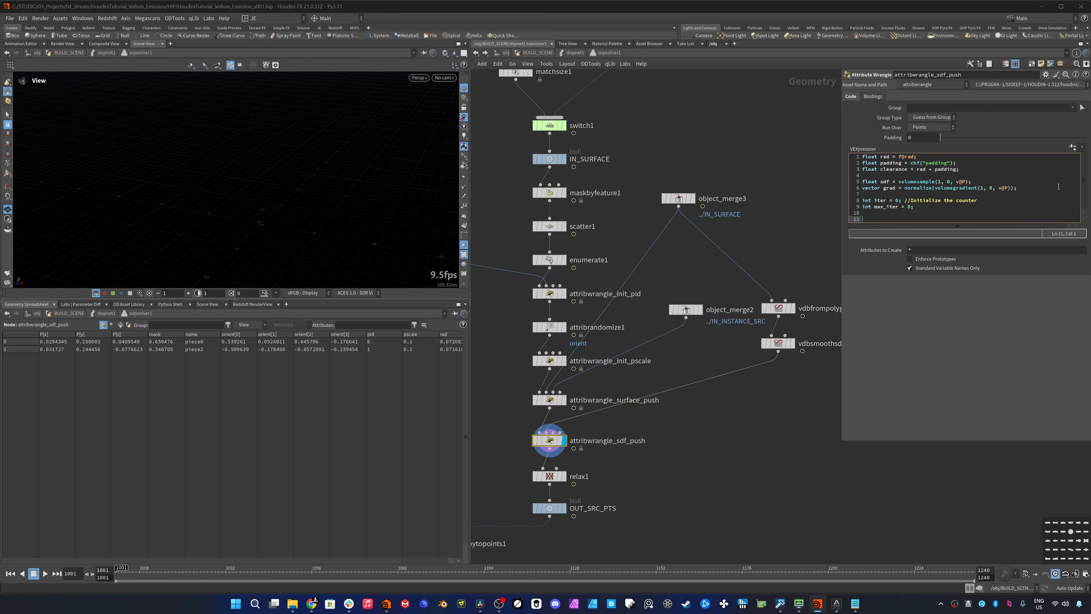
- Add the loop while(sdf < clearance && iter < max_iter){ } below the iteration variables in attribwrangle_sdf_push
{"action": "type", "text": "while(sdf "}
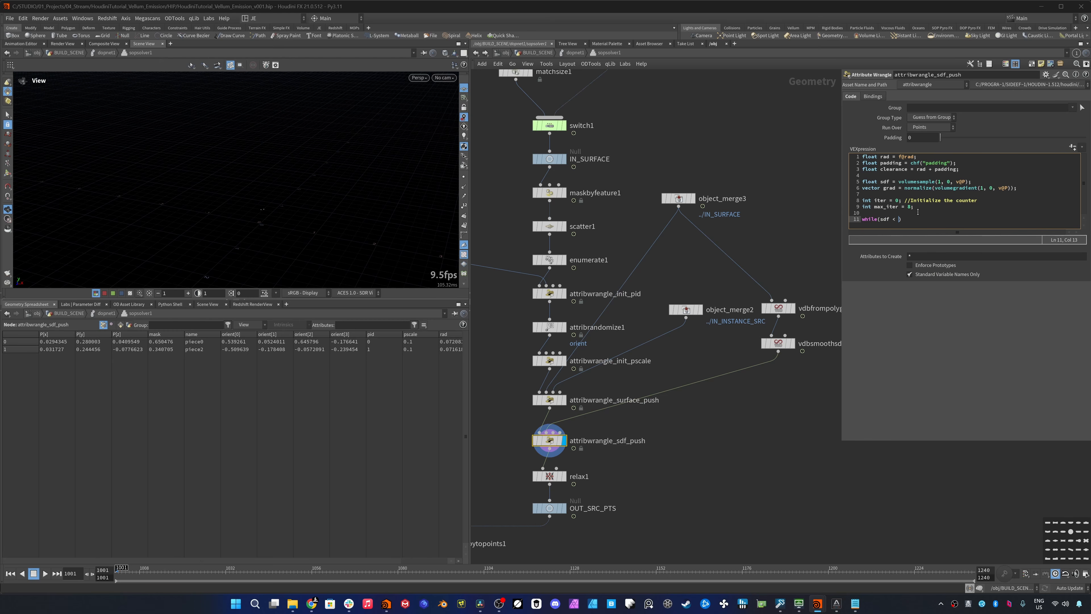
{"action": "type", "text": "< clearance"}
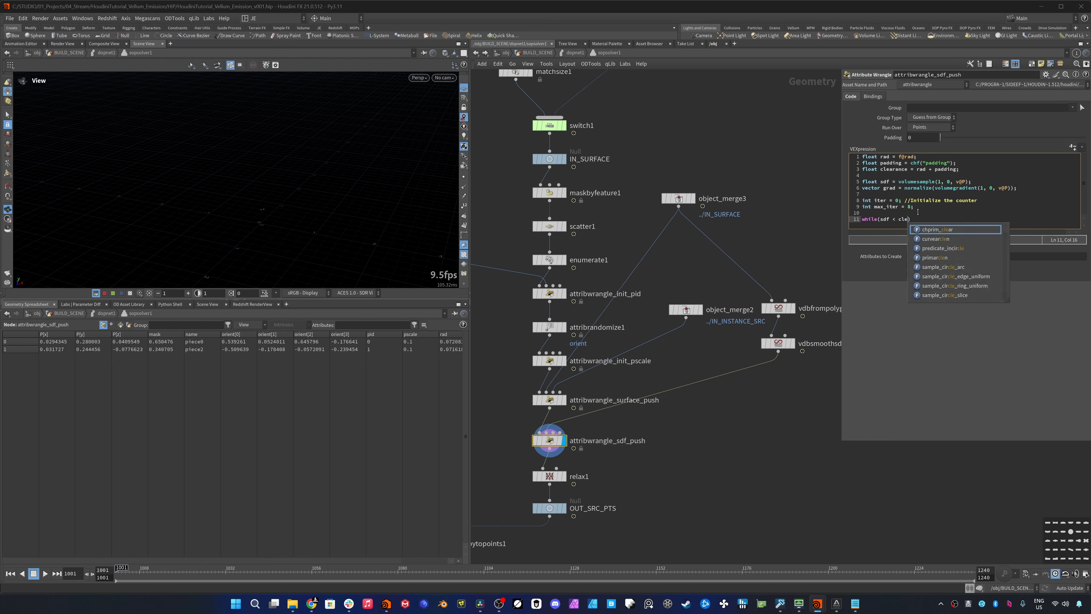
{"action": "type", "text": " && iter "}
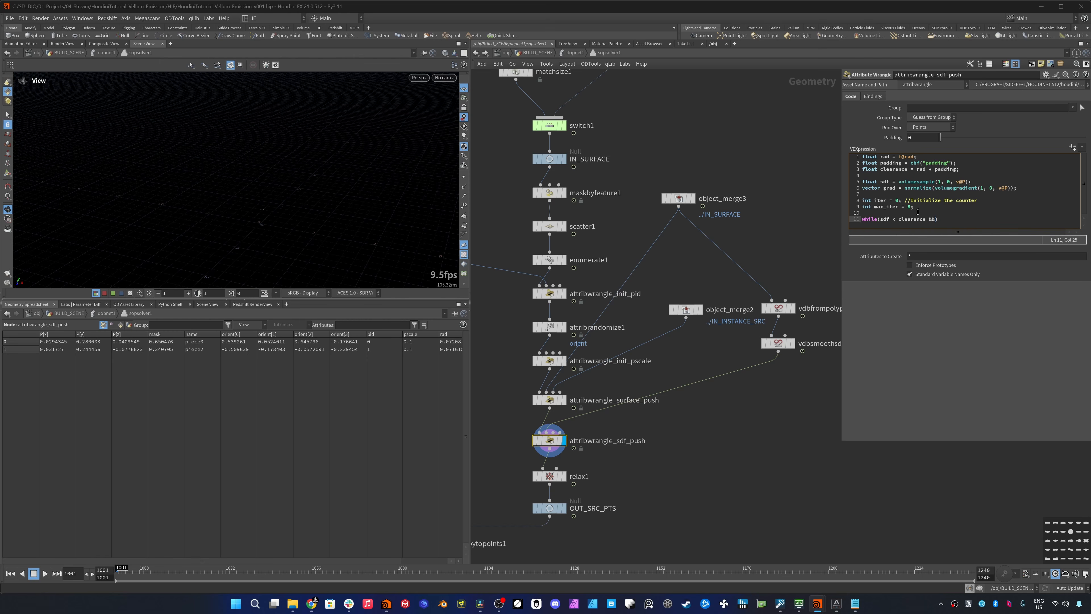
{"action": "type", "text": "< max_iter){"}
{"action": "key", "text": "Return"}
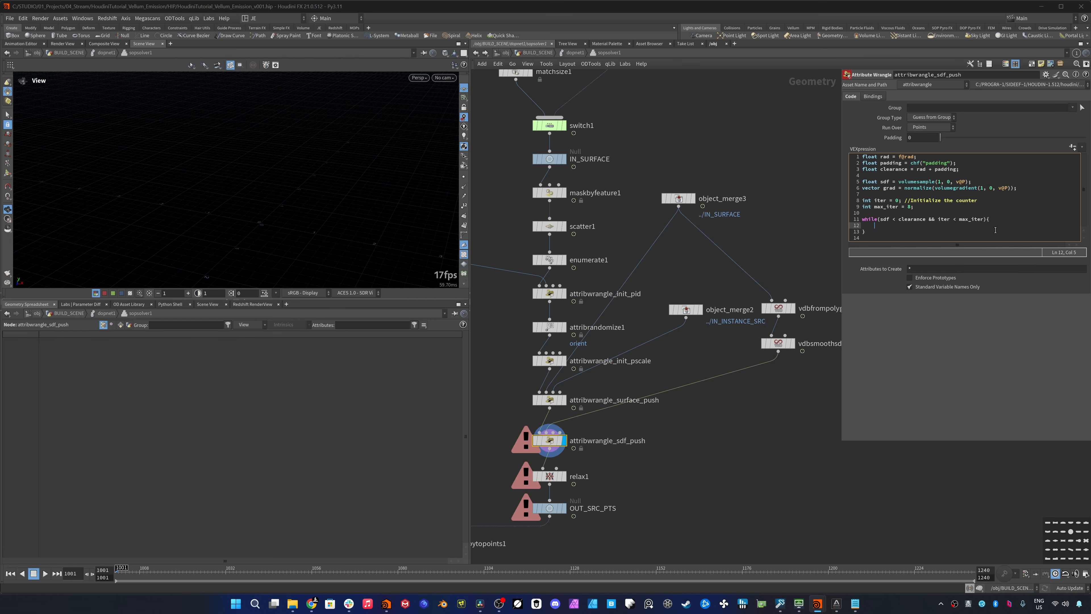
- Inside the while loop, write vector newP = v@P + grad * (clearance - sdf) * 0.5;
{"action": "type", "text": "vector newP"}
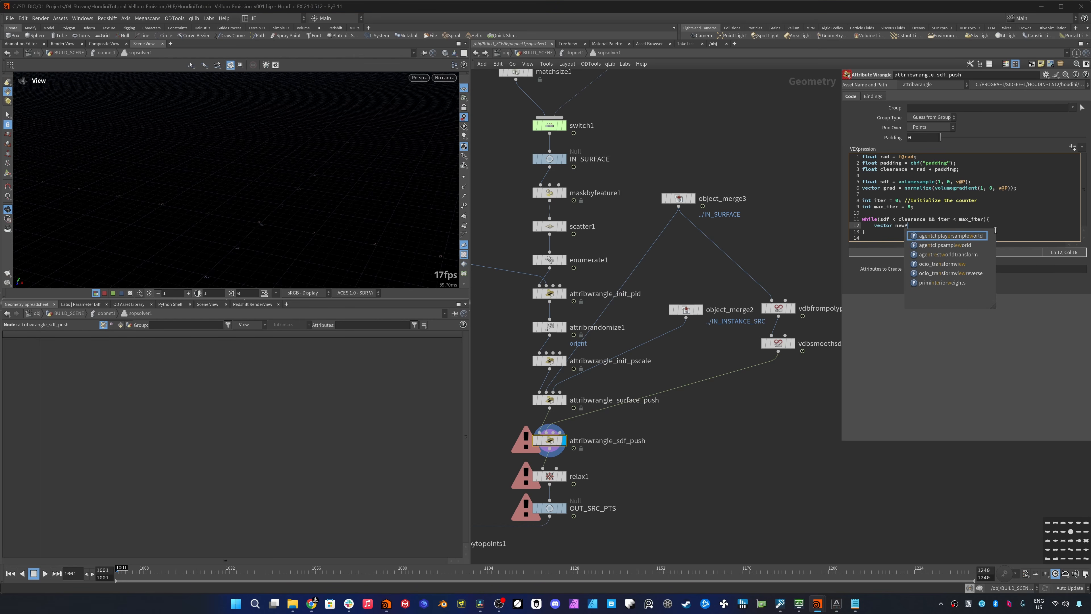
{"action": "key", "text": "Escape"}
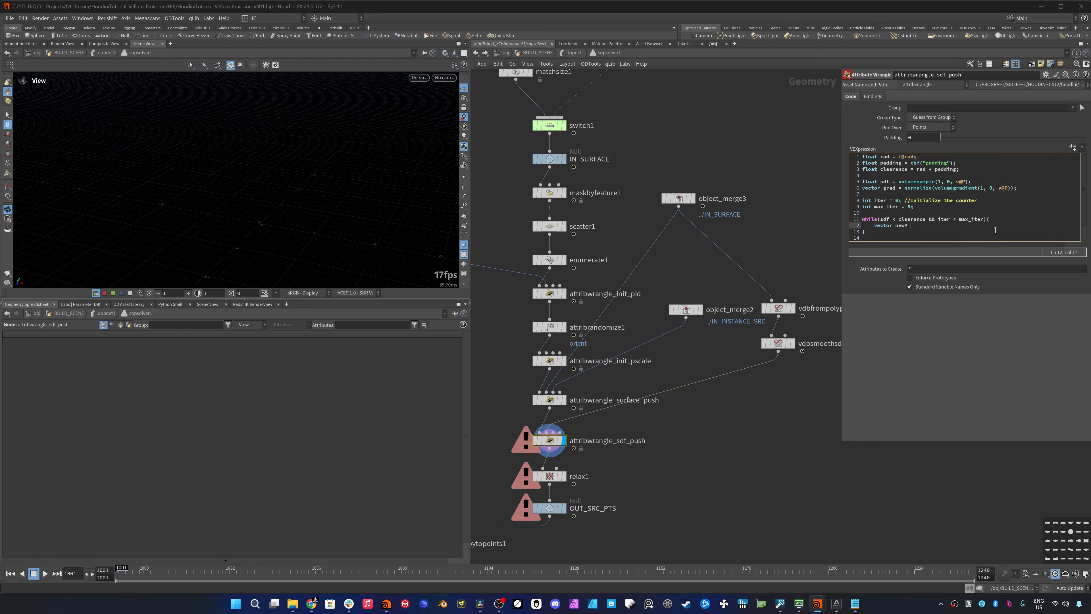
{"action": "type", "text": "= v@P"}
{"action": "type", "text": " + grad "}
{"action": "type", "text": "* (clearance -"}
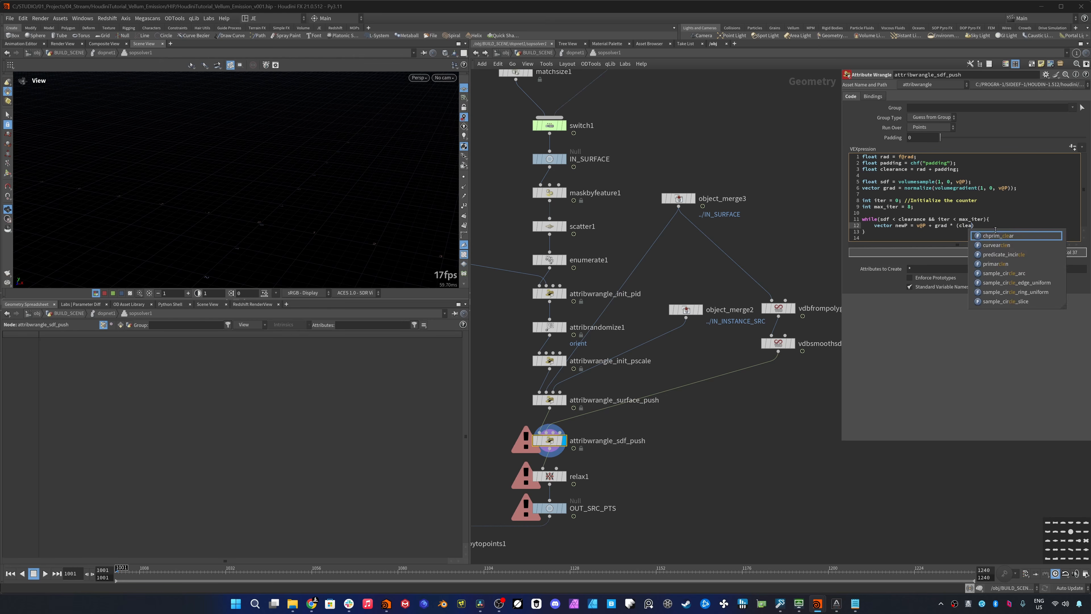
{"action": "type", "text": " sdf"}
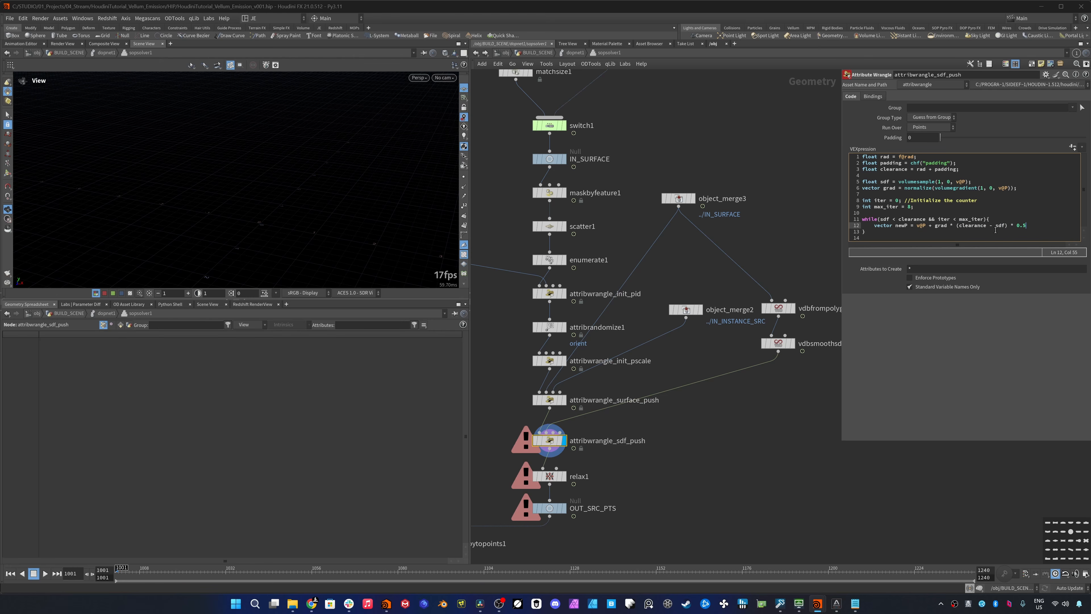
{"action": "type", "text": ") * 0.5;"}
{"action": "key", "text": "Return"}
- Add float sdf_new = volumesample(1, 0, newP); below the newP line, followed by a blank line
{"action": "type", "text": "float "}
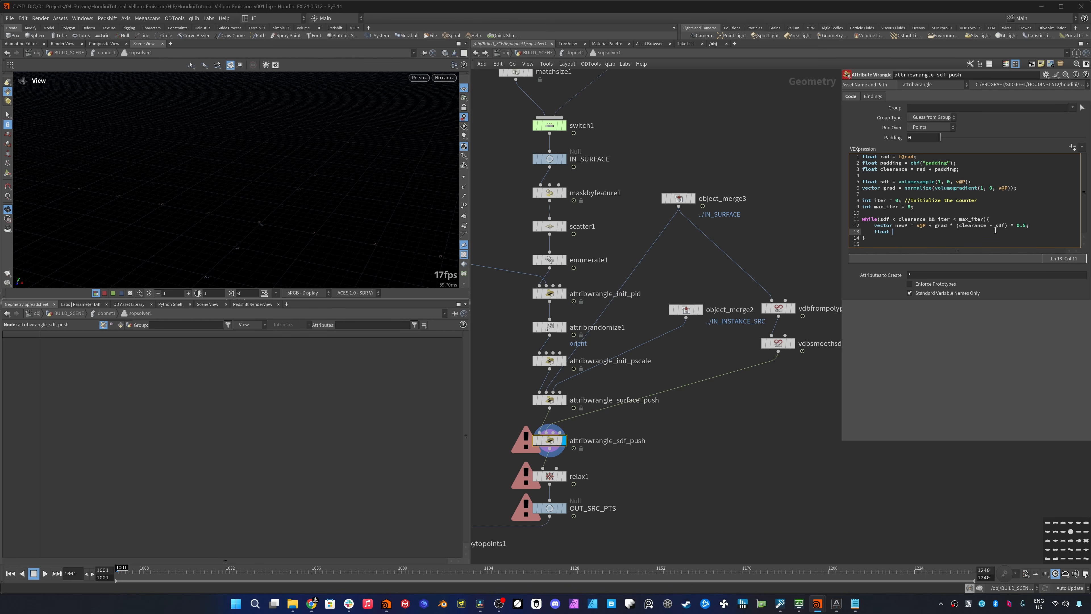
{"action": "type", "text": "sdf_new = volumesample(1, 0, newP"}
{"action": "key", "text": "Return"}
{"action": "key", "text": "Return"}
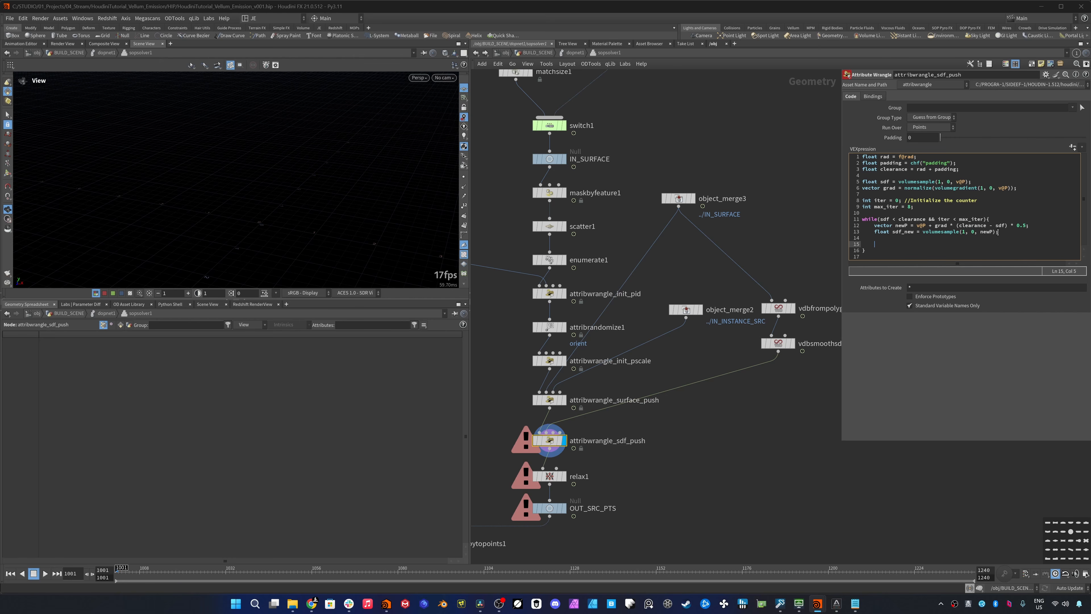
- Add an if(sdf_new > sdf){ } block inside the loop containing v@P = newP; // Update position
{"action": "type", "text": "if(sdf"}
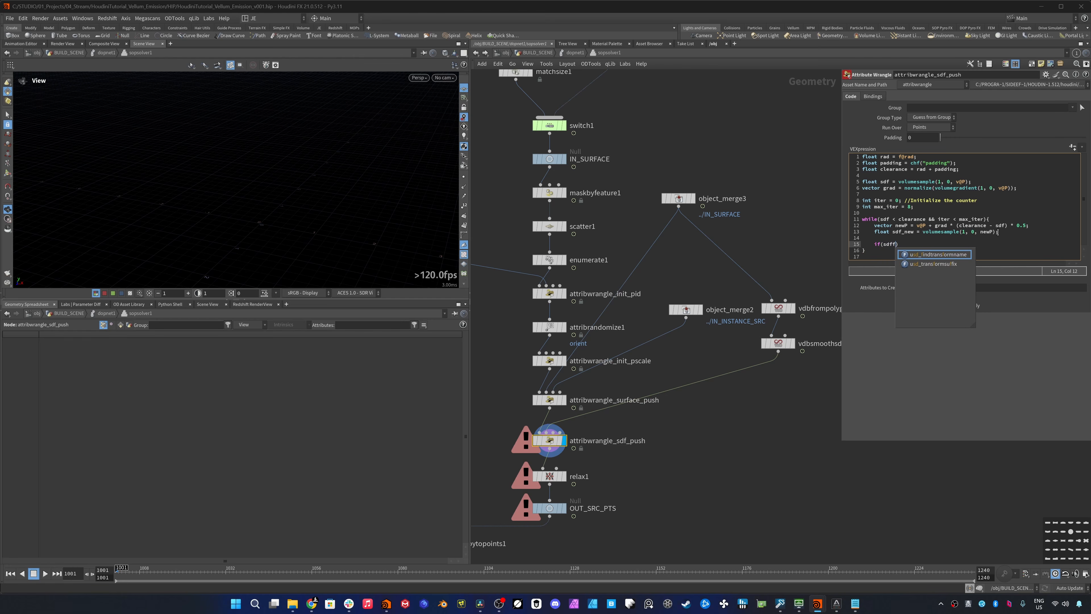
{"action": "type", "text": "_new"}
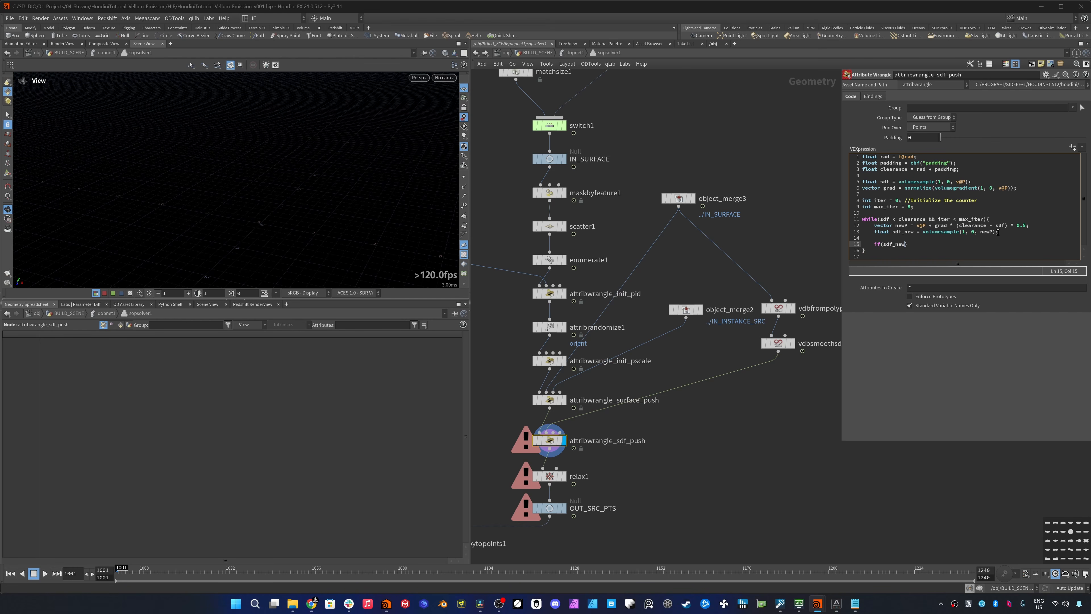
{"action": "type", "text": " > sdf"}
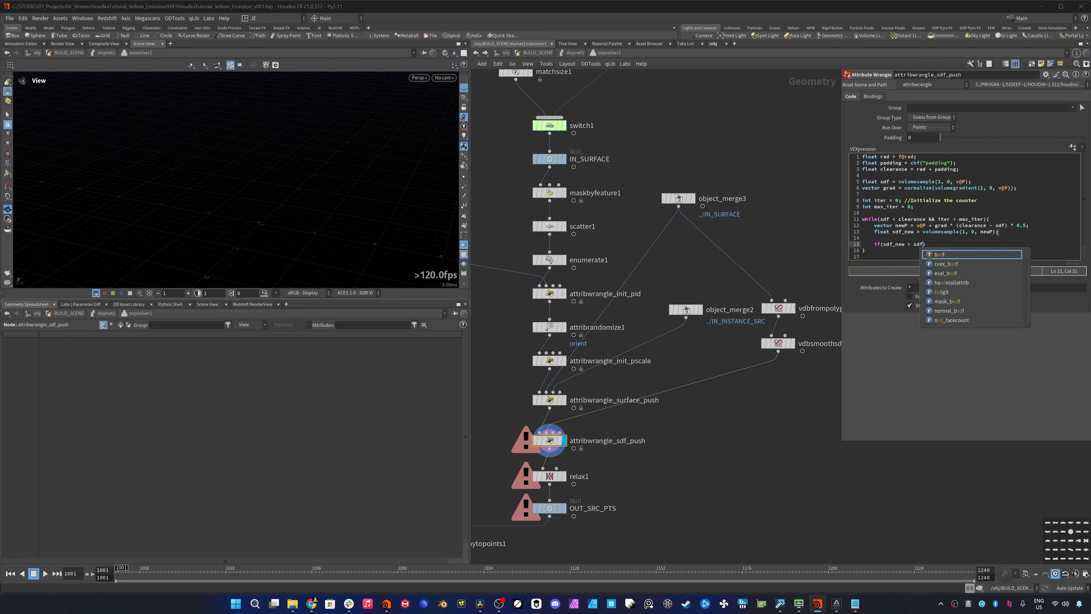
{"action": "type", "text": "){"}
{"action": "key", "text": "Return"}
{"action": "type", "text": "v@"}
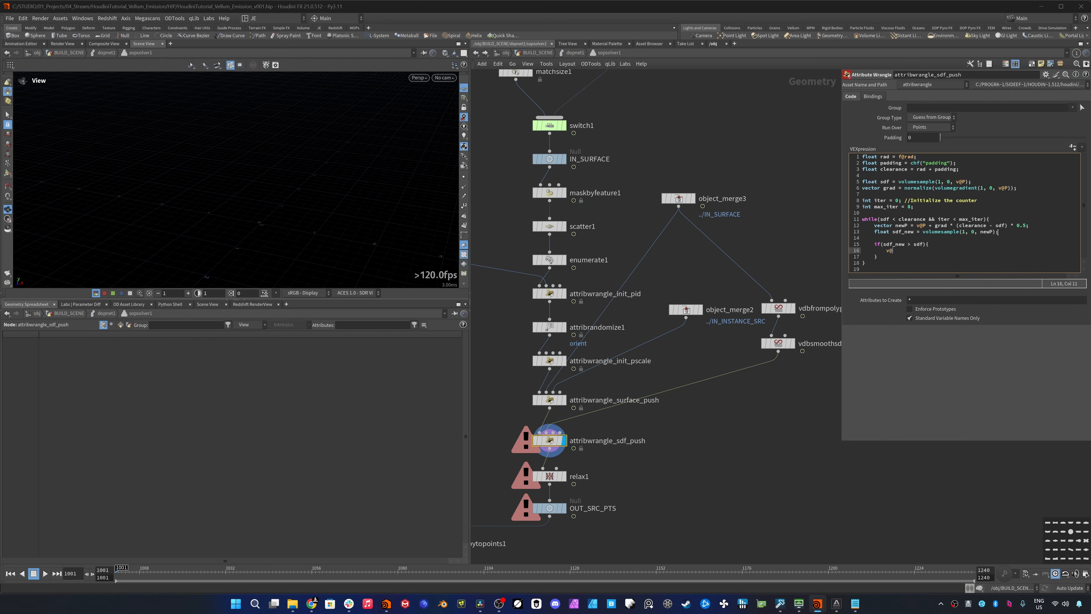
{"action": "type", "text": "P = new"}
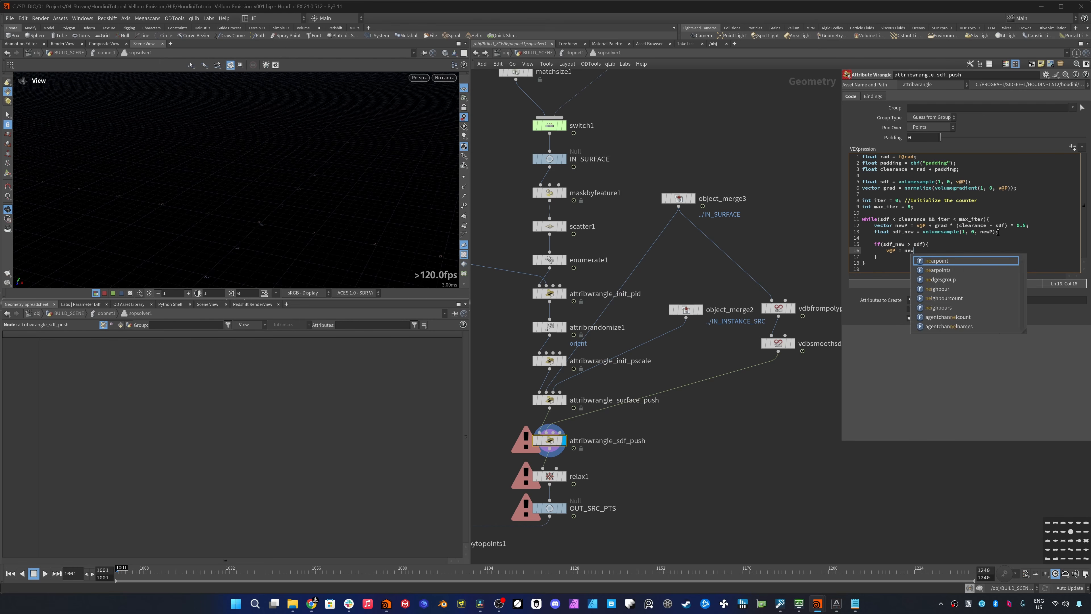
{"action": "type", "text": "Pl ///"}
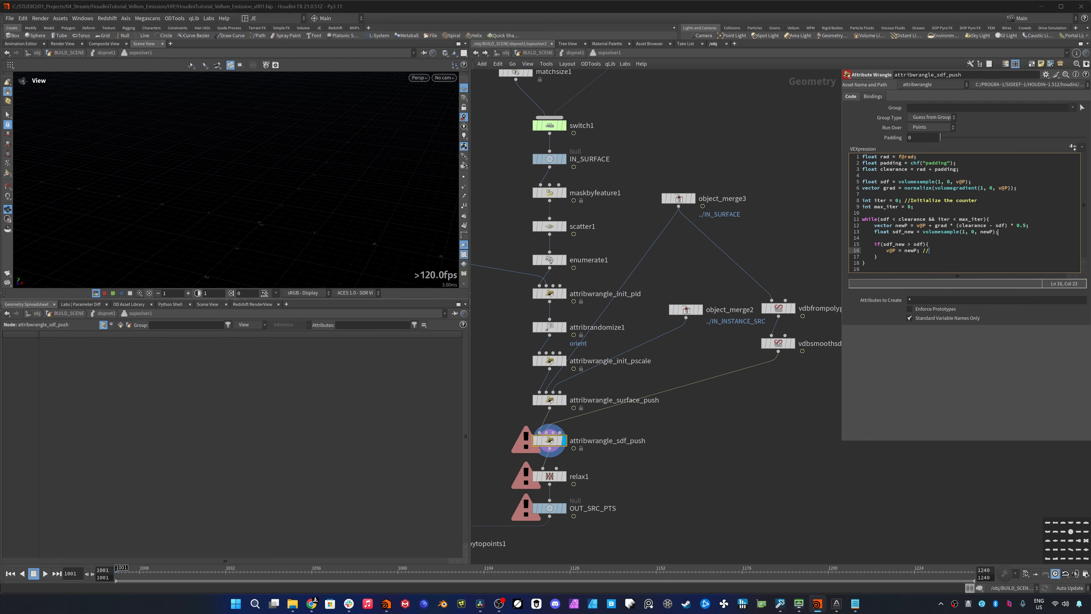
{"action": "type", "text": " Update position"}
{"action": "key", "text": "Return"}
- In the if block, add sdf = sdf_new; // Update SDF and grad = normalize(volumegradient(1, 0, v@P)); // Update Gradient
{"action": "type", "text": "sdf "}
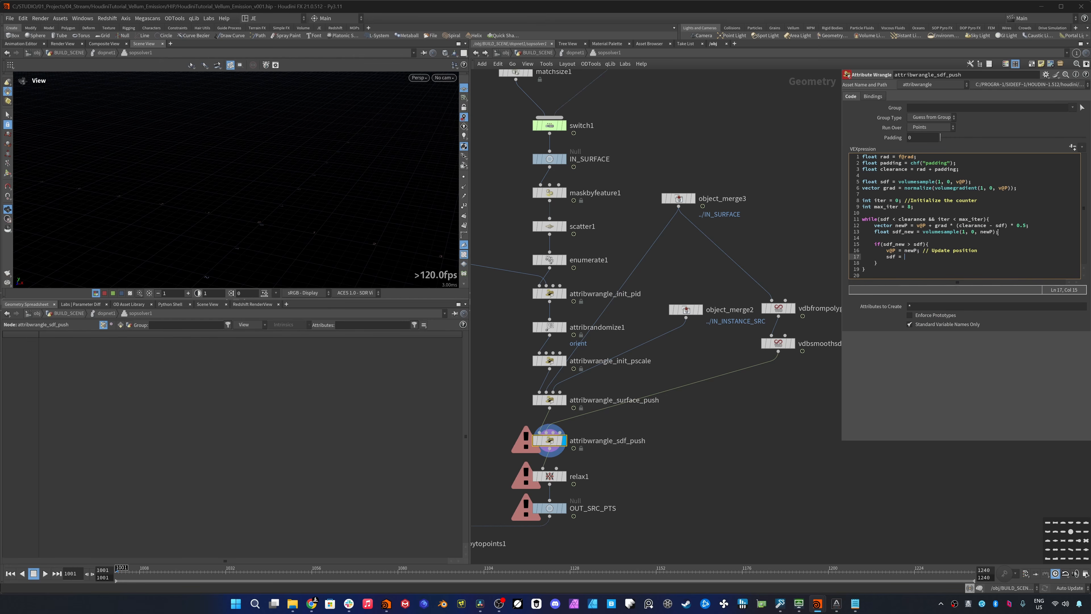
{"action": "type", "text": "= sdf_new"}
{"action": "key", "text": "BackSpace"}
{"action": "type", "text": "; // Update SDF"}
{"action": "key", "text": "Return"}
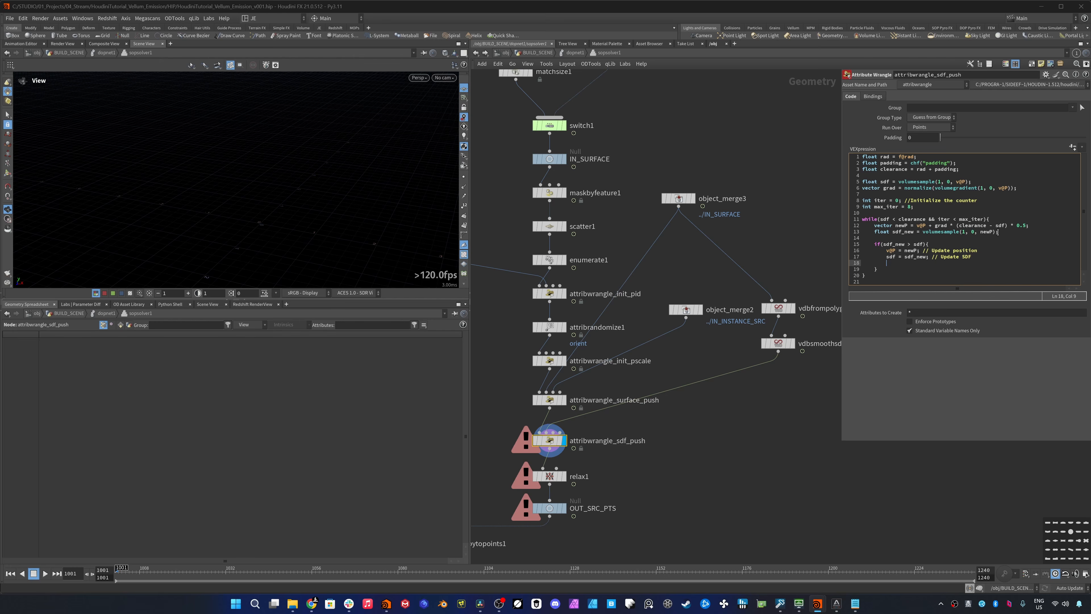
{"action": "type", "text": "grad = normalize(volumegradient(1, 0, v@P));"}
{"action": "type", "text": "// Update Gradient"}
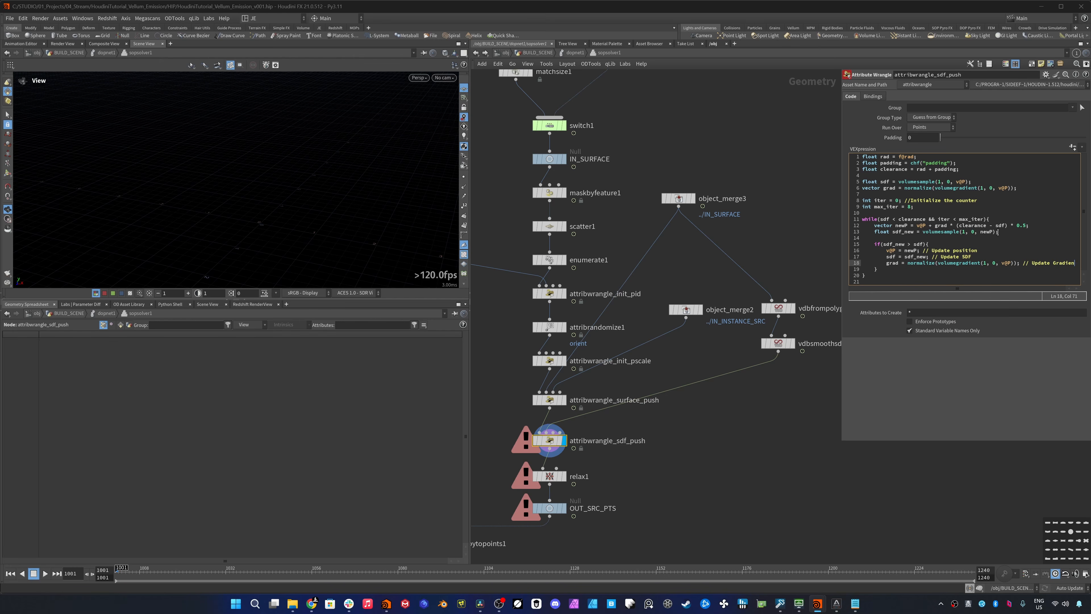
- Add iter++; after the if block, still inside the while loop of attribwrangle_sdf_push
{"action": "key", "text": "Down"}
{"action": "key", "text": "Return"}
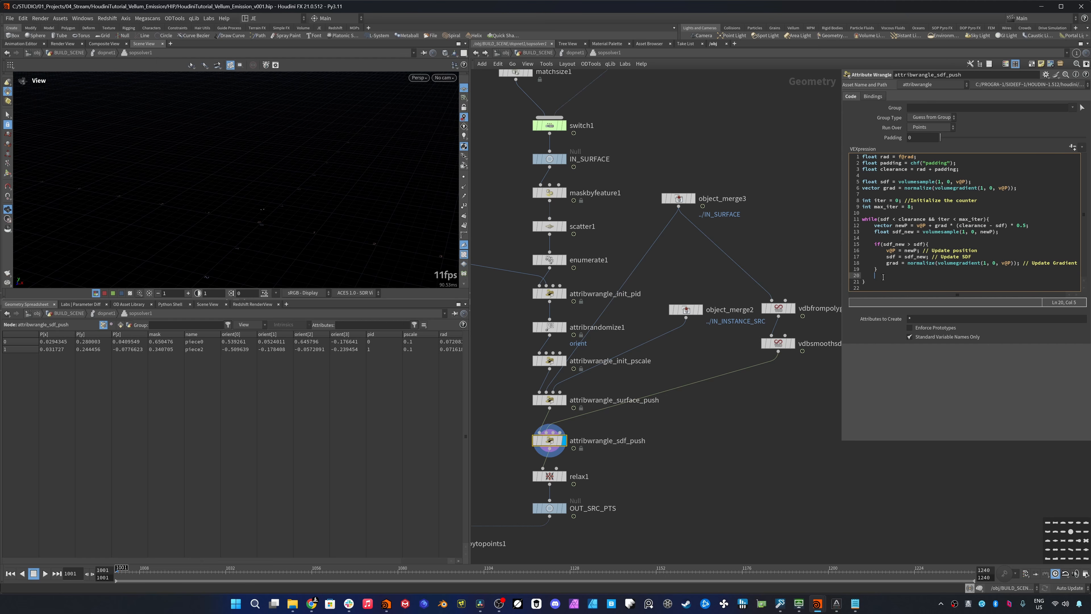
{"action": "type", "text": "iter"}
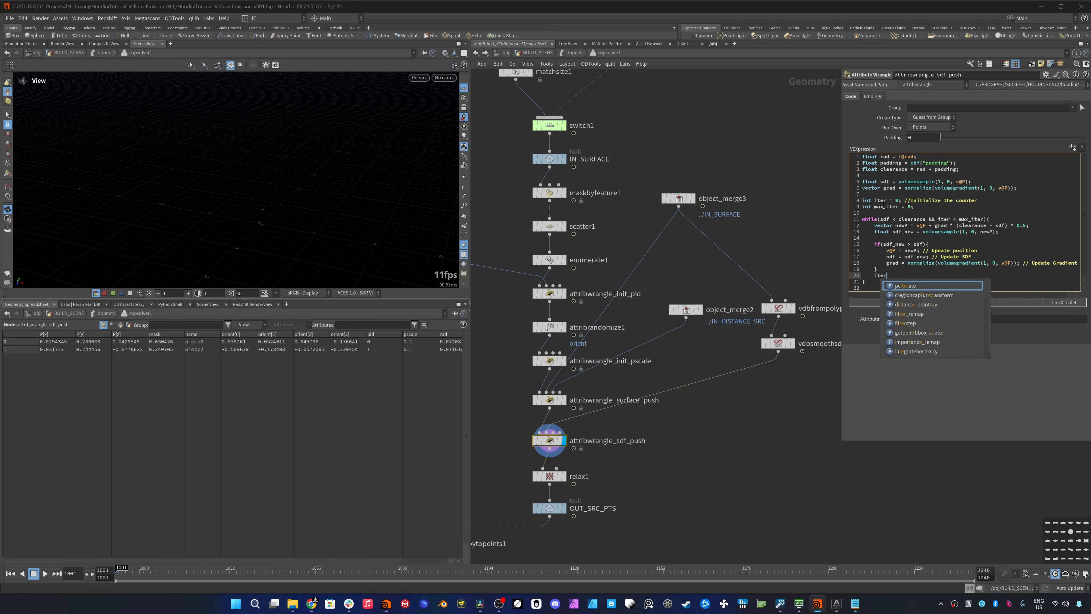
{"action": "type", "text": "="}
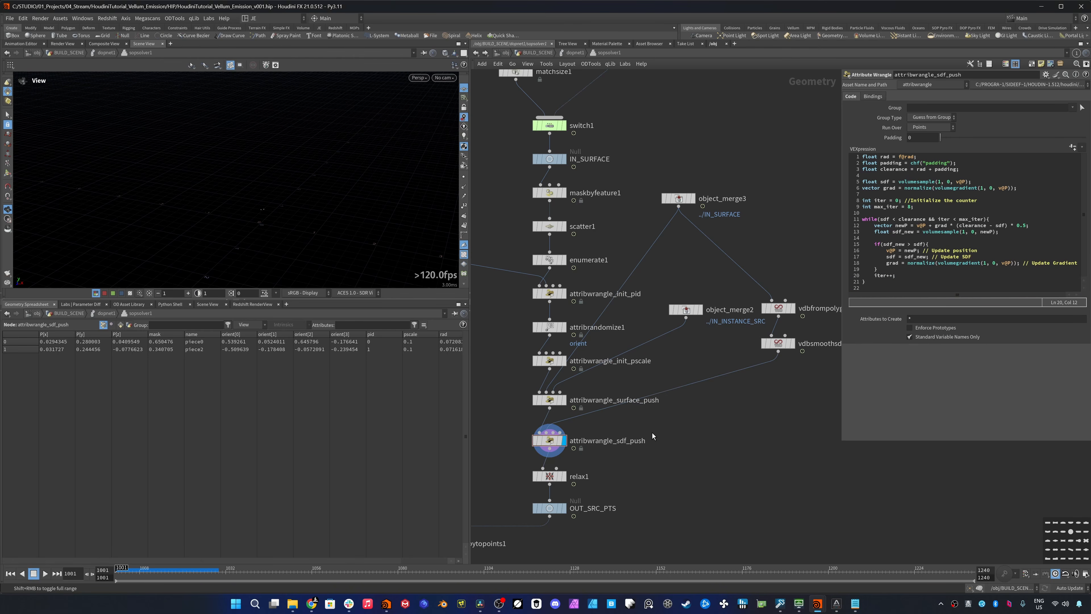
{"action": "type", "text": "u"}
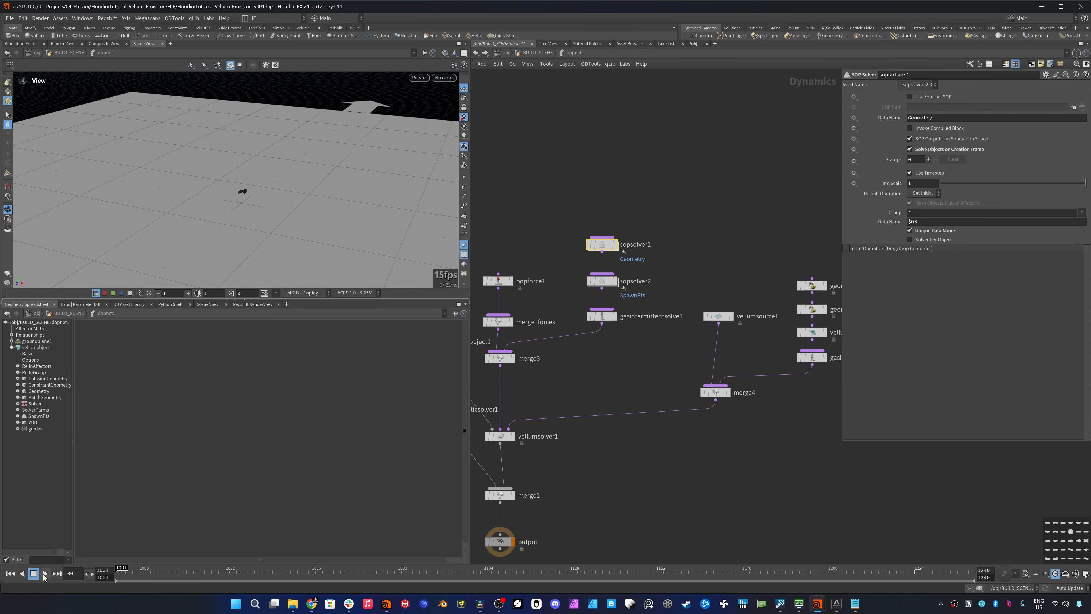
- Return to the DOP network level, play the simulation and examine the emitted softbody pieces from several angles, then stop playback
{"action": "left_click", "coordinate": [46, 575]}
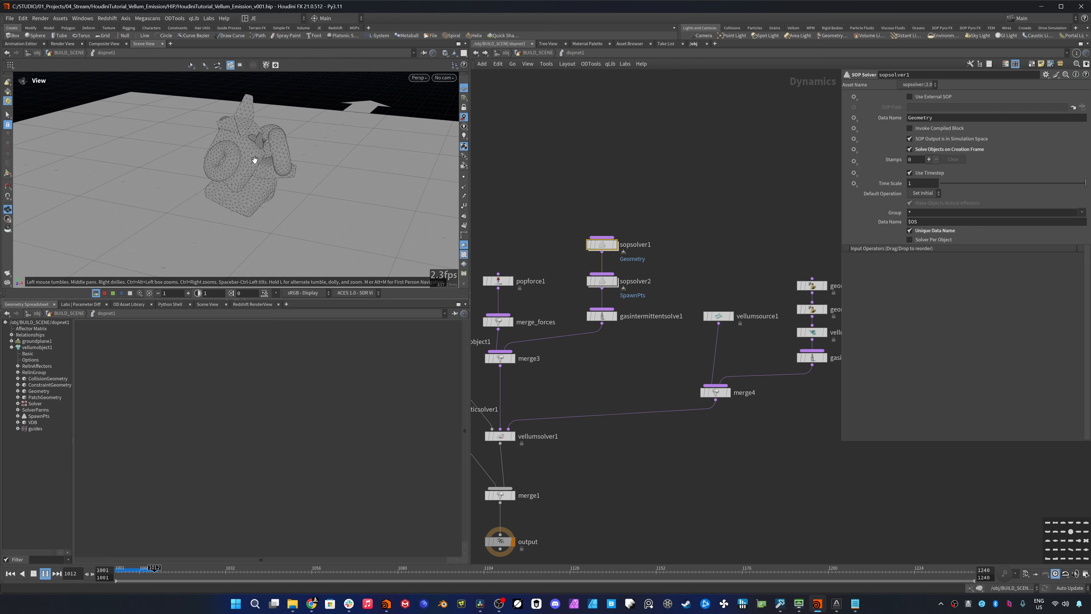
{"action": "middle_click_drag", "start_coordinate": [260, 223], "coordinate": [260, 224]}
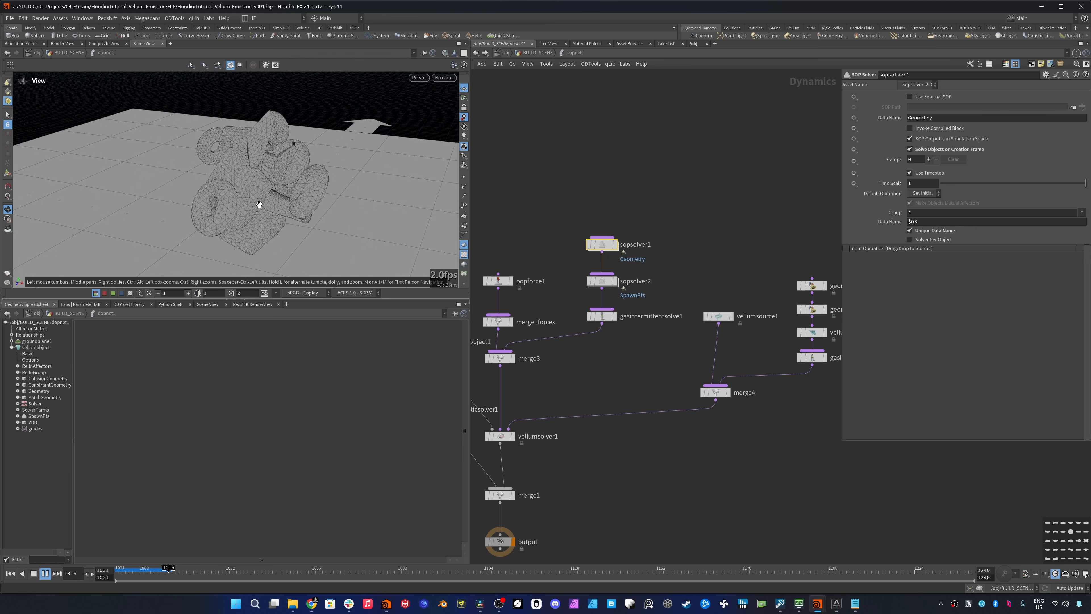
{"action": "left_click_drag", "start_coordinate": [309, 198], "coordinate": [233, 215]}
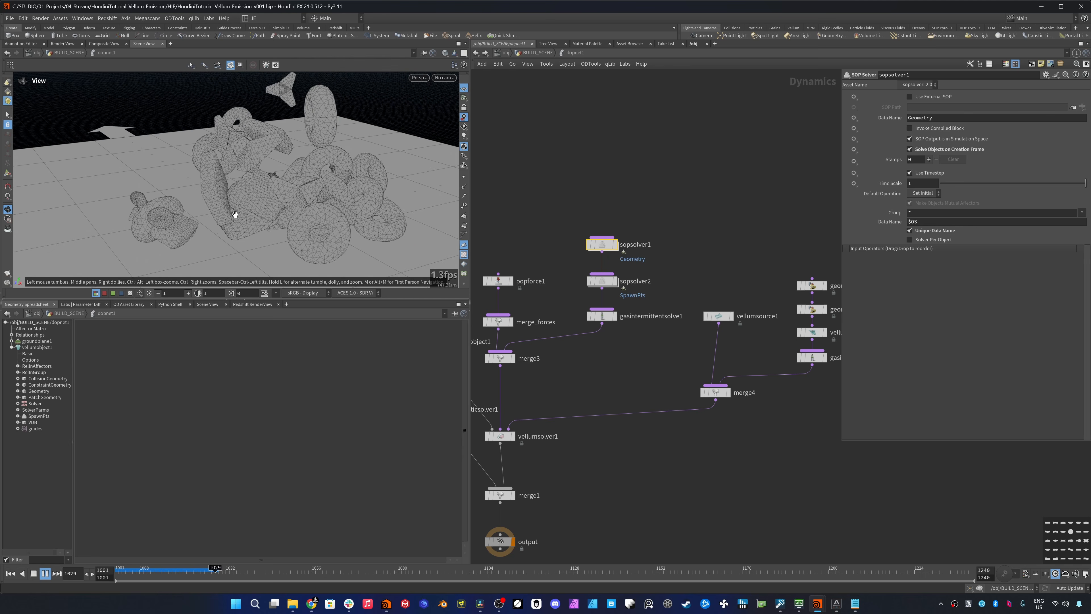
{"action": "left_click", "coordinate": [33, 574]}
- Go inside sopsolver1, display maskbyfeature1 and turn on the viewport visualization of its combined mask attribute
{"action": "key", "text": "i"}
{"action": "middle_click_drag", "start_coordinate": [634, 191], "coordinate": [681, 239]}
{"action": "middle_click_drag", "start_coordinate": [659, 320], "coordinate": [665, 299]}
{"action": "left_click", "coordinate": [628, 227]}
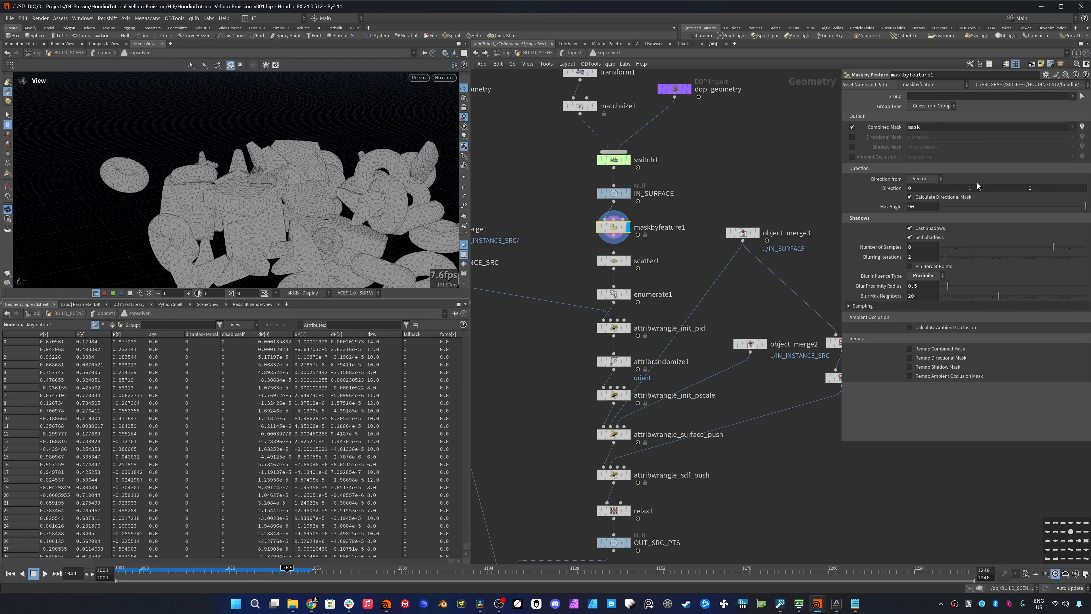
{"action": "left_click", "coordinate": [1082, 127]}
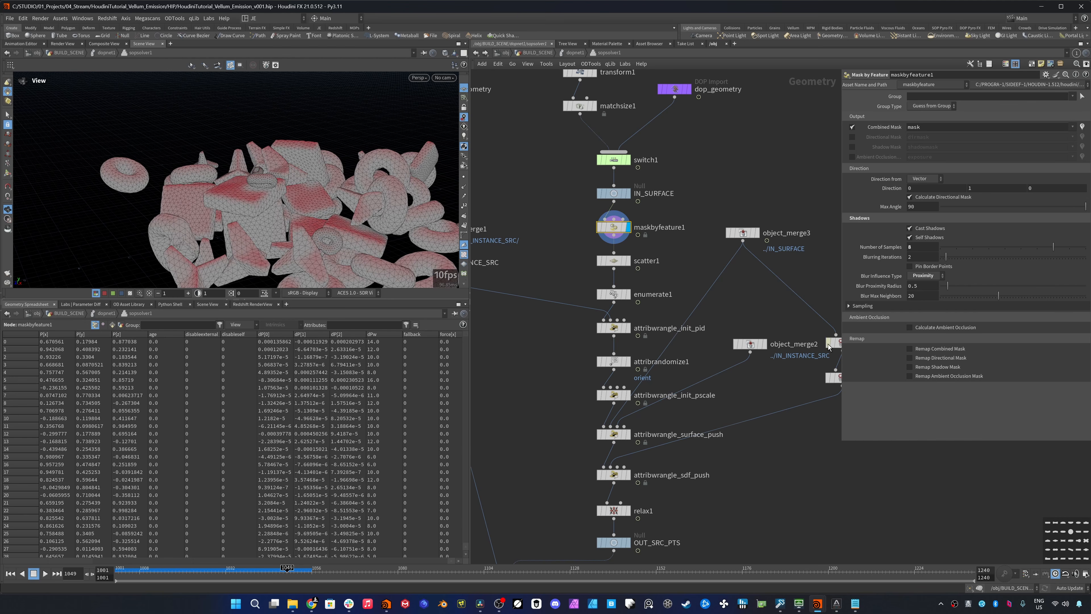
- Enable Remap Shadow Mask on maskbyfeature1 and add a low point near the middle of the Shadow Mask Ramp
{"action": "left_click", "coordinate": [910, 370]}
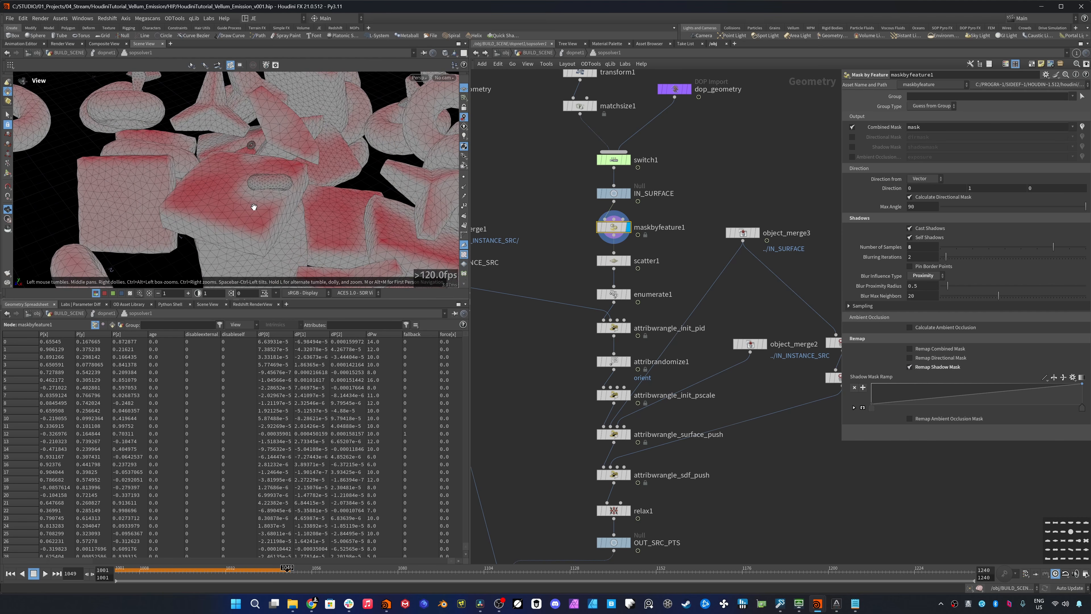
{"action": "left_click_drag", "start_coordinate": [262, 199], "coordinate": [266, 155]}
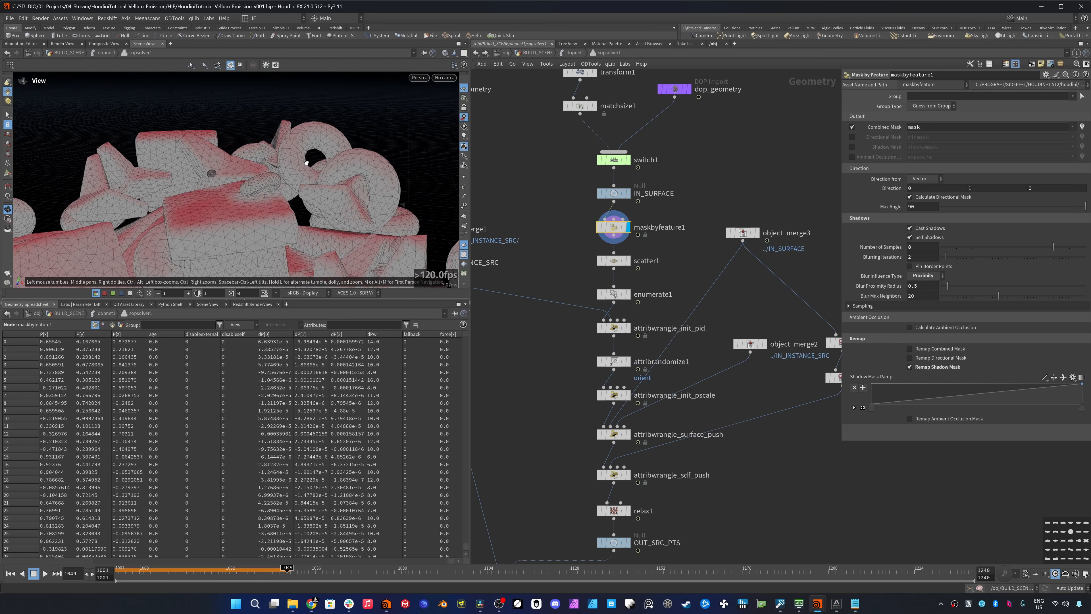
{"action": "right_click_drag", "start_coordinate": [266, 154], "coordinate": [382, 158]}
{"action": "left_click_drag", "start_coordinate": [383, 159], "coordinate": [256, 219]}
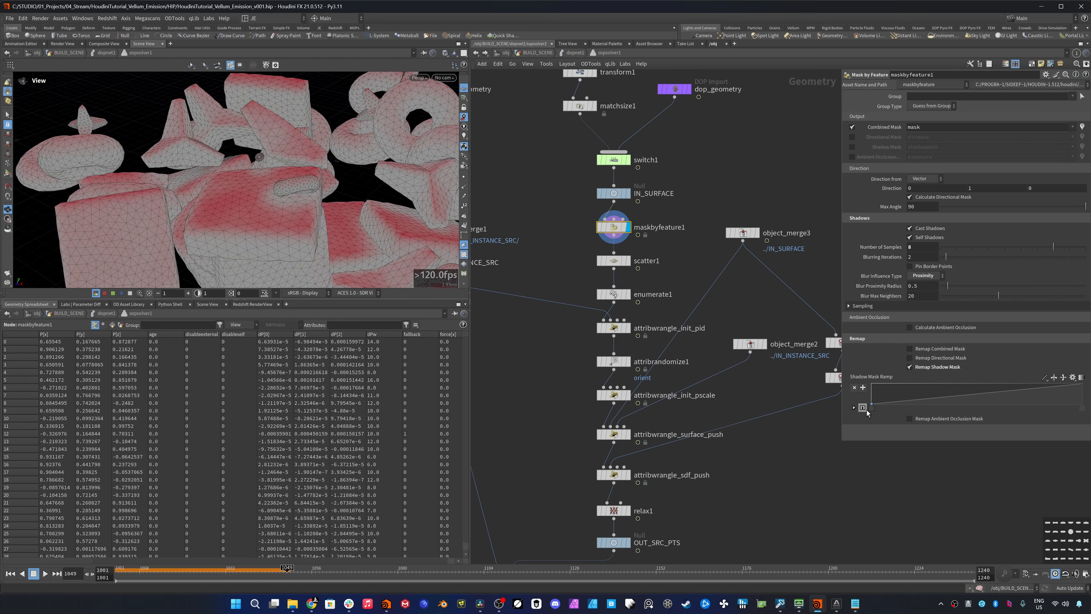
{"action": "left_click", "coordinate": [988, 408]}
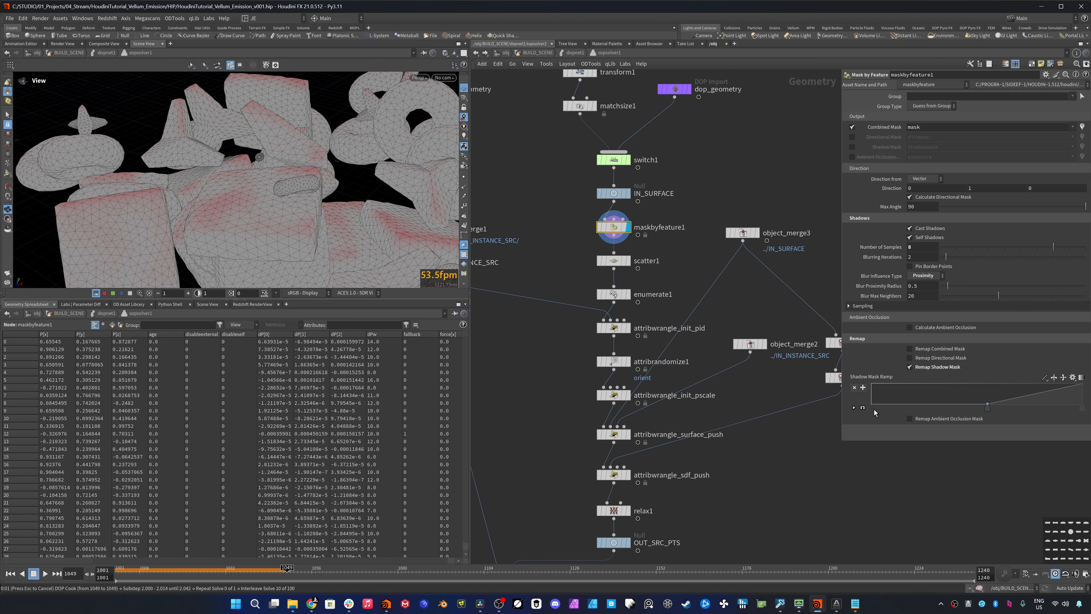
{"action": "left_click_drag", "start_coordinate": [985, 409], "coordinate": [976, 411]}
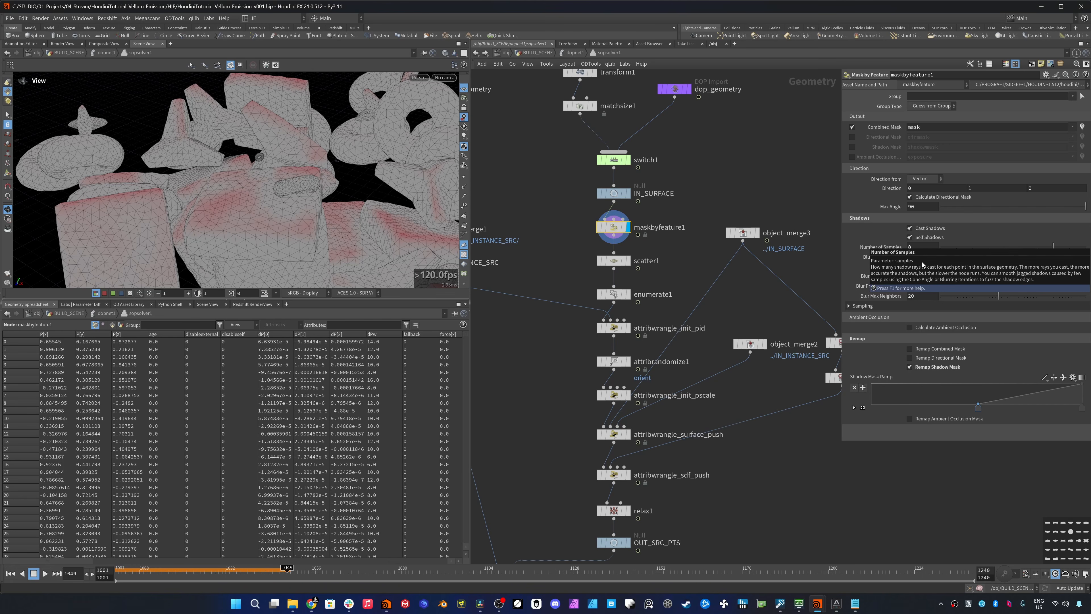
- On maskbyfeature1, reset the shadow Number of Samples to its default of 5 and set Blurring Iterations to 5
{"action": "middle_click", "coordinate": [897, 246], "text": "ctrl"}
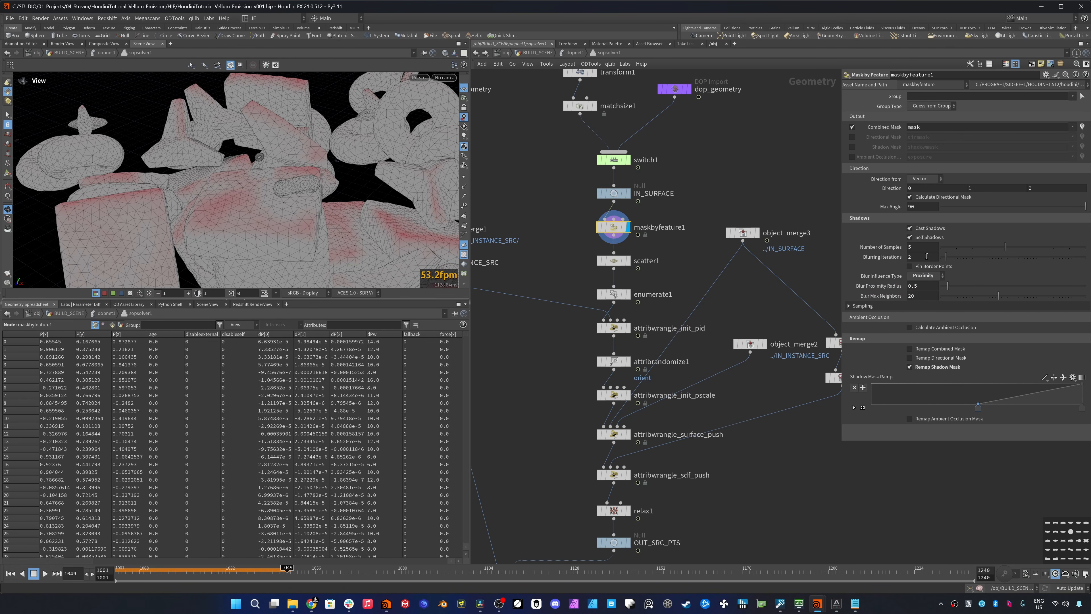
{"action": "left_click", "coordinate": [927, 256]}
{"action": "type", "text": "5"}
{"action": "key", "text": "Return"}
- Rewind to the first frame, display scatter1 and drive its Global Seed with a frame-based $F expression using 66
{"action": "key", "text": "ctrl+Up"}
{"action": "left_click", "coordinate": [619, 261]}
{"action": "left_click", "coordinate": [628, 261]}
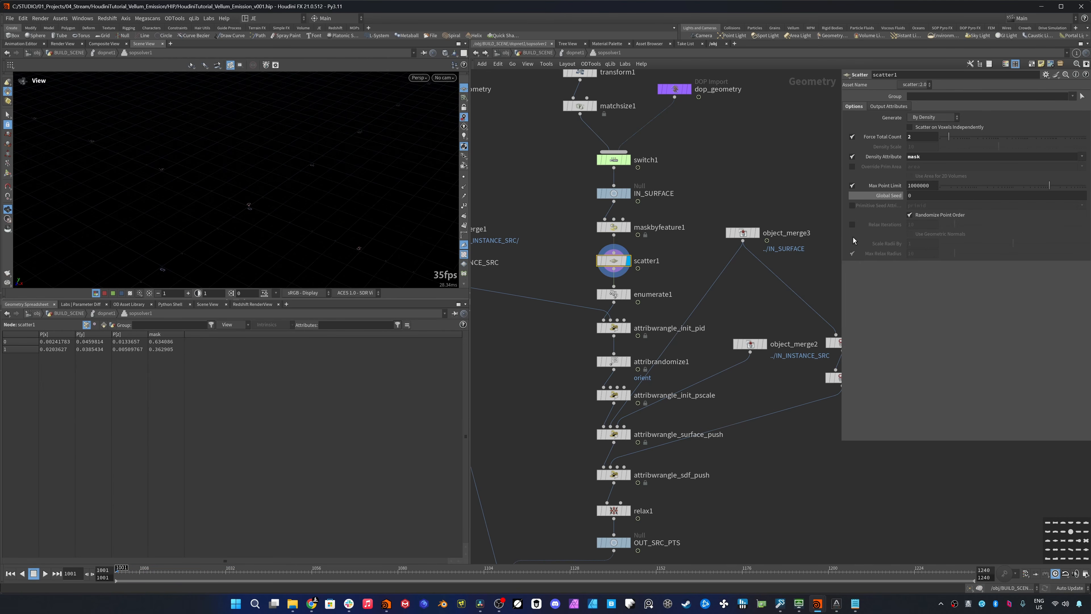
{"action": "left_click_drag", "start_coordinate": [923, 197], "coordinate": [883, 201]}
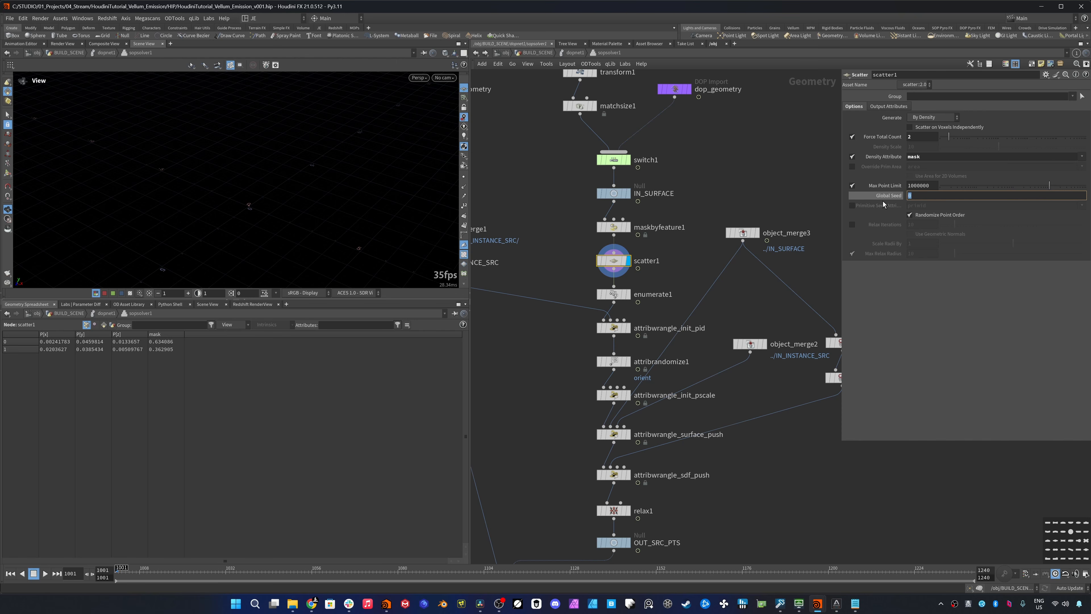
{"action": "type", "text": "$F"}
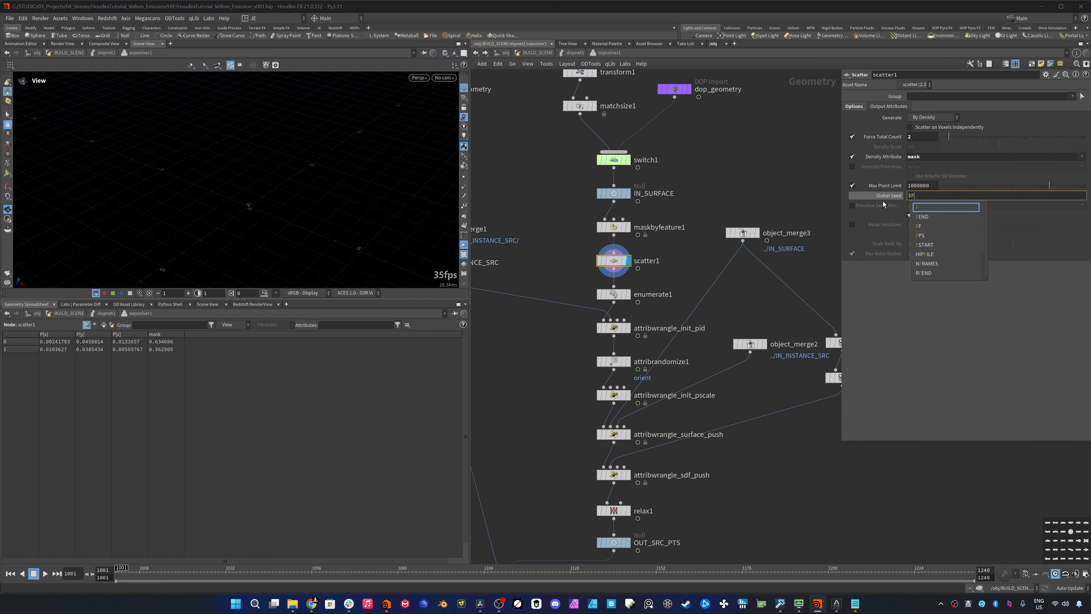
{"action": "type", "text": " * "}
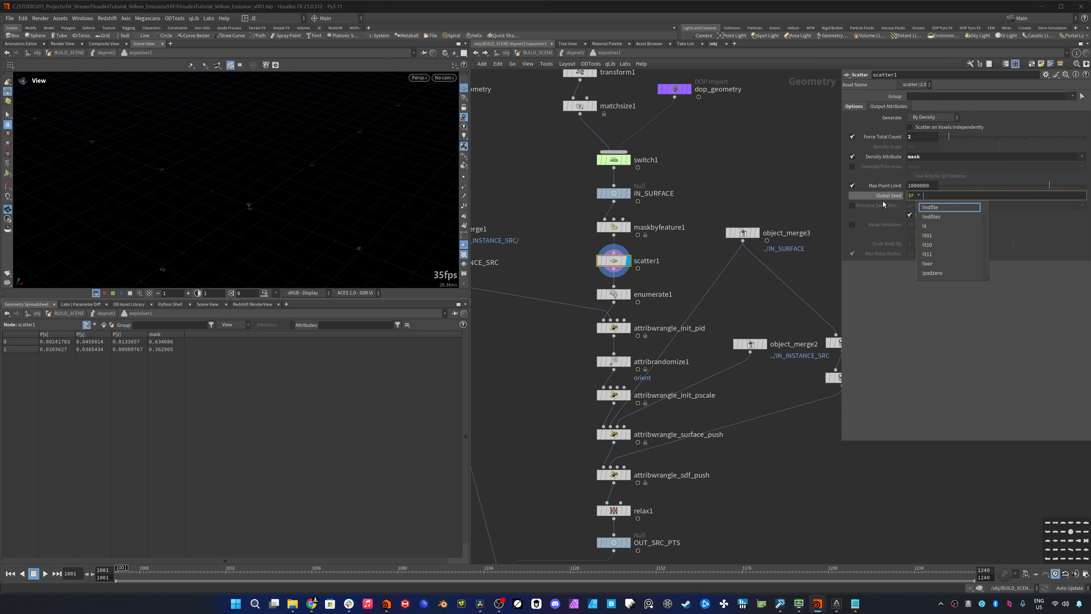
{"action": "type", "text": "+ 666"}
{"action": "key", "text": "Return"}
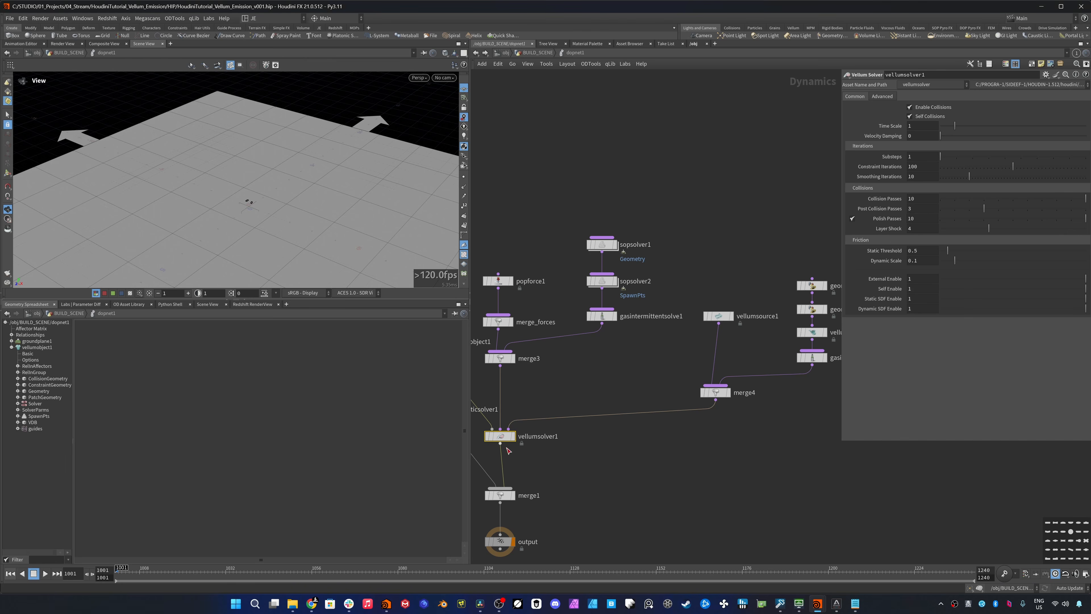
- At the DOP network level, set vellumsolver1's Substeps to 3 and Constraint Iterations to 60
{"action": "type", "text": "3"}
{"action": "key", "text": "Return"}
{"action": "left_click", "coordinate": [913, 169]}
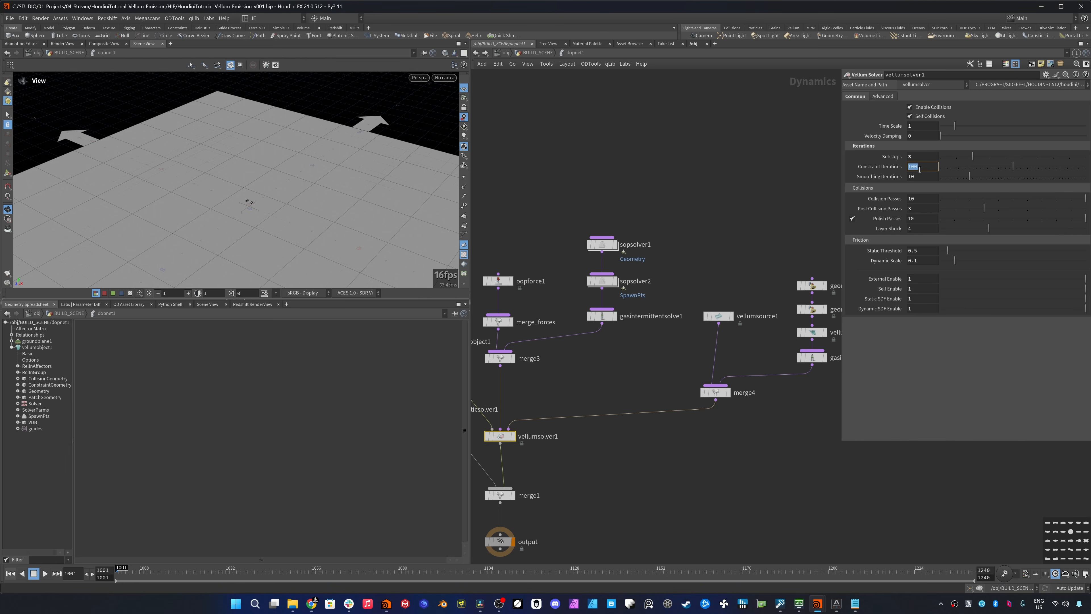
{"action": "type", "text": "60"}
{"action": "key", "text": "Return"}
- Add a POP Speed Limit node beside popforce1 and wire it into merge_forces
{"action": "key", "text": "Tab"}
{"action": "type", "text": "poplimi"}
{"action": "key", "text": "Down"}
{"action": "key", "text": "Down"}
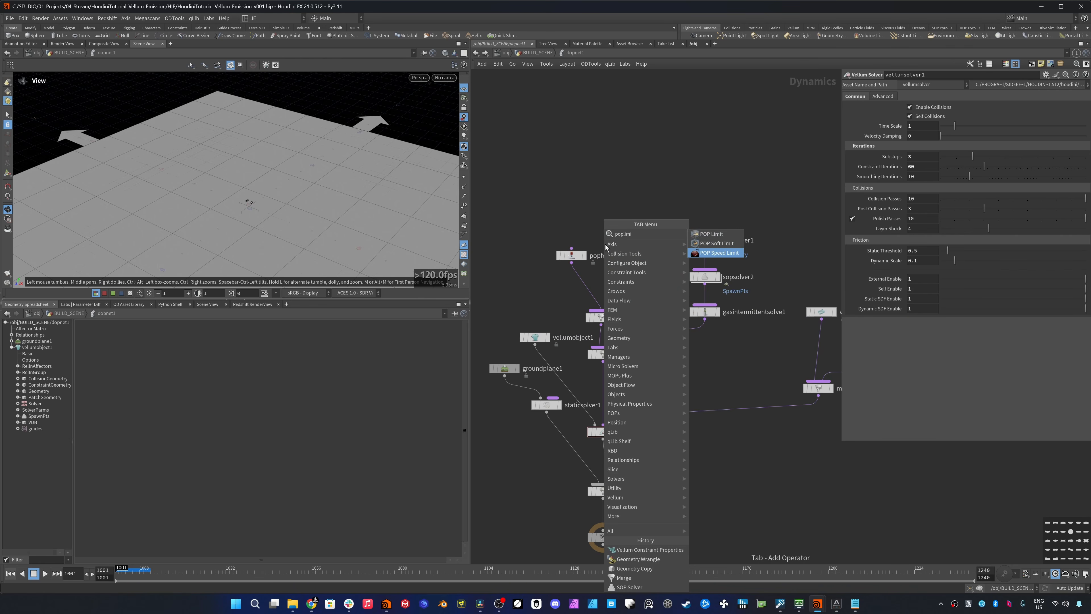
{"action": "key", "text": "Return"}
{"action": "left_click", "coordinate": [649, 263]}
{"action": "left_click_drag", "start_coordinate": [650, 258], "coordinate": [605, 310]}
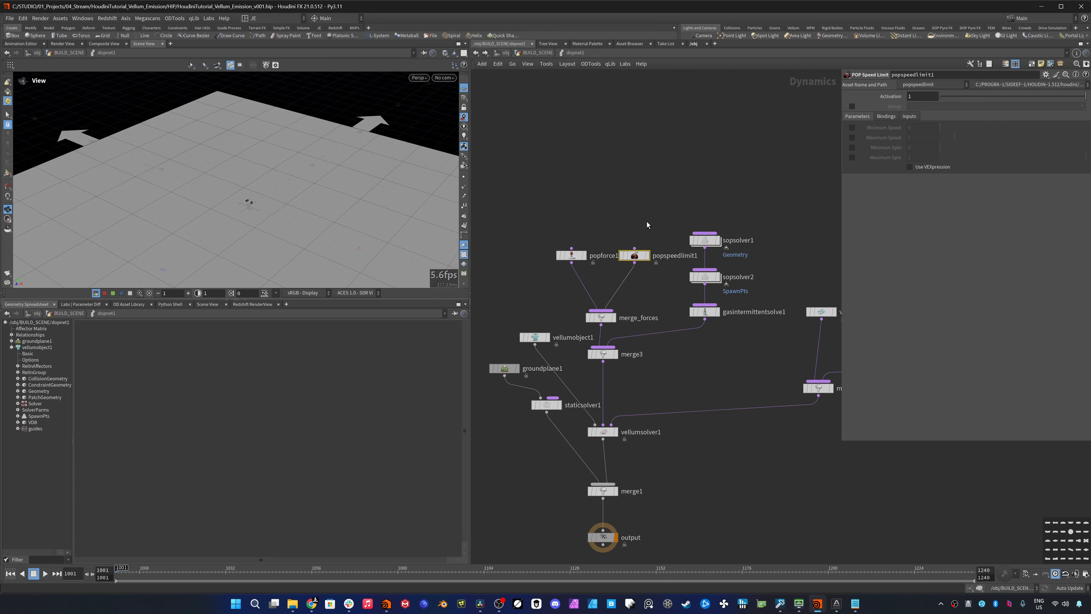
- Enable Maximum Speed on popspeedlimit1, set it to 5 and play the simulation
{"action": "left_click", "coordinate": [853, 137]}
{"action": "left_click", "coordinate": [913, 239]}
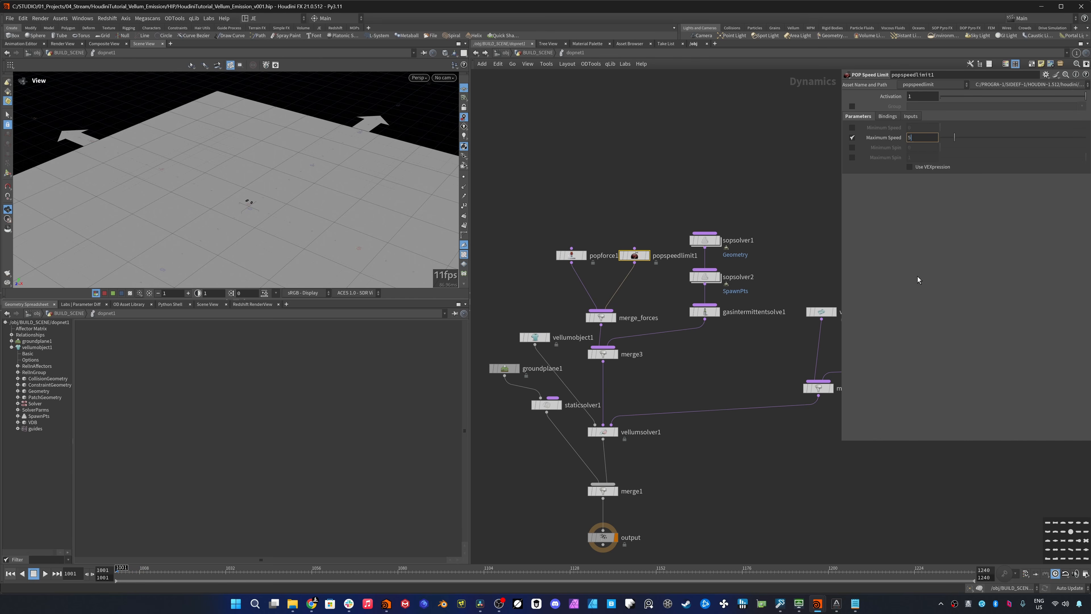
{"action": "key", "text": "Return"}
{"action": "left_click", "coordinate": [47, 576]}
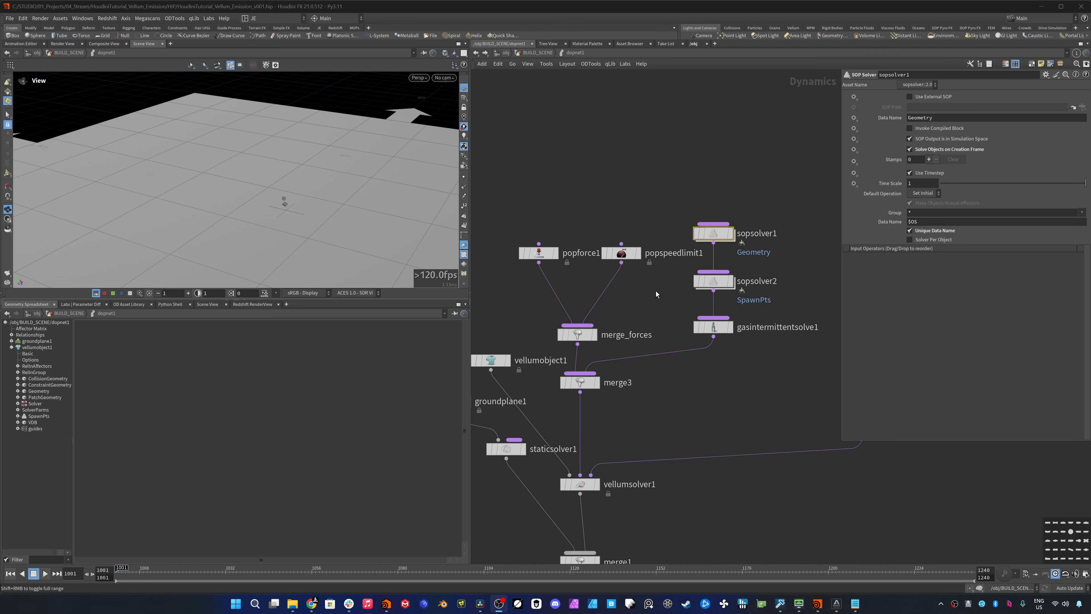
- Inside sopsolver1, add a Convert Tets node after dop_geometry, display it and wire its output into switch1
{"action": "double_click", "coordinate": [719, 233]}
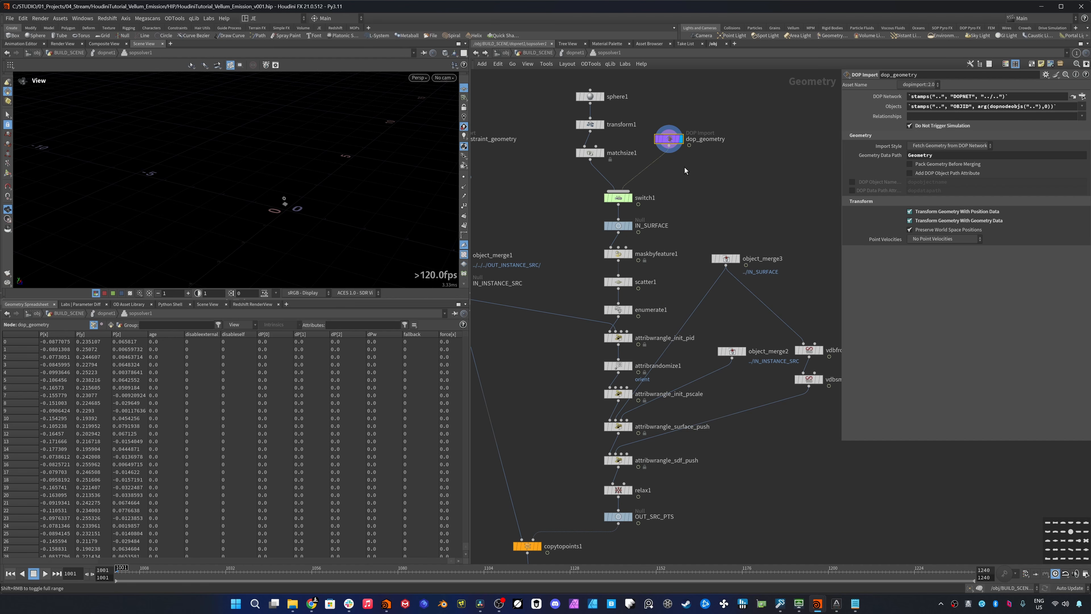
{"action": "key", "text": "Tab"}
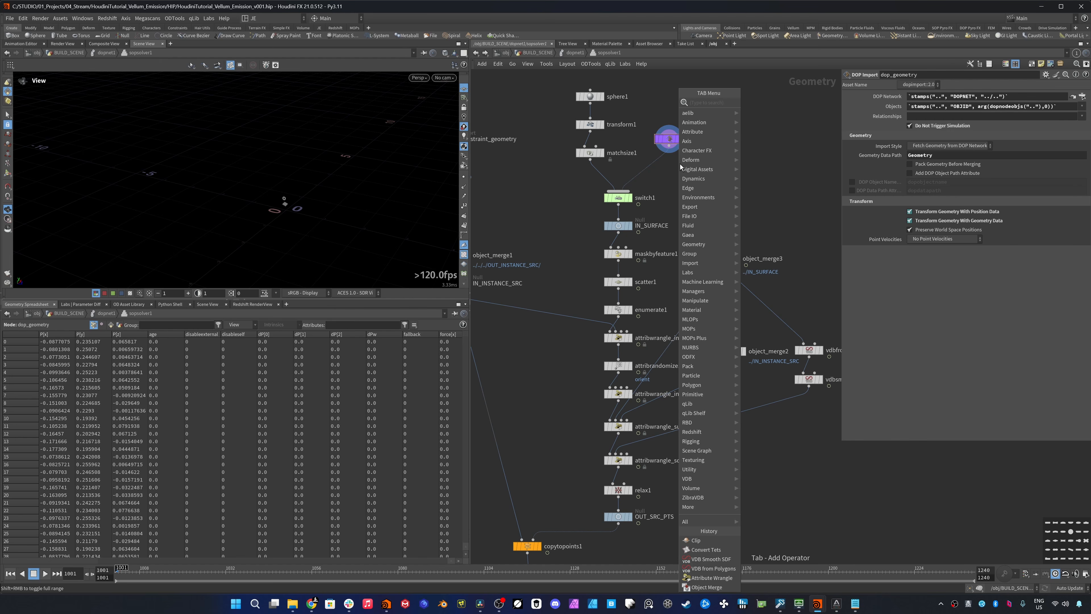
{"action": "type", "text": "convertt"}
{"action": "key", "text": "Return"}
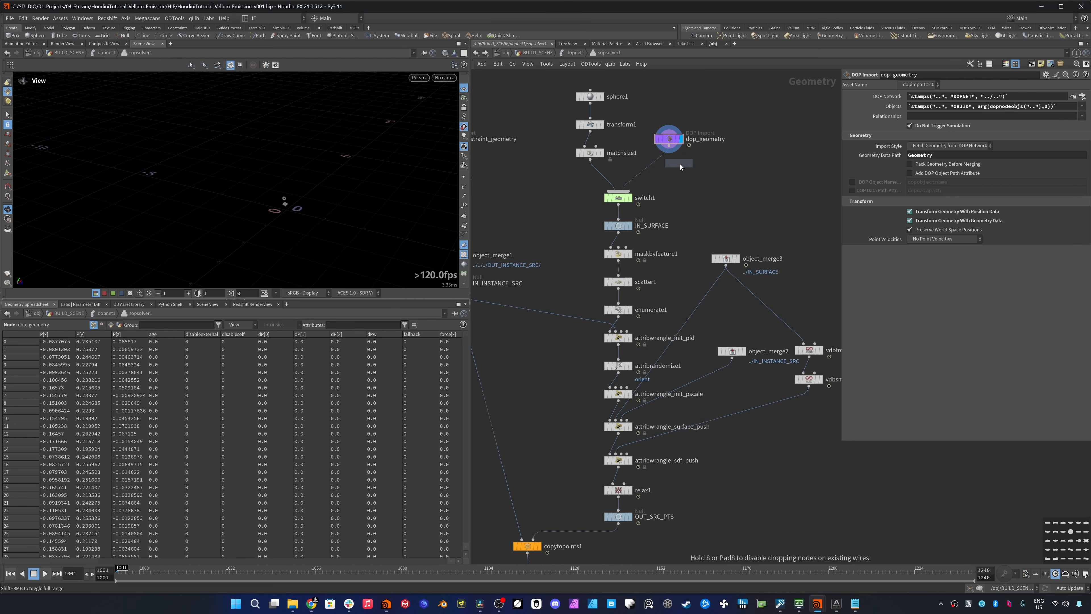
{"action": "left_click", "coordinate": [681, 164]}
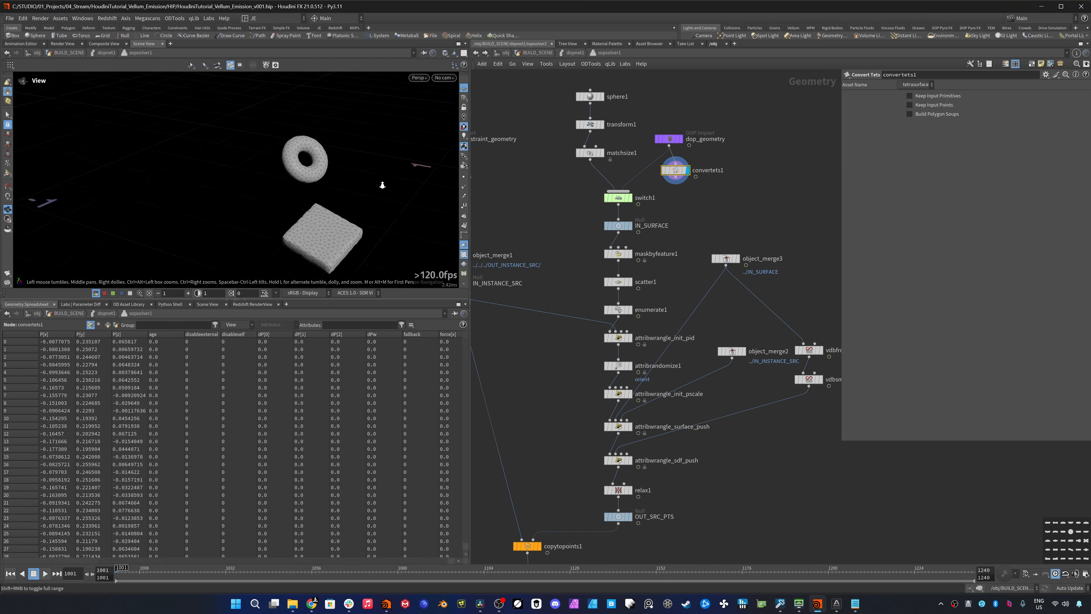
{"action": "left_click_drag", "start_coordinate": [383, 184], "coordinate": [404, 172]}
{"action": "left_click_drag", "start_coordinate": [676, 177], "coordinate": [624, 190]}
- Add a temporary Clip node after convertets1, display it to inspect the inside of the converted mesh, and delete it
{"action": "key", "text": "Tab"}
{"action": "type", "text": "clip"}
{"action": "key", "text": "Return"}
{"action": "left_click", "coordinate": [701, 199]}
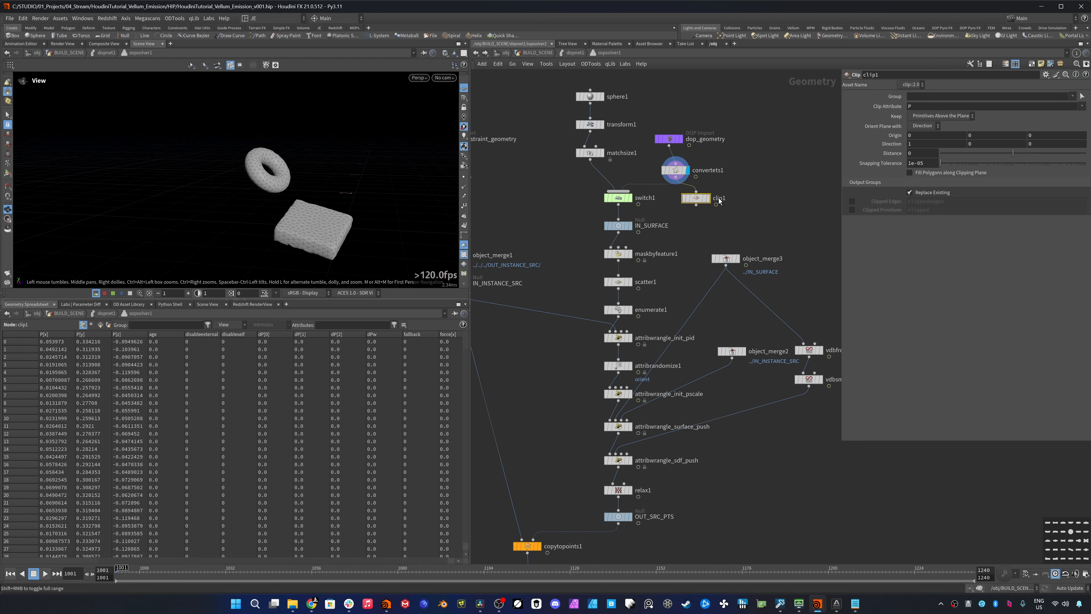
{"action": "left_click", "coordinate": [708, 198]}
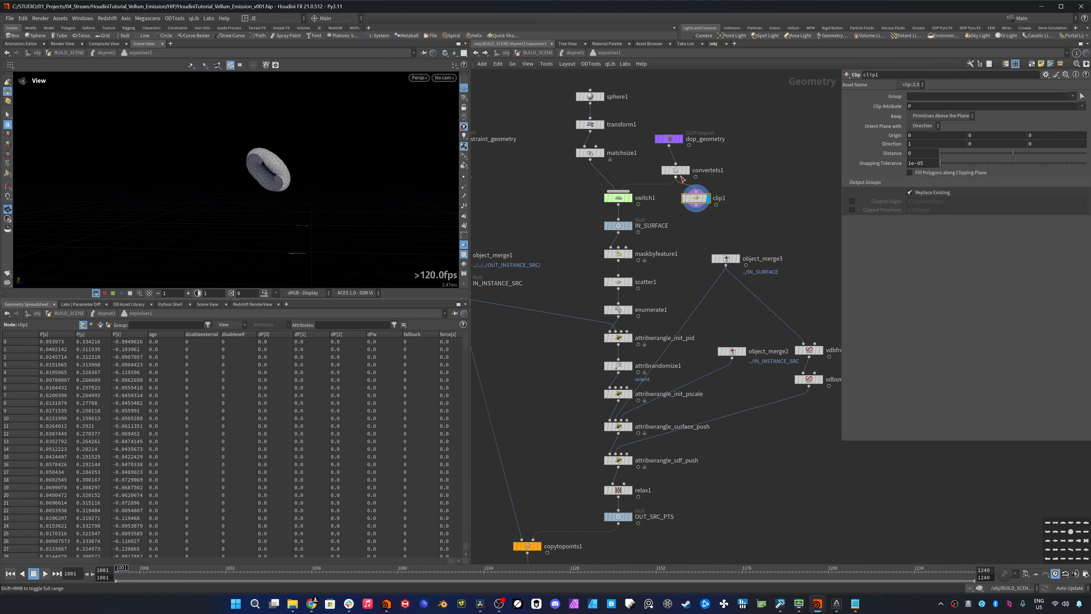
{"action": "left_click", "coordinate": [660, 159]}
{"action": "left_click", "coordinate": [660, 159]}
{"action": "left_click", "coordinate": [661, 159]}
{"action": "left_click", "coordinate": [661, 159]}
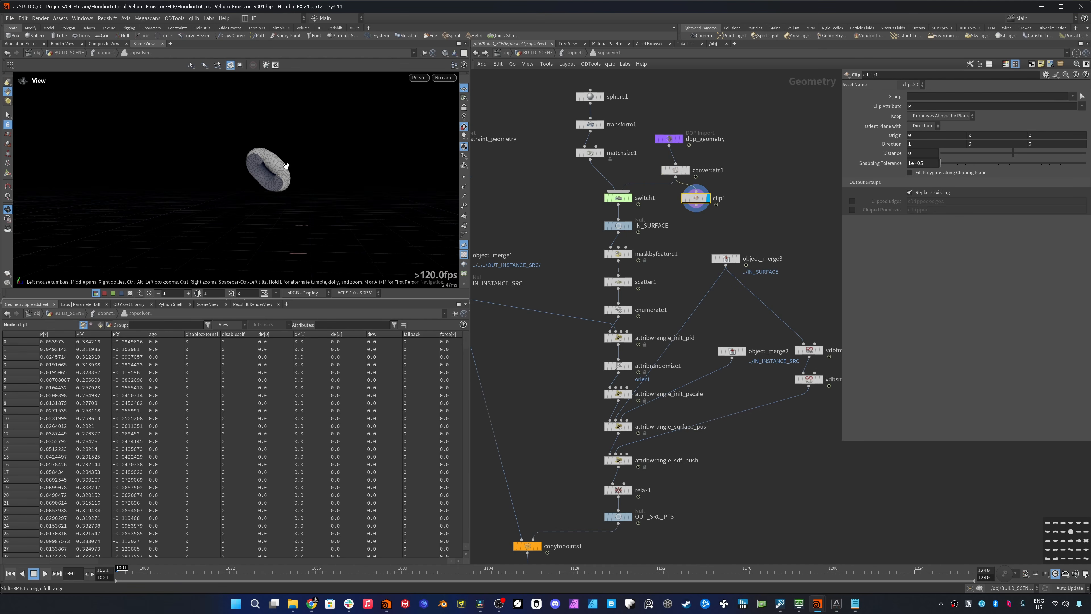
{"action": "left_click_drag", "start_coordinate": [280, 167], "coordinate": [280, 177]}
{"action": "right_click_drag", "start_coordinate": [280, 177], "coordinate": [321, 160]}
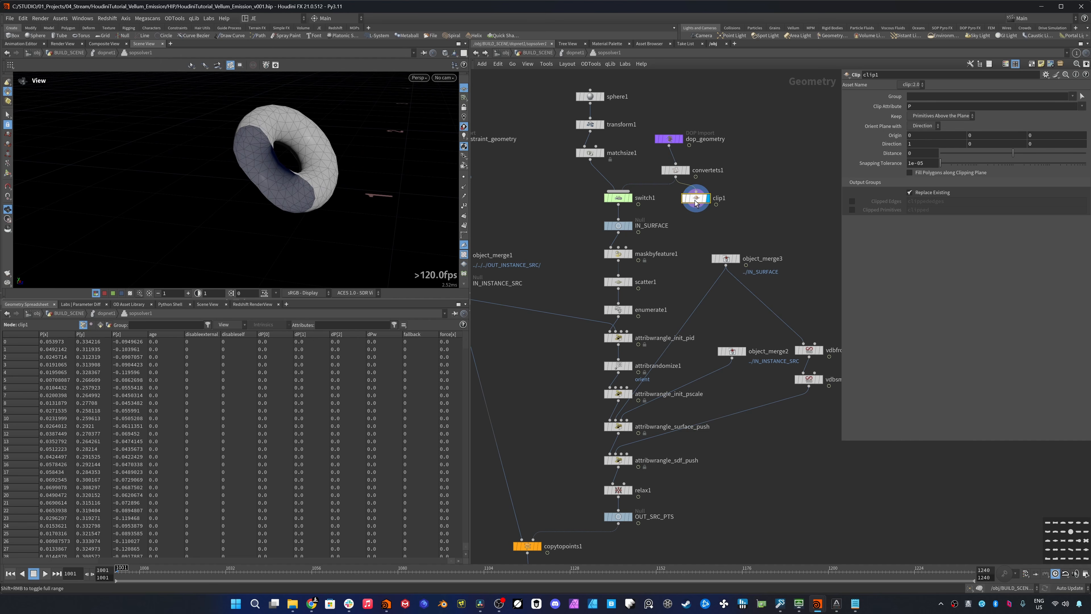
{"action": "key", "text": "Delete"}
- Return to dopnet1, play the simulation from the first frame and examine the growing softbody pieces from several angles
{"action": "left_click", "coordinate": [575, 54]}
{"action": "right_click_drag", "start_coordinate": [288, 191], "coordinate": [266, 241]}
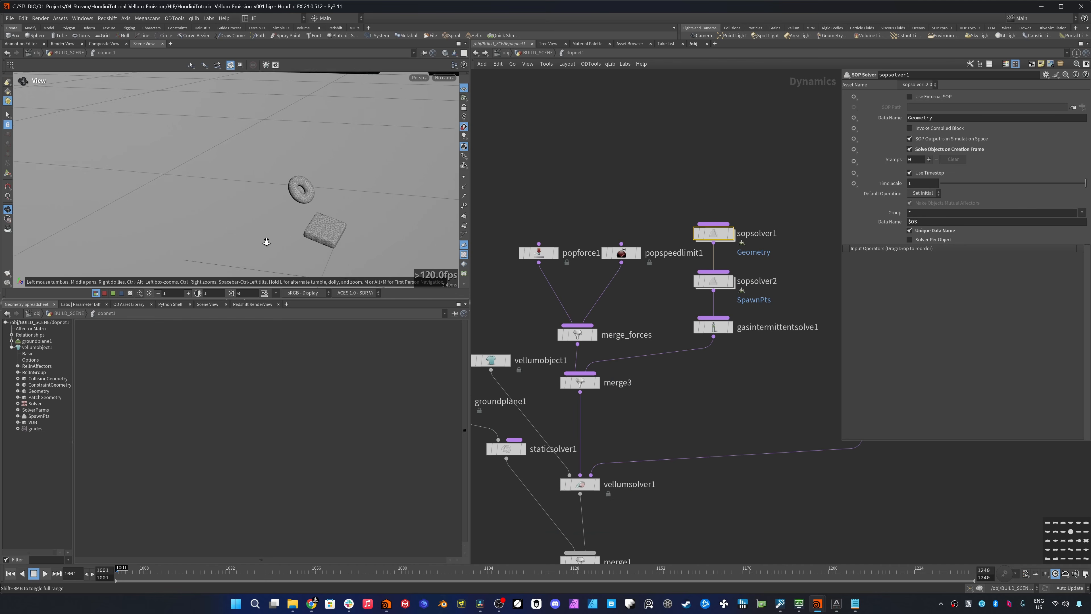
{"action": "middle_click_drag", "start_coordinate": [329, 215], "coordinate": [319, 188]}
{"action": "right_click_drag", "start_coordinate": [319, 188], "coordinate": [292, 241]}
{"action": "left_click", "coordinate": [45, 573]}
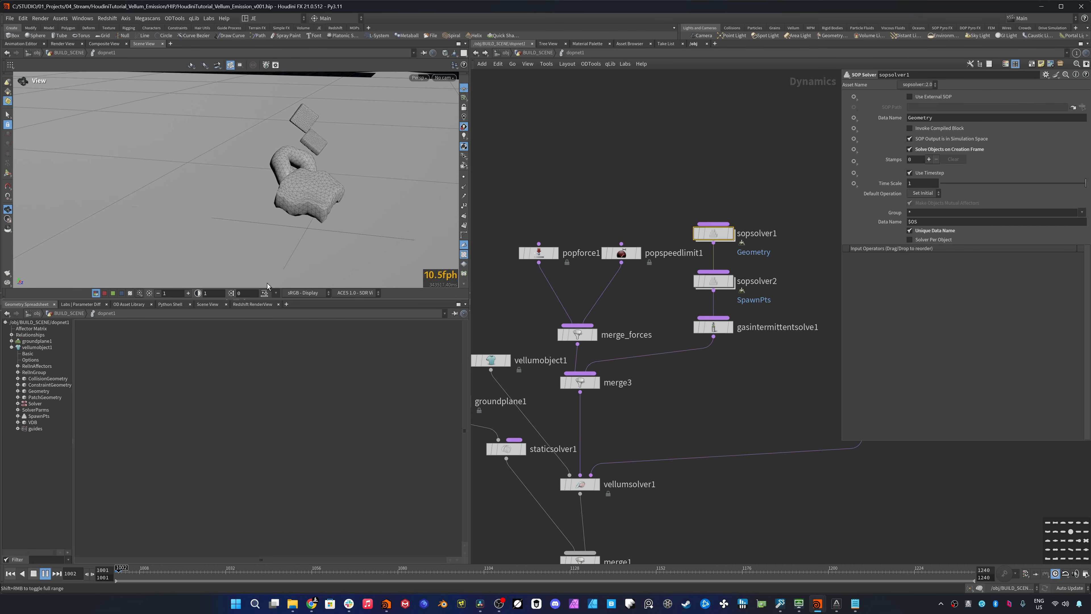
{"action": "left_click_drag", "start_coordinate": [178, 231], "coordinate": [345, 171]}
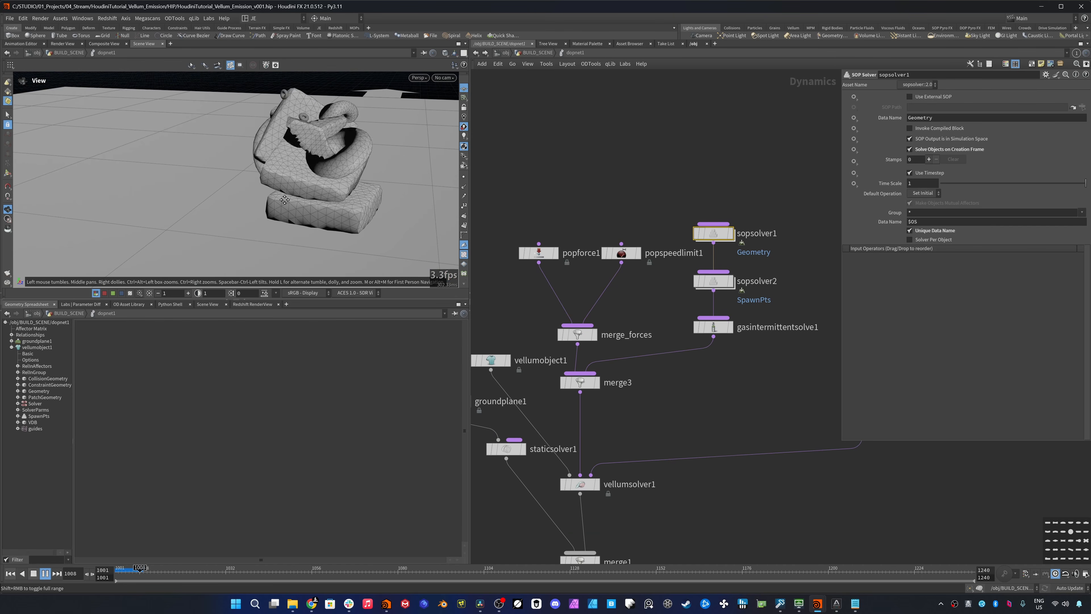
{"action": "middle_click_drag", "start_coordinate": [284, 200], "coordinate": [276, 227]}
{"action": "left_click_drag", "start_coordinate": [244, 230], "coordinate": [181, 235]}
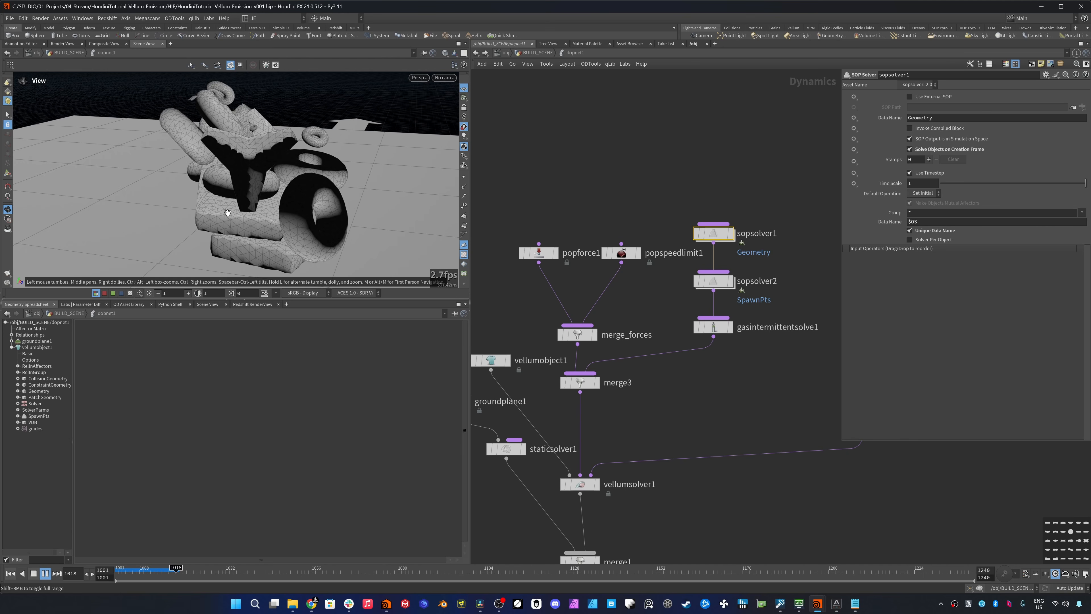
{"action": "left_click_drag", "start_coordinate": [166, 226], "coordinate": [197, 207]}
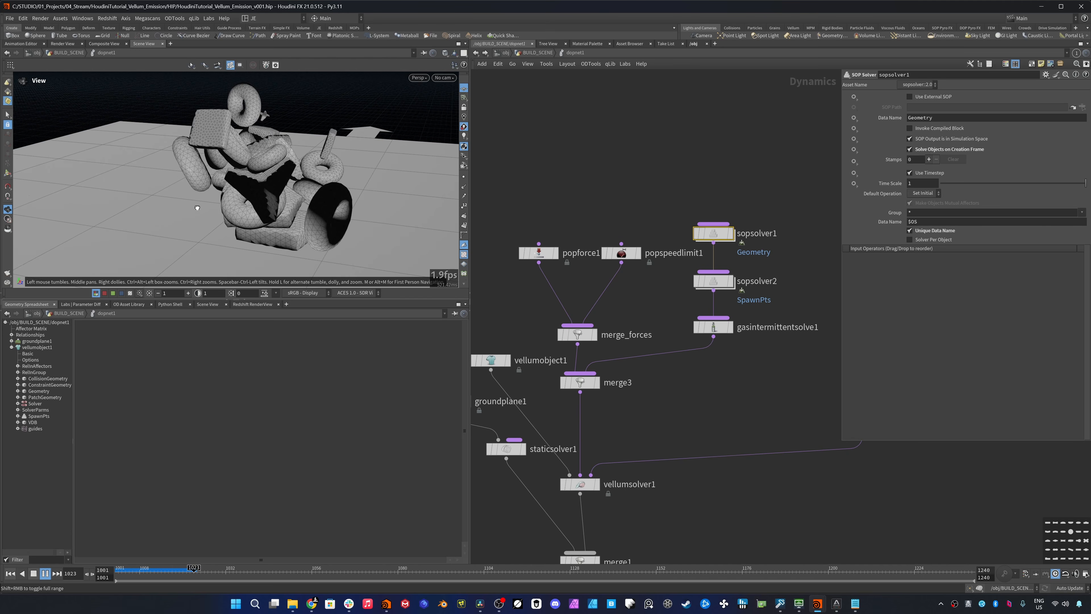